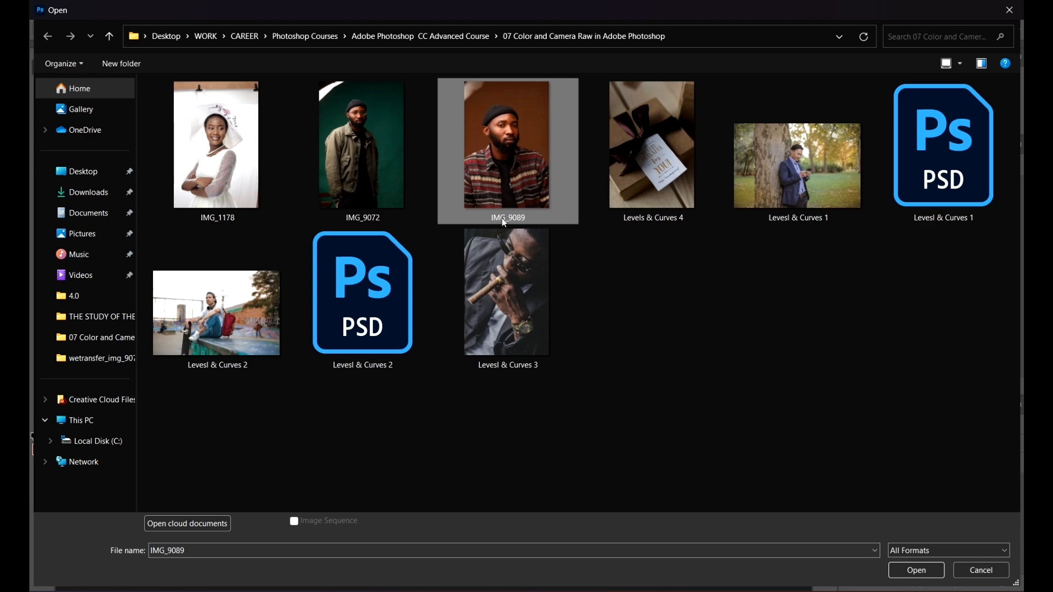
# Step: Open the raw photo IMG_9089 for editing in Camera Raw
pyautogui.click(516, 140)
pyautogui.click(935, 572)
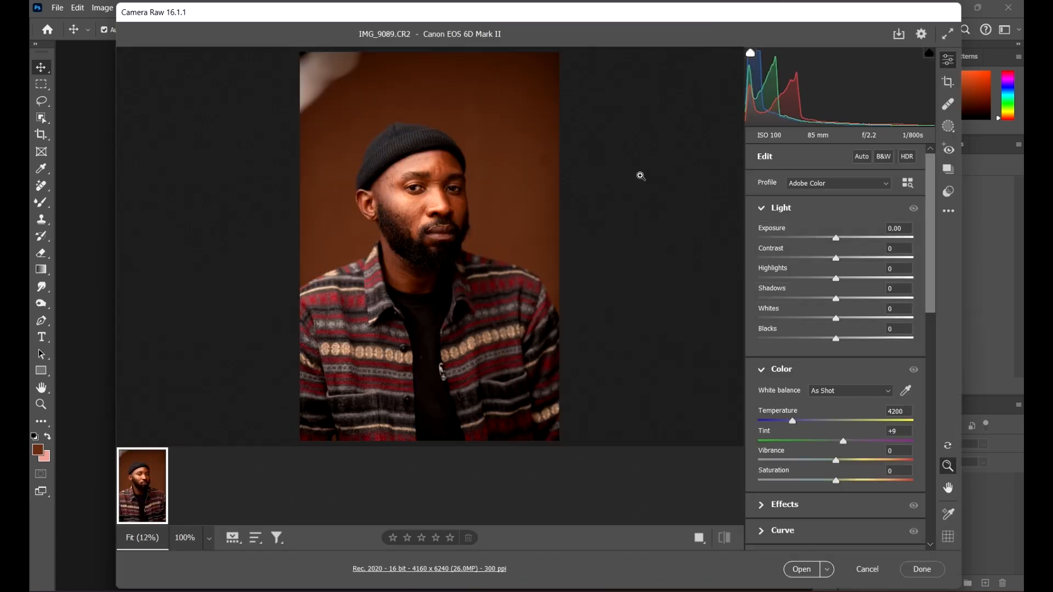
pyautogui.click(626, 205)
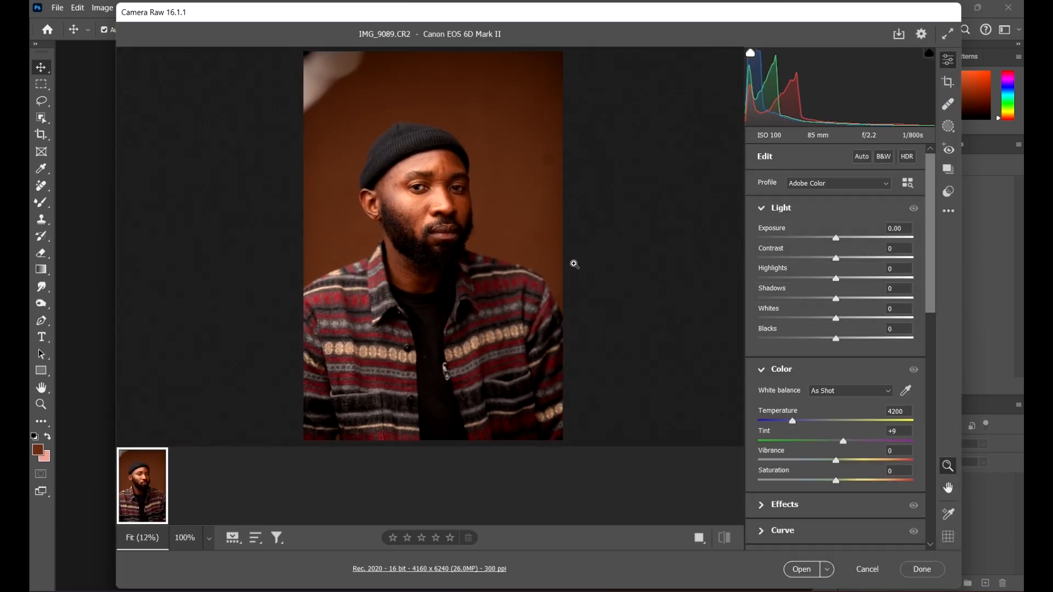
pyautogui.press('h')
pyautogui.moveTo(611, 247)
pyautogui.mouseDown()
pyautogui.moveTo(625, 264)
pyautogui.moveTo(623, 240)
pyautogui.mouseUp()
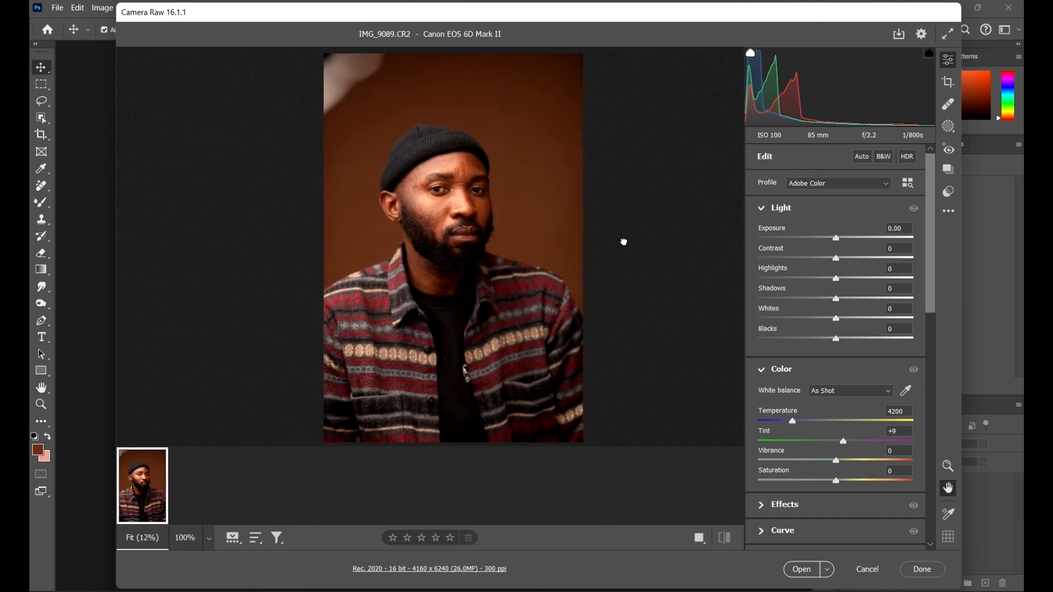
pyautogui.press('z')
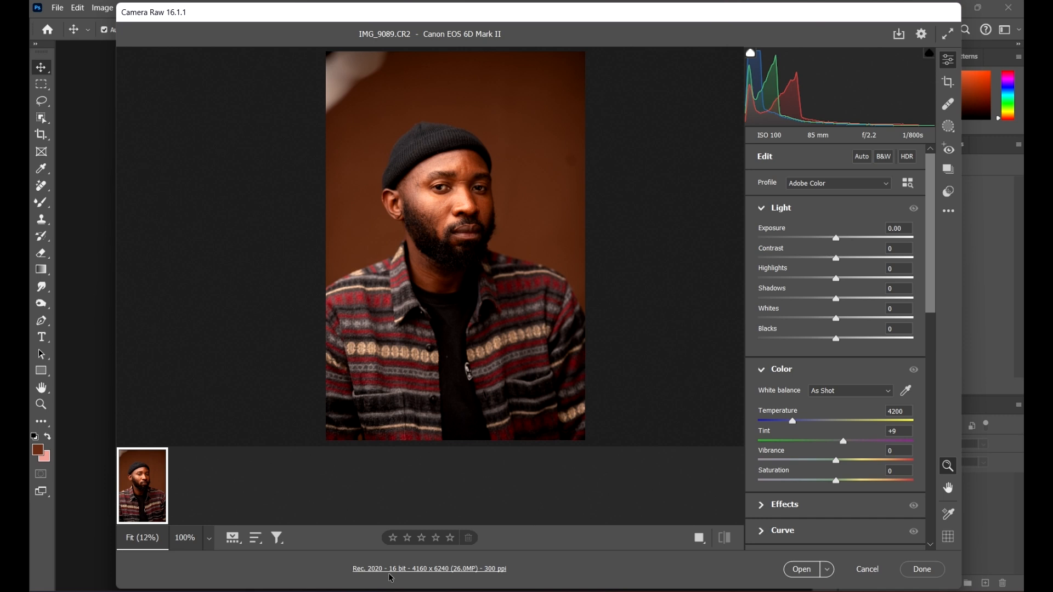
# Step: Set the Camera Raw workflow color space to Adobe RGB (1998) with a depth of 16 Bits/Channel
pyautogui.click(444, 566)
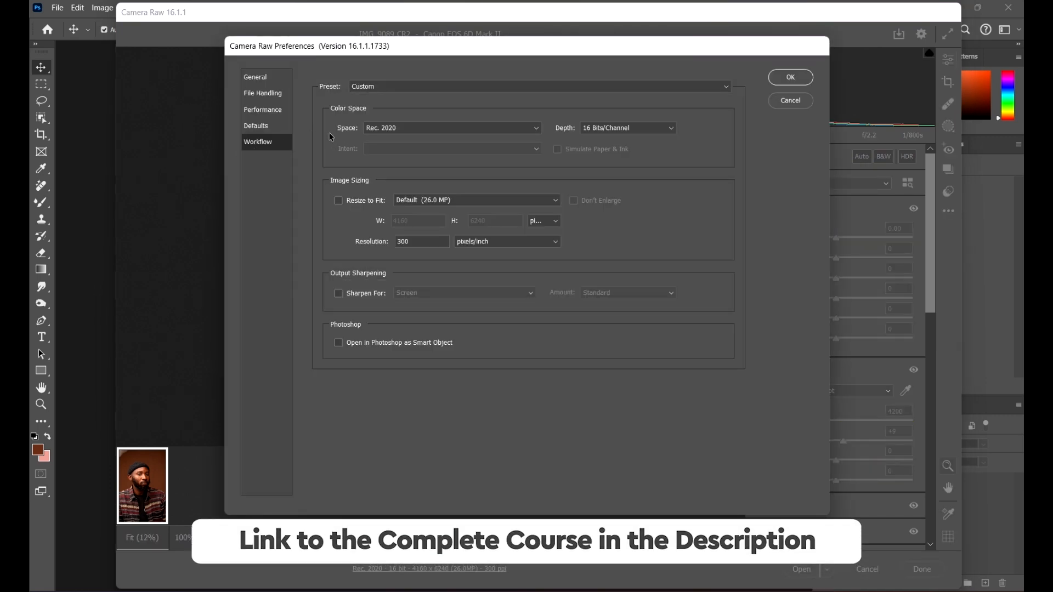
pyautogui.click(396, 128)
pyautogui.scroll(3, 411, 143)
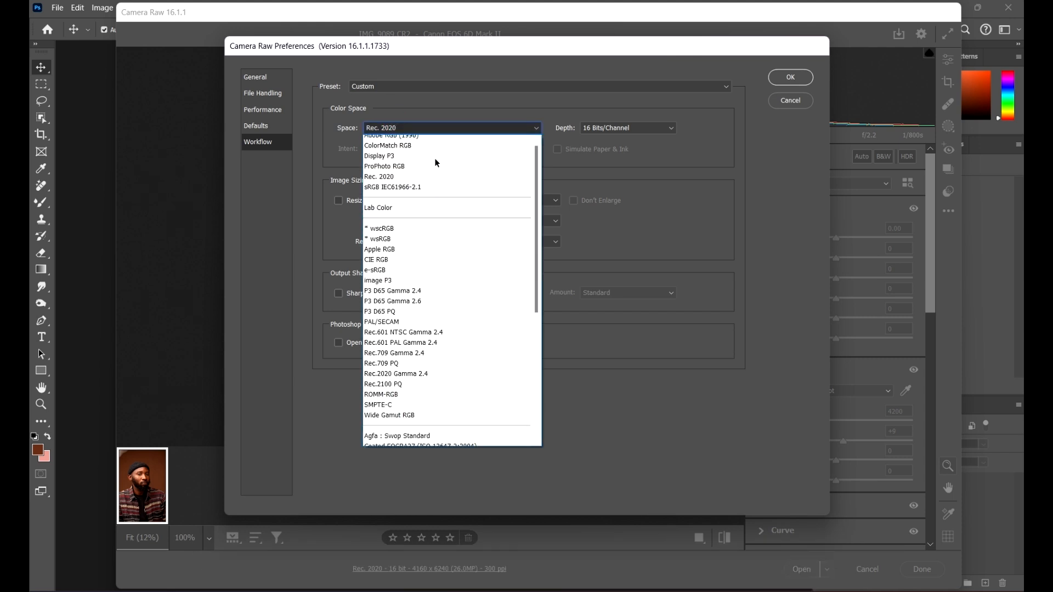
pyautogui.click(412, 142)
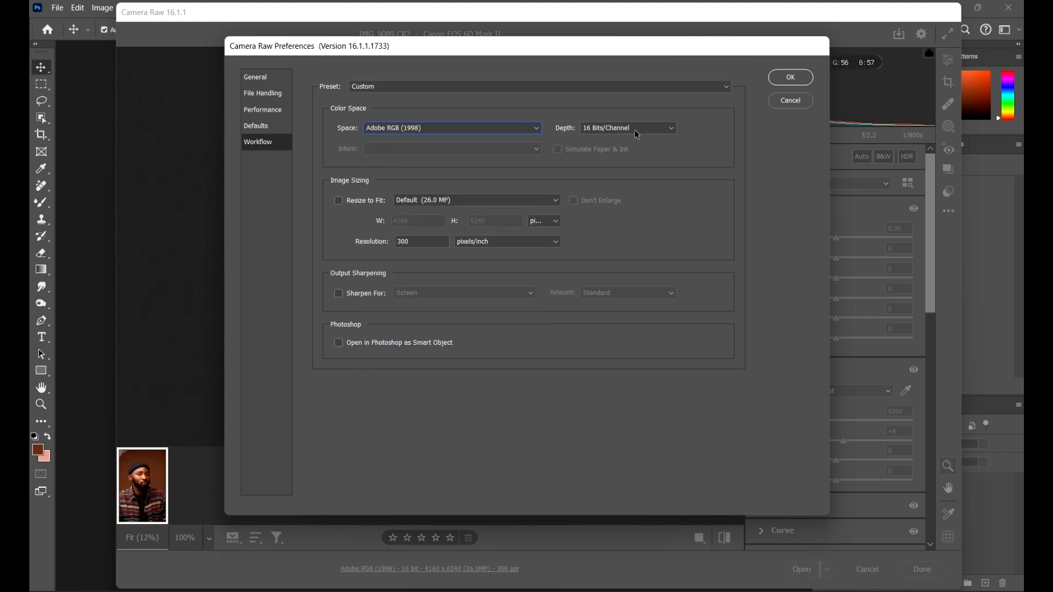
pyautogui.click(630, 129)
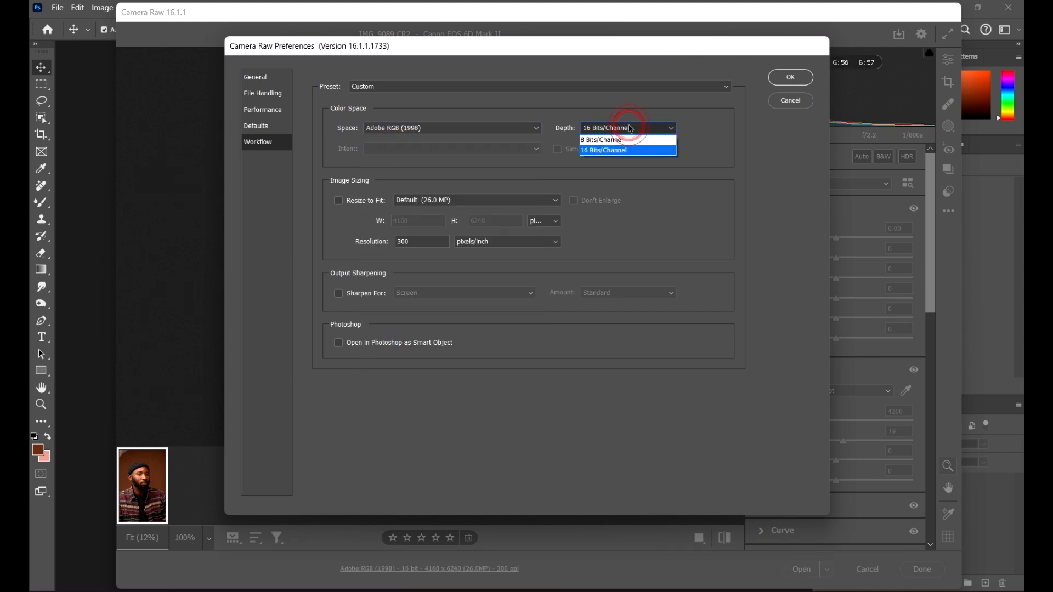
pyautogui.click(623, 152)
pyautogui.click(790, 77)
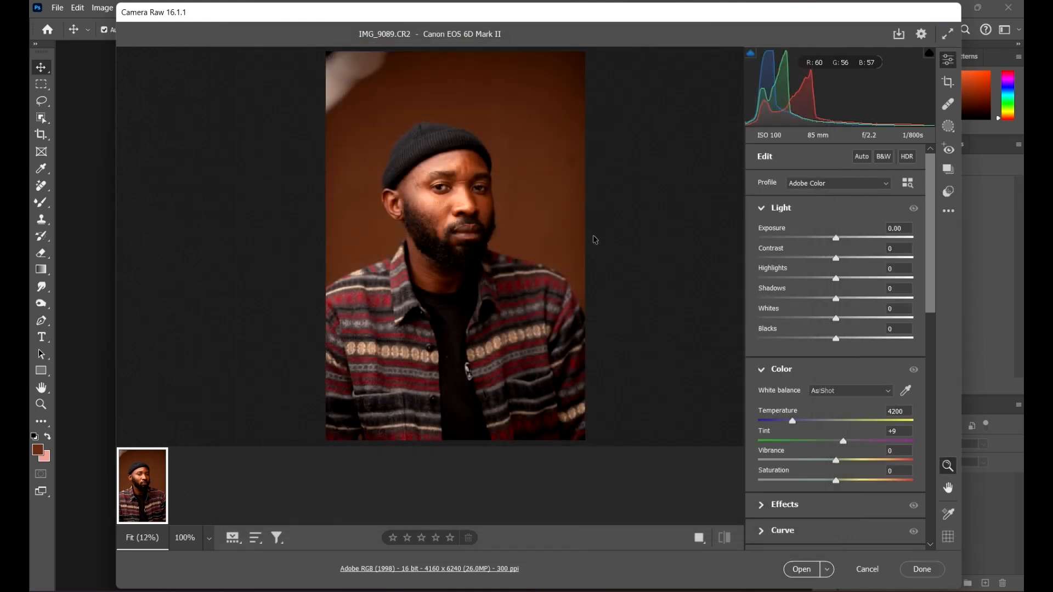
# Step: Examine the portrait's color cast on the face, the background and the pale blurred area in its upper corner
pyautogui.moveTo(505, 200); pyautogui.dragTo(549, 188)
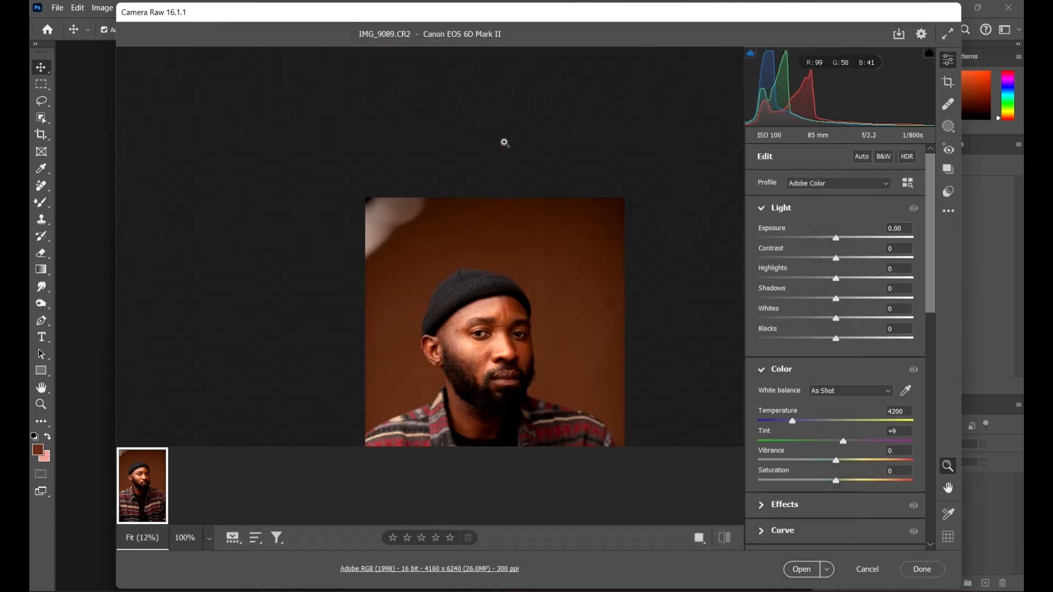
pyautogui.scroll(3, 533, 186)
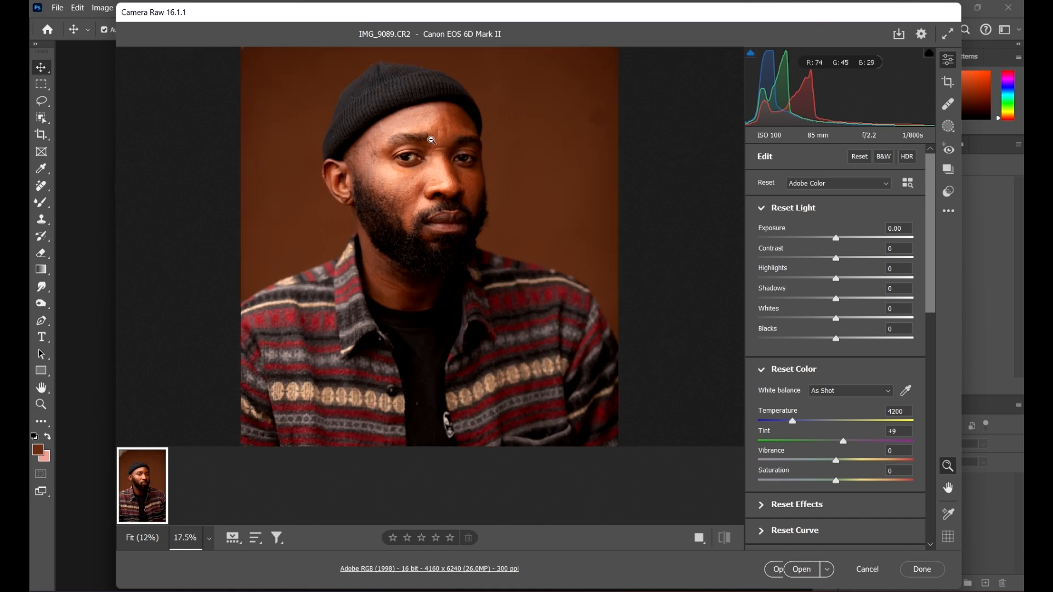
pyautogui.moveTo(502, 177); pyautogui.dragTo(539, 240)
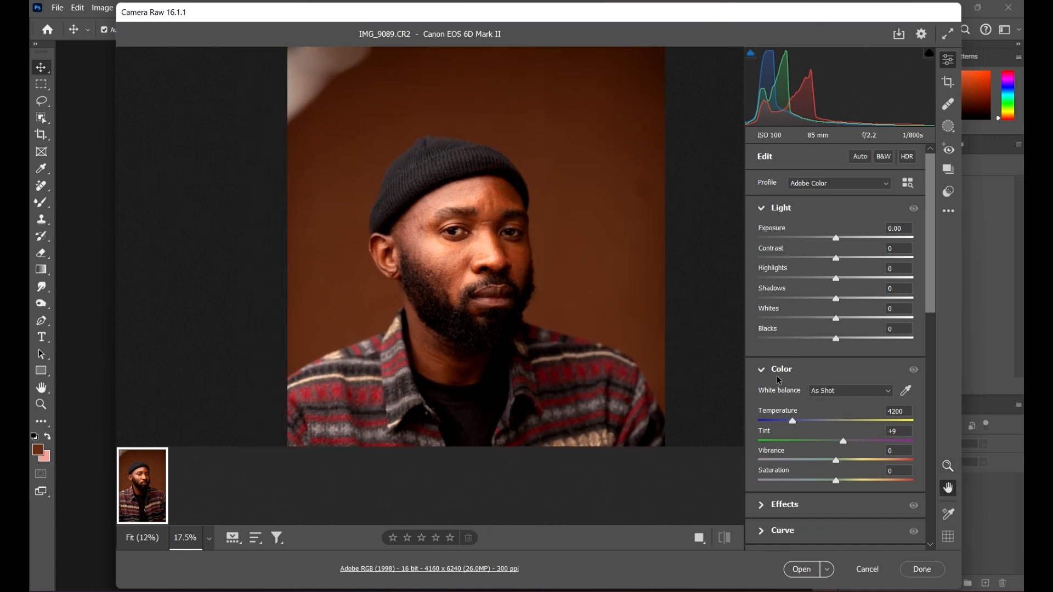
pyautogui.scroll(-3, 535, 315)
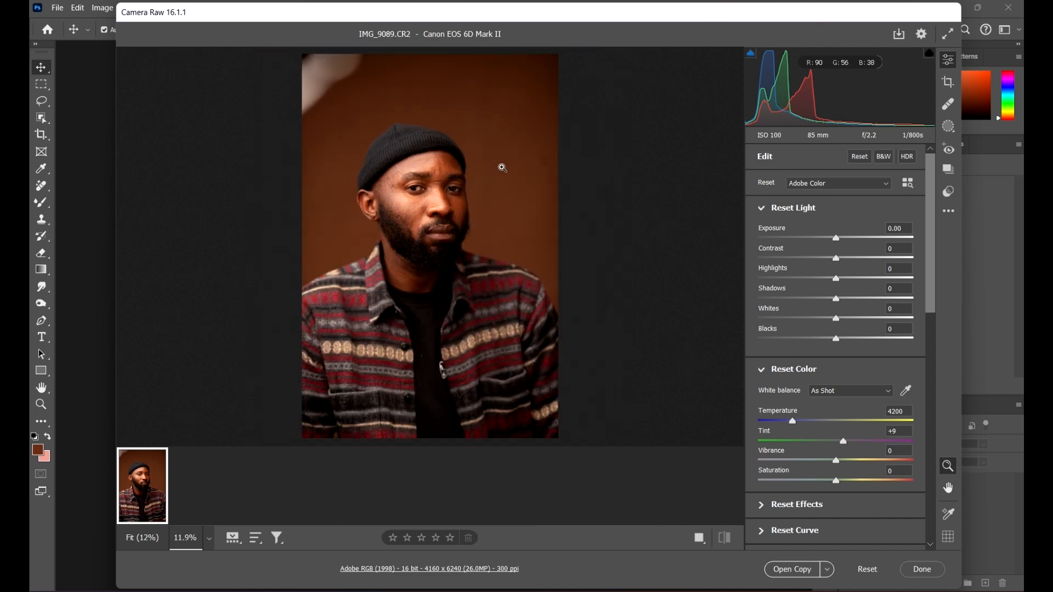
pyautogui.scroll(-2, 499, 169)
pyautogui.scroll(4, 435, 176)
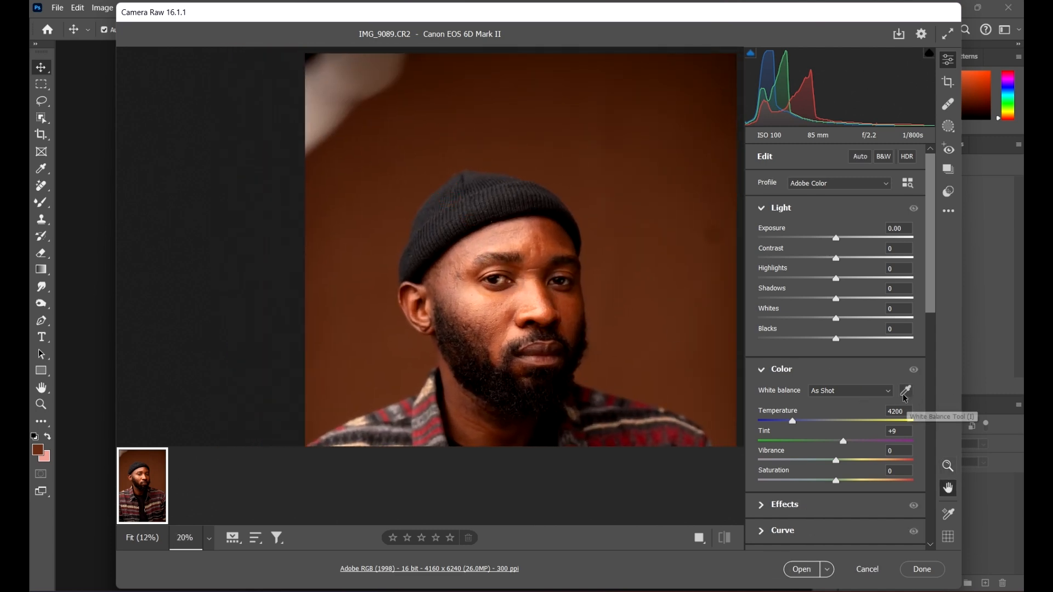
pyautogui.moveTo(589, 270); pyautogui.dragTo(567, 281)
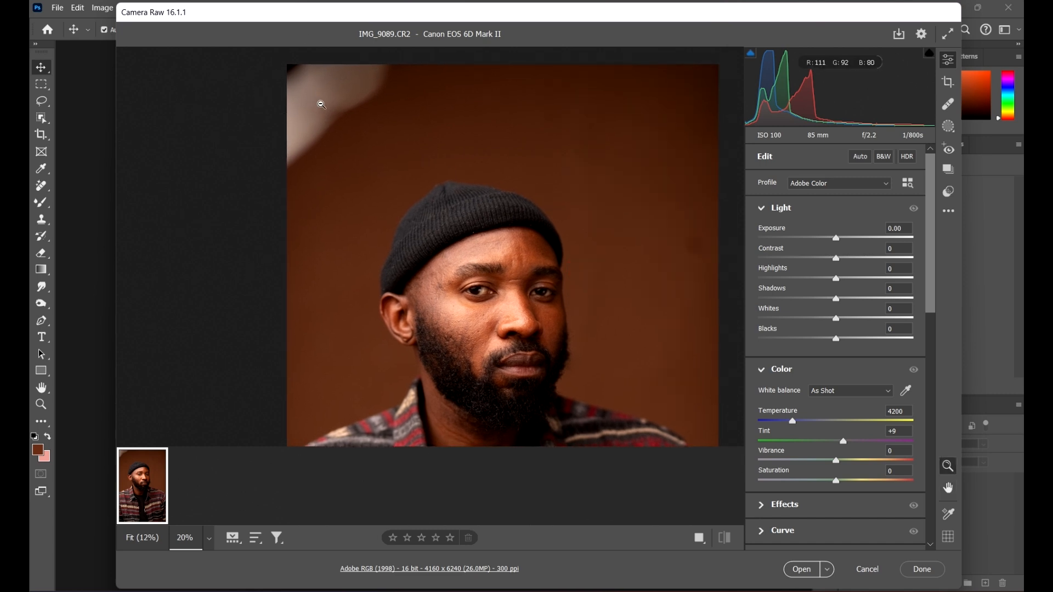
pyautogui.scroll(5, 311, 89)
pyautogui.moveTo(280, 115); pyautogui.dragTo(512, 288)
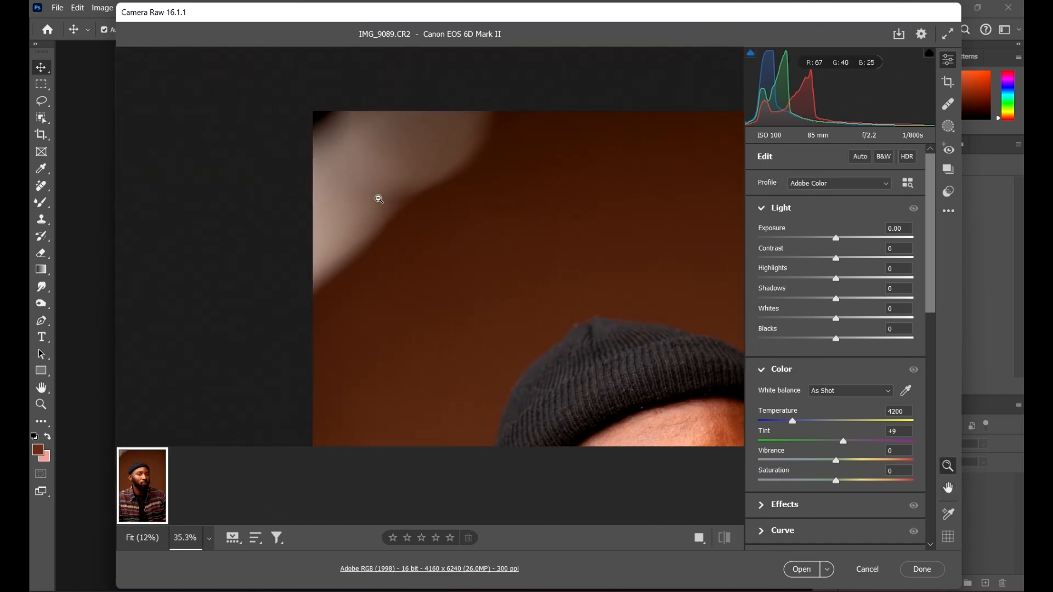
pyautogui.scroll(-5, 379, 198)
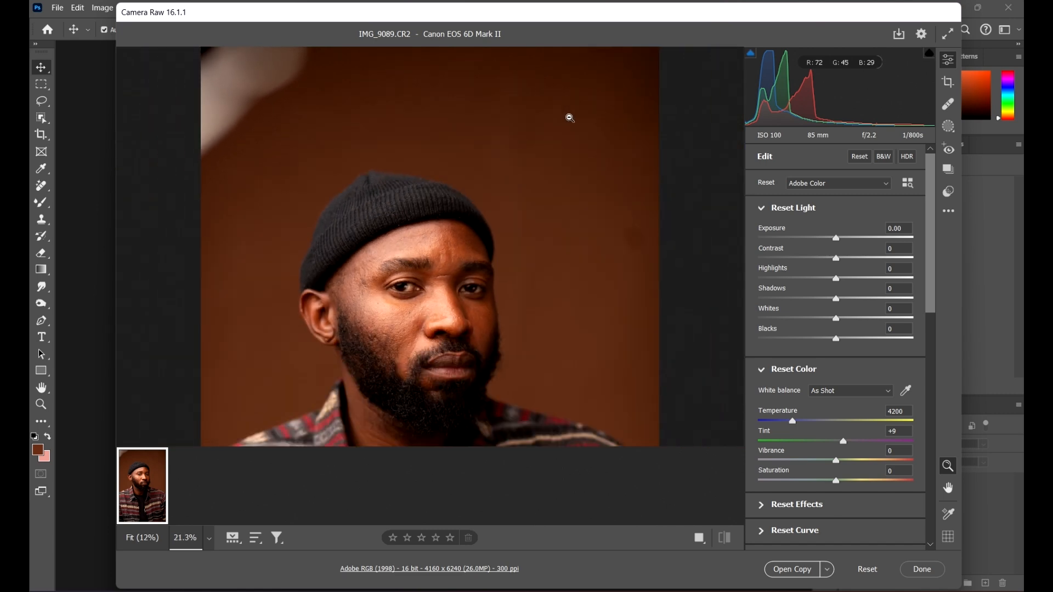
pyautogui.scroll(-1, 570, 118)
pyautogui.scroll(1, 315, 103)
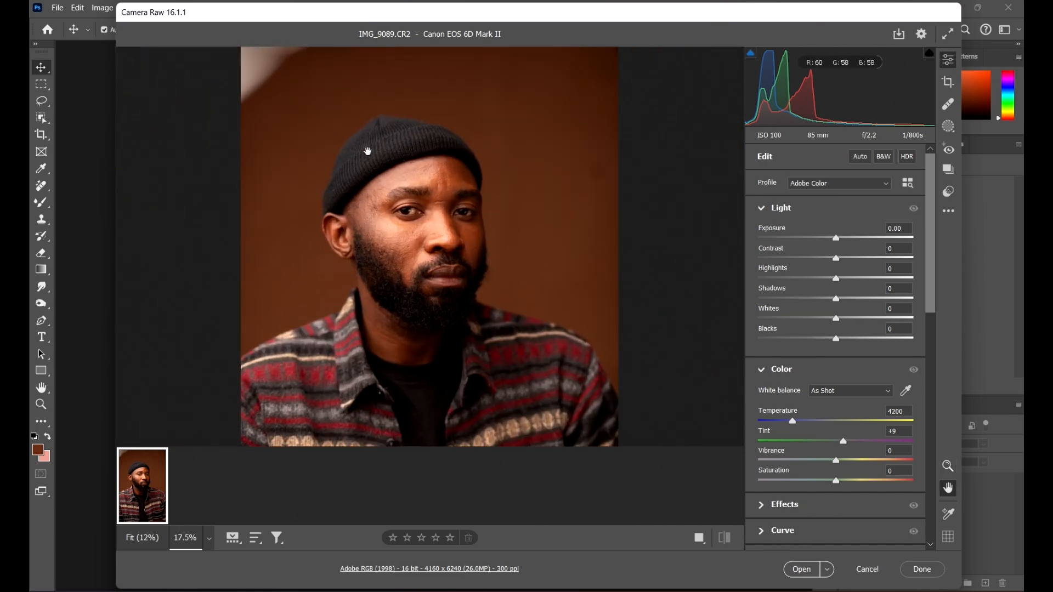
# Step: Correct the white balance by sampling the pale blurred area in the photo's upper-left corner
pyautogui.moveTo(401, 172); pyautogui.dragTo(520, 290)
pyautogui.click(905, 391)
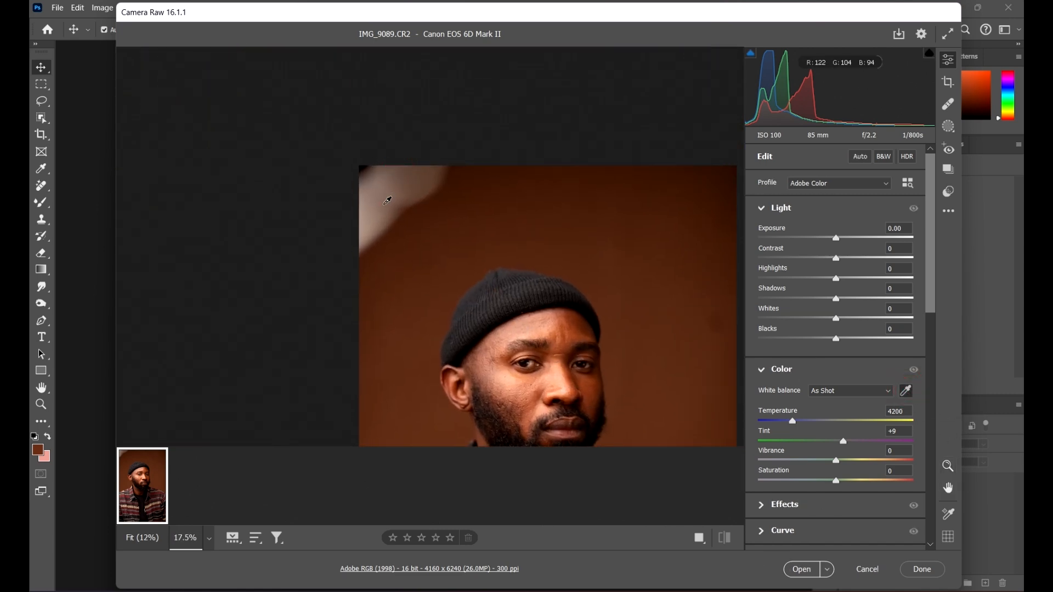
pyautogui.click(378, 202)
# Step: Examine the color-corrected skin tones, beanie and background up close and leave the White Balance tool
pyautogui.moveTo(538, 216); pyautogui.dragTo(448, 88)
pyautogui.scroll(-2, 431, 189)
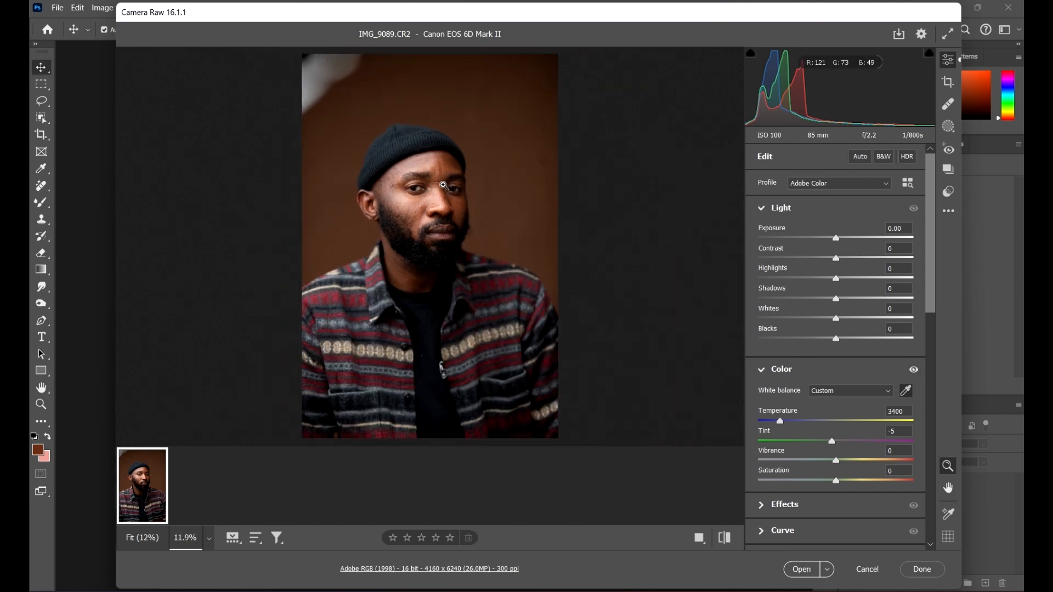
pyautogui.scroll(3, 408, 127)
pyautogui.scroll(2, 408, 127)
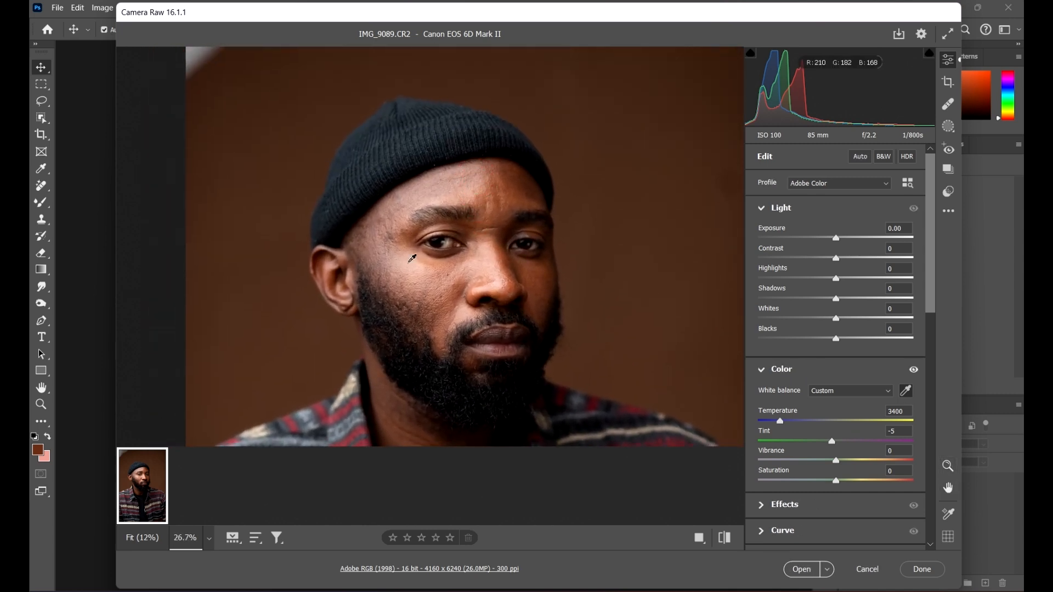
pyautogui.scroll(-1, 424, 226)
pyautogui.scroll(-1, 461, 237)
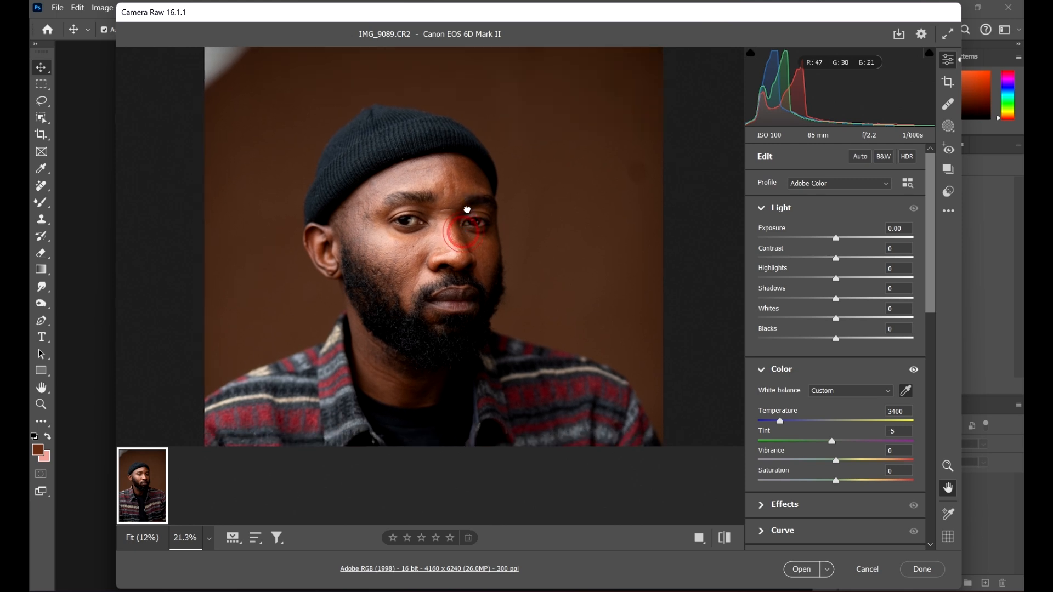
pyautogui.scroll(2, 411, 170)
pyautogui.scroll(1, 536, 236)
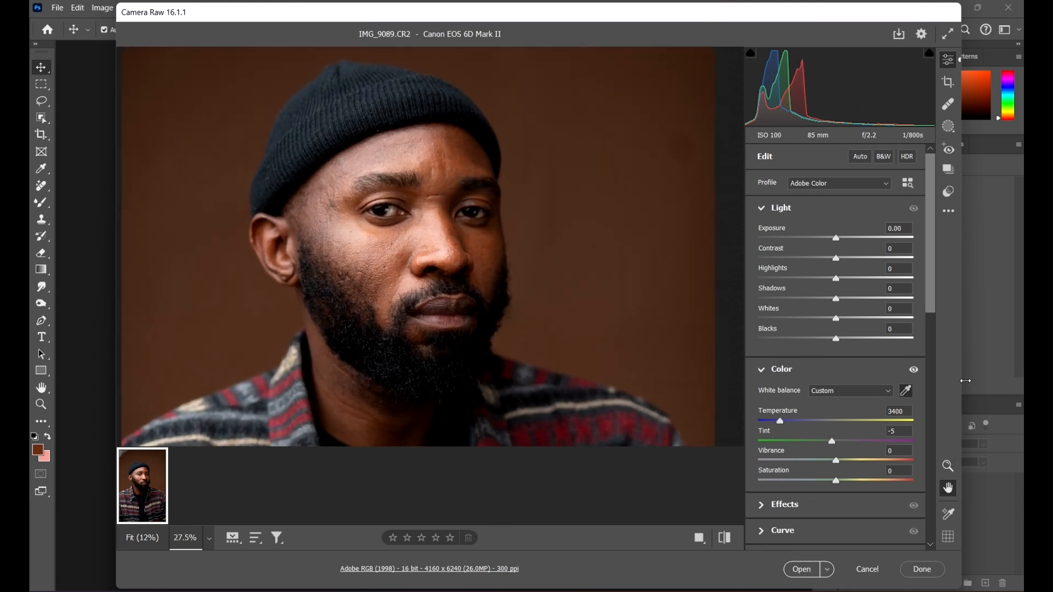
pyautogui.click(906, 391)
pyautogui.click(545, 219)
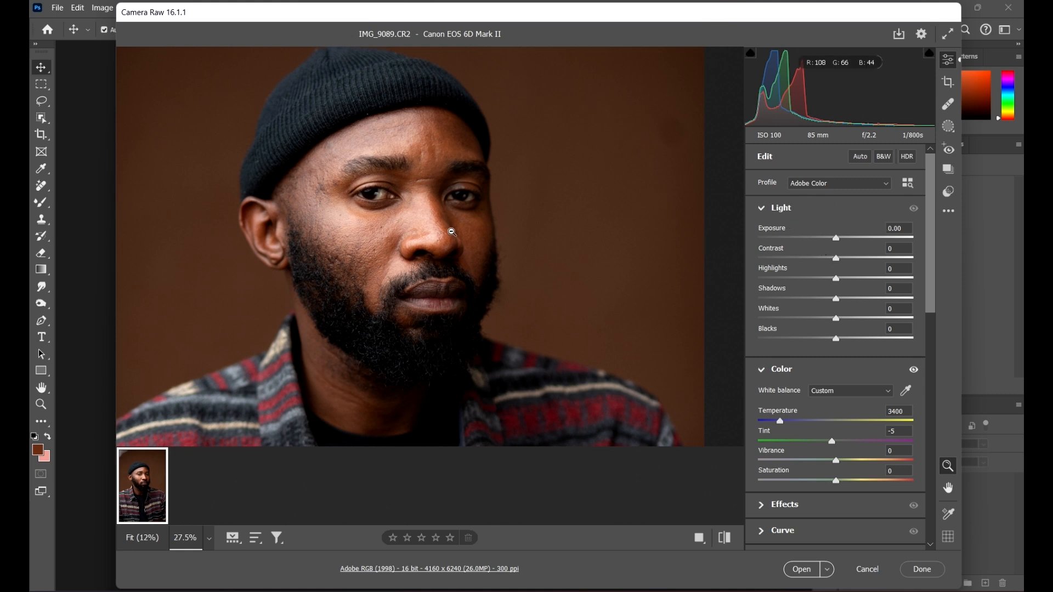
# Step: Set the photo's Exposure to +0.05, Contrast to -12 and Highlights to -10
pyautogui.scroll(-1, 453, 230)
pyautogui.scroll(1, 510, 197)
pyautogui.scroll(-1, 482, 184)
pyautogui.scroll(-1, 492, 176)
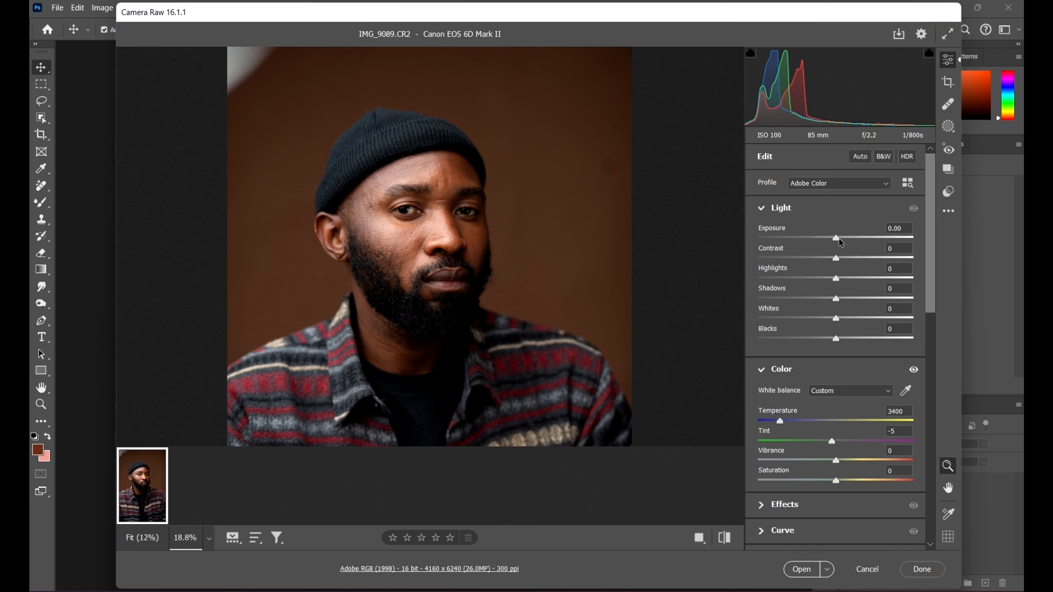
pyautogui.moveTo(842, 242)
pyautogui.mouseDown()
pyautogui.moveTo(855, 243)
pyautogui.moveTo(842, 250)
pyautogui.mouseUp()
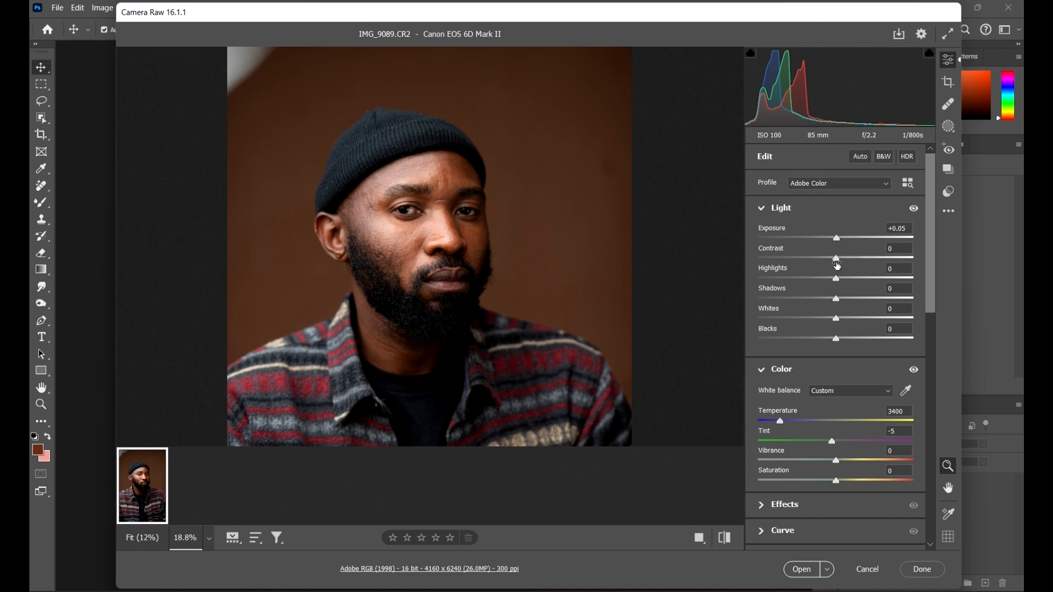
pyautogui.moveTo(833, 261); pyautogui.dragTo(831, 285)
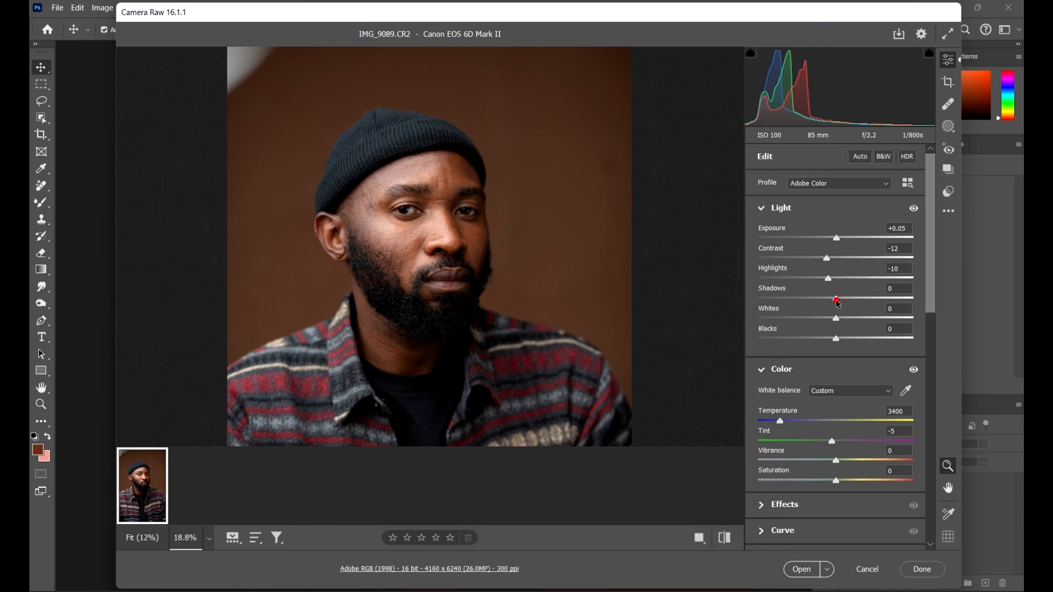
# Step: Lighten the Shadows while checking the beard detail, settling on a value of +35
pyautogui.moveTo(837, 300); pyautogui.dragTo(860, 329)
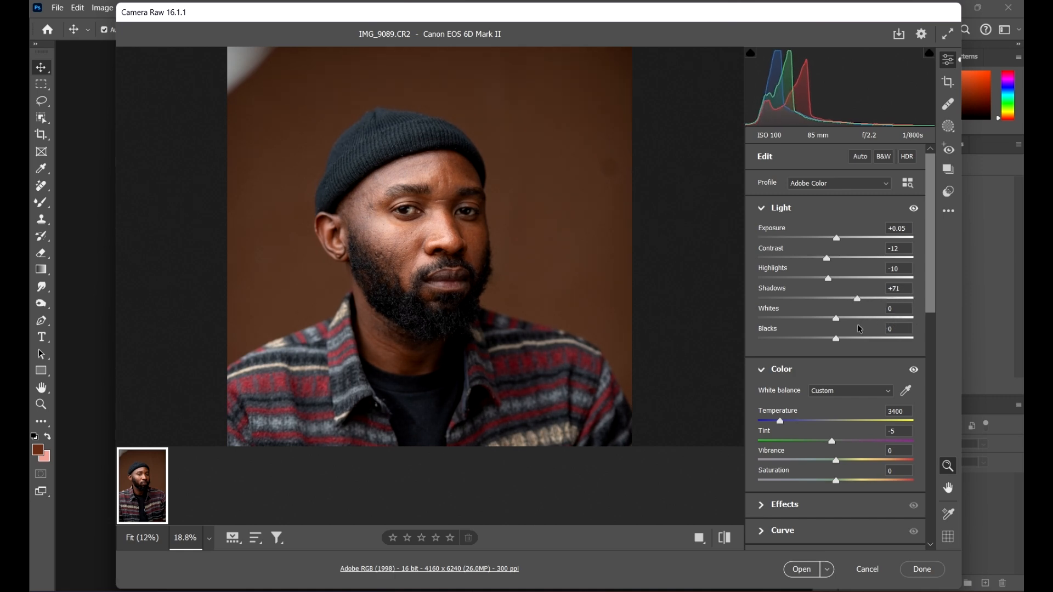
pyautogui.click(472, 310)
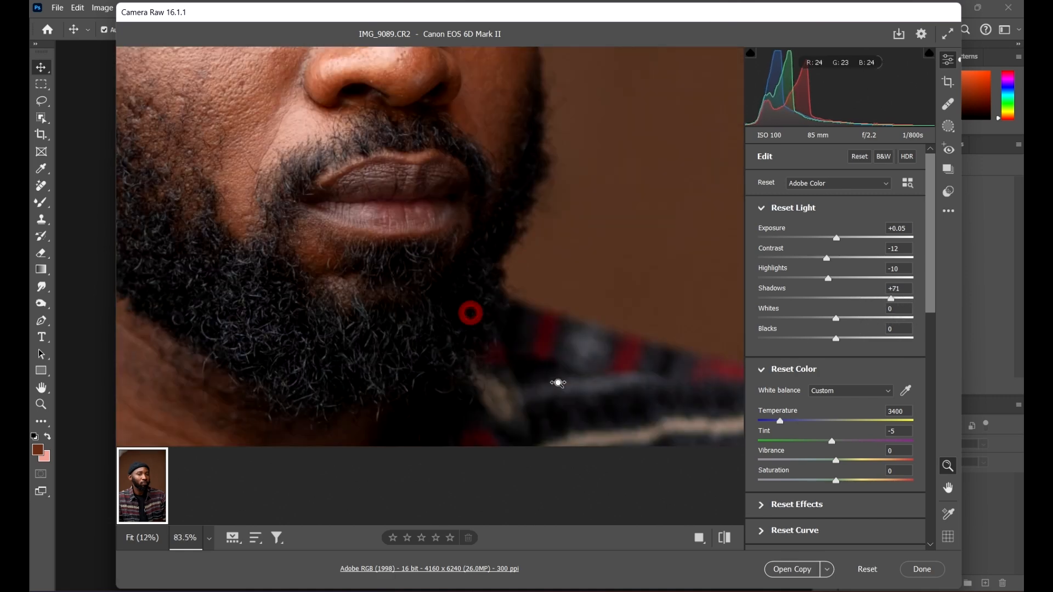
pyautogui.click(488, 273)
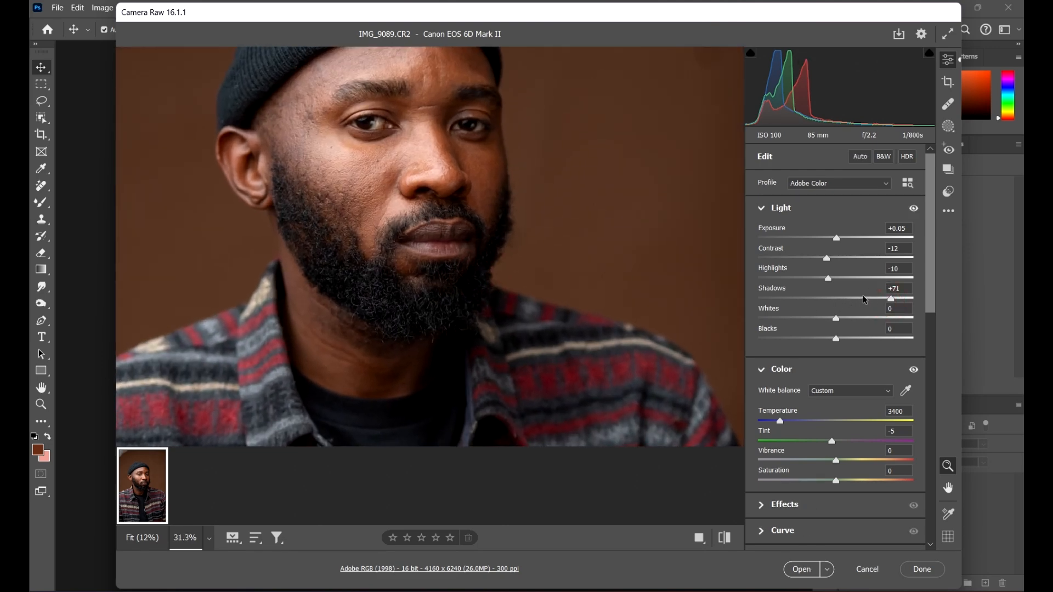
pyautogui.moveTo(866, 298); pyautogui.dragTo(856, 299)
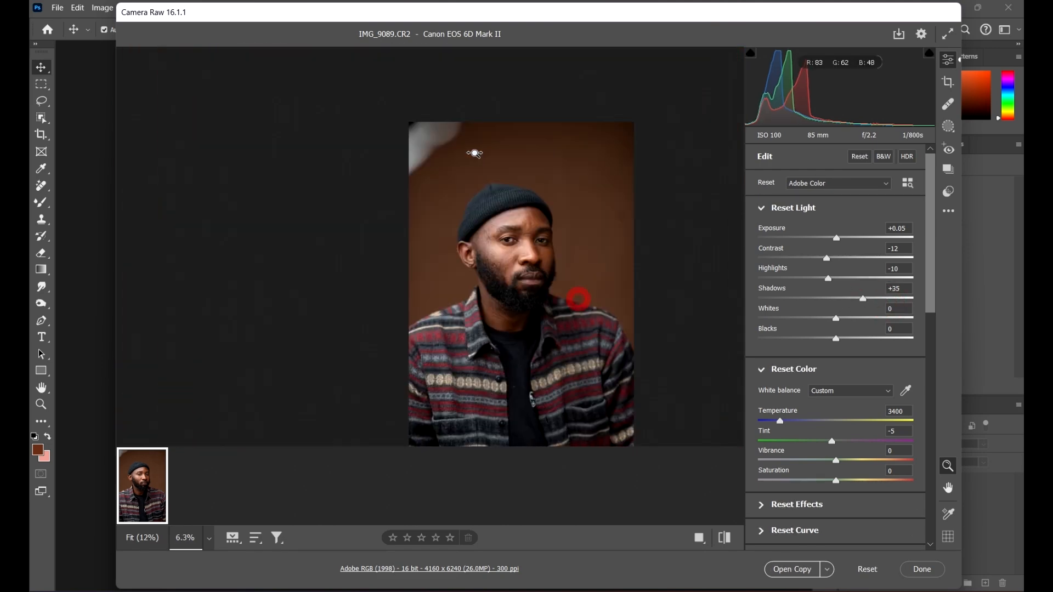
# Step: Set the photo's Whites to +3 and Blacks to +4 and review the whole portrait
pyautogui.moveTo(597, 313); pyautogui.dragTo(648, 279)
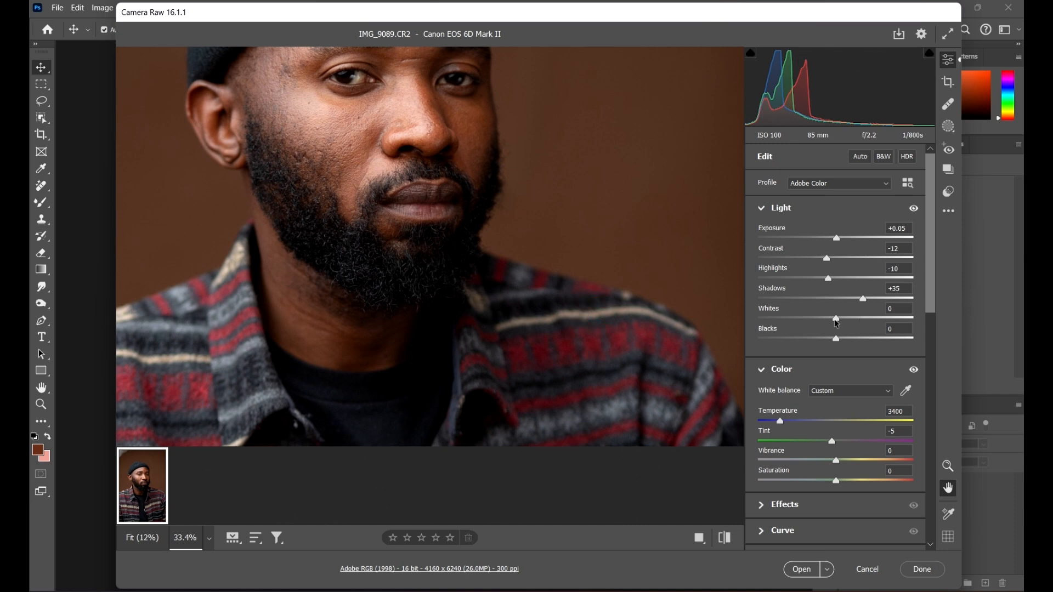
pyautogui.moveTo(822, 322); pyautogui.dragTo(843, 338)
pyautogui.moveTo(472, 132); pyautogui.dragTo(520, 286)
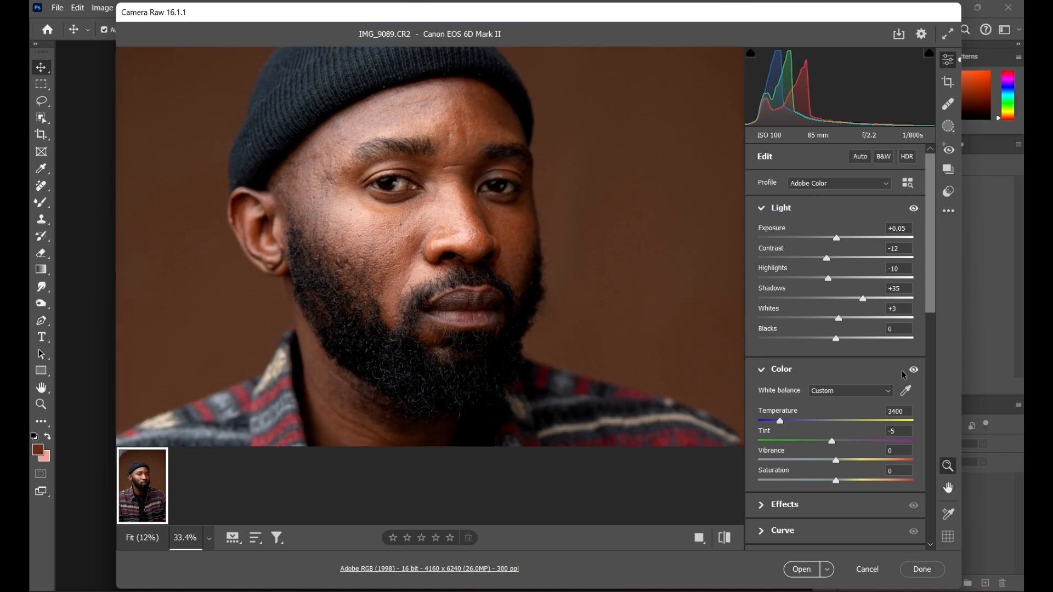
pyautogui.moveTo(834, 341); pyautogui.dragTo(850, 342)
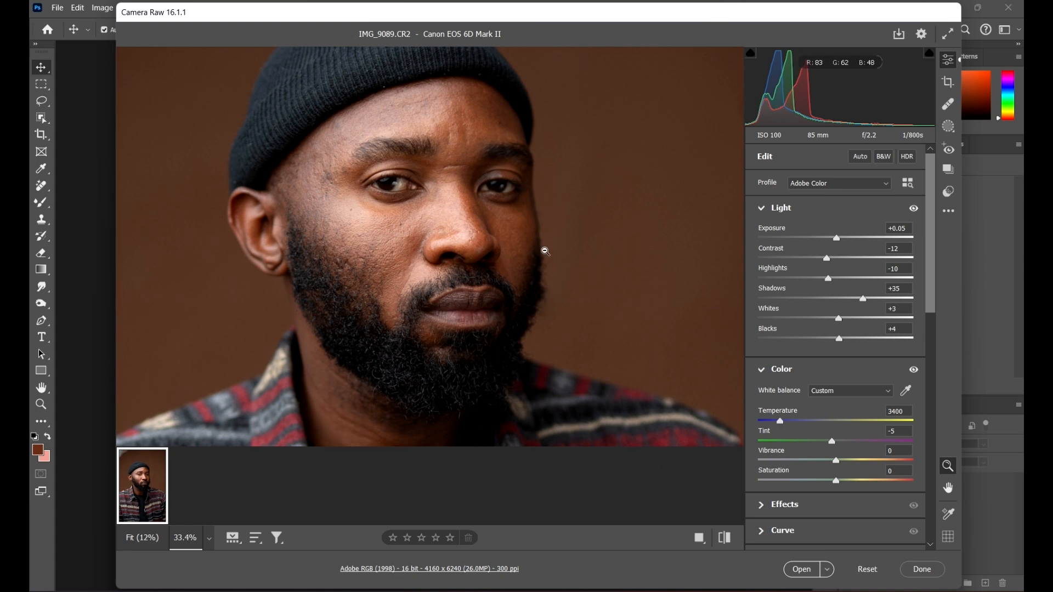
pyautogui.scroll(-8, 384, 220)
pyautogui.scroll(2, 445, 213)
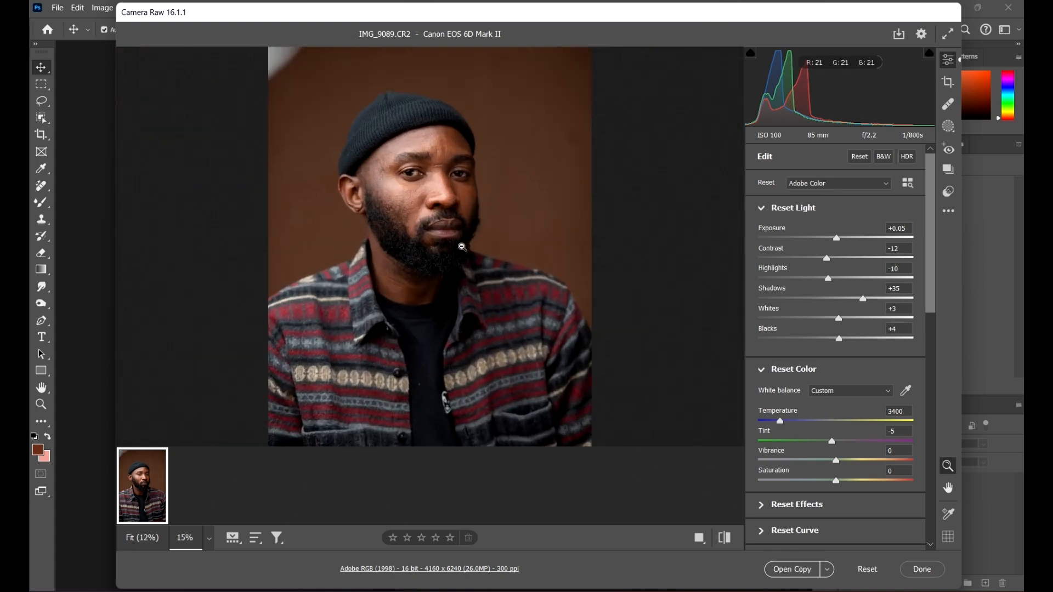
# Step: Raise the photo's Vibrance to +18, leaving Saturation at 0
pyautogui.scroll(-3, 906, 389)
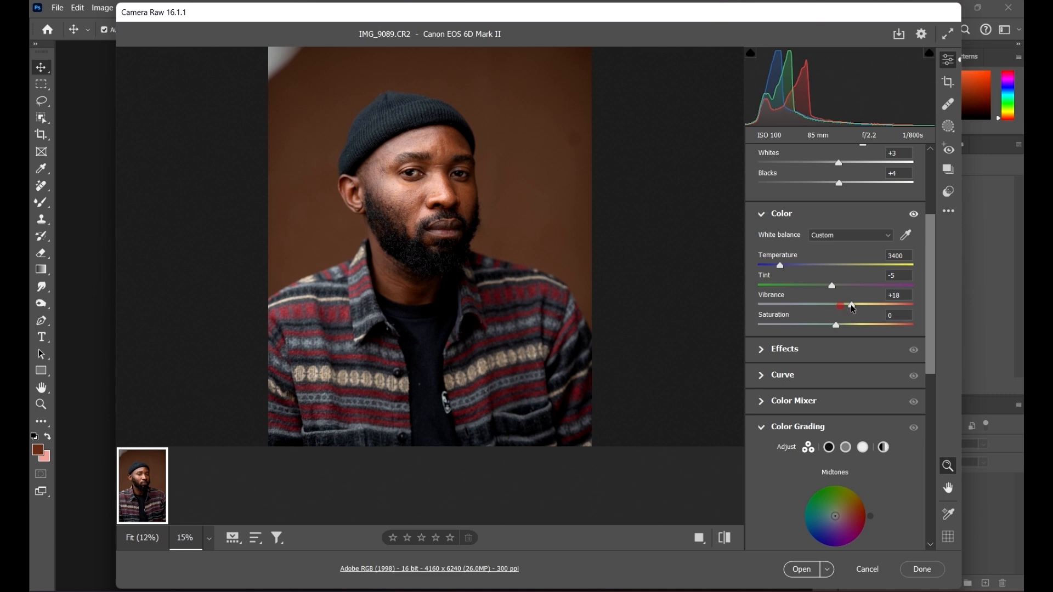
pyautogui.moveTo(853, 309); pyautogui.dragTo(857, 311)
pyautogui.scroll(-2, 866, 258)
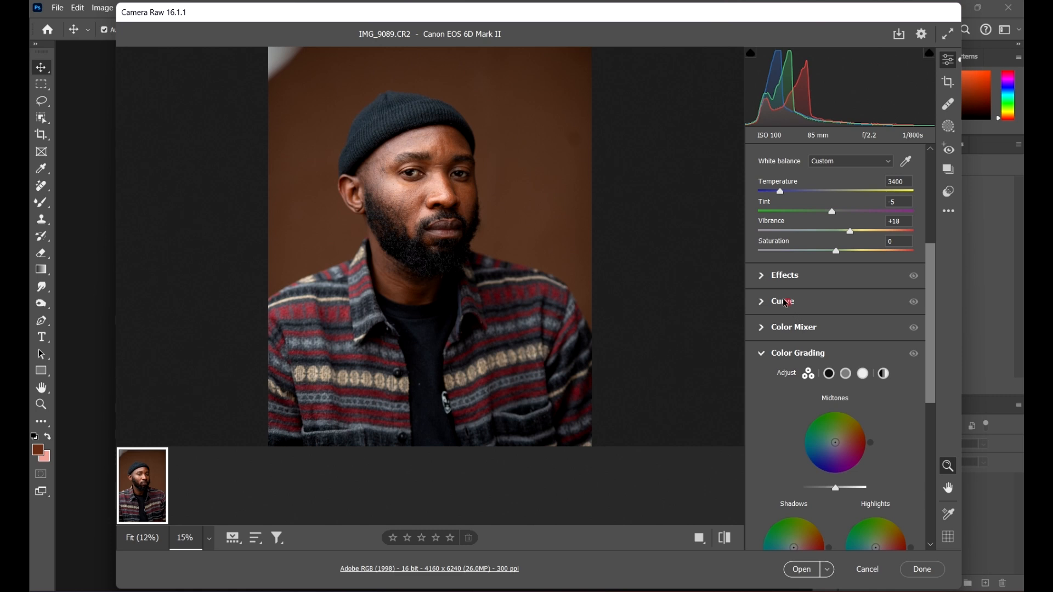
# Step: Add two points to the RGB point curve: input 212, output 223 in the highlights and input 65, output 62 in the shadows
pyautogui.click(786, 301)
pyautogui.press('alt')
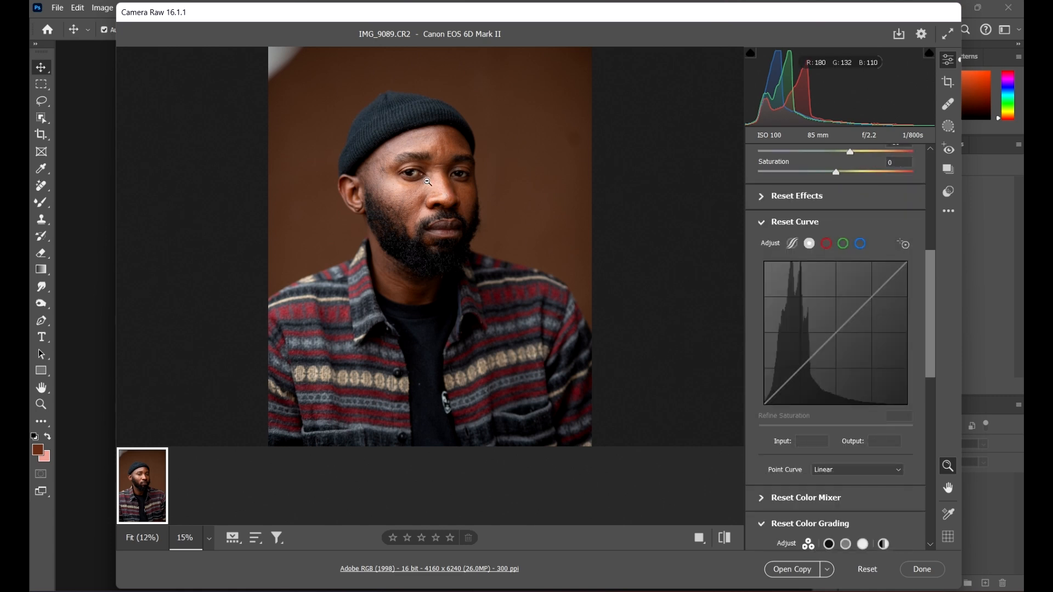
pyautogui.scroll(2, 427, 181)
pyautogui.moveTo(605, 235); pyautogui.dragTo(590, 268)
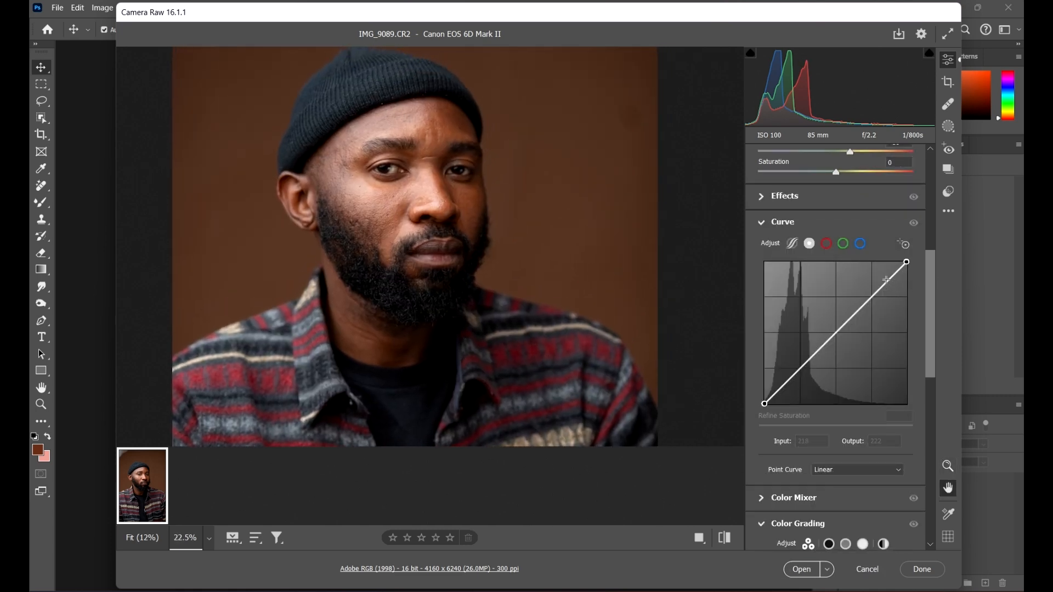
pyautogui.moveTo(886, 280); pyautogui.dragTo(883, 279)
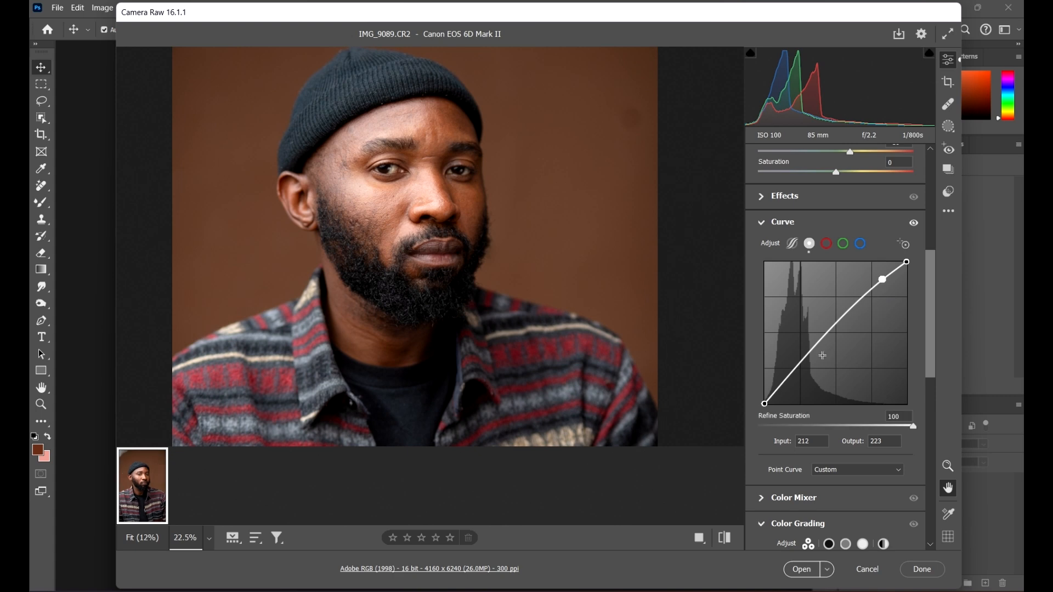
pyautogui.click(801, 363)
pyautogui.moveTo(802, 364); pyautogui.dragTo(801, 369)
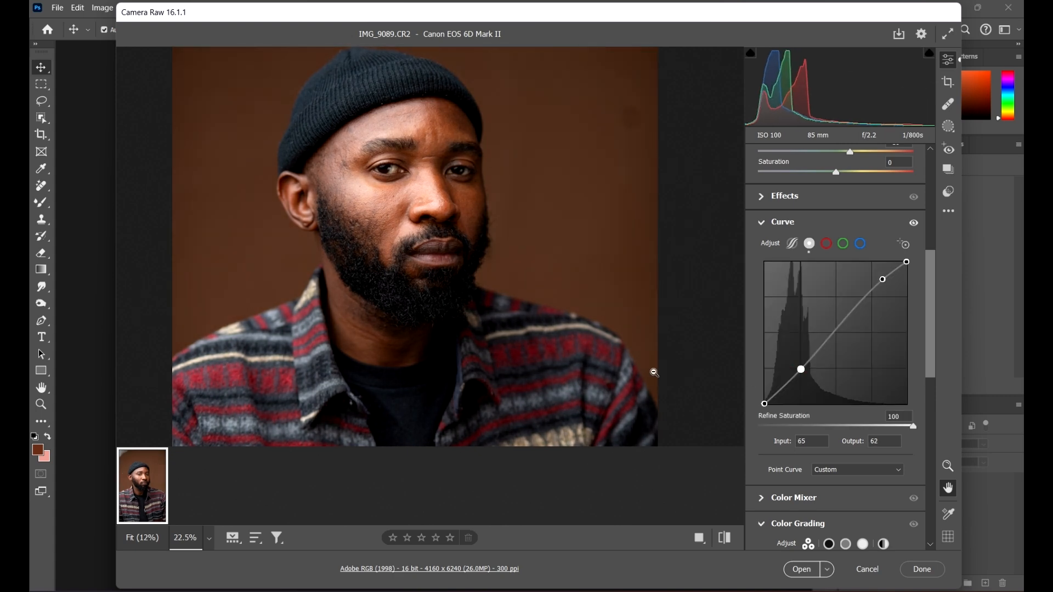
# Step: Reshape the RGB point curve by moving the highlight point to input 218, output 210 and the shadow point to input 62, output 65
pyautogui.press('alt')
pyautogui.scroll(-1, 430, 224)
pyautogui.scroll(1, 465, 216)
pyautogui.moveTo(490, 215); pyautogui.dragTo(487, 253)
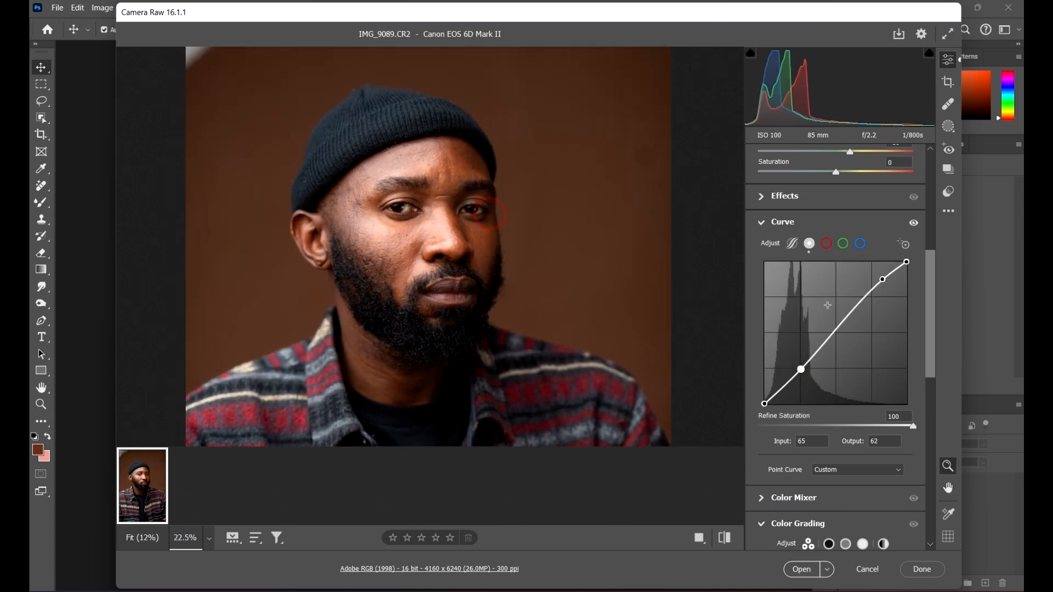
pyautogui.moveTo(880, 280); pyautogui.dragTo(886, 287)
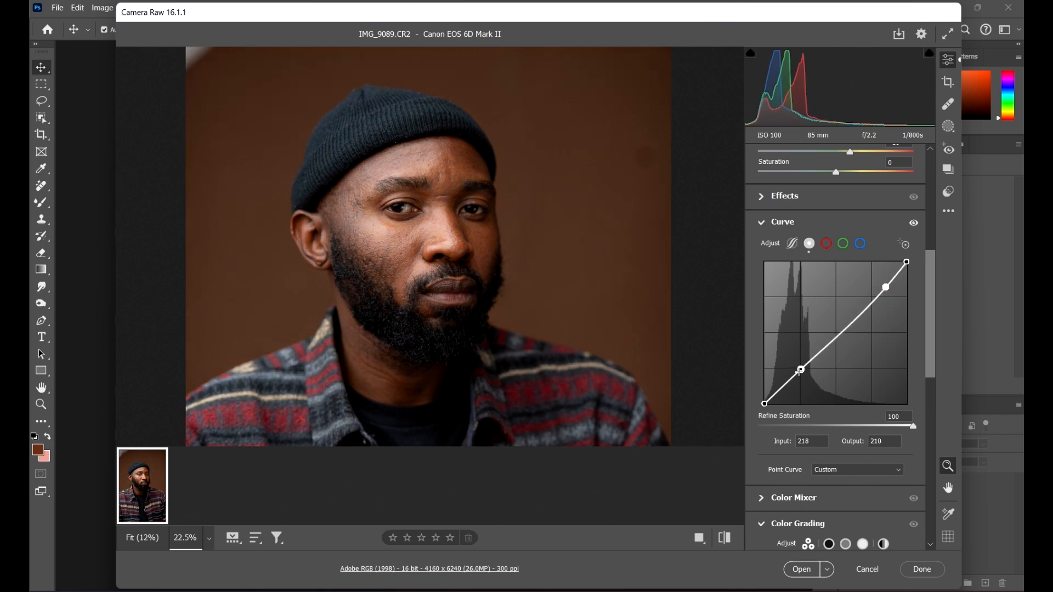
pyautogui.moveTo(801, 370)
pyautogui.mouseDown()
pyautogui.moveTo(803, 357)
pyautogui.moveTo(799, 367)
pyautogui.mouseUp()
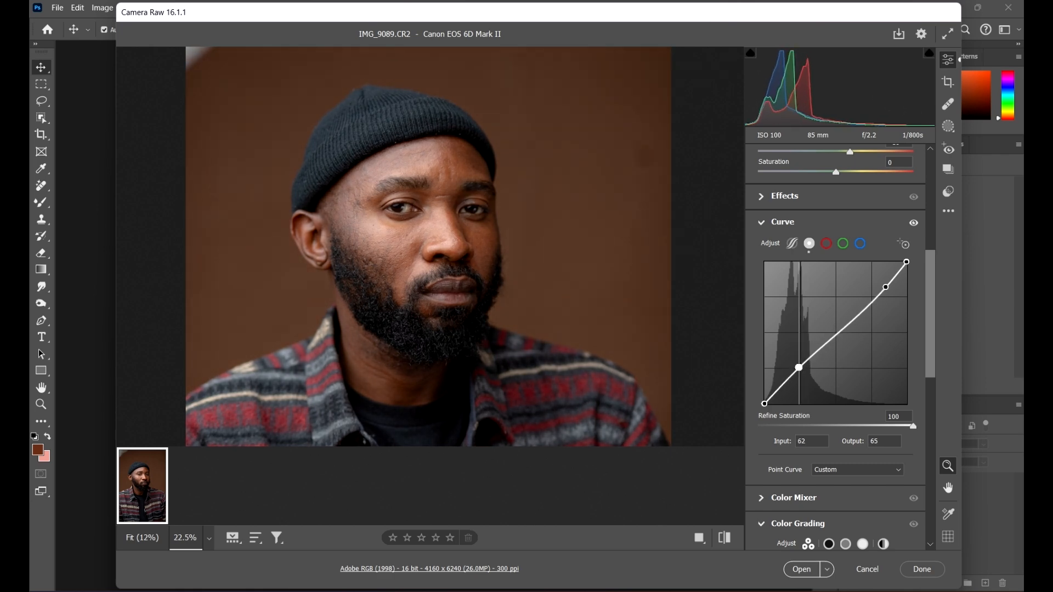
# Step: Compare the portrait before and after the edits in the different comparison layouts, and examine the face and shirt up close
pyautogui.scroll(-6, 409, 165)
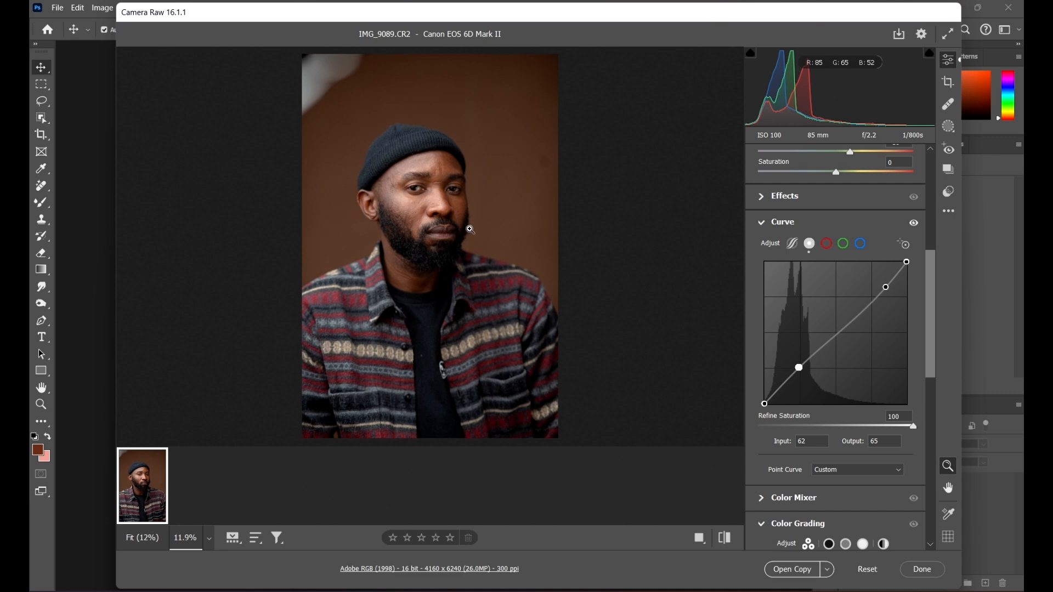
pyautogui.scroll(2, 467, 228)
pyautogui.click(700, 538)
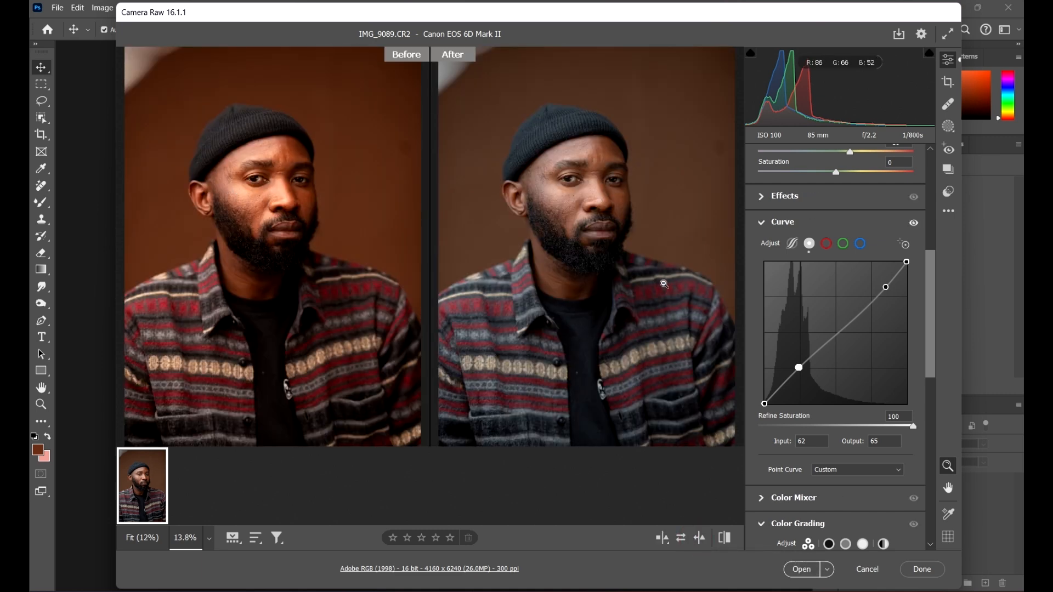
pyautogui.moveTo(694, 287); pyautogui.dragTo(669, 260)
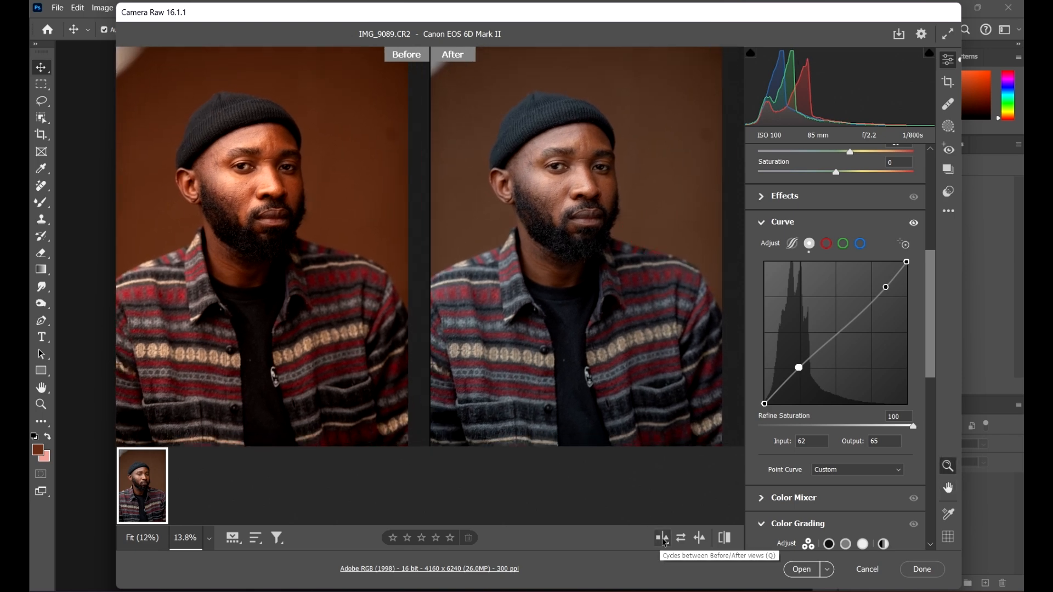
pyautogui.click(662, 538)
pyautogui.click(662, 537)
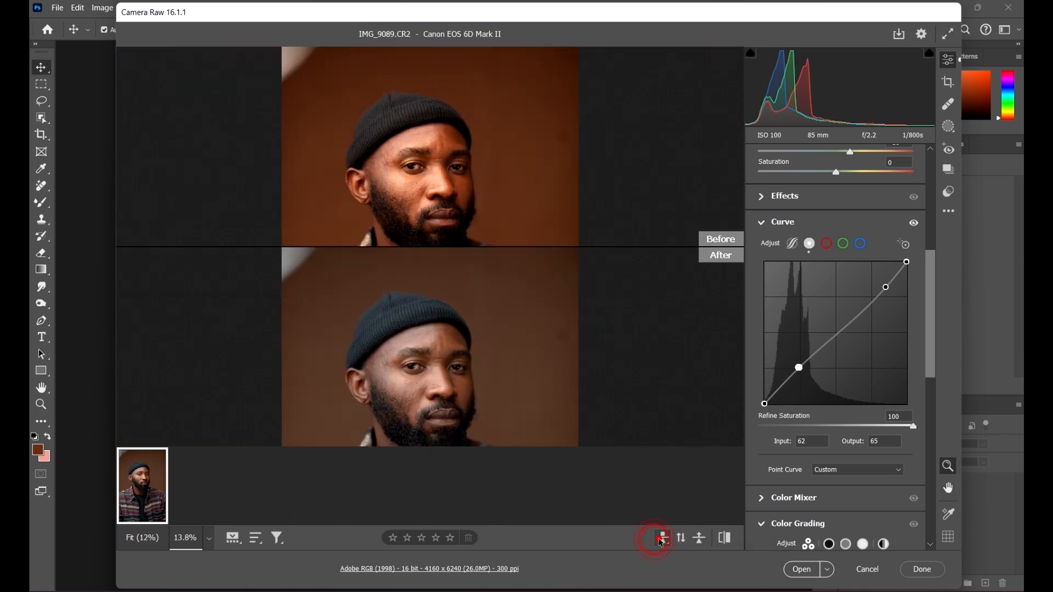
pyautogui.click(663, 537)
pyautogui.click(663, 537)
pyautogui.scroll(3, 516, 339)
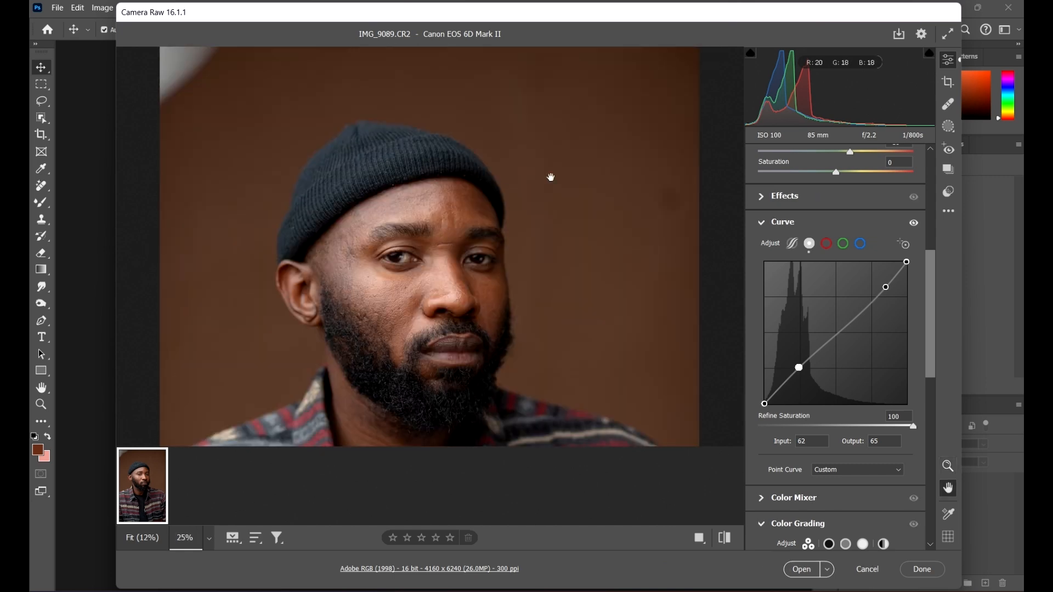
pyautogui.moveTo(541, 206); pyautogui.dragTo(561, 57)
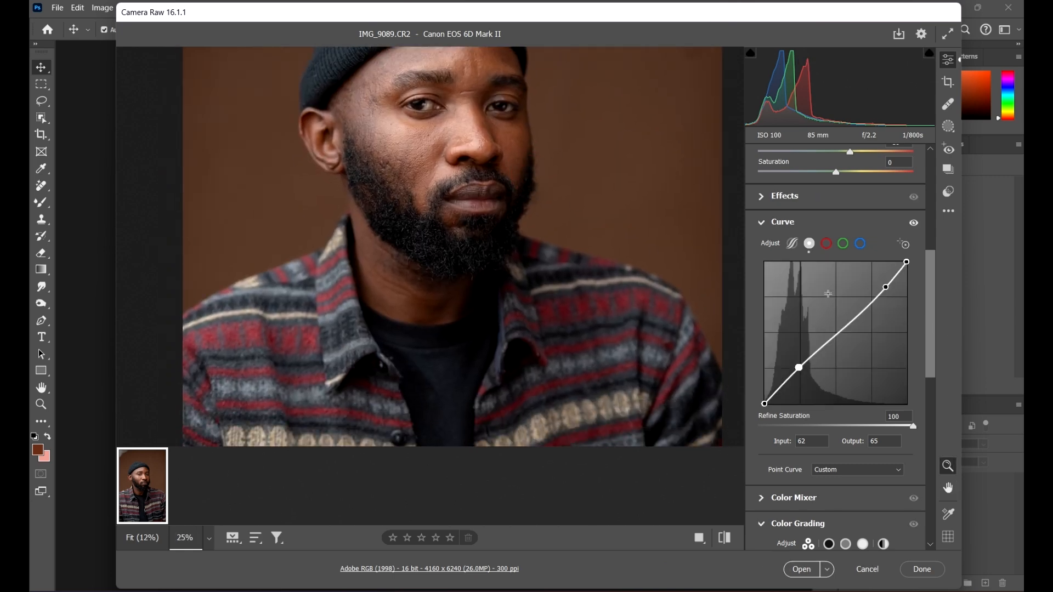
pyautogui.press('space')
pyautogui.moveTo(656, 235); pyautogui.dragTo(616, 294)
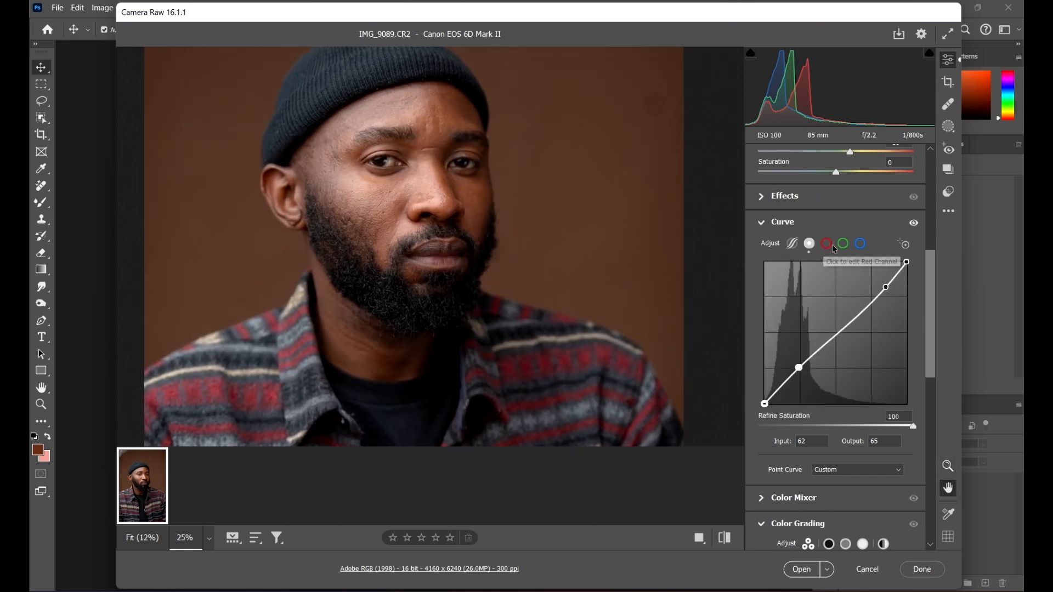
# Step: Add two points to the red channel curve: input 196, output 191 in the highlights and input 46, output 49 in the shadows
pyautogui.click(834, 247)
pyautogui.click(835, 248)
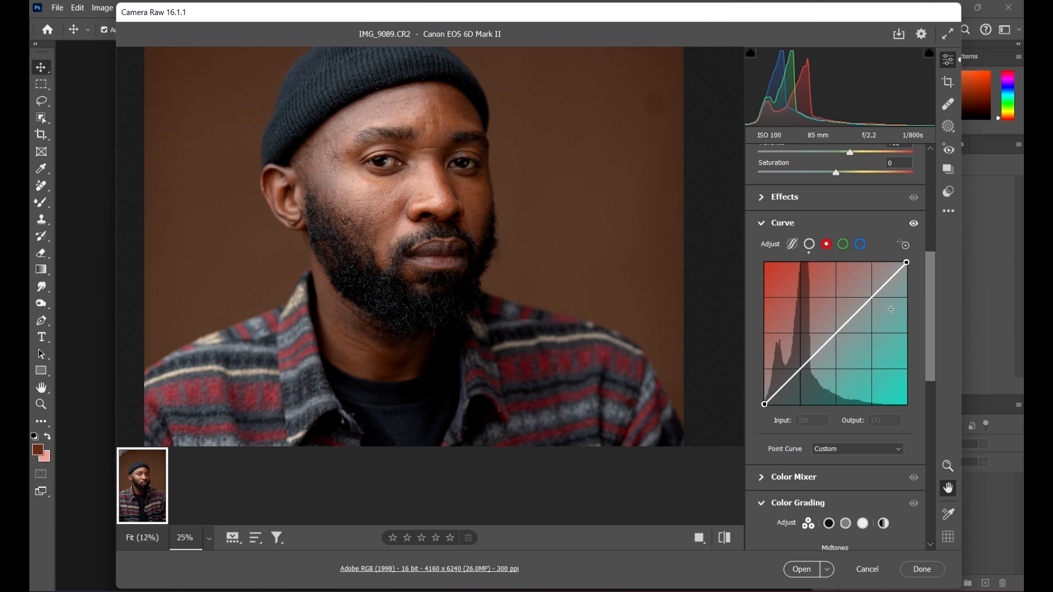
pyautogui.moveTo(874, 295); pyautogui.dragTo(874, 298)
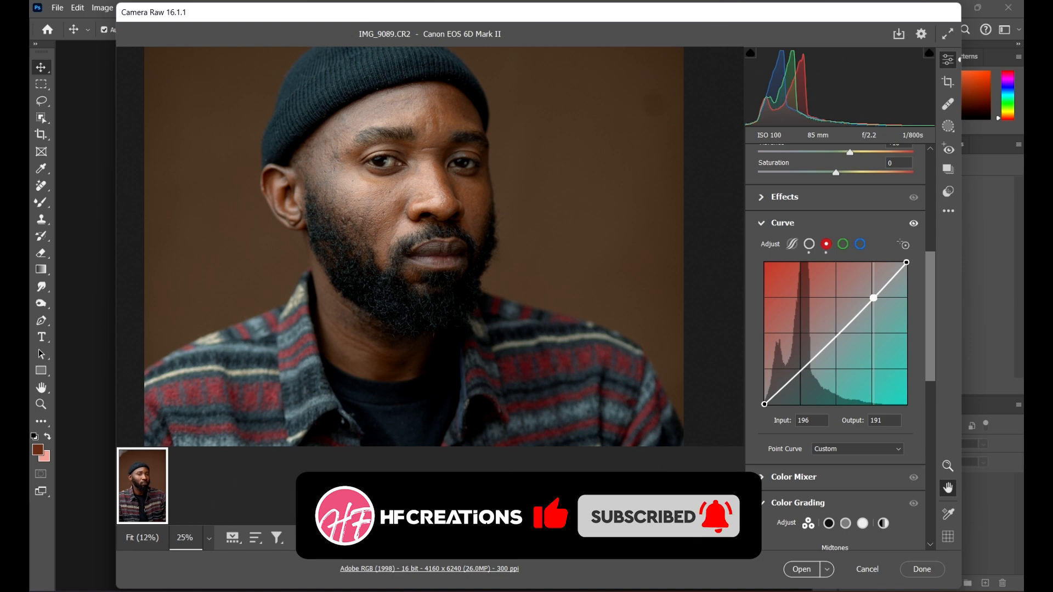
pyautogui.moveTo(801, 381)
pyautogui.mouseDown()
pyautogui.moveTo(795, 359)
pyautogui.moveTo(783, 368)
pyautogui.moveTo(790, 377)
pyautogui.mouseUp()
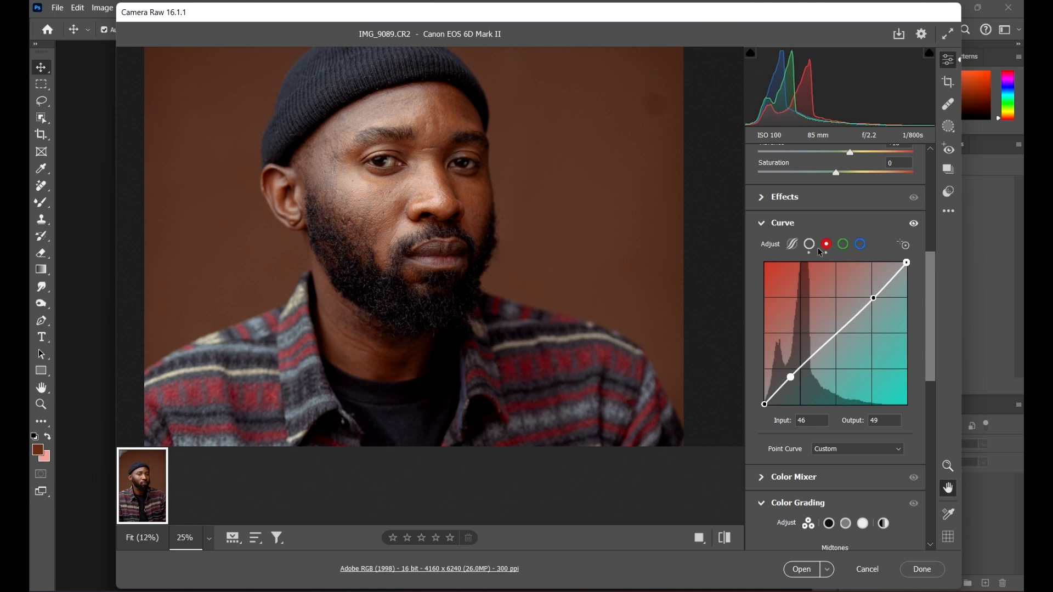
# Step: Sample the forehead with the Targeted Adjustment tool and set its red channel curve point to input 105, output 104
pyautogui.click(903, 245)
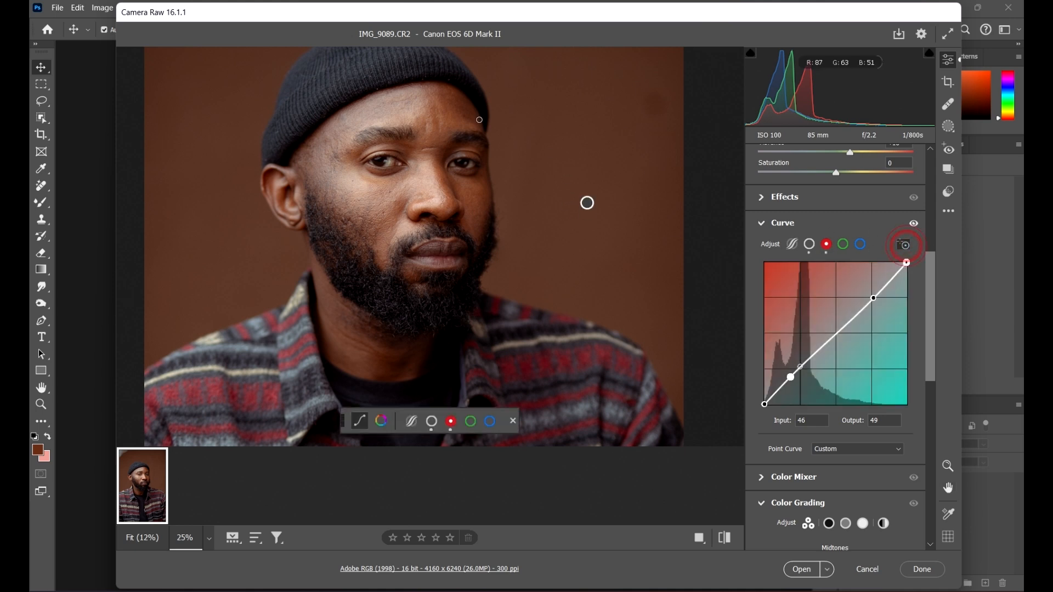
pyautogui.click(431, 109)
pyautogui.moveTo(431, 110)
pyautogui.mouseDown()
pyautogui.moveTo(431, 124)
pyautogui.moveTo(418, 108)
pyautogui.mouseUp()
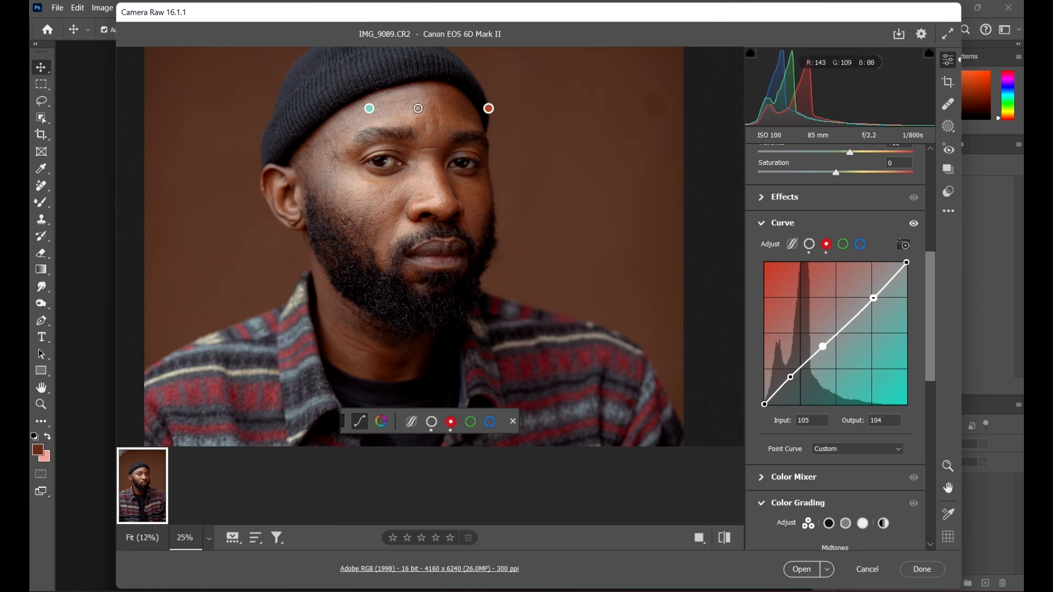
# Step: Sample the skin on the nose with the Targeted Adjustment tool and set its red channel curve point to input 74, output 73
pyautogui.scroll(-5, 447, 130)
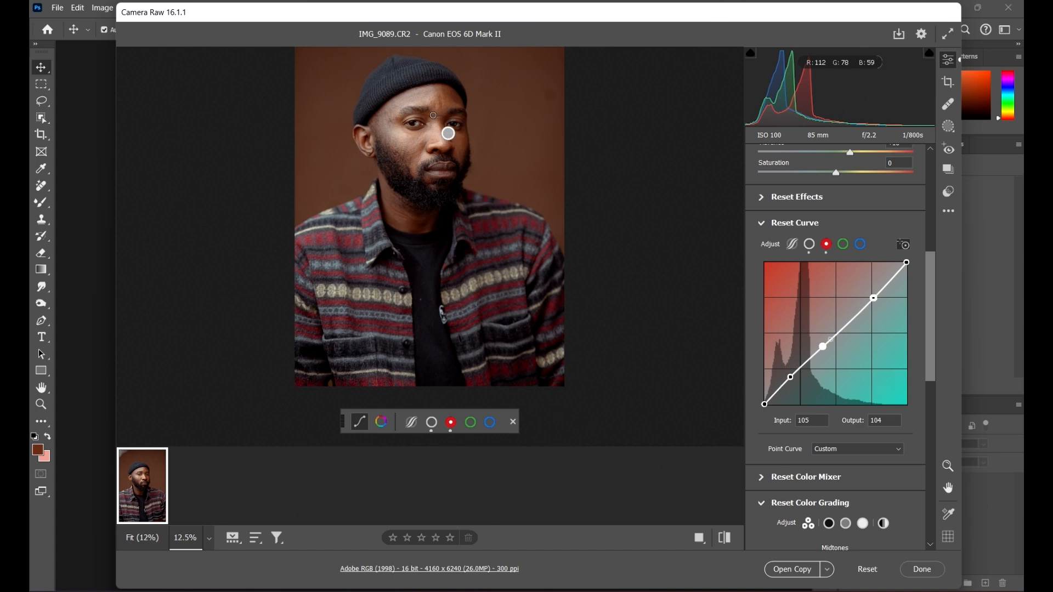
pyautogui.scroll(2, 449, 130)
pyautogui.scroll(4, 449, 130)
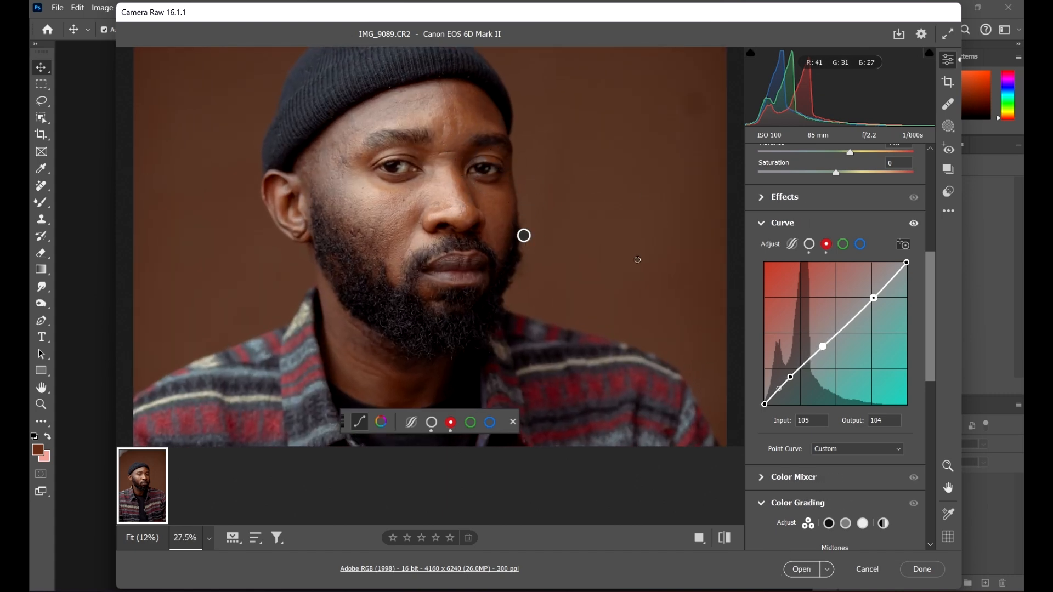
pyautogui.scroll(3, 552, 242)
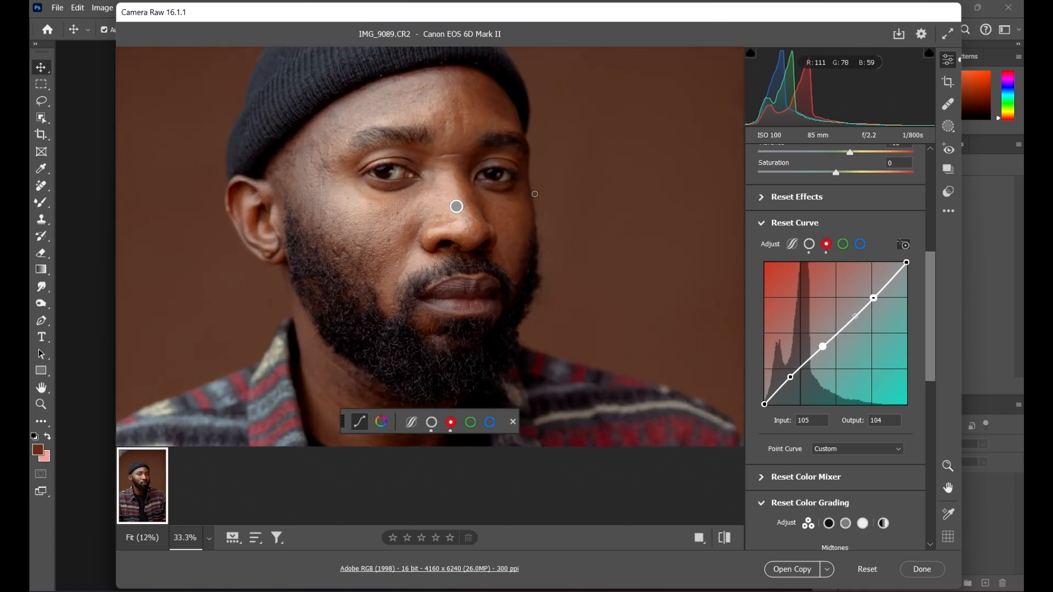
pyautogui.moveTo(614, 219); pyautogui.dragTo(493, 225)
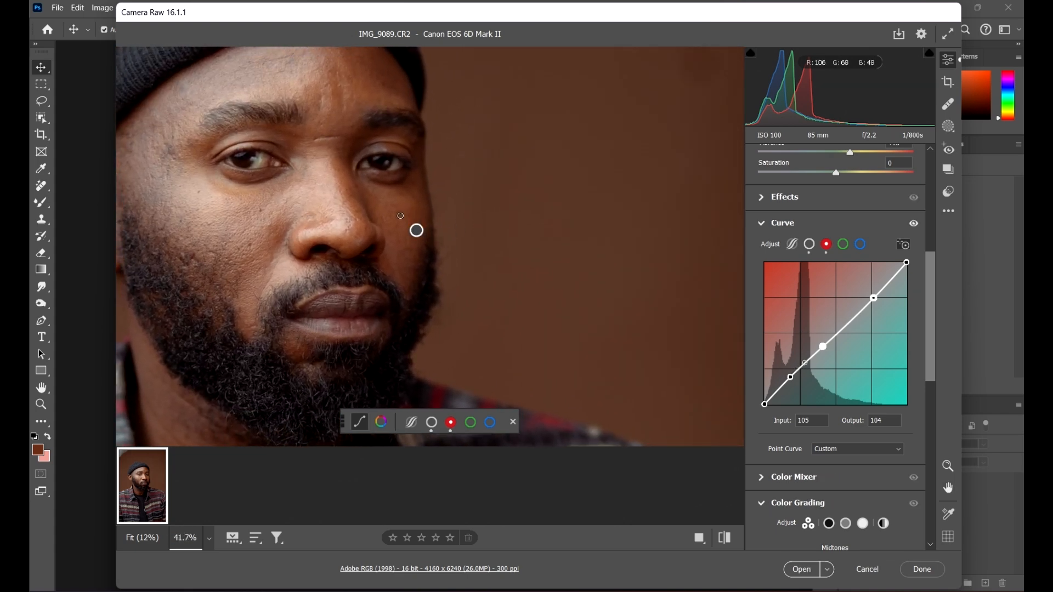
pyautogui.moveTo(337, 211)
pyautogui.mouseDown()
pyautogui.moveTo(338, 192)
pyautogui.moveTo(337, 212)
pyautogui.mouseUp()
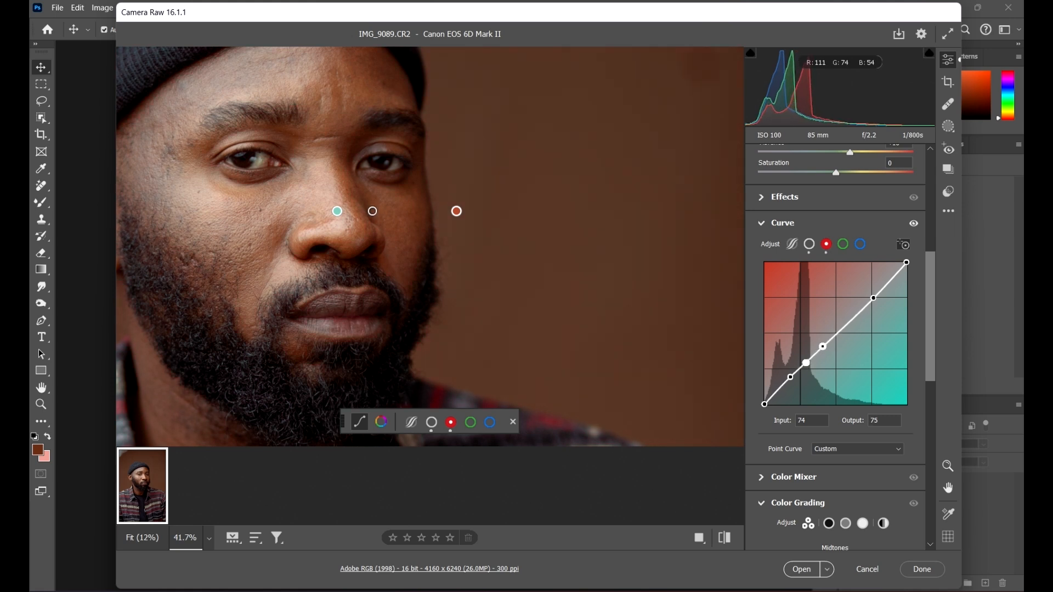
pyautogui.moveTo(338, 210); pyautogui.dragTo(337, 212)
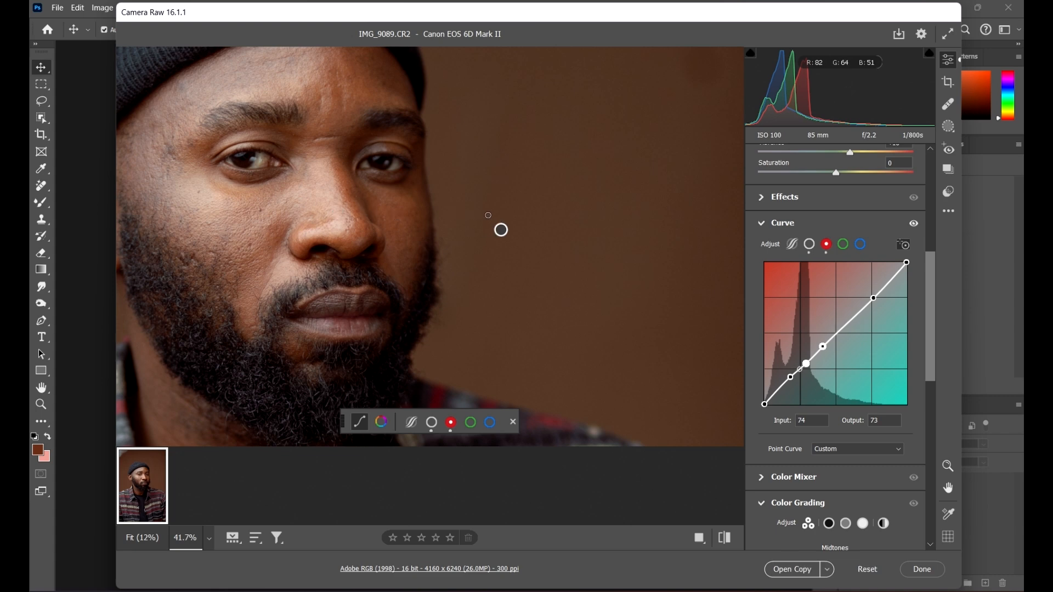
# Step: Review the whole portrait after the red curve changes, compare it with the original in before/after views, and check the face closely
pyautogui.scroll(-5, 501, 228)
pyautogui.scroll(-2, 298, 143)
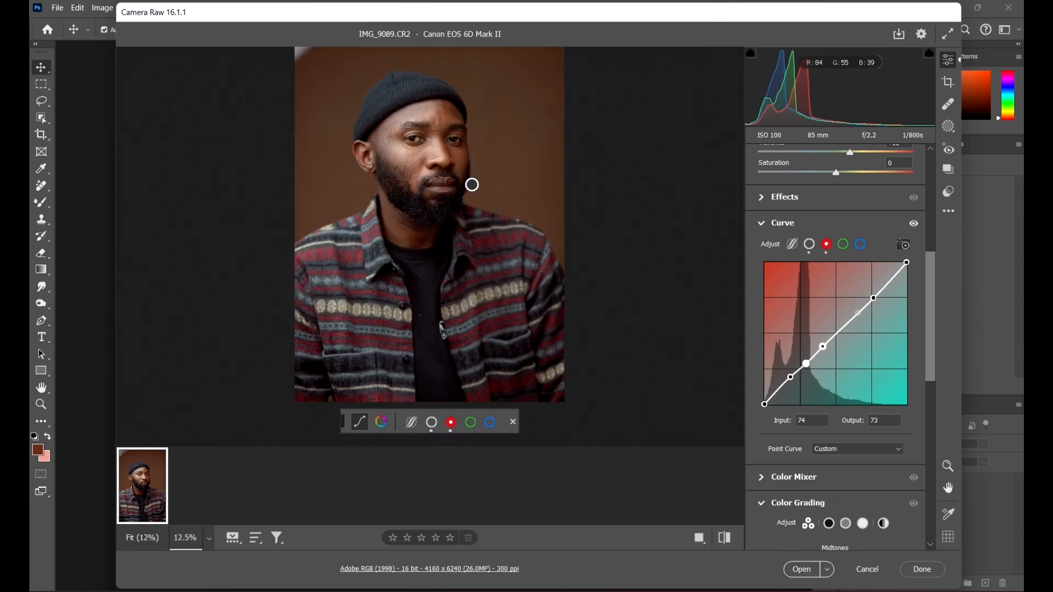
pyautogui.scroll(2, 469, 178)
pyautogui.scroll(-3, 467, 170)
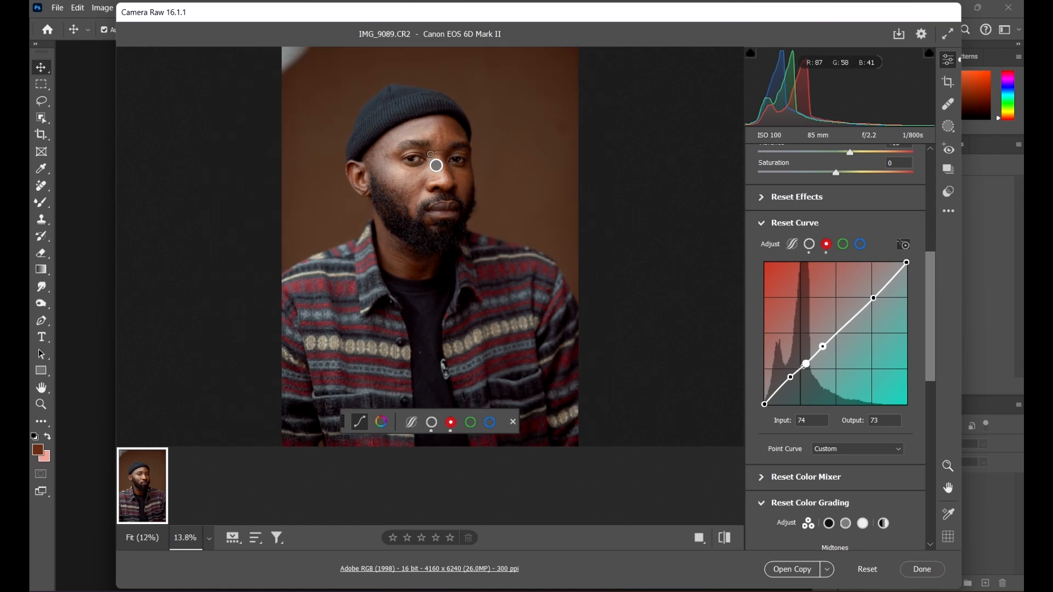
pyautogui.click(701, 540)
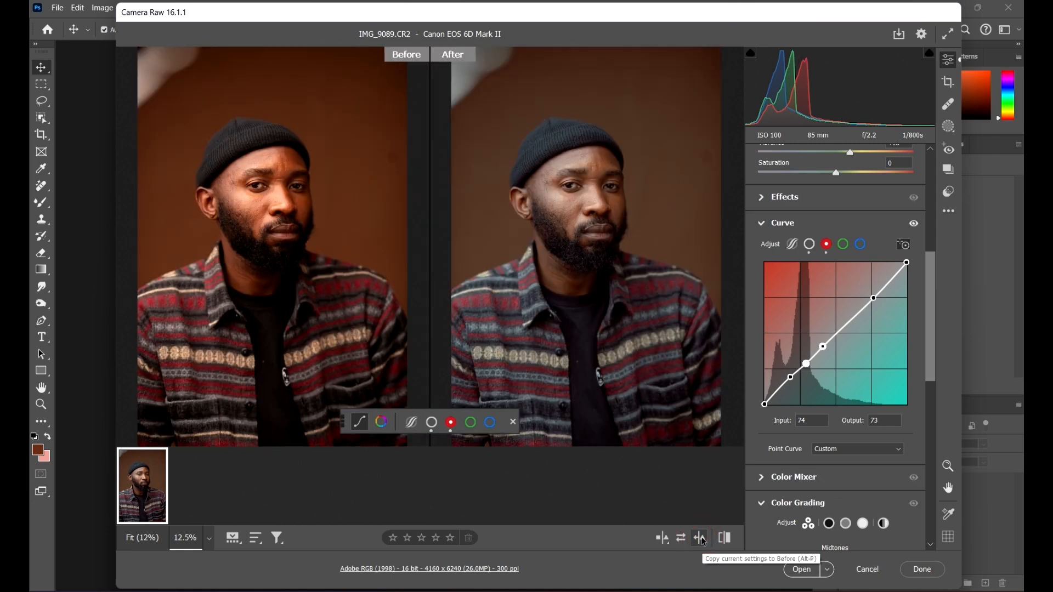
pyautogui.click(662, 538)
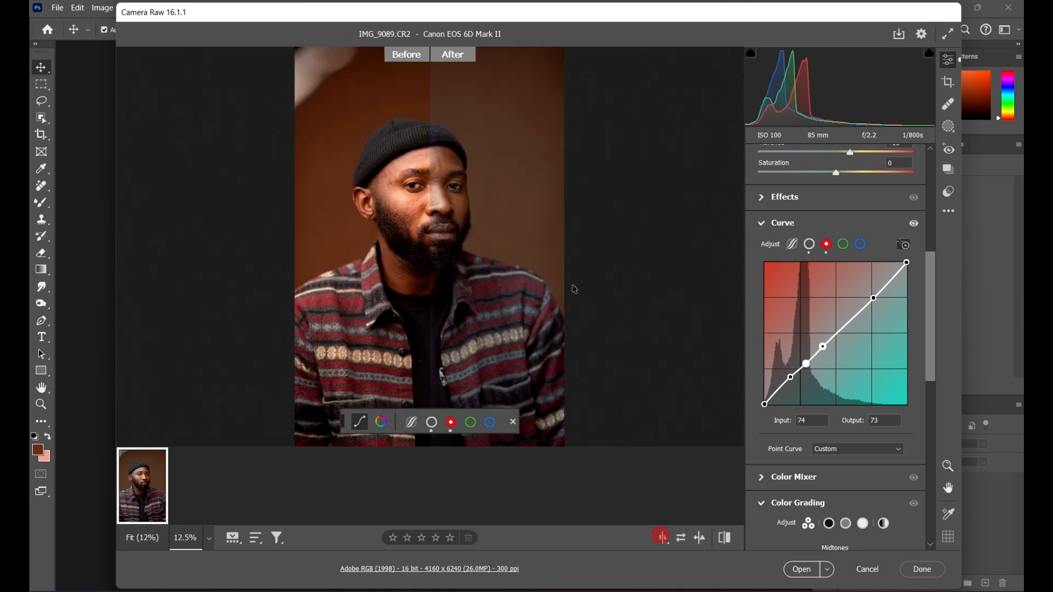
pyautogui.click(663, 538)
pyautogui.click(662, 538)
pyautogui.scroll(3, 460, 225)
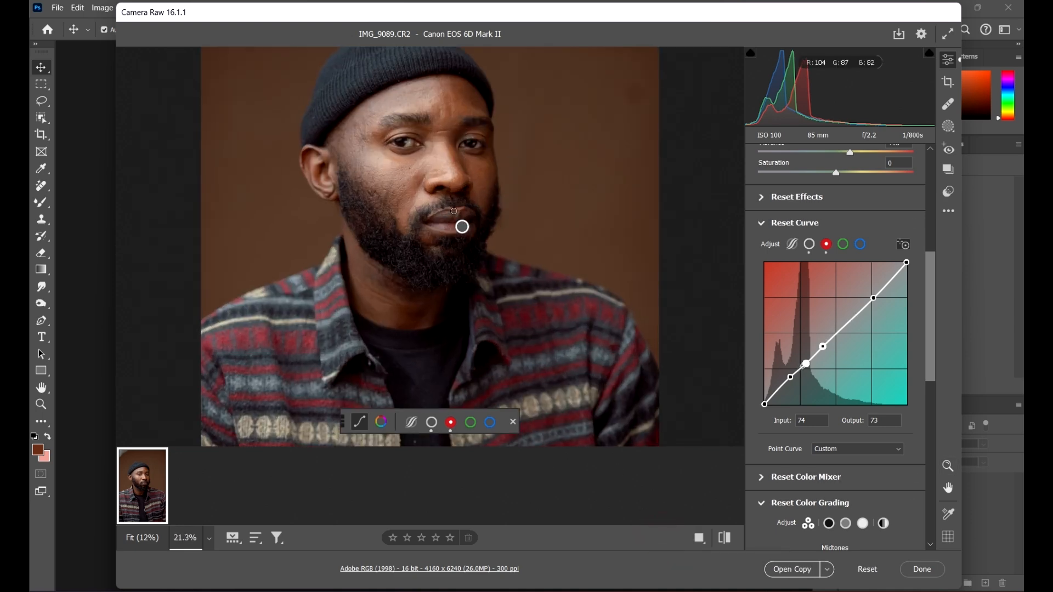
pyautogui.moveTo(498, 263); pyautogui.dragTo(445, 285)
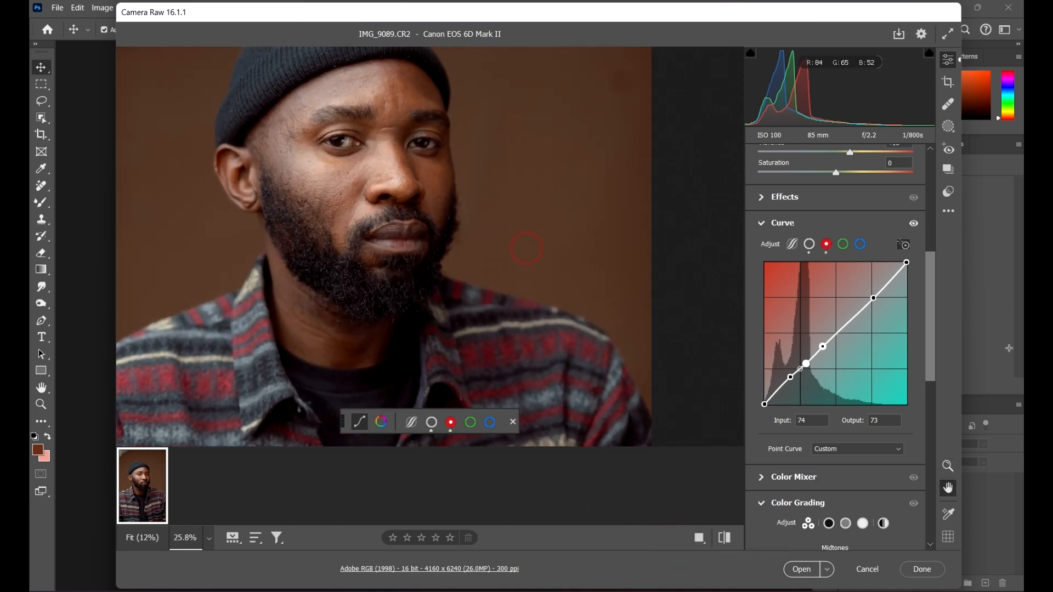
# Step: Switch to the parametric curve, leave the Targeted Adjustment tool and collapse the Curve settings
pyautogui.click(934, 267)
pyautogui.click(792, 245)
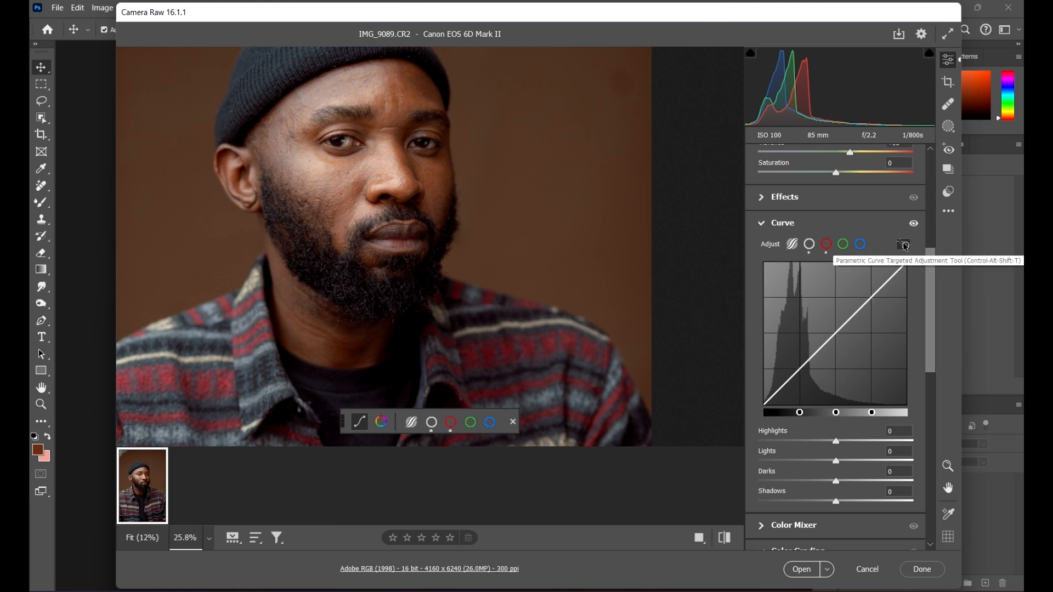
pyautogui.click(749, 224)
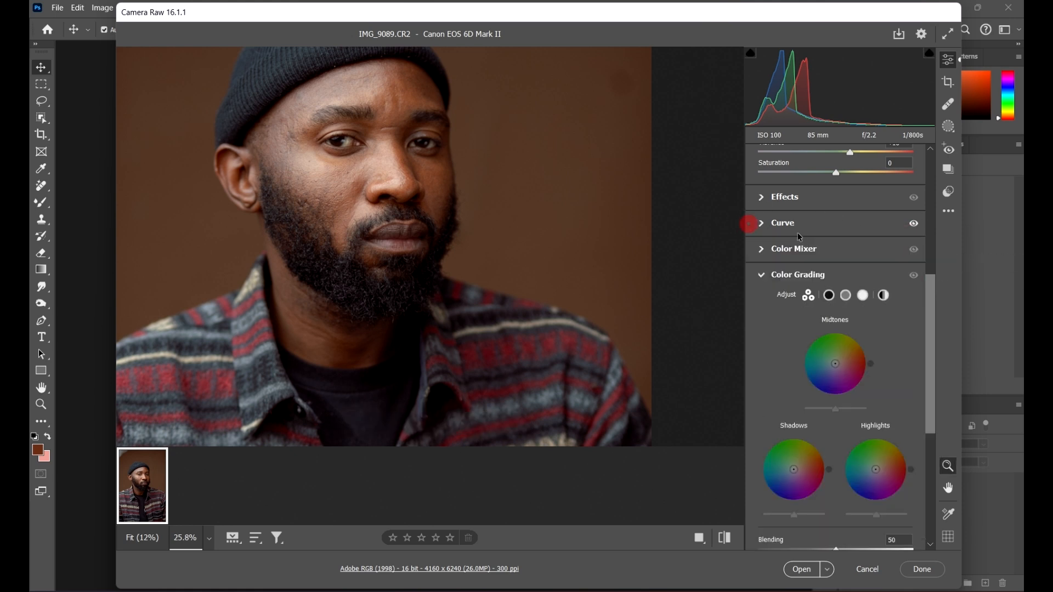
# Step: Expand the Effects settings and raise Texture to +17 and Clarity to +43 while viewing the face up close
pyautogui.scroll(3, 840, 255)
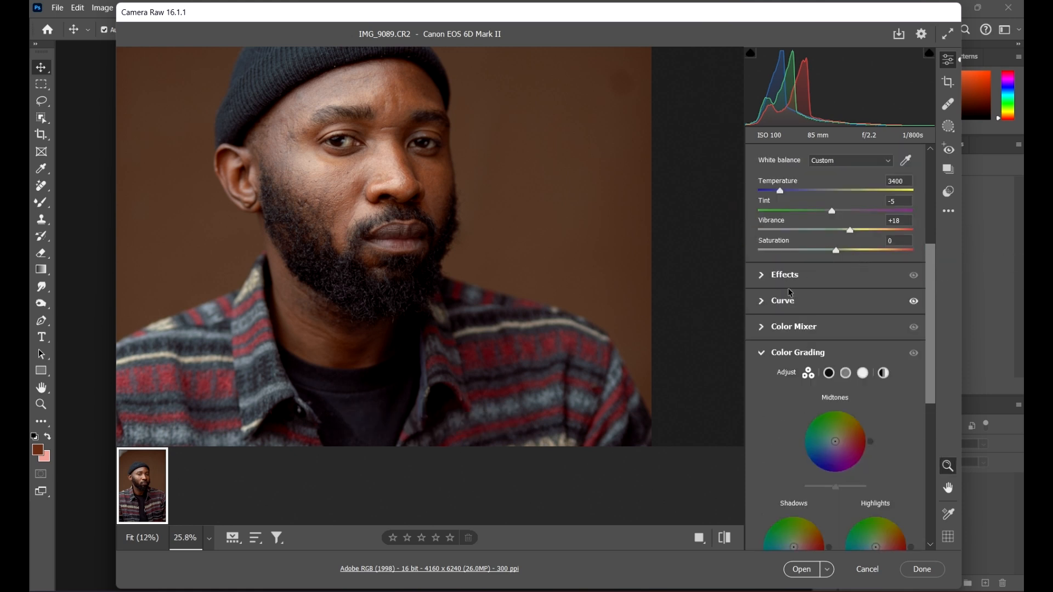
pyautogui.click(761, 275)
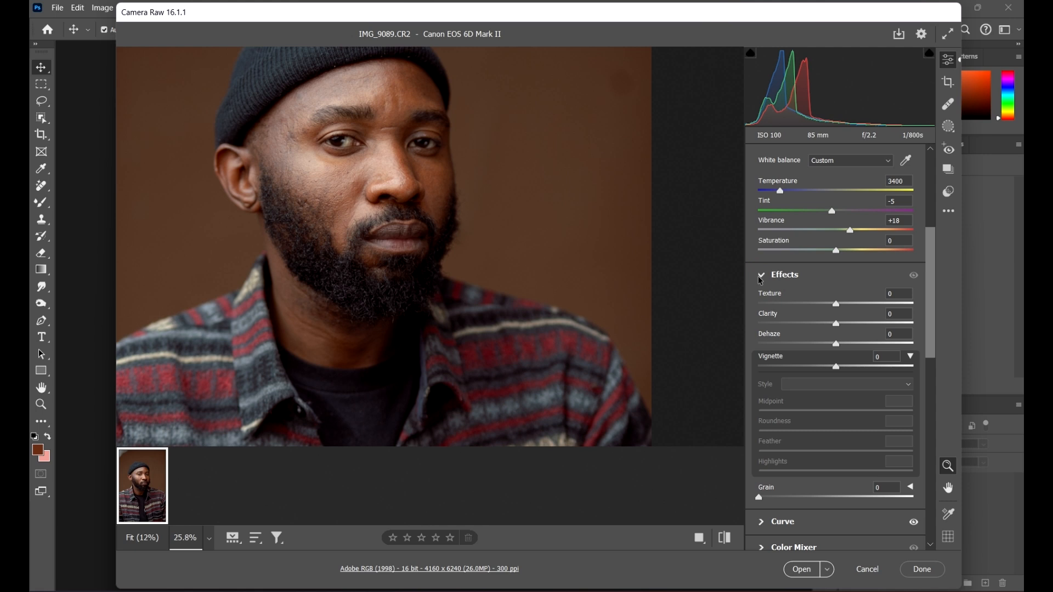
pyautogui.scroll(3, 447, 200)
pyautogui.moveTo(503, 165); pyautogui.dragTo(467, 208)
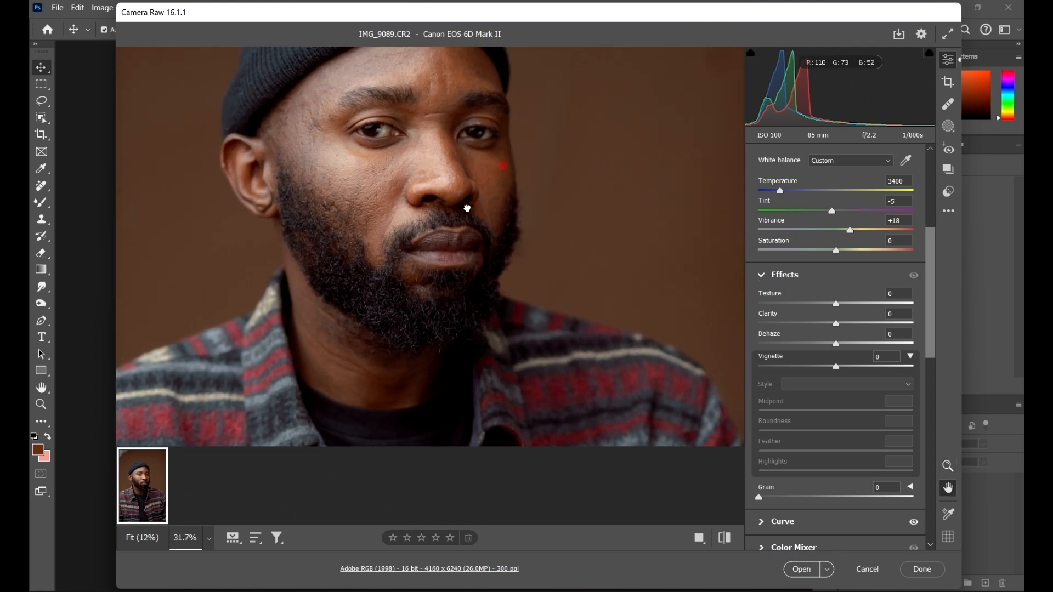
pyautogui.moveTo(836, 305); pyautogui.dragTo(872, 347)
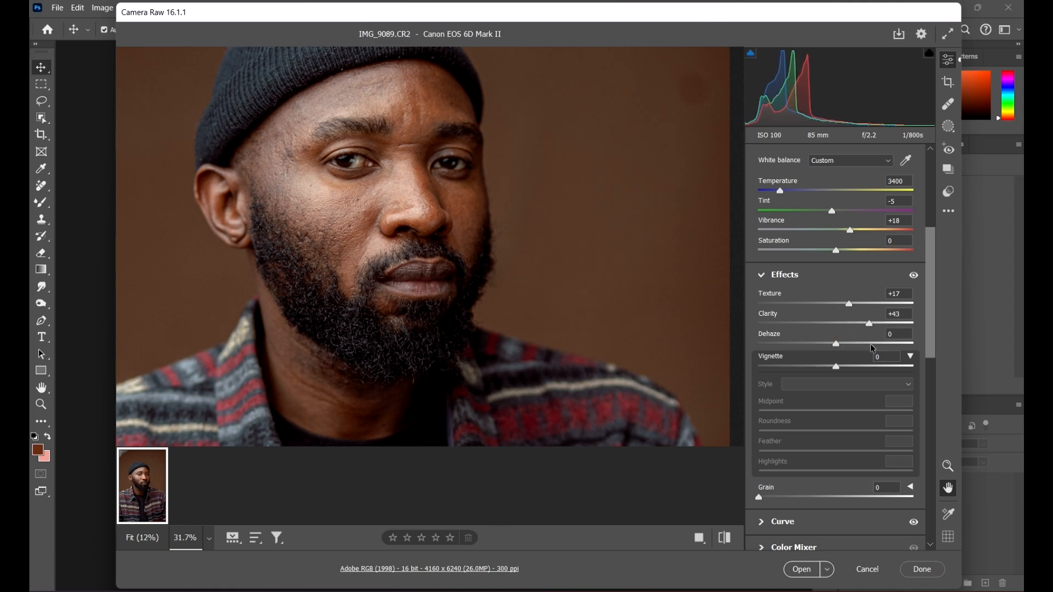
# Step: Inspect the beard and skin detail closely, reduce Clarity to +31 and set Dehaze to +2
pyautogui.scroll(1, 260, 281)
pyautogui.moveTo(260, 281); pyautogui.dragTo(292, 196)
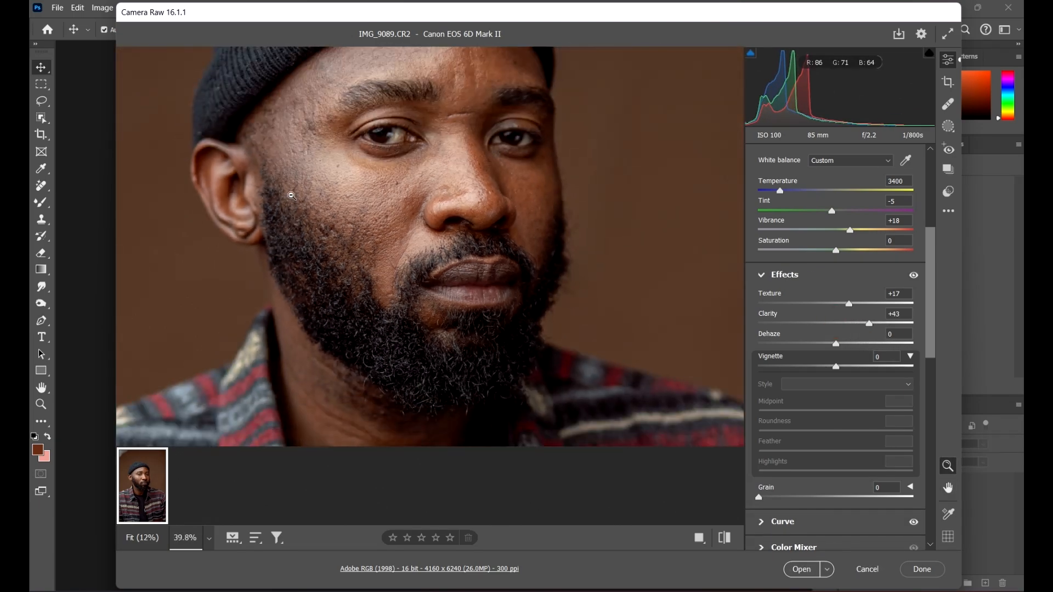
pyautogui.moveTo(367, 306); pyautogui.dragTo(308, 236)
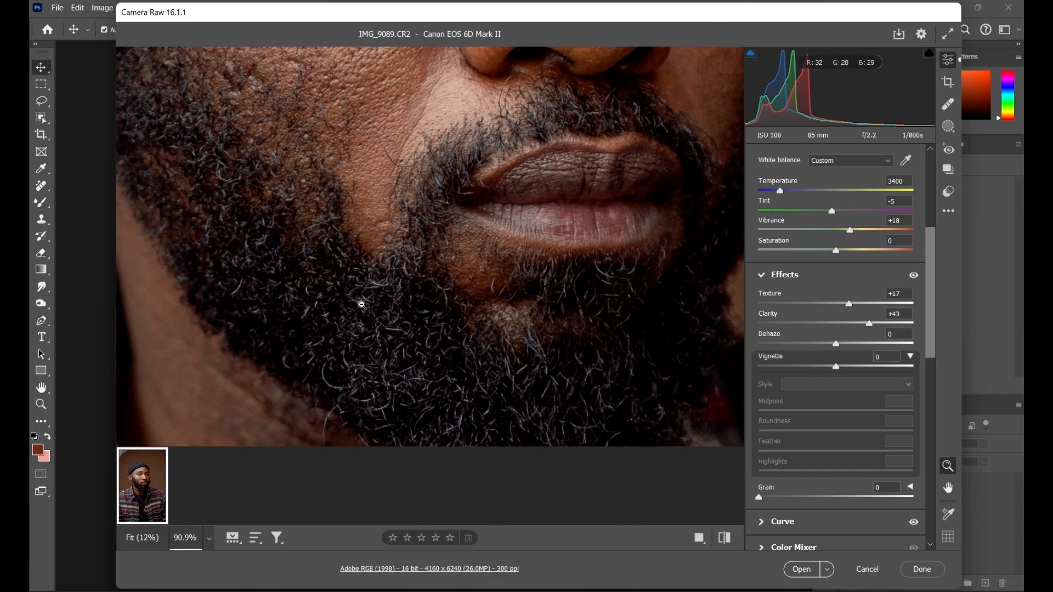
pyautogui.moveTo(359, 300); pyautogui.dragTo(351, 263)
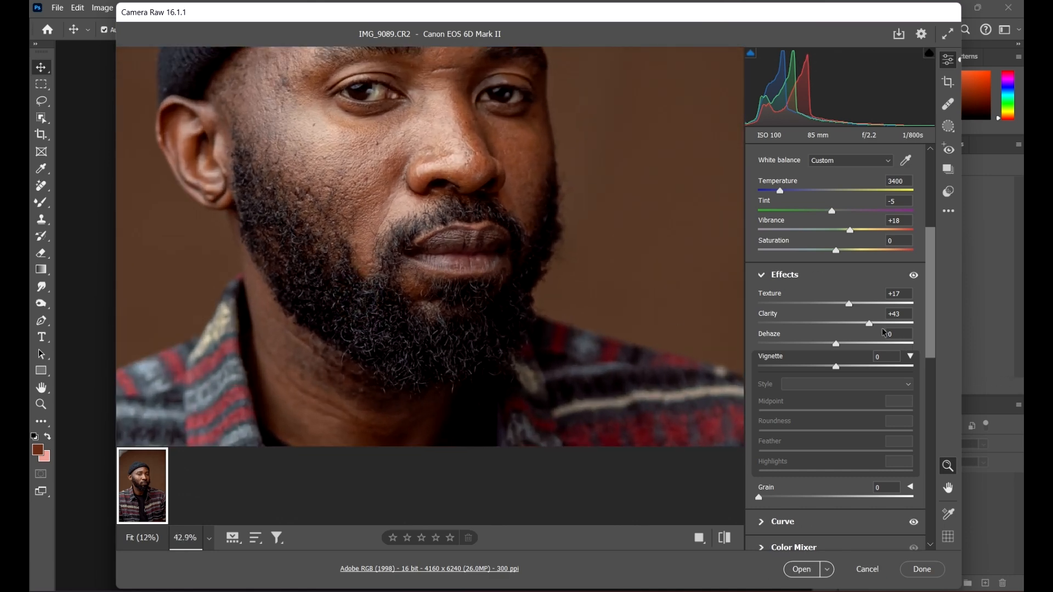
pyautogui.moveTo(867, 327); pyautogui.dragTo(859, 326)
pyautogui.moveTo(839, 345); pyautogui.dragTo(843, 371)
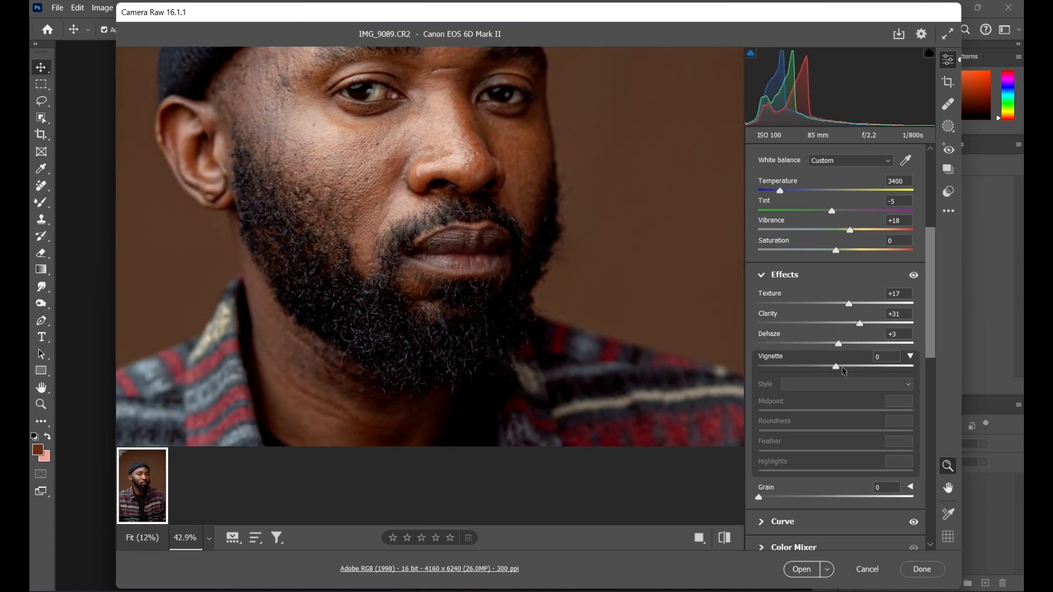
# Step: With most of the portrait in view, collapse the vignette options and set the Effects Vignette to -7
pyautogui.moveTo(501, 278); pyautogui.dragTo(428, 224)
pyautogui.moveTo(623, 322); pyautogui.dragTo(552, 269)
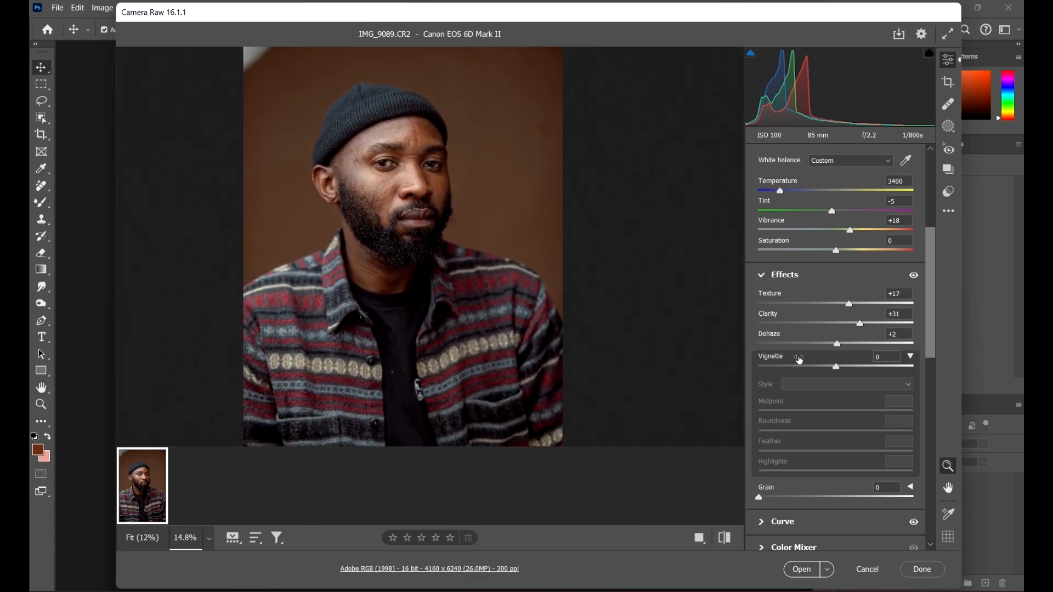
pyautogui.moveTo(934, 306); pyautogui.dragTo(934, 320)
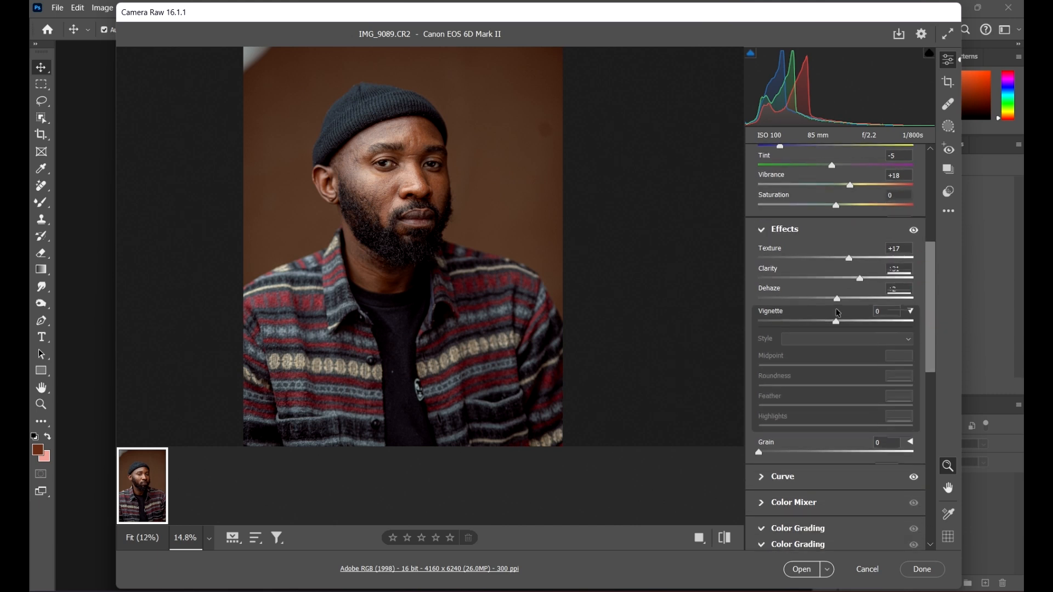
pyautogui.click(911, 311)
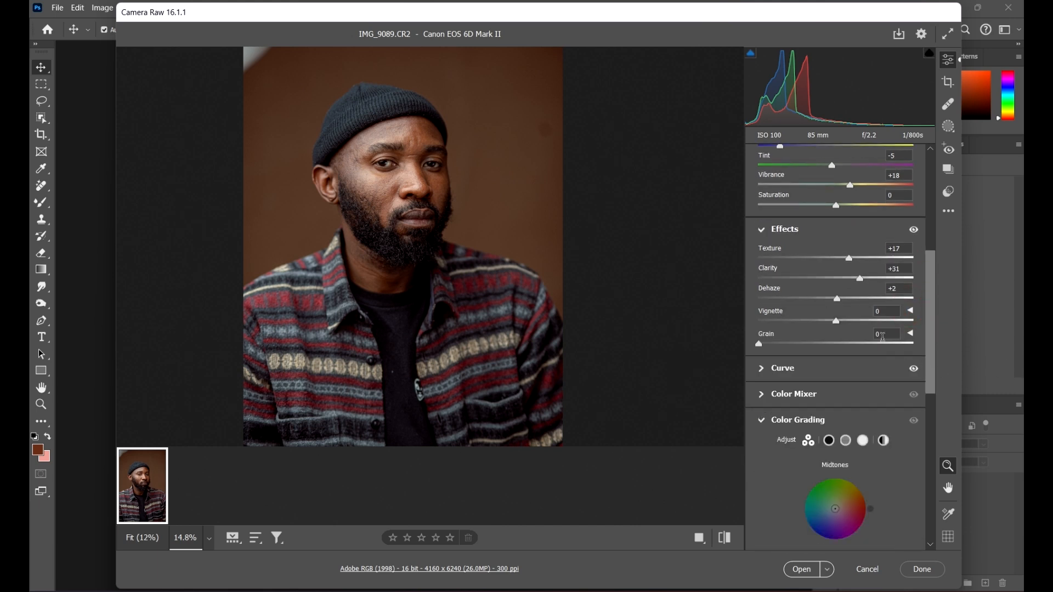
pyautogui.moveTo(836, 321)
pyautogui.mouseDown()
pyautogui.moveTo(828, 323)
pyautogui.moveTo(845, 326)
pyautogui.moveTo(832, 332)
pyautogui.mouseUp()
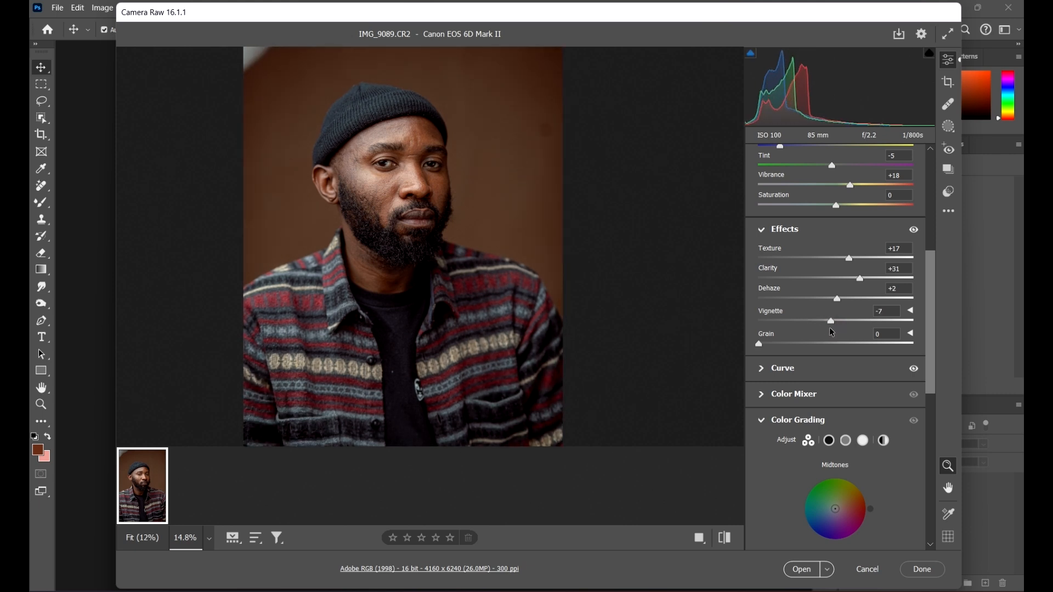
# Step: Collapse the Effects settings
pyautogui.scroll(-3, 726, 256)
pyautogui.scroll(3, 726, 256)
pyautogui.scroll(-1, 727, 257)
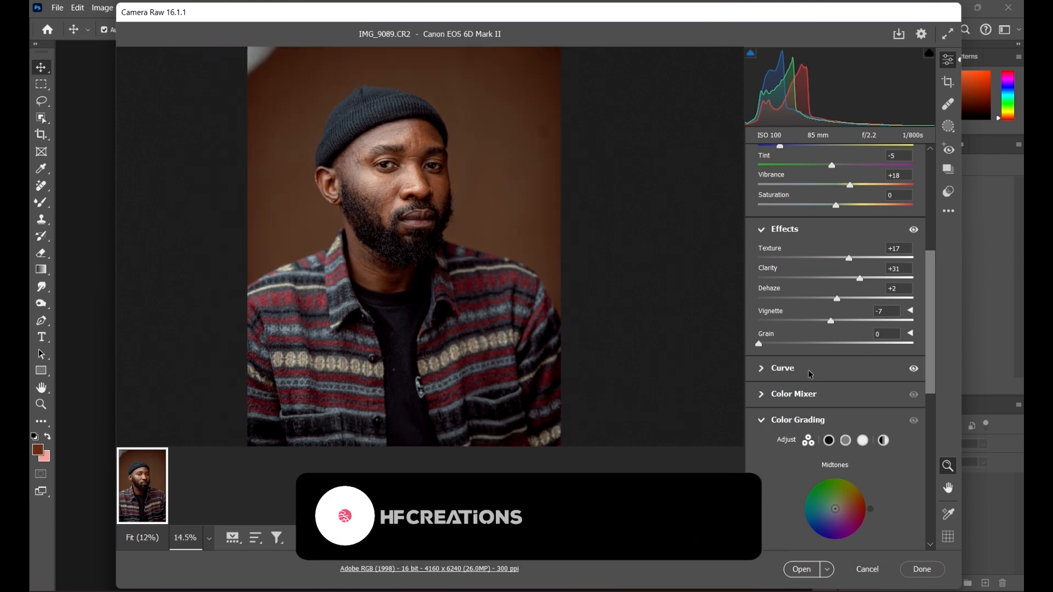
pyautogui.scroll(-3, 825, 377)
pyautogui.scroll(5, 825, 378)
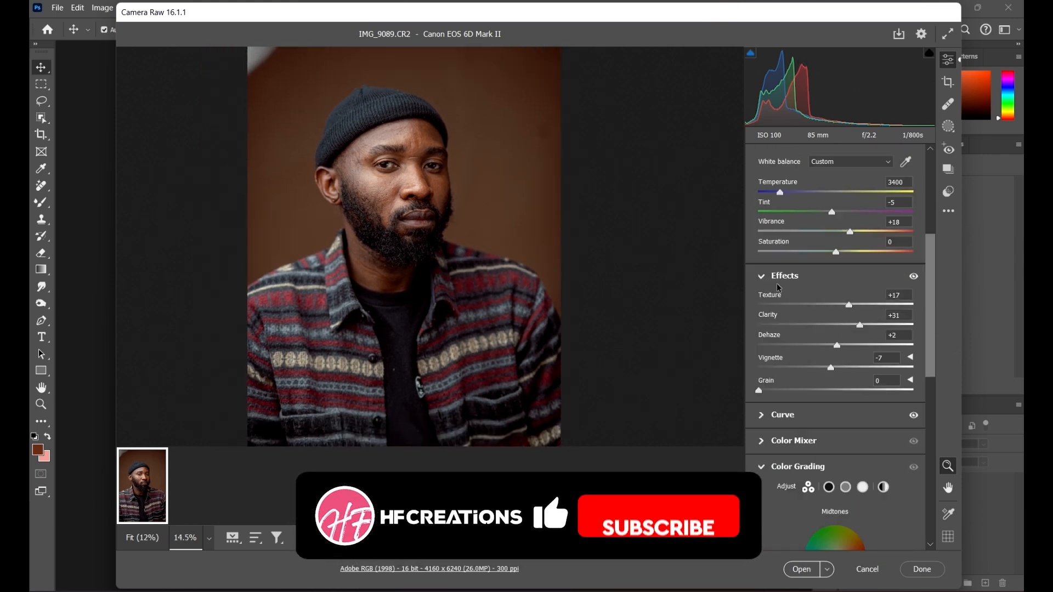
pyautogui.click(761, 276)
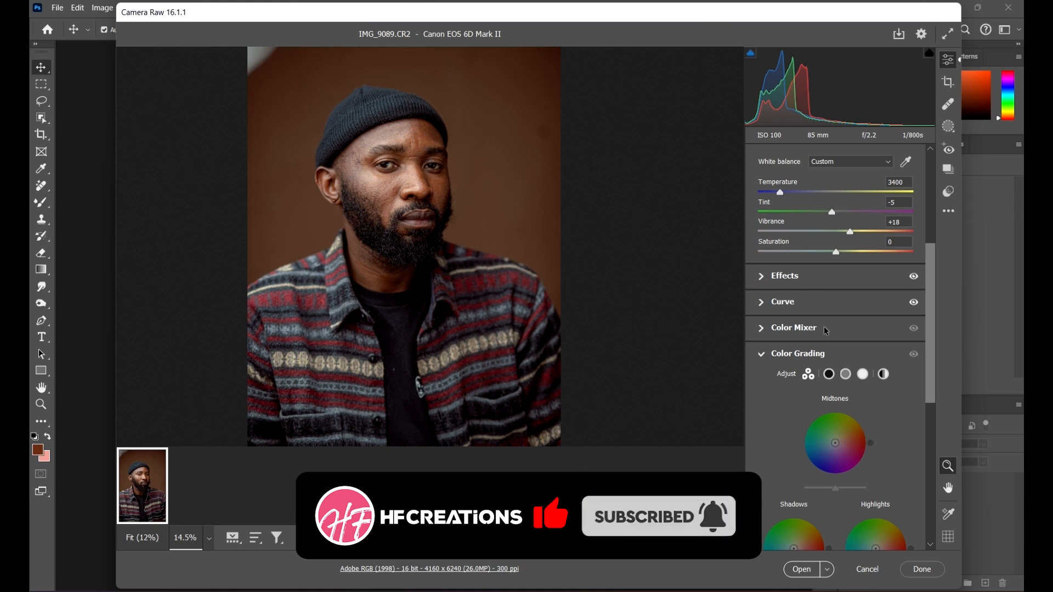
# Step: Look at the Color Mixer's HSL saturation settings and collapse them again
pyautogui.click(762, 328)
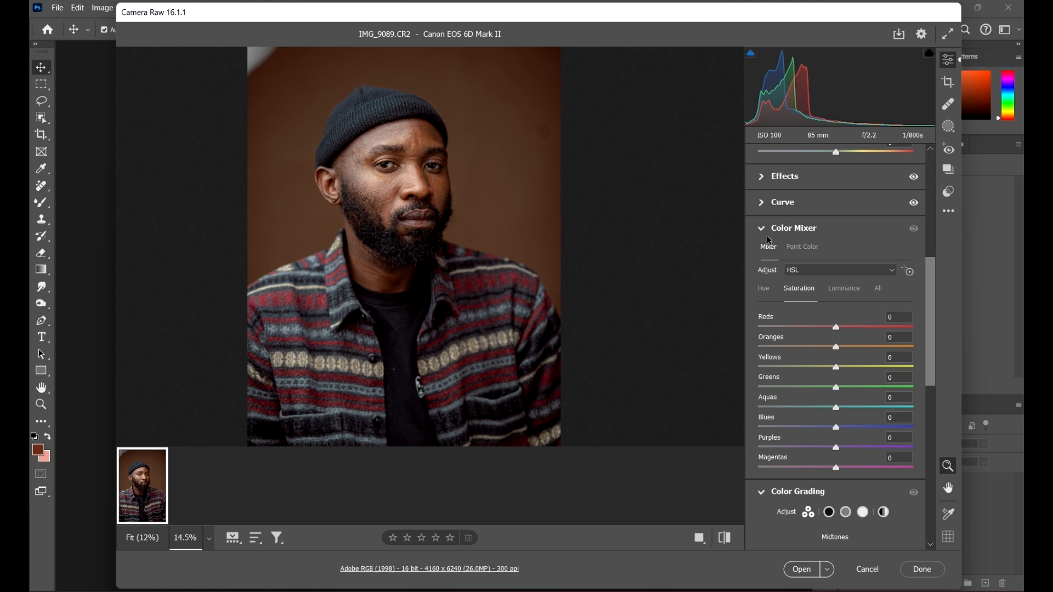
pyautogui.click(790, 228)
pyautogui.click(569, 280)
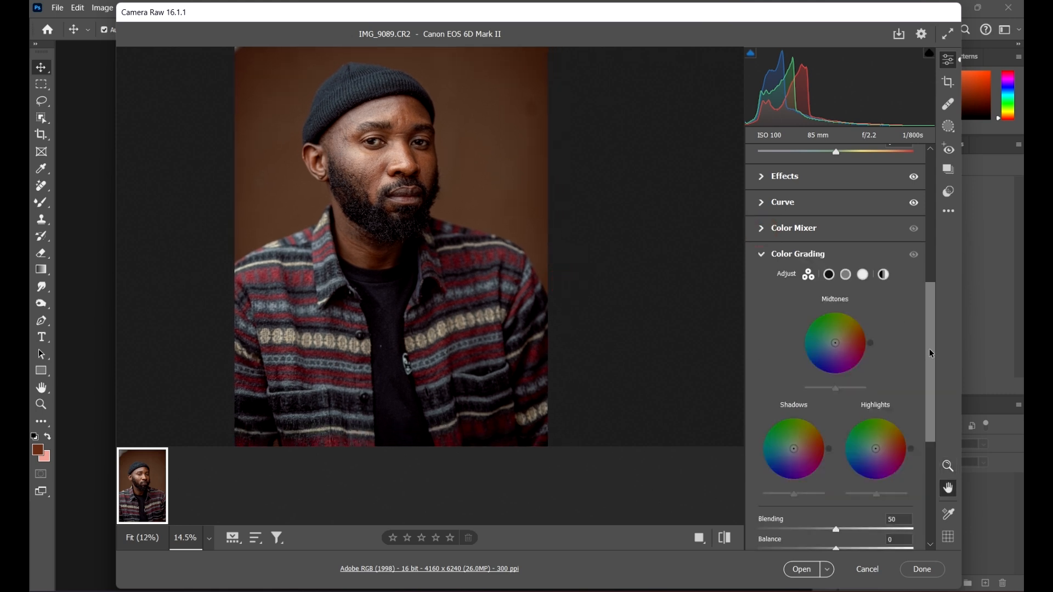
# Step: Examine the portrait's face up close and at several magnifications, including the whole image, to judge its colors before grading
pyautogui.moveTo(930, 311); pyautogui.dragTo(930, 316)
pyautogui.press('z')
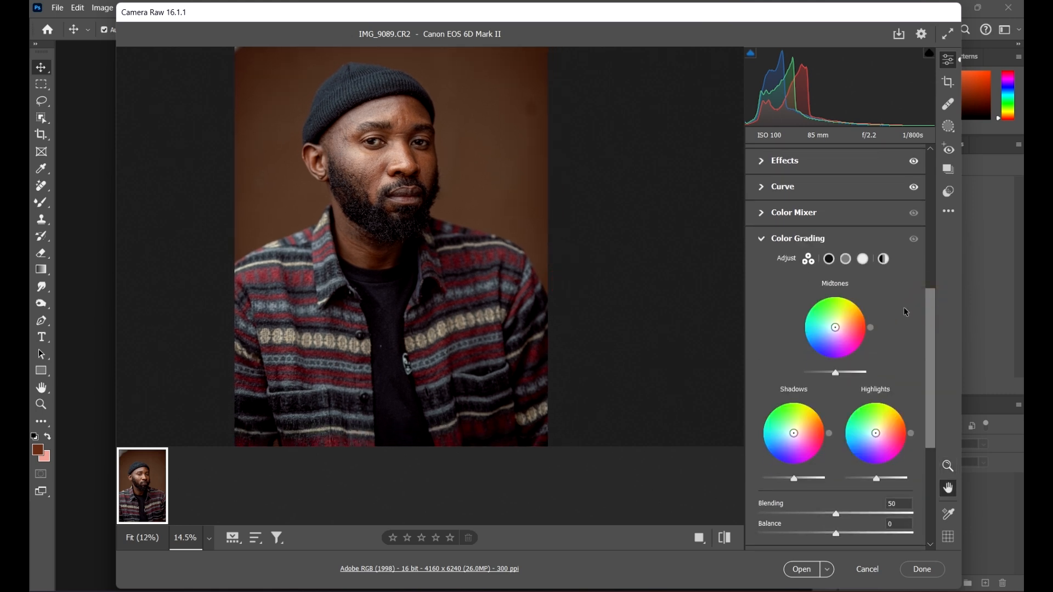
pyautogui.moveTo(329, 127); pyautogui.dragTo(477, 255)
pyautogui.moveTo(366, 238); pyautogui.dragTo(445, 188)
pyautogui.press('space')
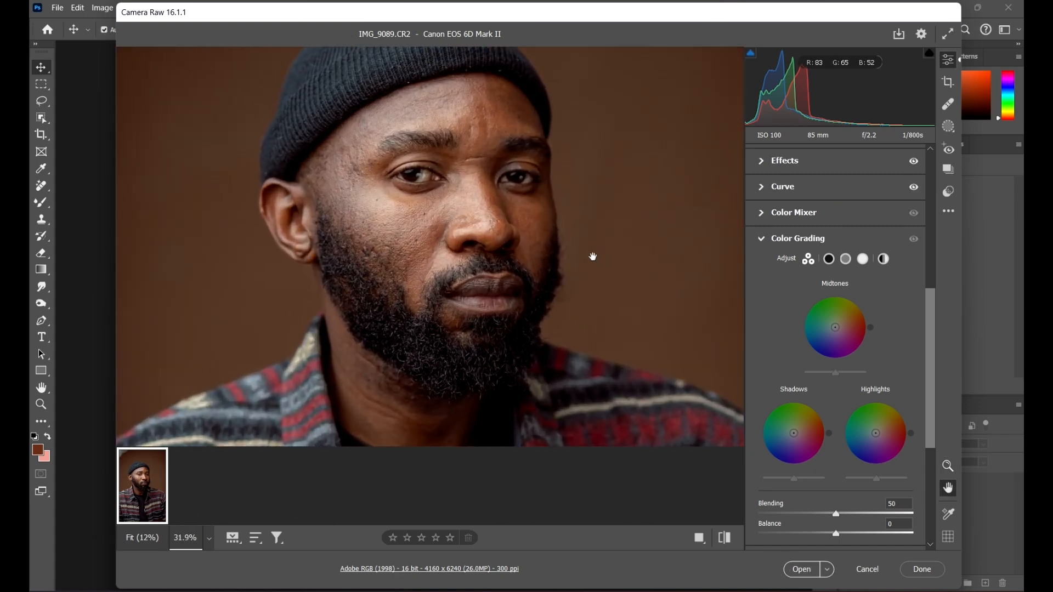
pyautogui.moveTo(581, 251); pyautogui.dragTo(534, 237)
pyautogui.press('alt')
pyautogui.keyDown('alt'); pyautogui.click(501, 280); pyautogui.keyUp('alt')
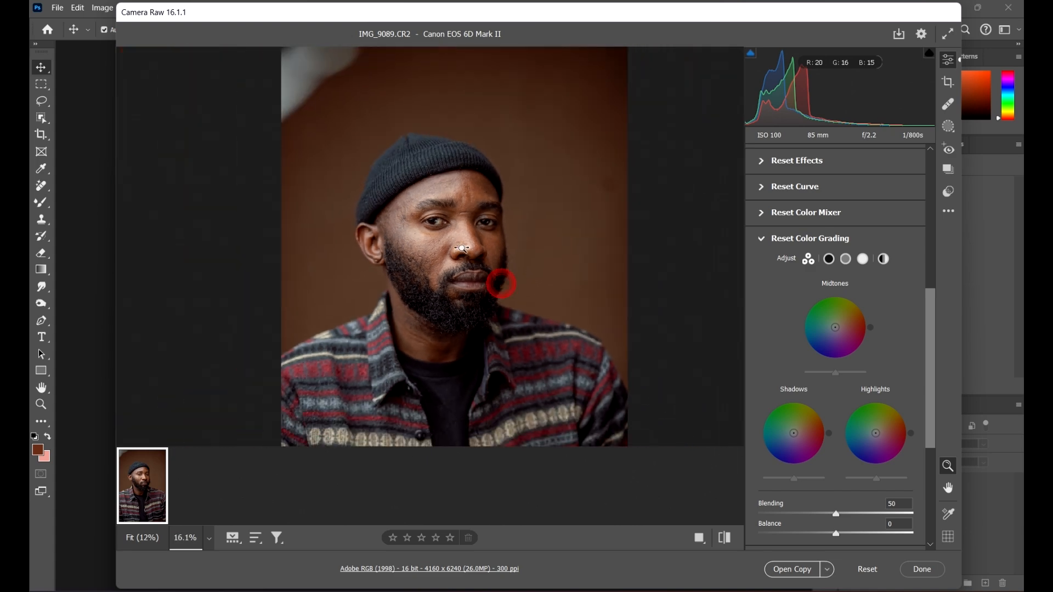
pyautogui.press('space')
pyautogui.moveTo(571, 315); pyautogui.dragTo(502, 236)
pyautogui.keyDown('alt'); pyautogui.click(435, 236); pyautogui.keyUp('alt')
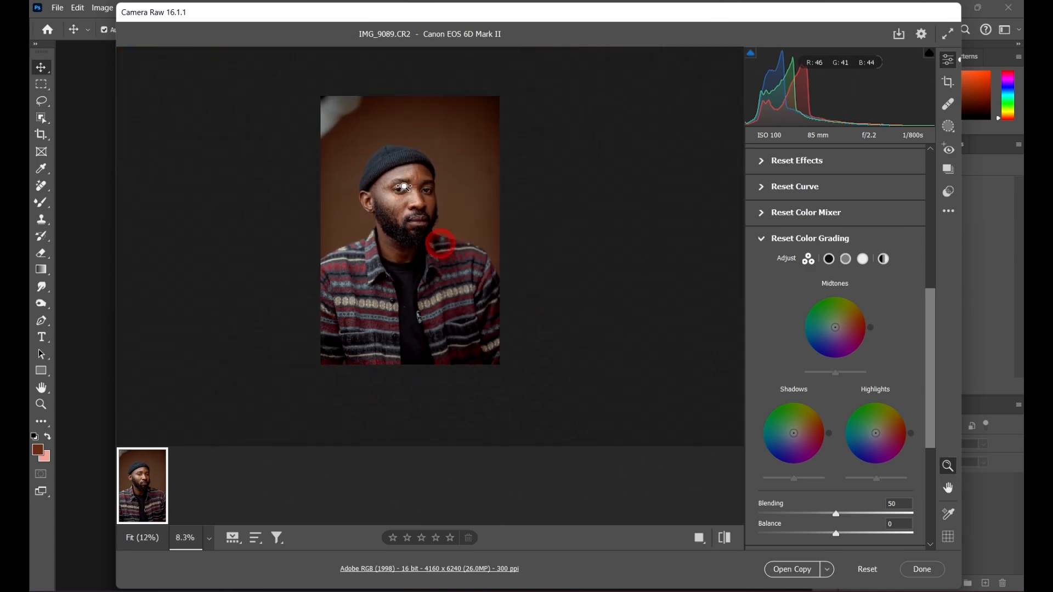
pyautogui.moveTo(435, 235); pyautogui.dragTo(590, 122)
pyautogui.press('space')
pyautogui.moveTo(473, 187)
pyautogui.mouseDown()
pyautogui.moveTo(501, 216)
pyautogui.moveTo(470, 200)
pyautogui.mouseUp()
pyautogui.click(496, 250)
pyautogui.keyDown('alt'); pyautogui.click(502, 246); pyautogui.keyUp('alt')
pyautogui.press('space')
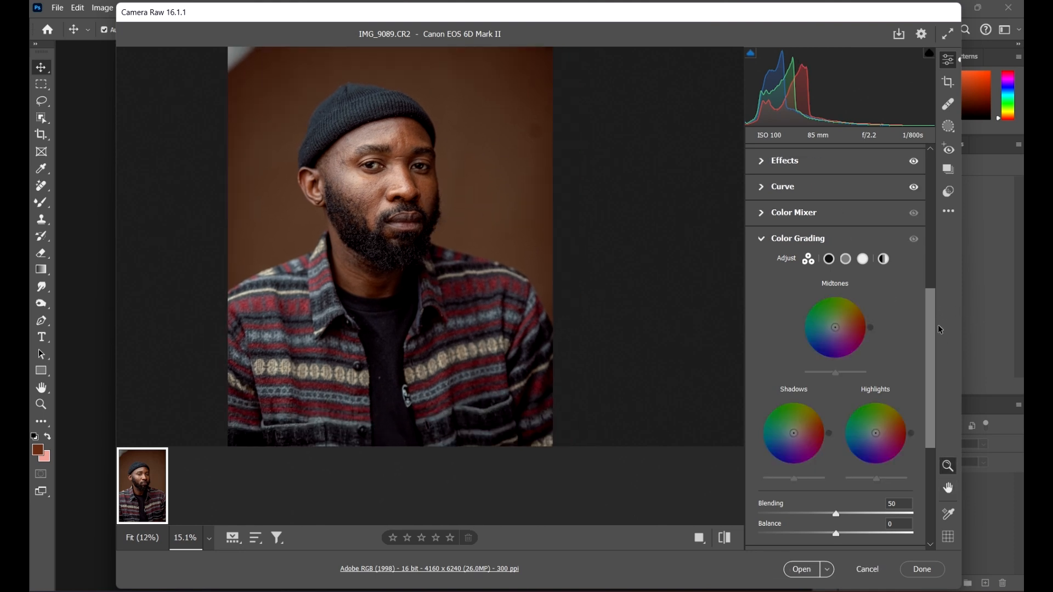
# Step: Tint the shadows blue in Color Grading with hue about 246 and saturation about 18
pyautogui.moveTo(931, 321); pyautogui.dragTo(930, 328)
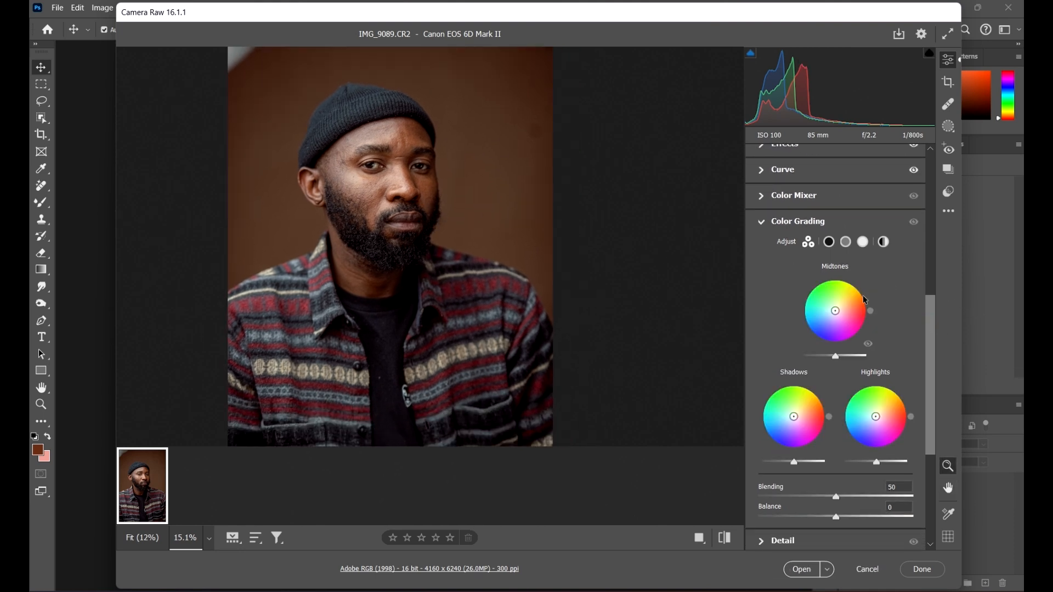
pyautogui.moveTo(794, 420); pyautogui.dragTo(792, 422)
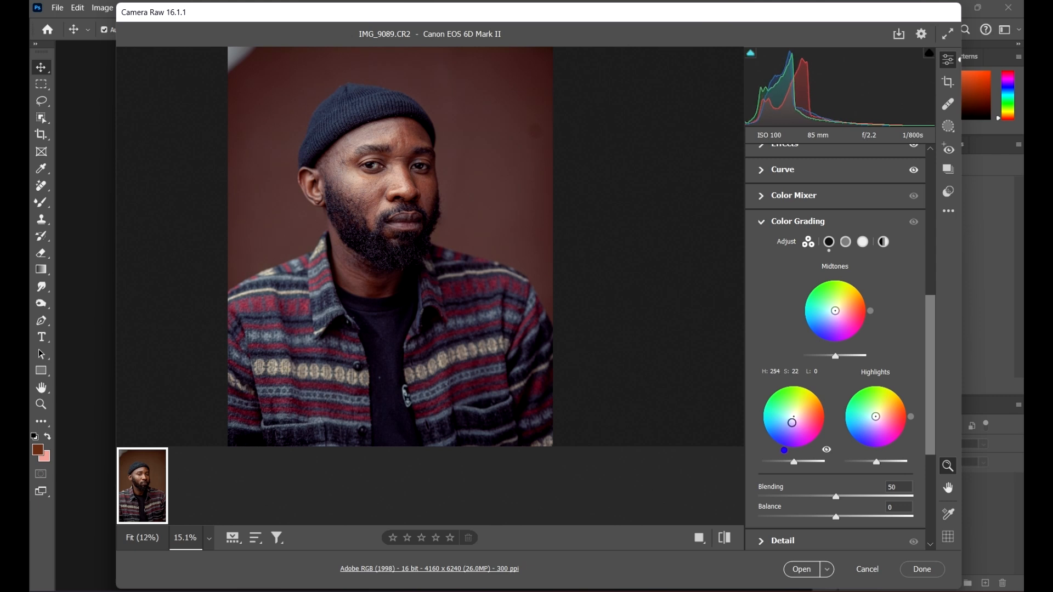
pyautogui.moveTo(778, 448); pyautogui.dragTo(780, 448)
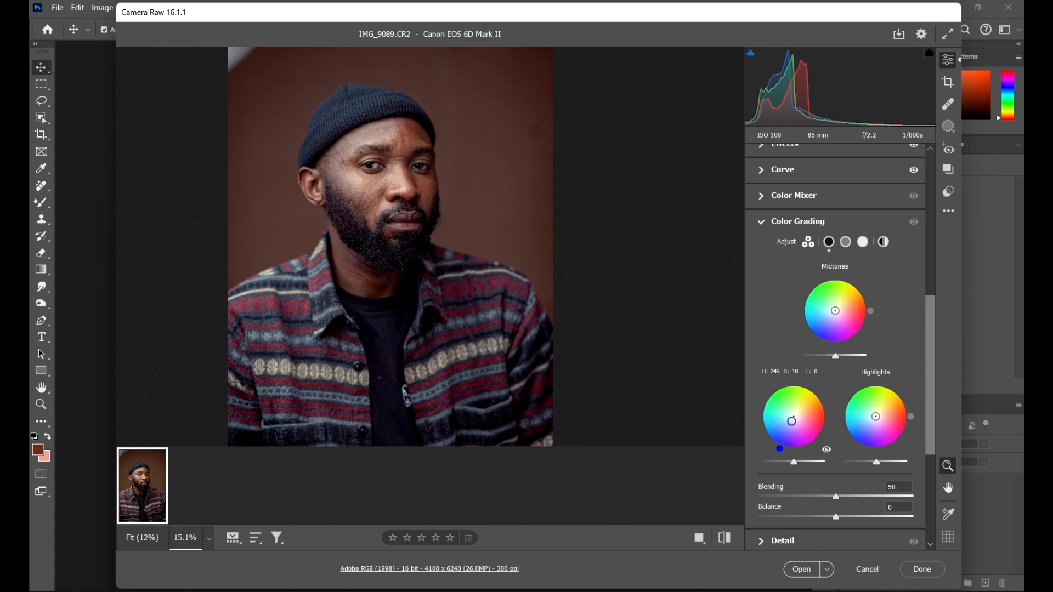
# Step: Check the blue shadow tint on the face, beard and shirt up close and across the wider portrait
pyautogui.scroll(5, 346, 170)
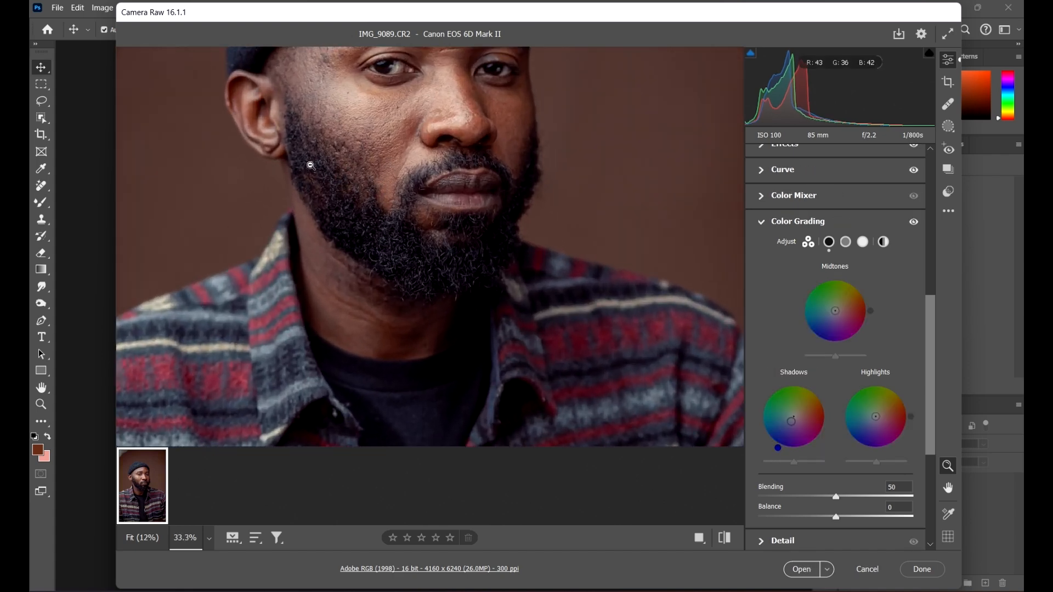
pyautogui.press('space')
pyautogui.moveTo(574, 177)
pyautogui.mouseDown()
pyautogui.moveTo(533, 226)
pyautogui.moveTo(482, 225)
pyautogui.mouseUp()
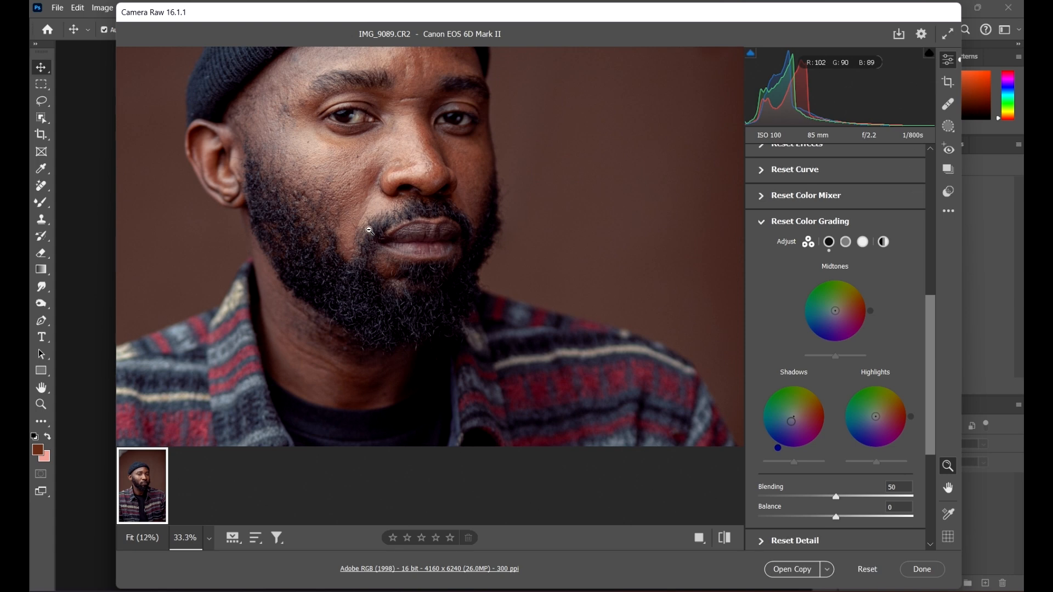
pyautogui.scroll(3, 433, 233)
pyautogui.scroll(-8, 435, 237)
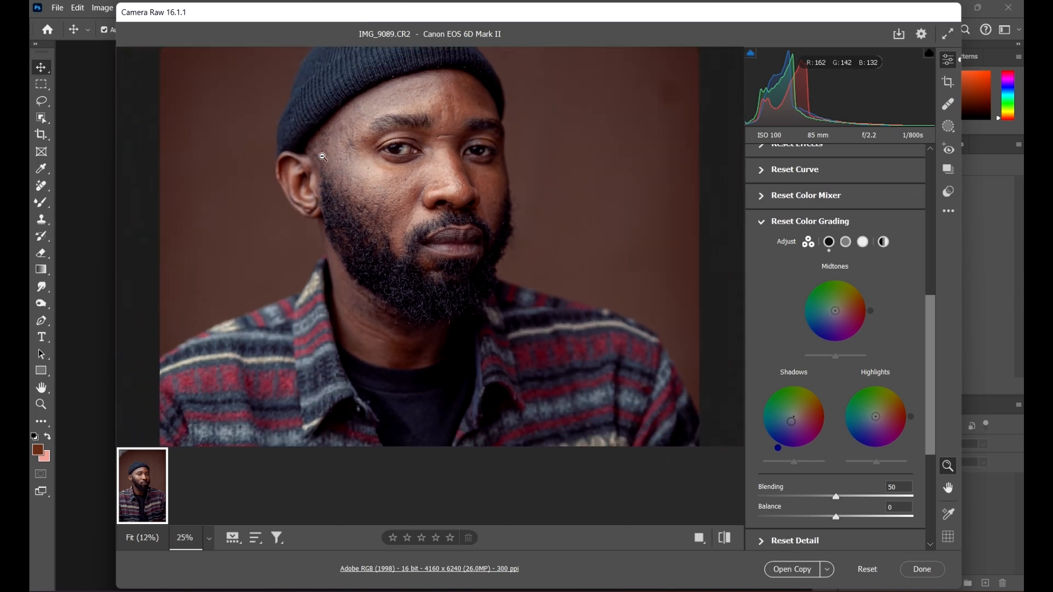
pyautogui.scroll(3, 486, 235)
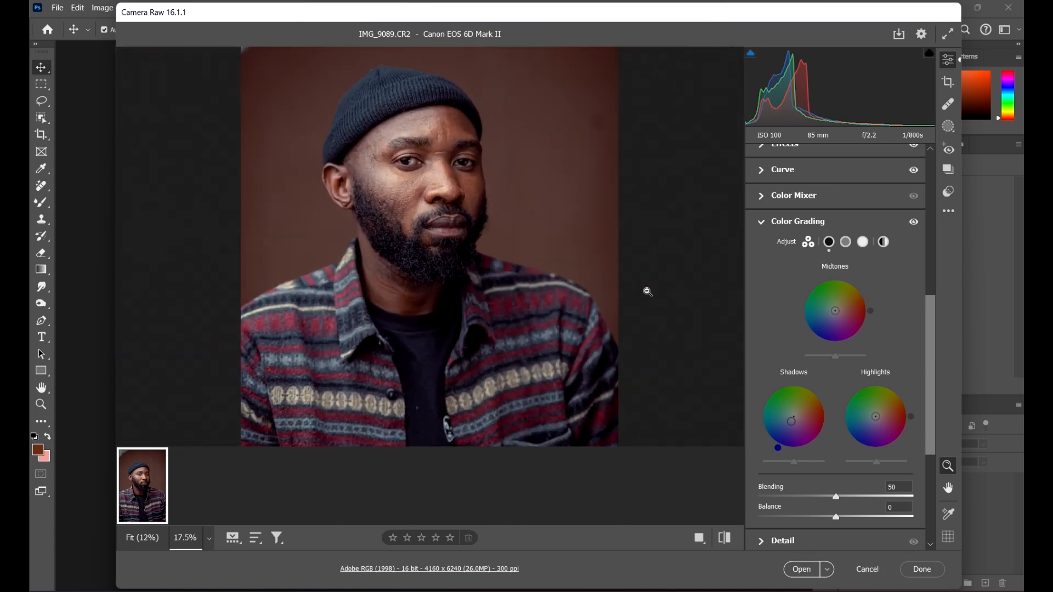
pyautogui.press('space')
pyautogui.moveTo(651, 299); pyautogui.dragTo(626, 304)
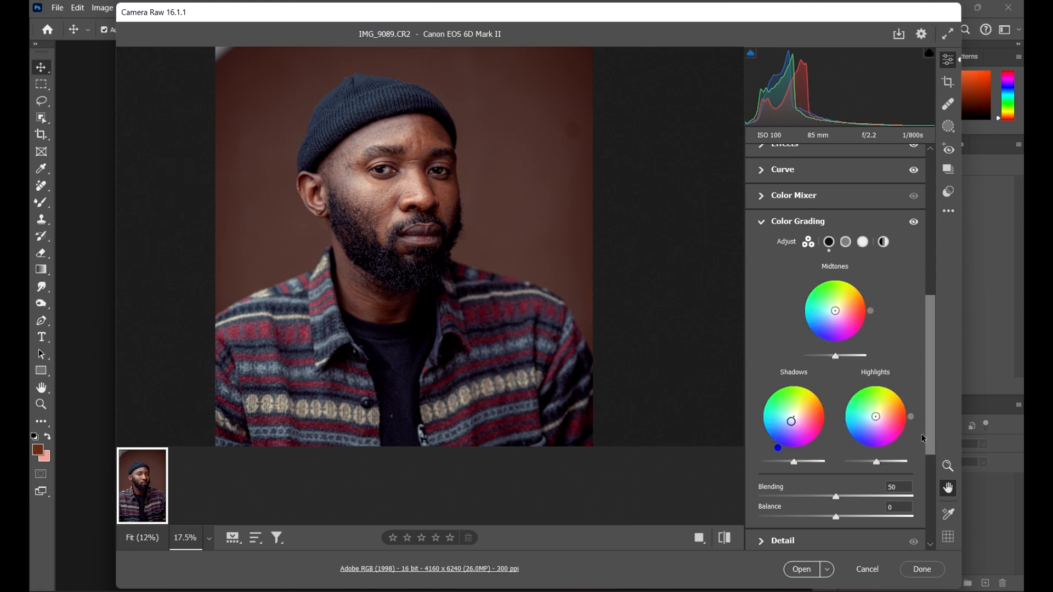
# Step: Test the Color Grading Balance at -100 and +100, and settle on -6
pyautogui.scroll(-4, 843, 379)
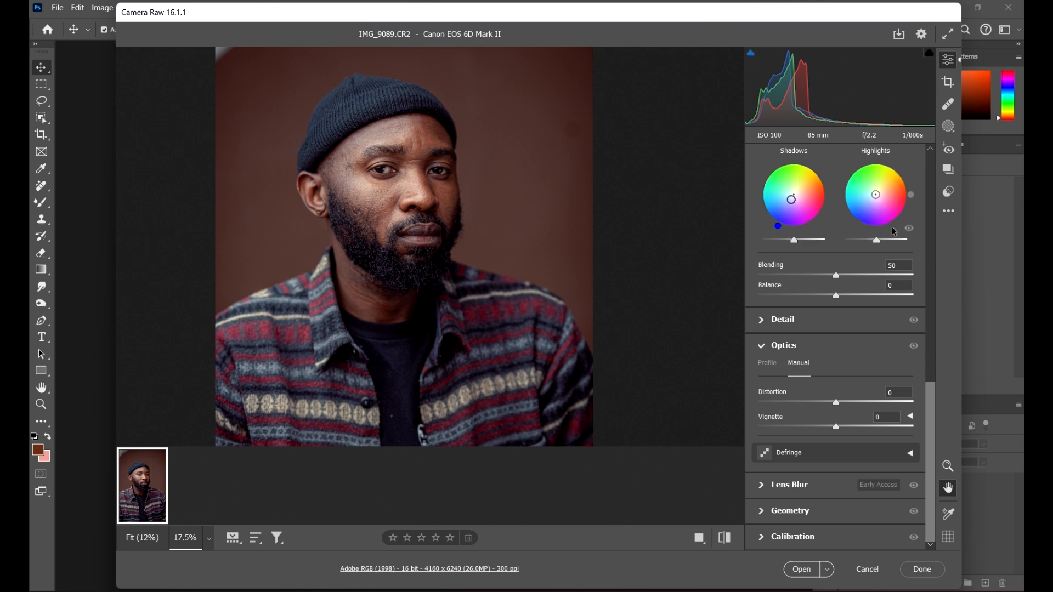
pyautogui.scroll(3, 881, 382)
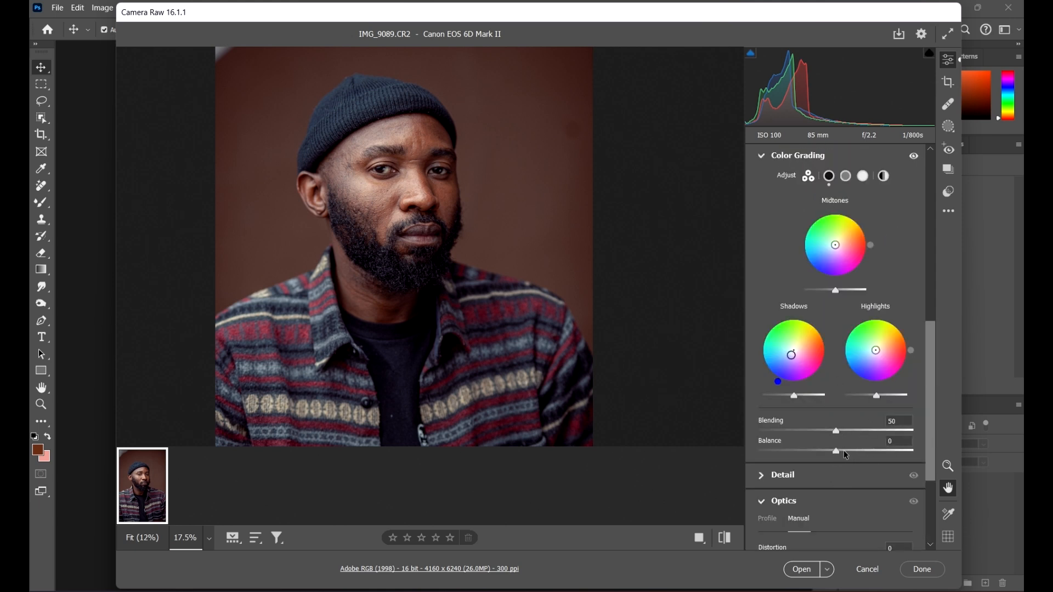
pyautogui.moveTo(840, 452); pyautogui.dragTo(678, 466)
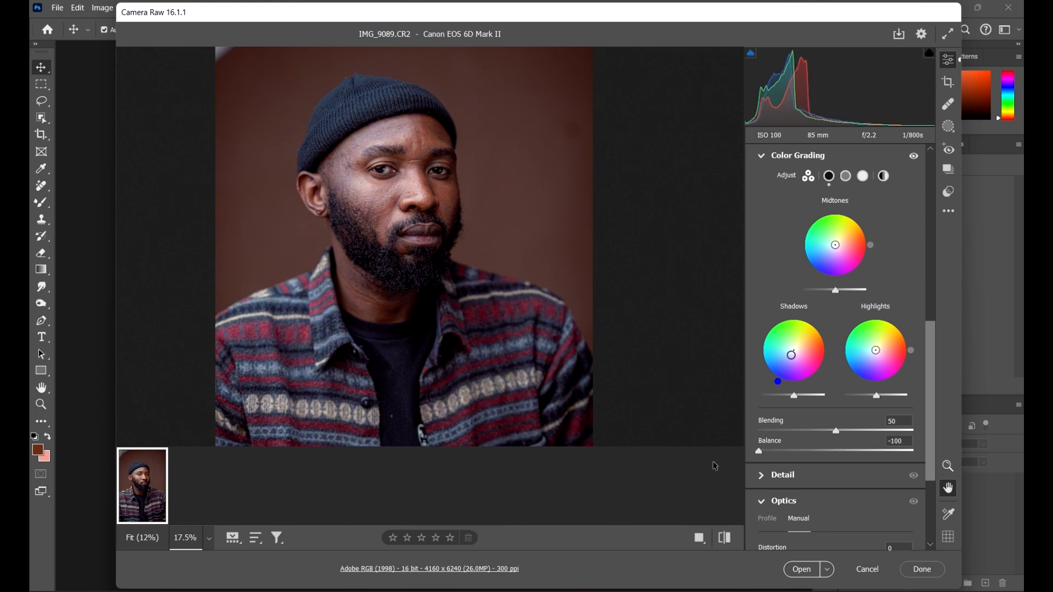
pyautogui.moveTo(812, 473); pyautogui.dragTo(949, 487)
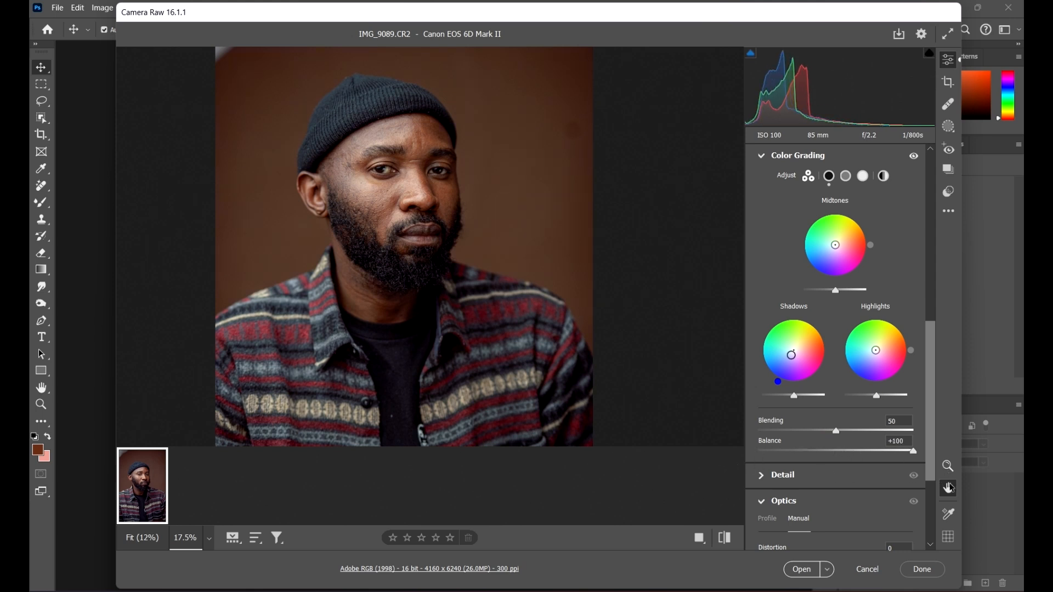
pyautogui.moveTo(913, 451); pyautogui.dragTo(832, 465)
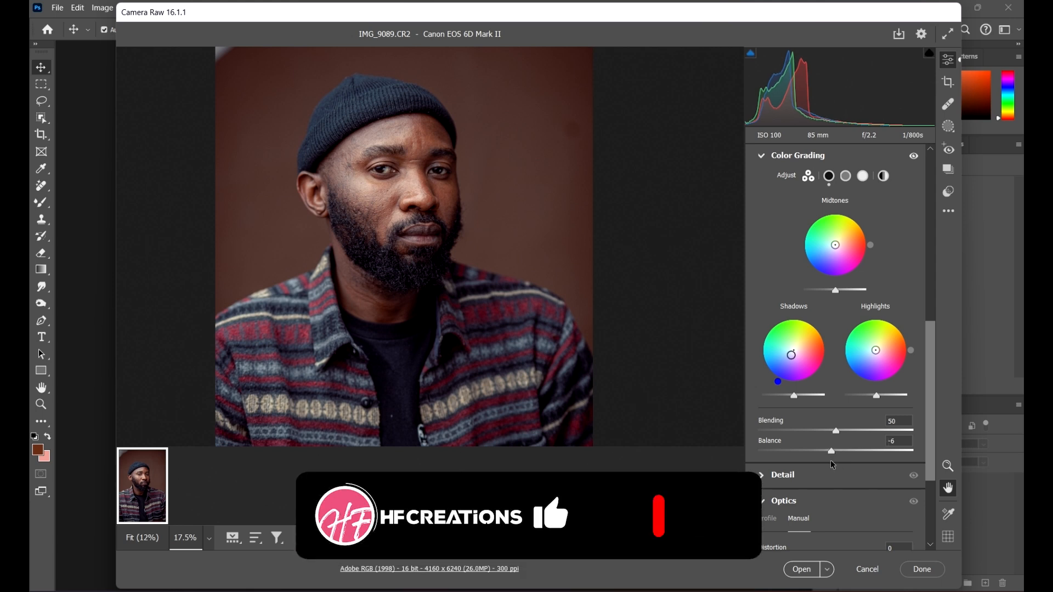
# Step: Examine the graded portrait as a whole and close up on the face, beard and shirt
pyautogui.scroll(-5, 506, 267)
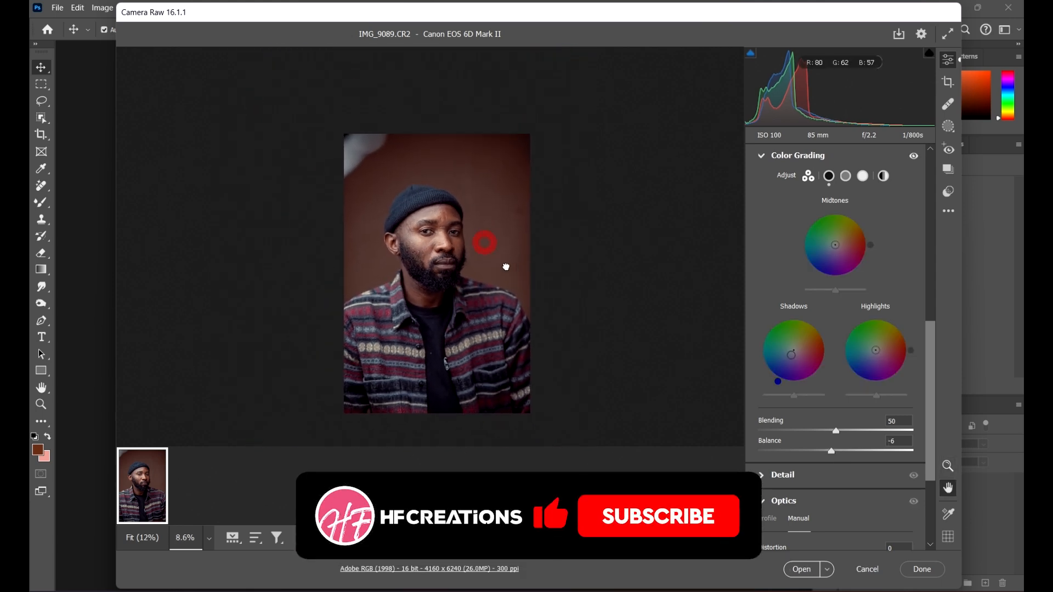
pyautogui.scroll(4, 506, 267)
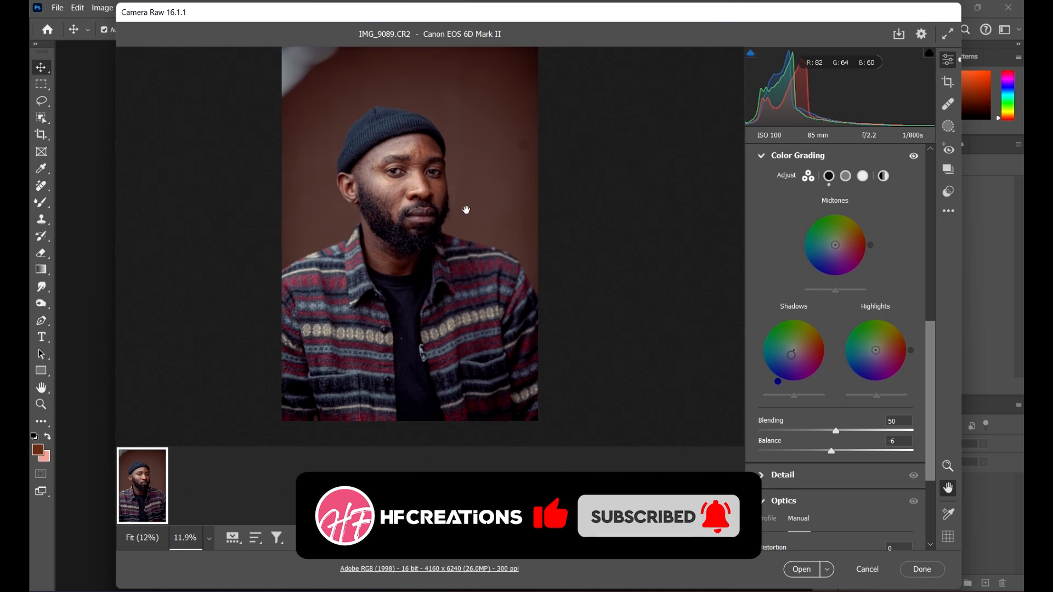
pyautogui.scroll(5, 466, 210)
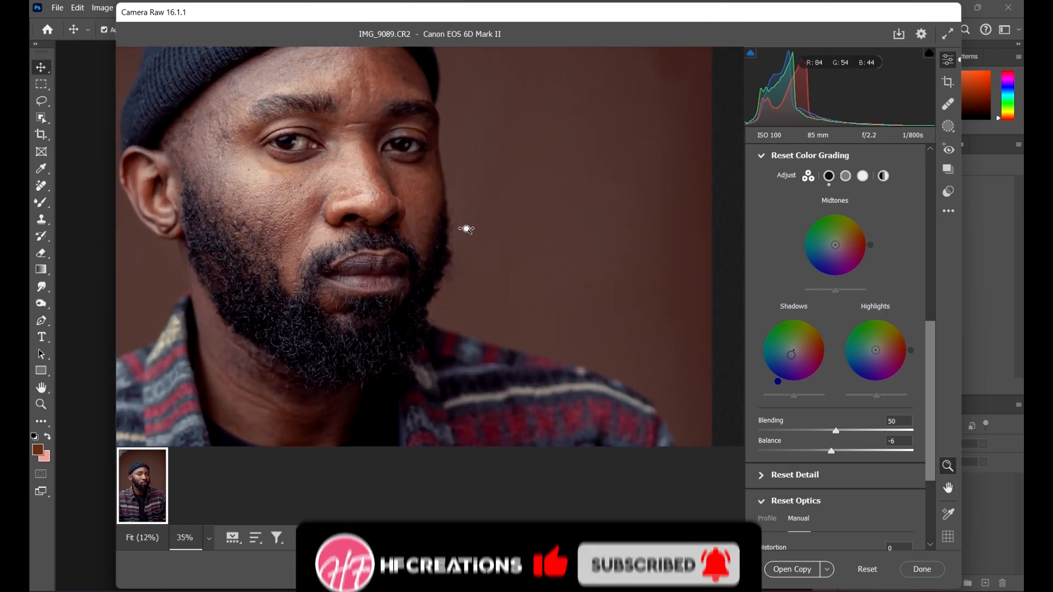
pyautogui.scroll(-3, 467, 229)
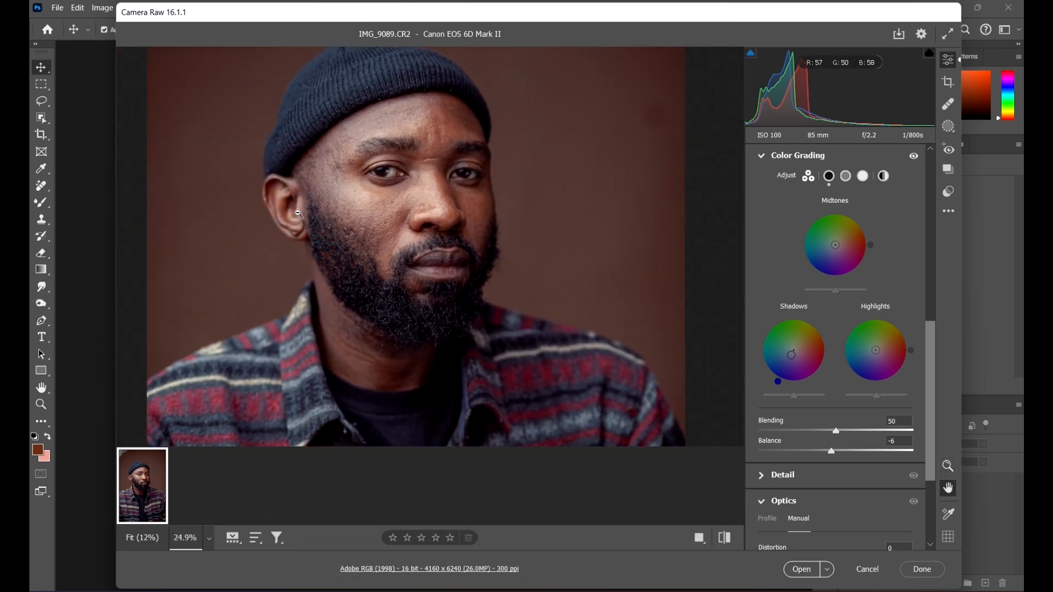
pyautogui.moveTo(487, 287); pyautogui.dragTo(452, 276)
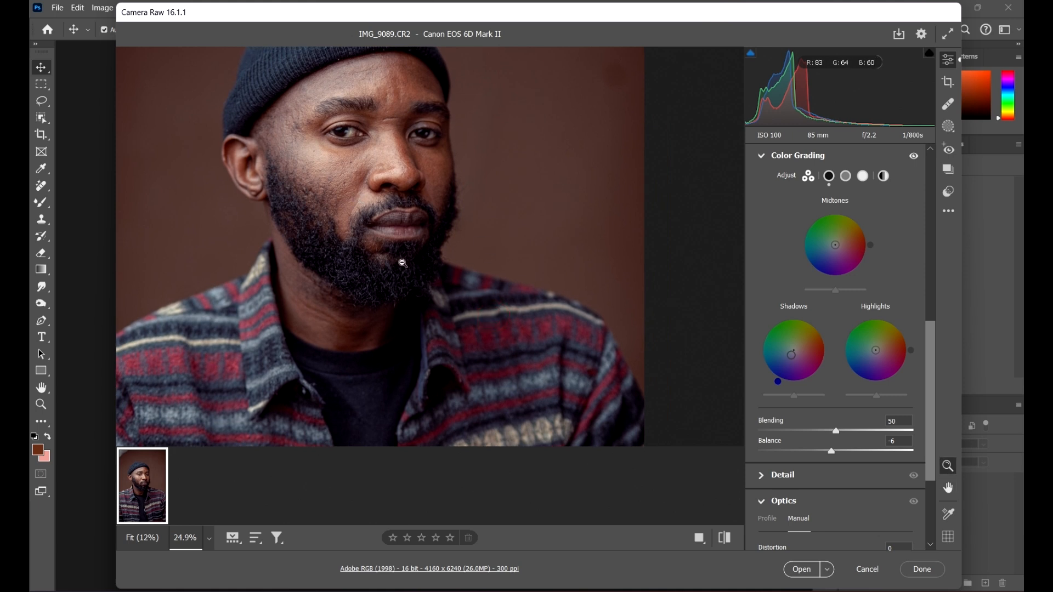
pyautogui.scroll(-4, 402, 263)
pyautogui.scroll(2, 404, 237)
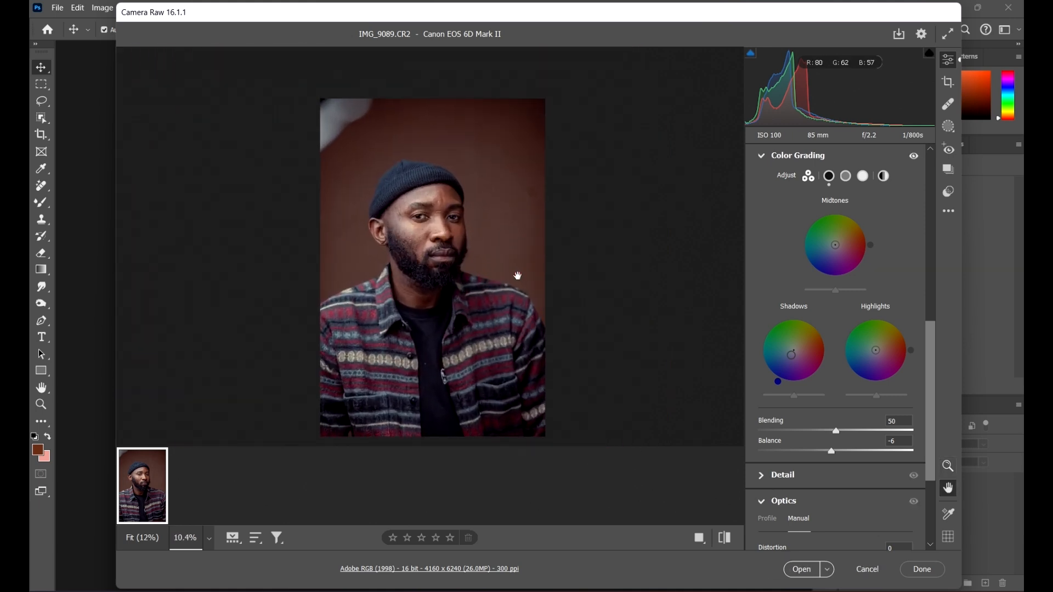
pyautogui.scroll(2, 479, 220)
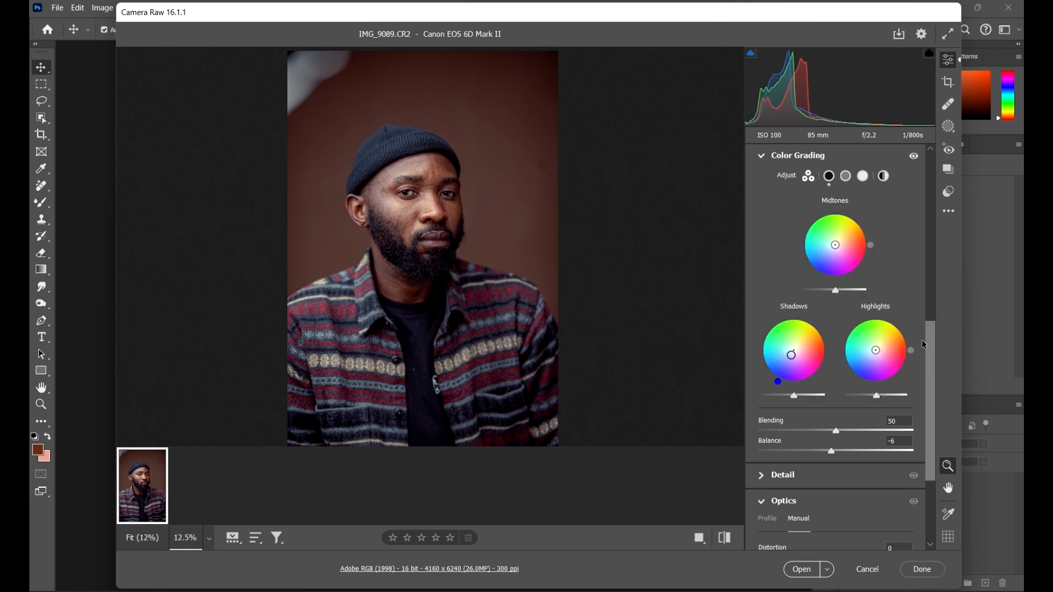
# Step: Collapse Color Grading and set the manual Optics Distortion to +3, after trying +11
pyautogui.moveTo(933, 340); pyautogui.dragTo(927, 303)
pyautogui.click(762, 247)
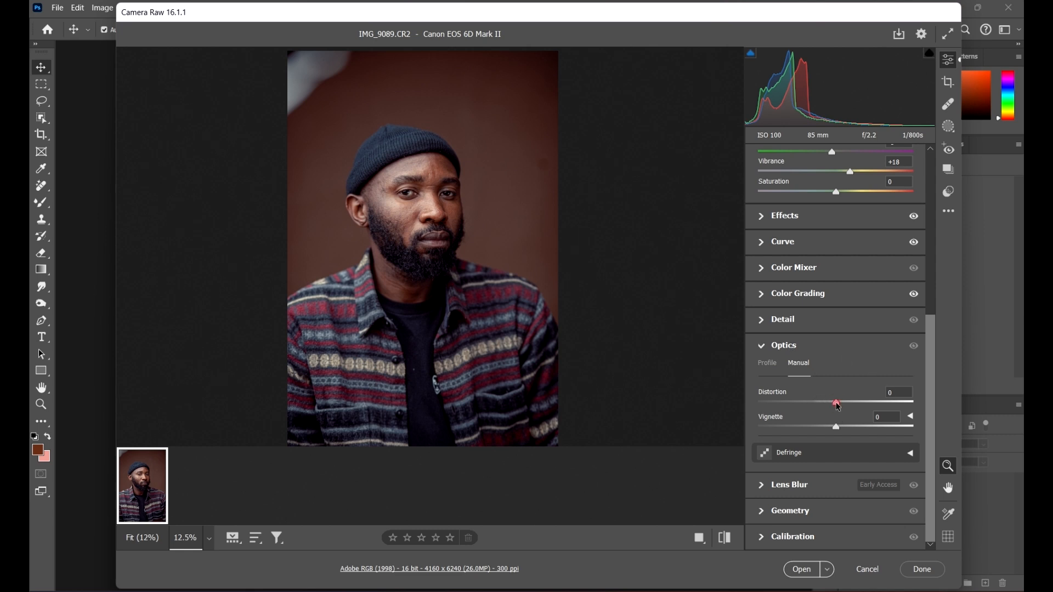
pyautogui.moveTo(837, 404); pyautogui.dragTo(847, 410)
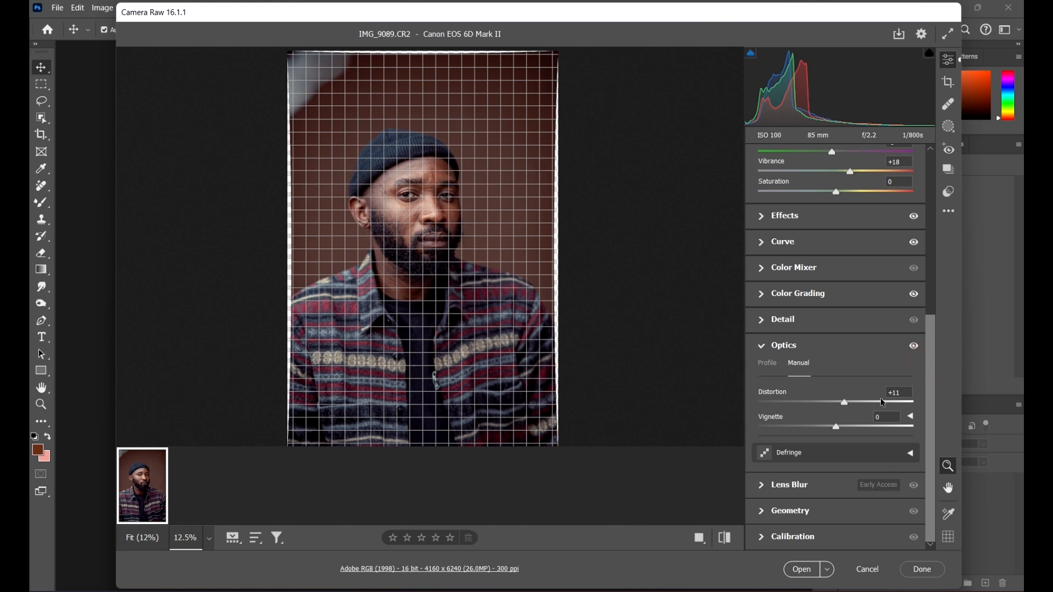
pyautogui.moveTo(845, 404); pyautogui.dragTo(838, 406)
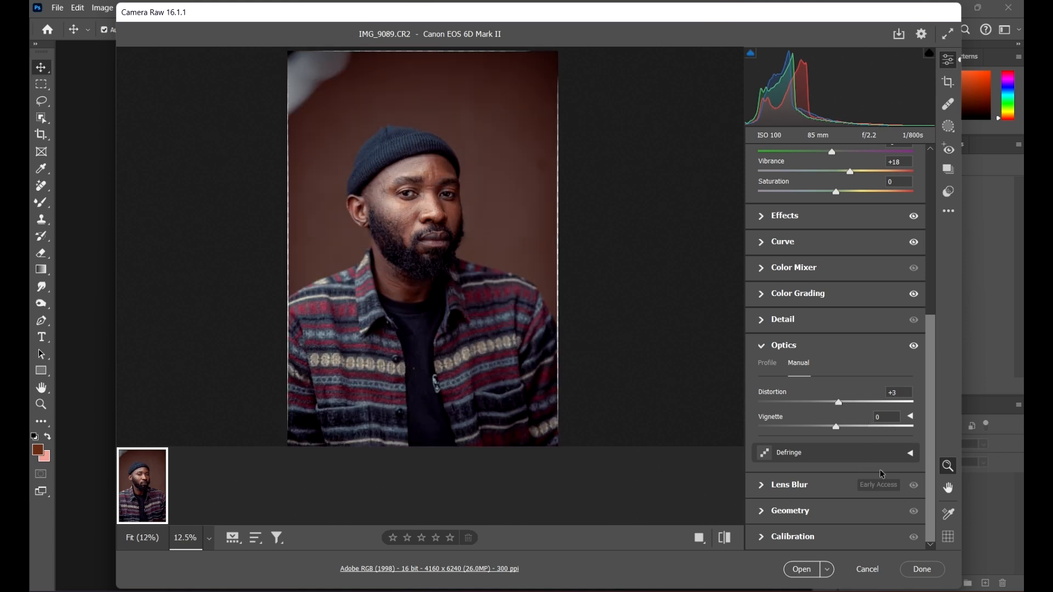
# Step: Collapse the Light and Color sections and compare the portrait with the Light adjustments switched off and on
pyautogui.scroll(5, 866, 427)
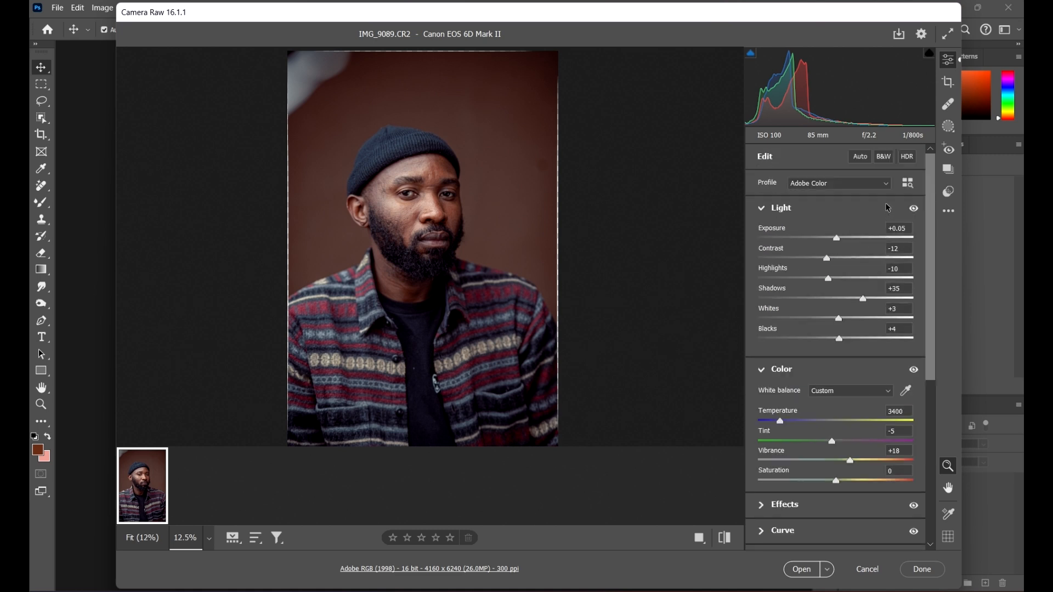
pyautogui.click(768, 208)
pyautogui.click(760, 235)
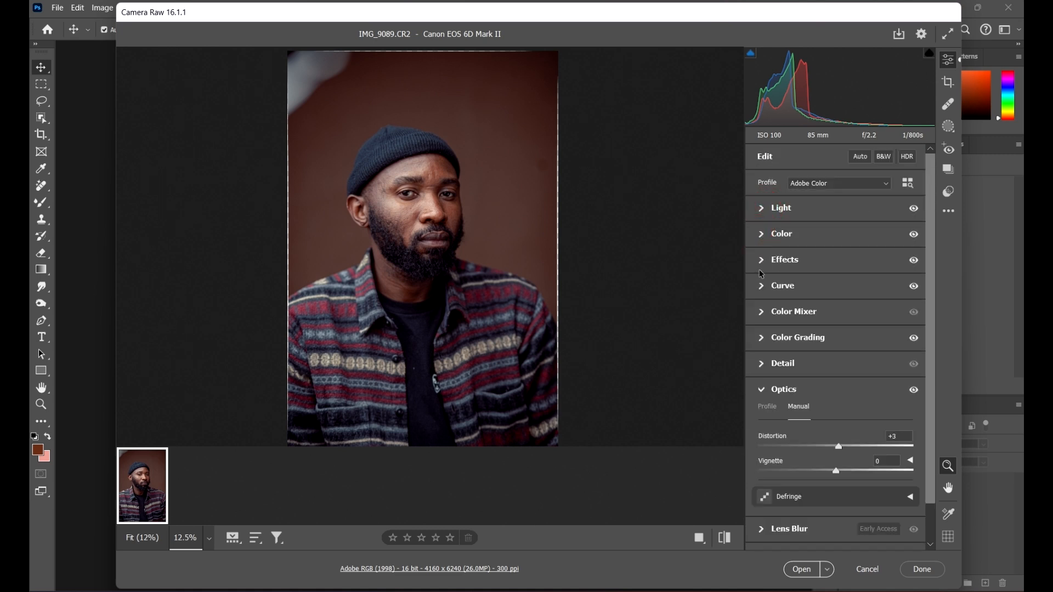
pyautogui.click(913, 208)
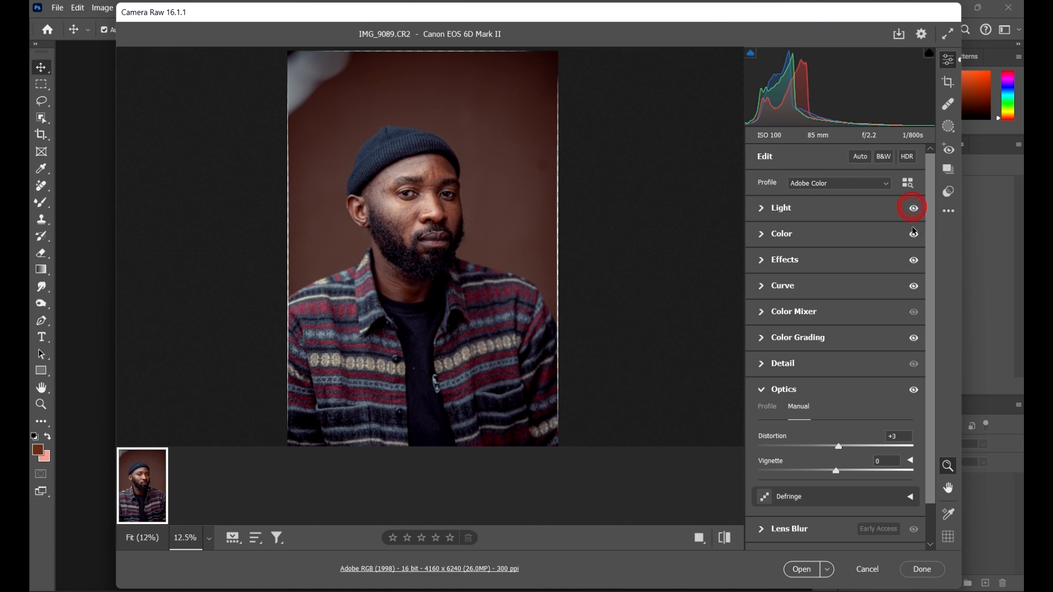
pyautogui.click(914, 209)
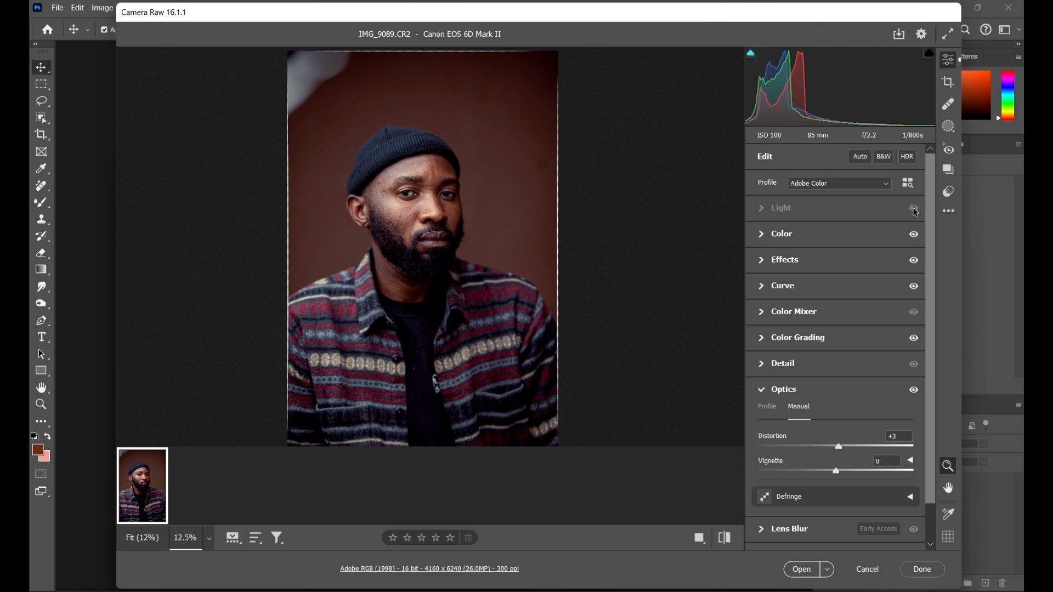
pyautogui.click(914, 209)
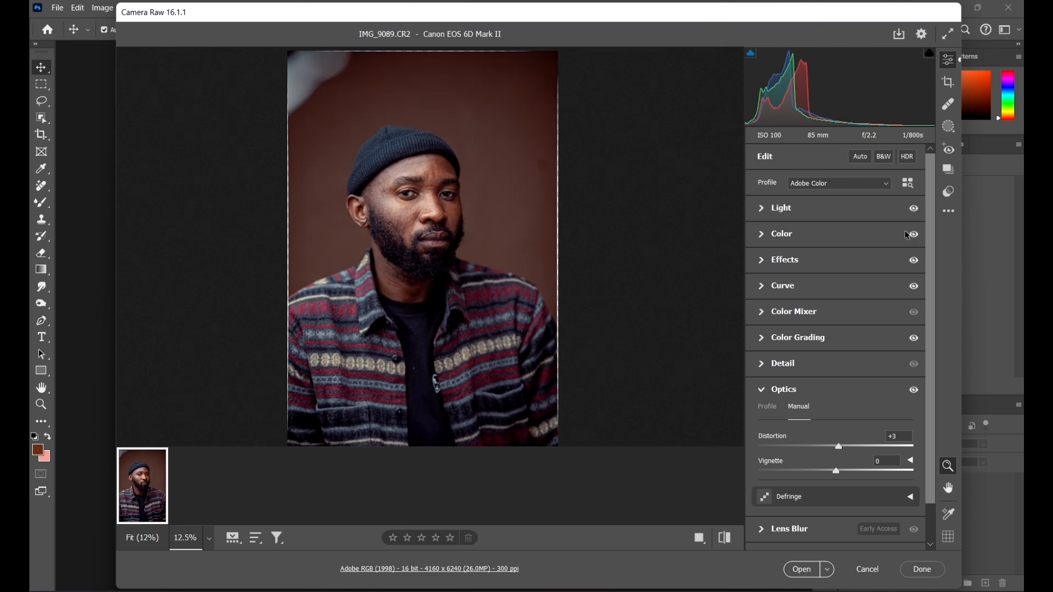
# Step: Compare the original and edited portrait side by side at several magnifications
pyautogui.click(699, 538)
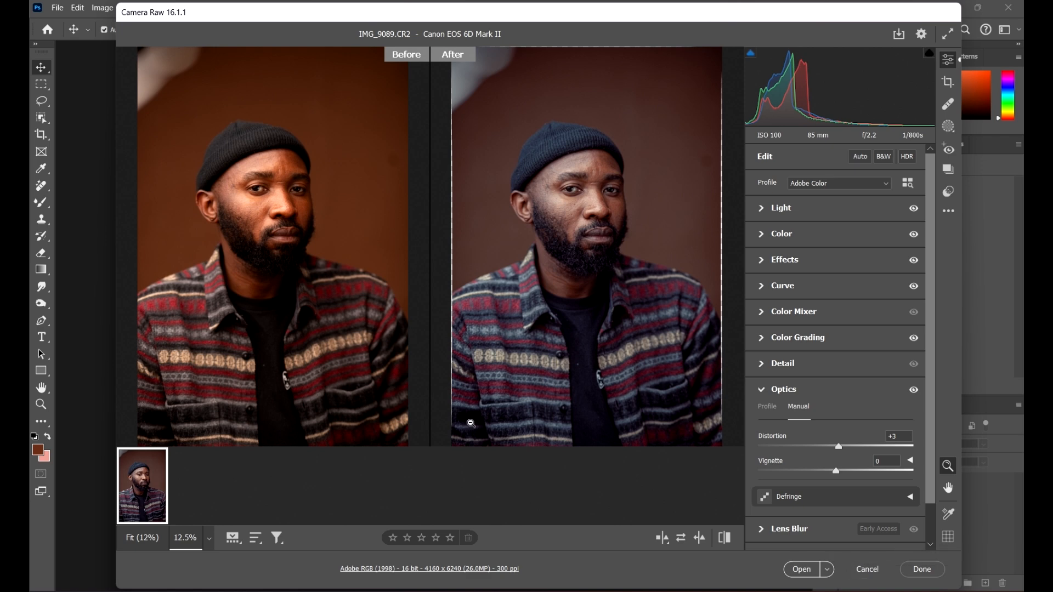
pyautogui.press('alt')
pyautogui.scroll(-1, 498, 254)
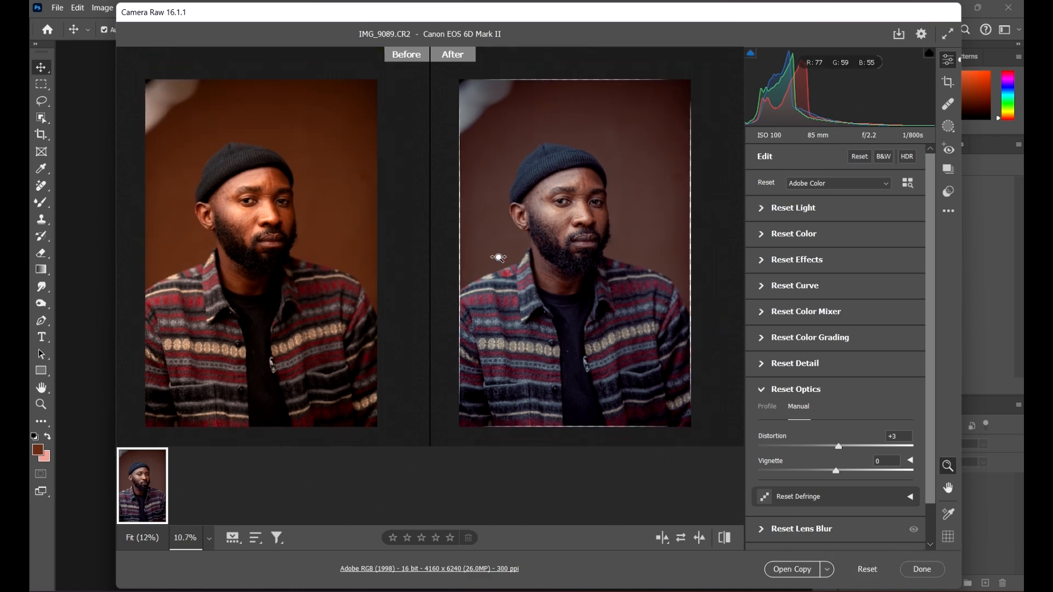
pyautogui.scroll(2, 510, 274)
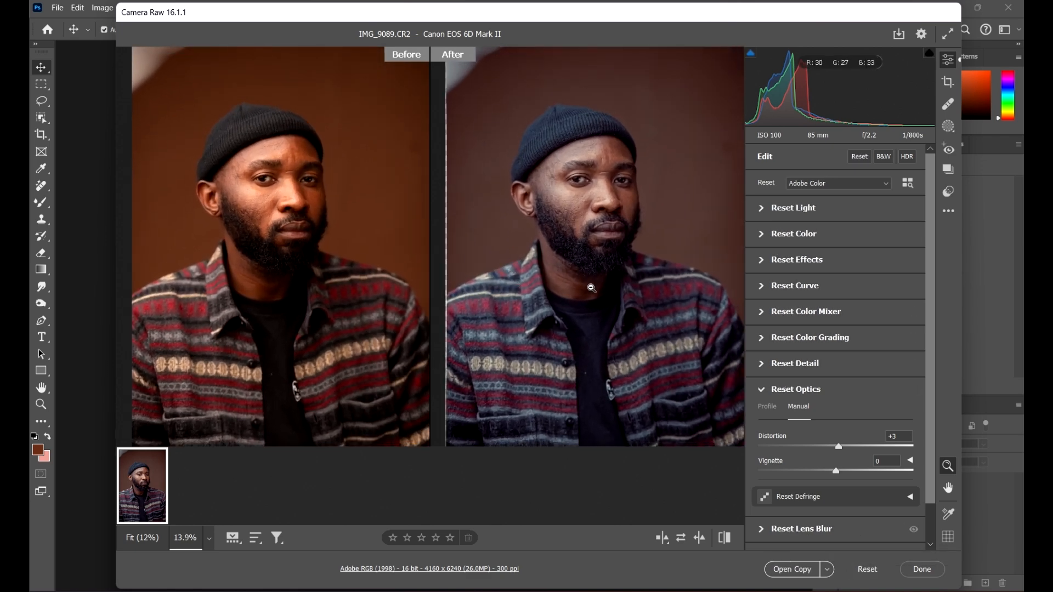
pyautogui.scroll(-2, 548, 279)
pyautogui.scroll(3, 574, 274)
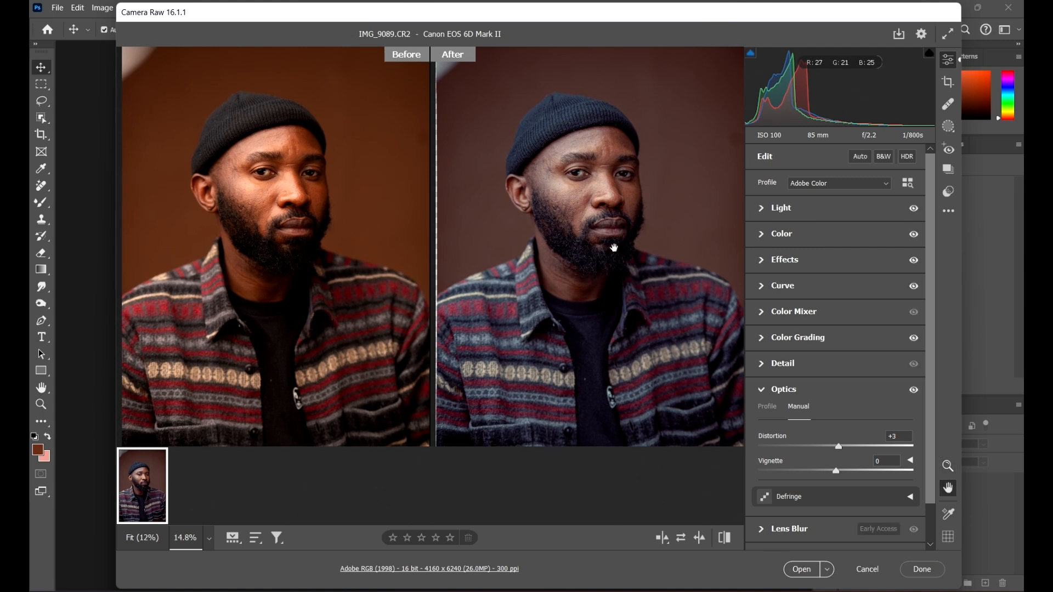
pyautogui.scroll(2, 616, 257)
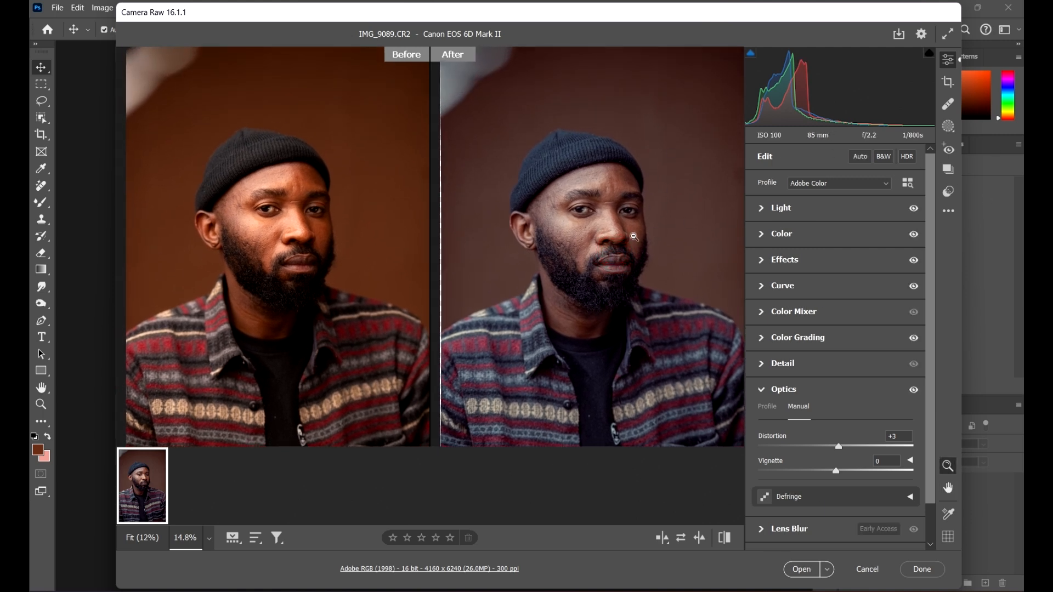
pyautogui.click(949, 489)
pyautogui.press('z')
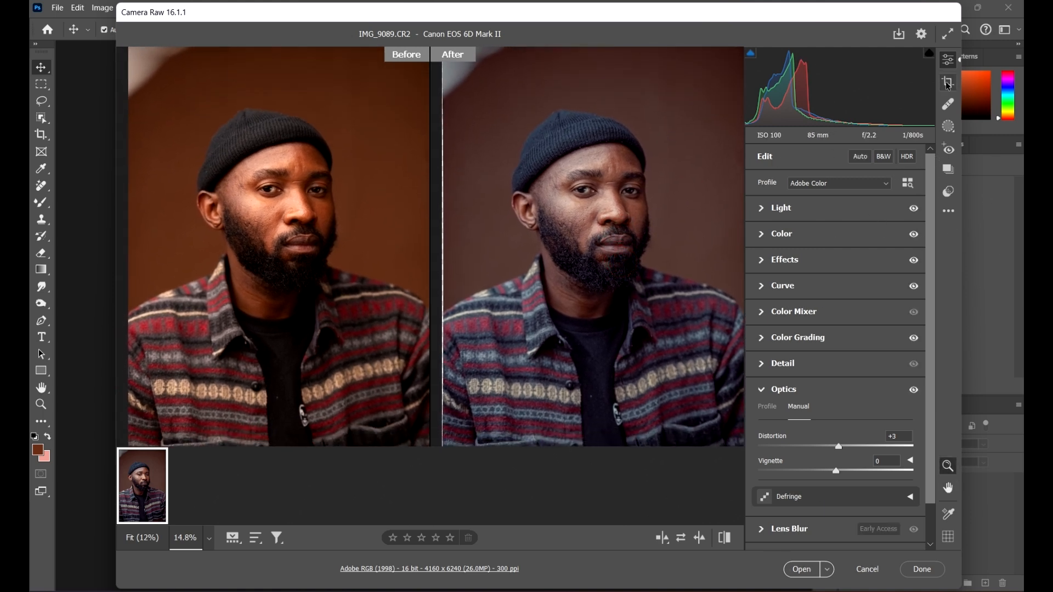
# Step: Crop the portrait slightly inward around its edges to a frame of about 3920 x 5780 pixels
pyautogui.click(948, 83)
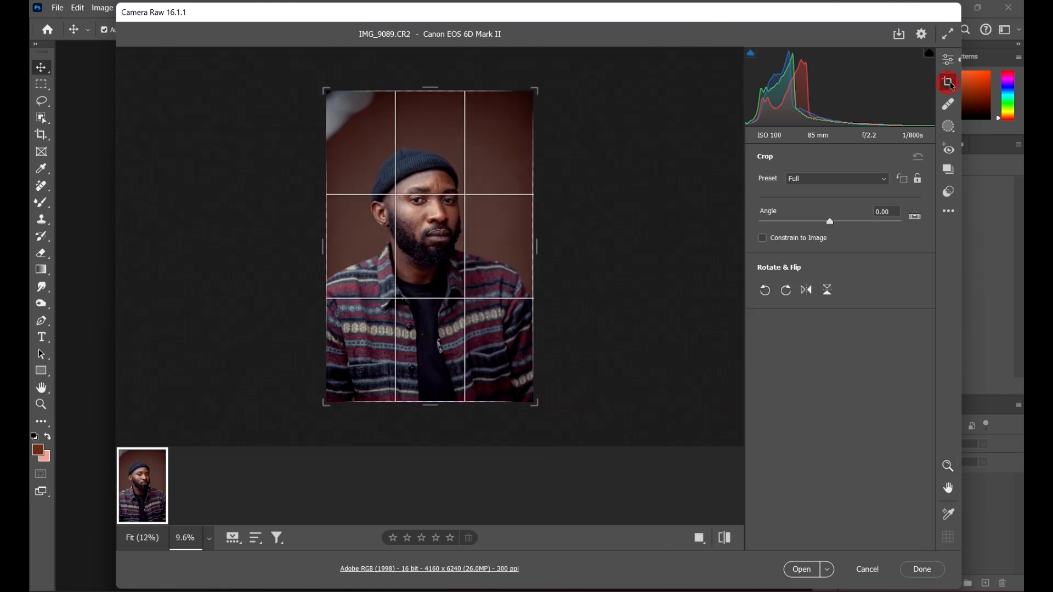
pyautogui.scroll(2, 571, 219)
pyautogui.scroll(1, 576, 227)
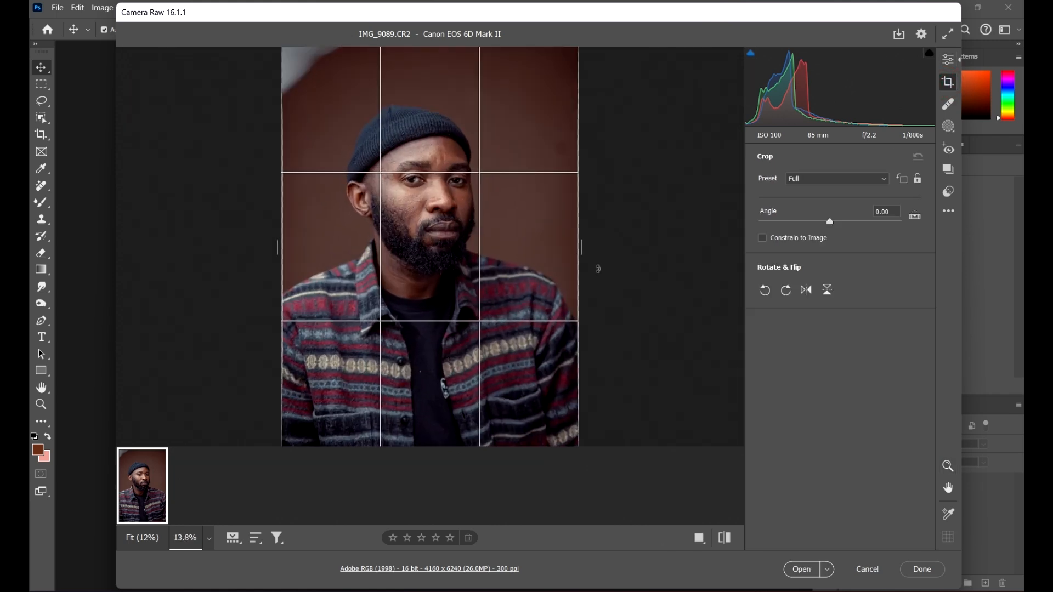
pyautogui.scroll(-2, 584, 248)
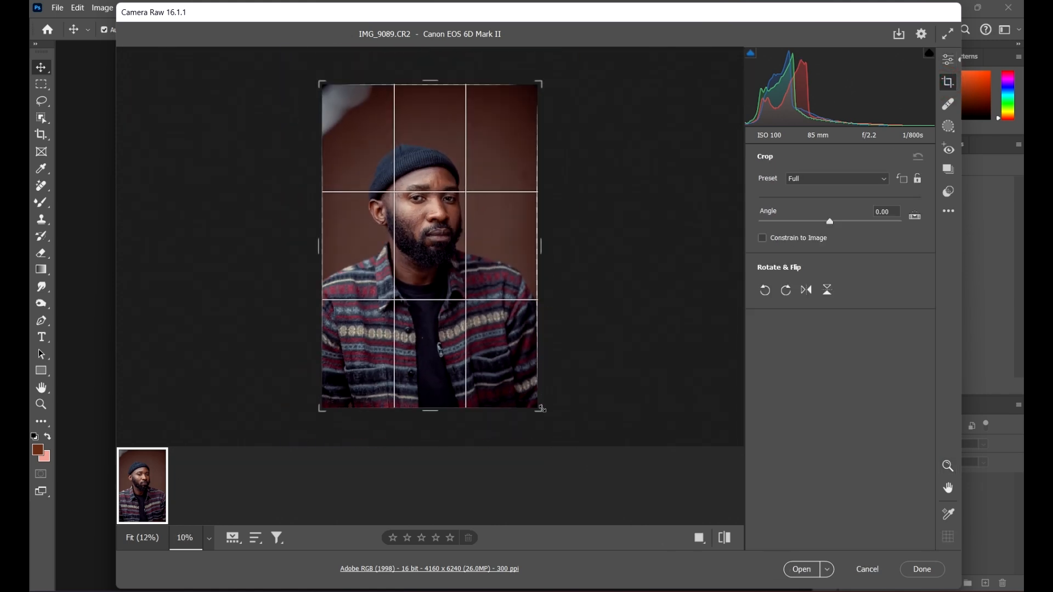
pyautogui.moveTo(541, 408)
pyautogui.mouseDown()
pyautogui.moveTo(533, 381)
pyautogui.moveTo(542, 400)
pyautogui.moveTo(523, 388)
pyautogui.moveTo(536, 402)
pyautogui.mouseUp()
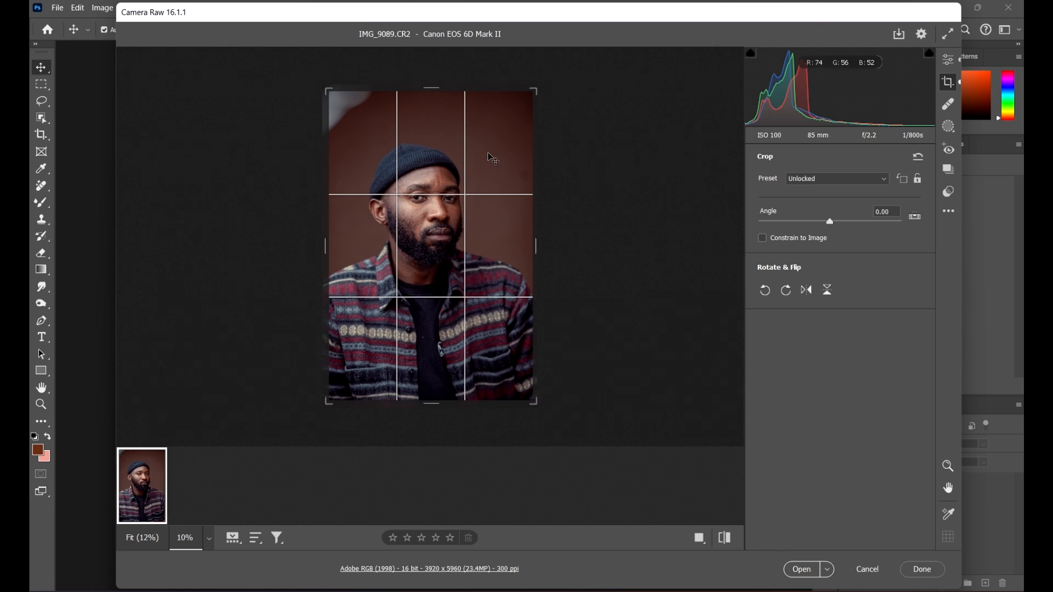
pyautogui.moveTo(438, 89); pyautogui.dragTo(443, 94)
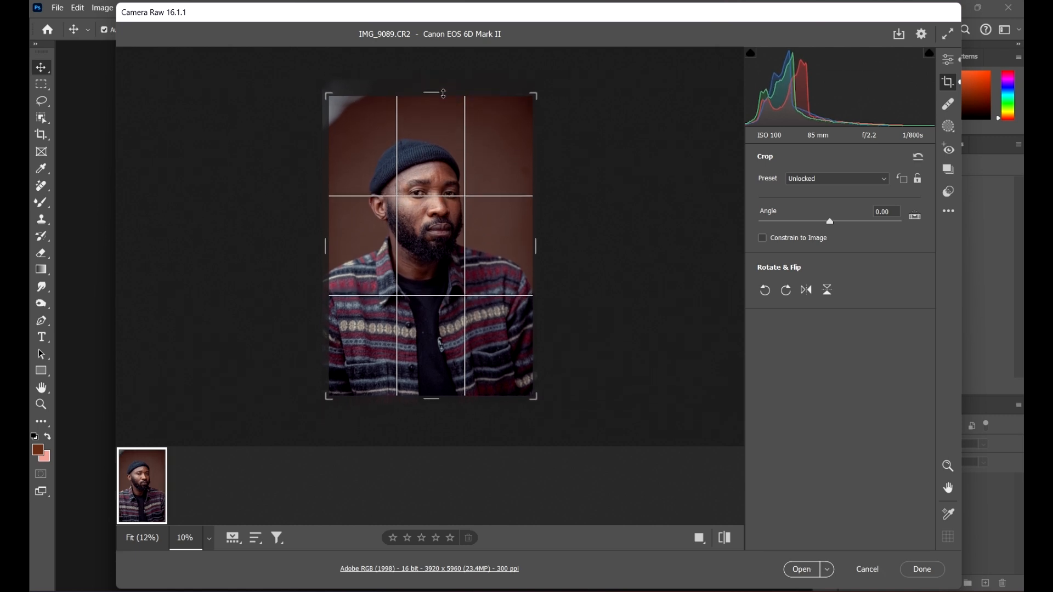
pyautogui.scroll(2, 603, 221)
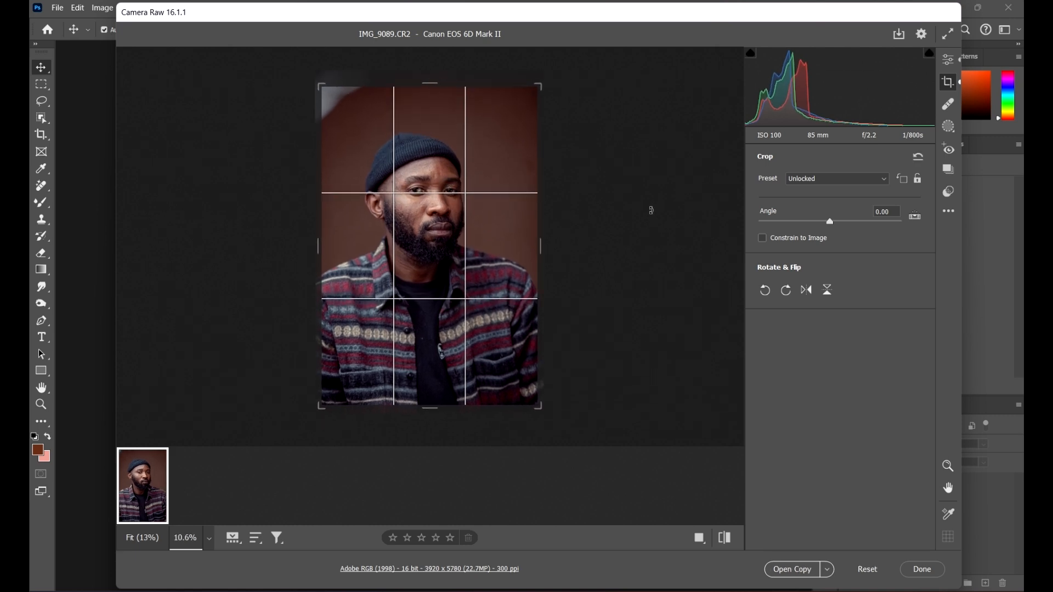
# Step: Straighten the portrait along the shoulder line and fine-tune the crop rotation to an angle of 3.66
pyautogui.click(915, 216)
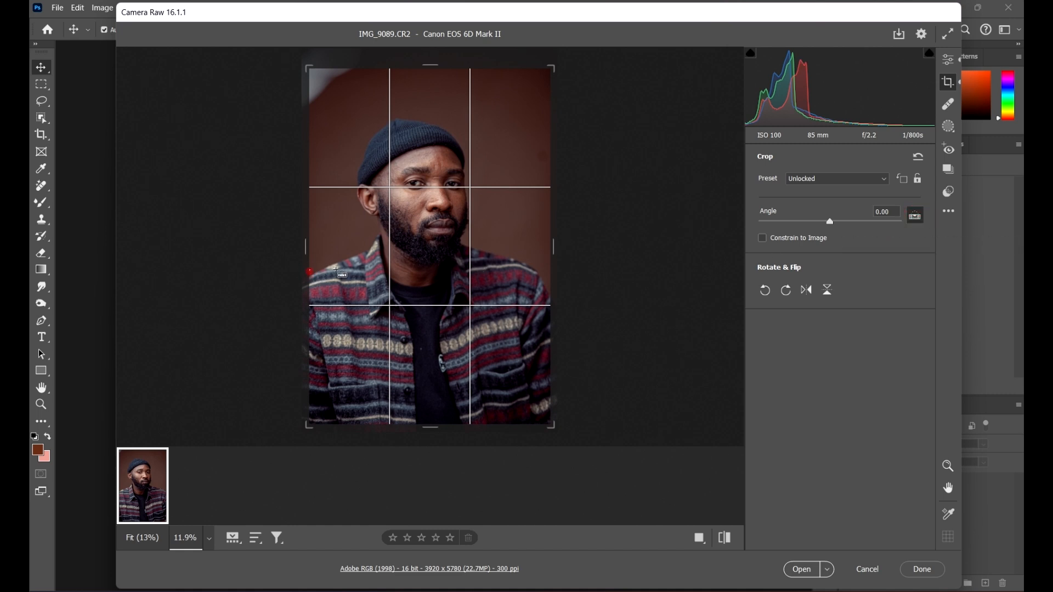
pyautogui.moveTo(336, 270); pyautogui.dragTo(513, 264)
pyautogui.moveTo(314, 271); pyautogui.dragTo(547, 250)
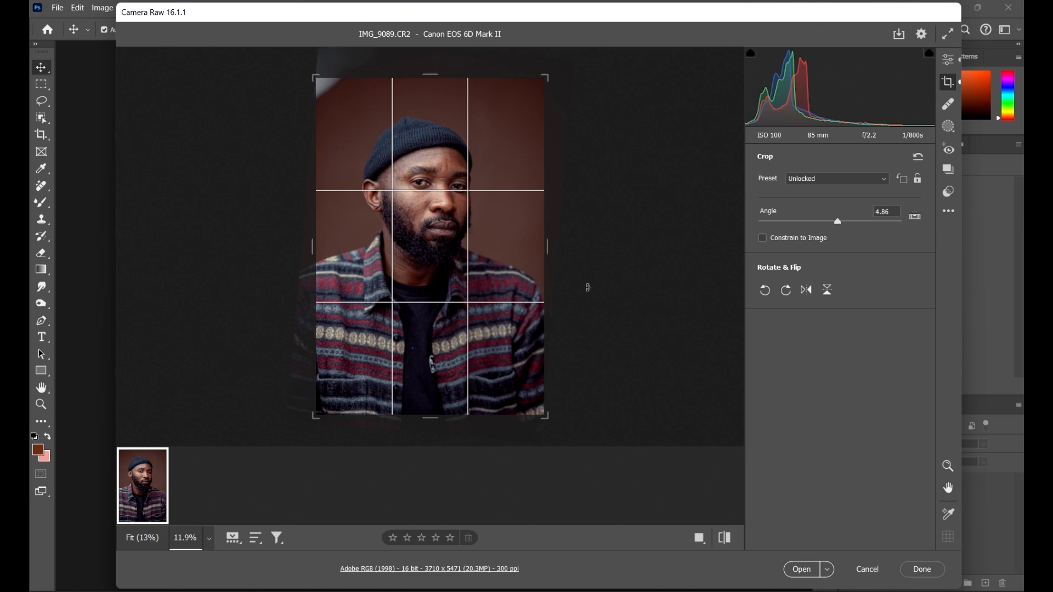
pyautogui.moveTo(594, 287); pyautogui.dragTo(599, 285)
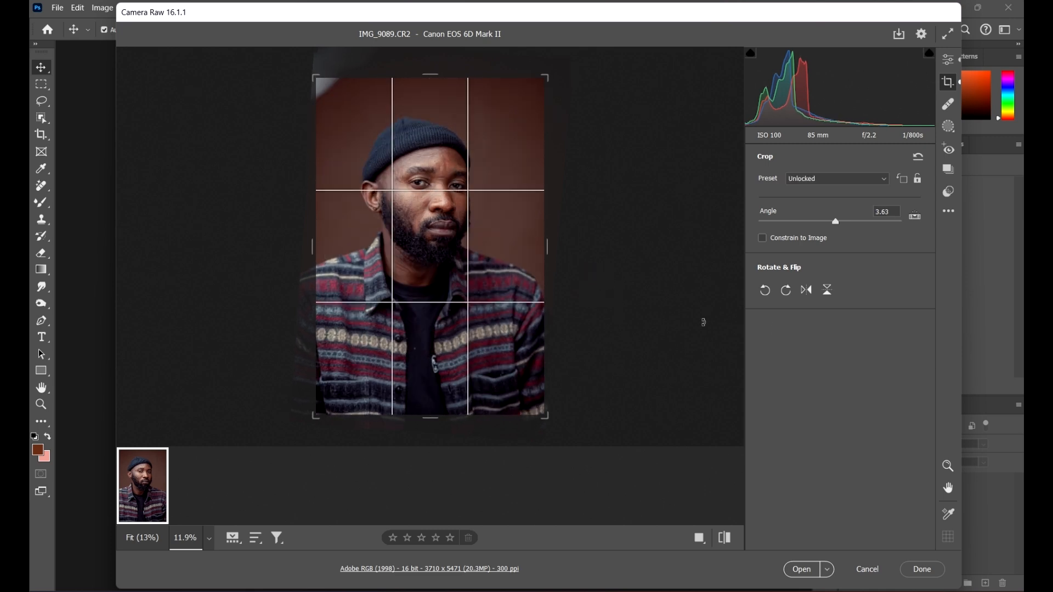
pyautogui.moveTo(692, 327); pyautogui.dragTo(691, 323)
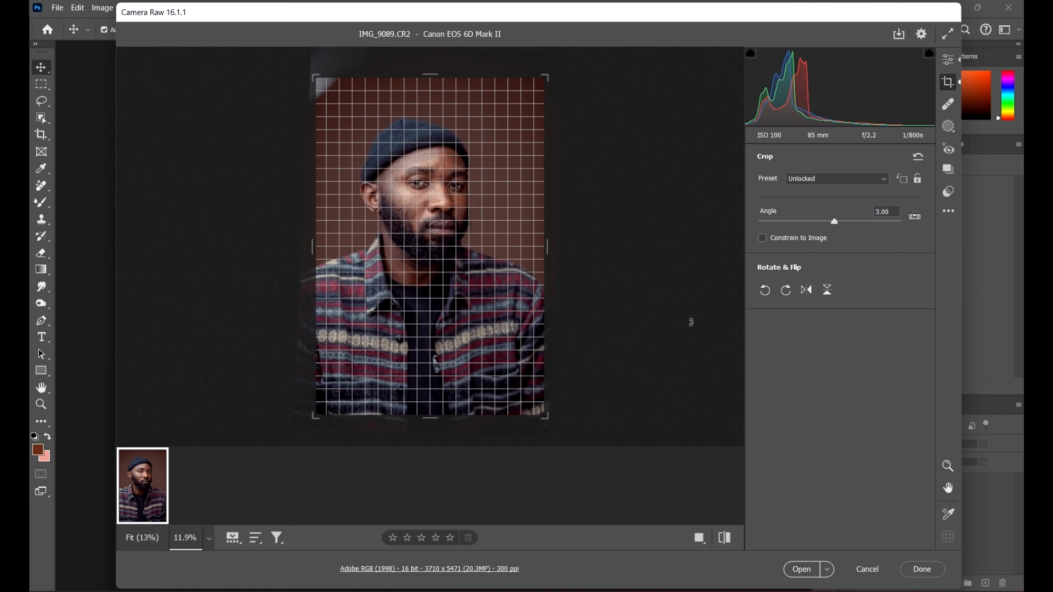
pyautogui.moveTo(767, 307); pyautogui.dragTo(768, 309)
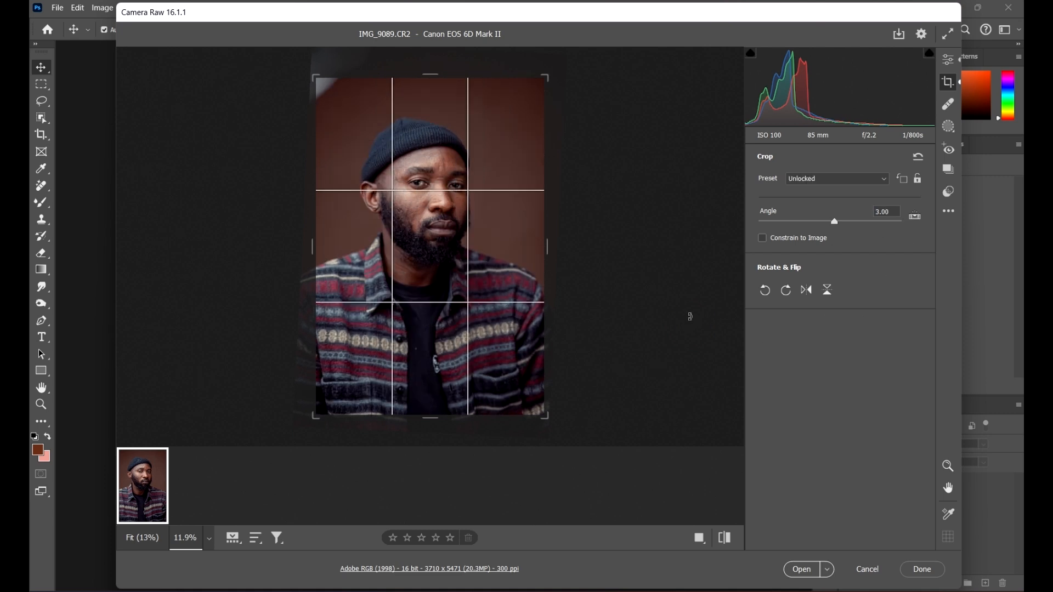
pyautogui.moveTo(659, 336); pyautogui.dragTo(666, 346)
# Step: Fine-tune the crop's side edges to a frame of about 3697 x 5471 pixels and switch to the Healing tool
pyautogui.moveTo(551, 255); pyautogui.dragTo(549, 257)
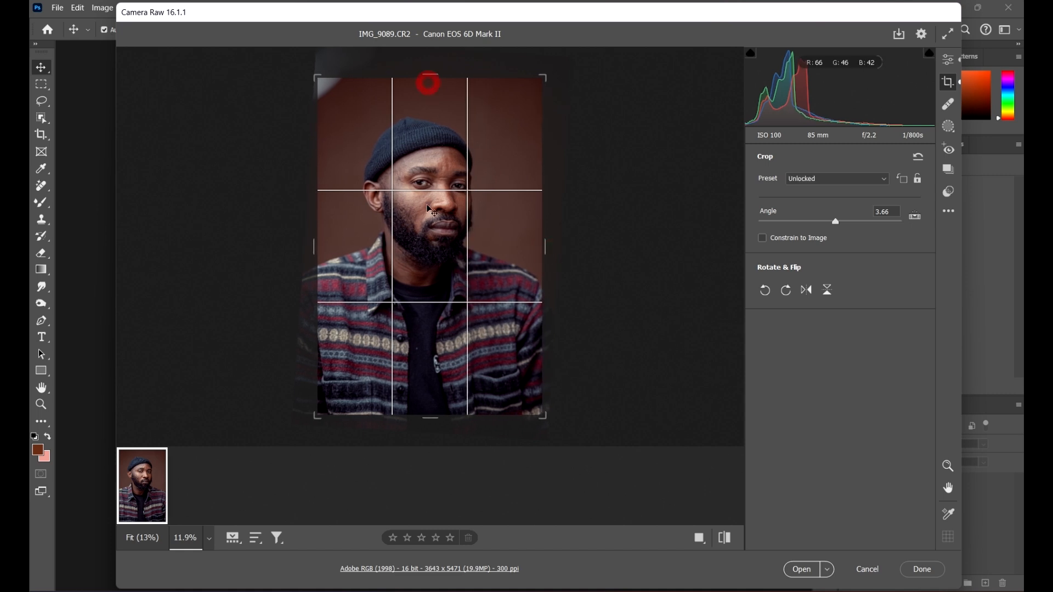
pyautogui.moveTo(321, 253); pyautogui.dragTo(318, 252)
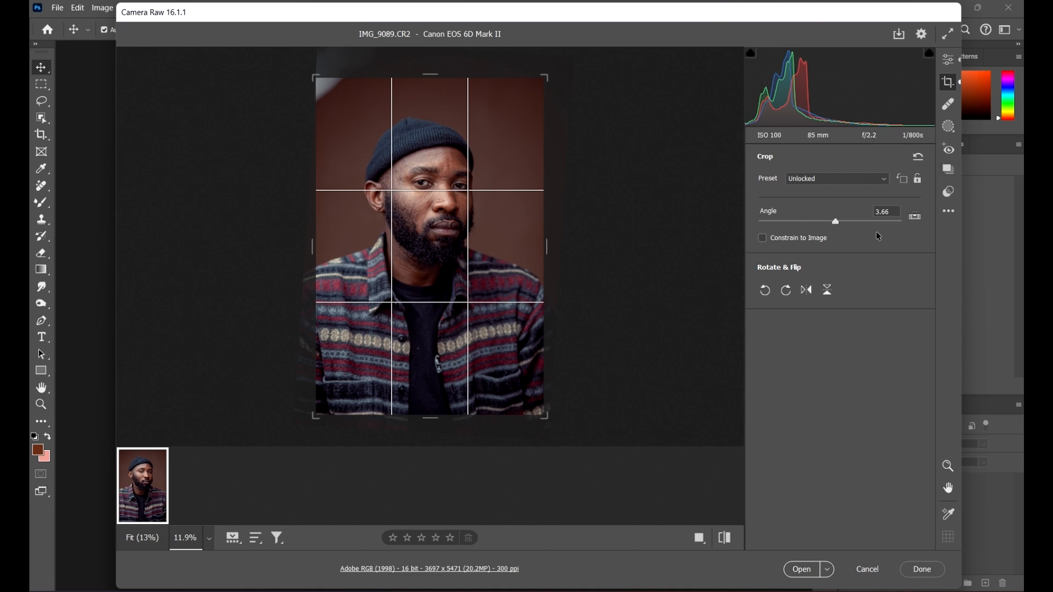
pyautogui.click(948, 103)
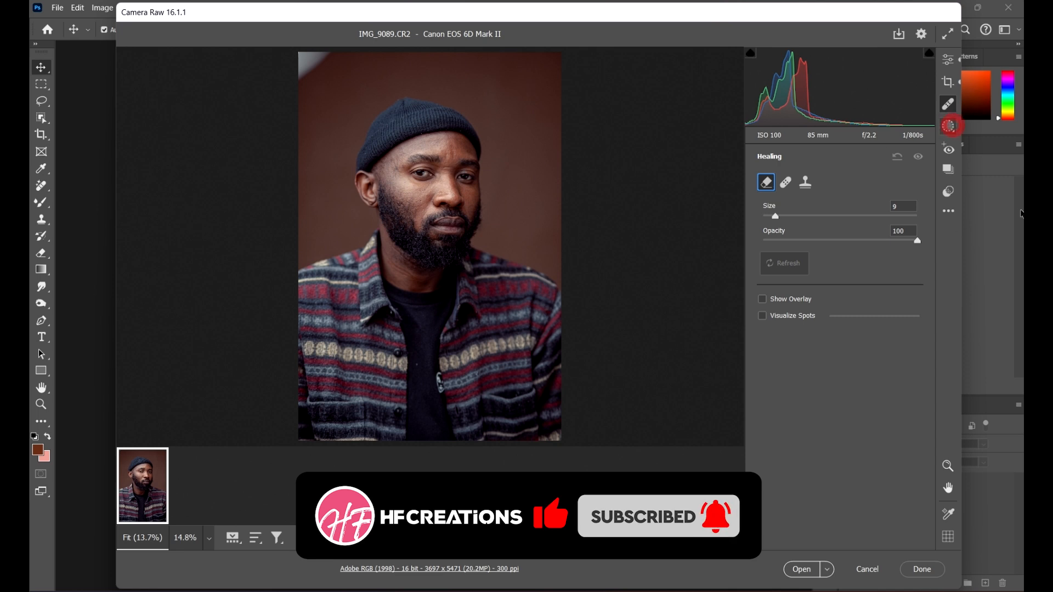
# Step: Create a radial gradient mask over the eye and cheek on the shaded side of the face, tilted slightly to follow it
pyautogui.click(953, 127)
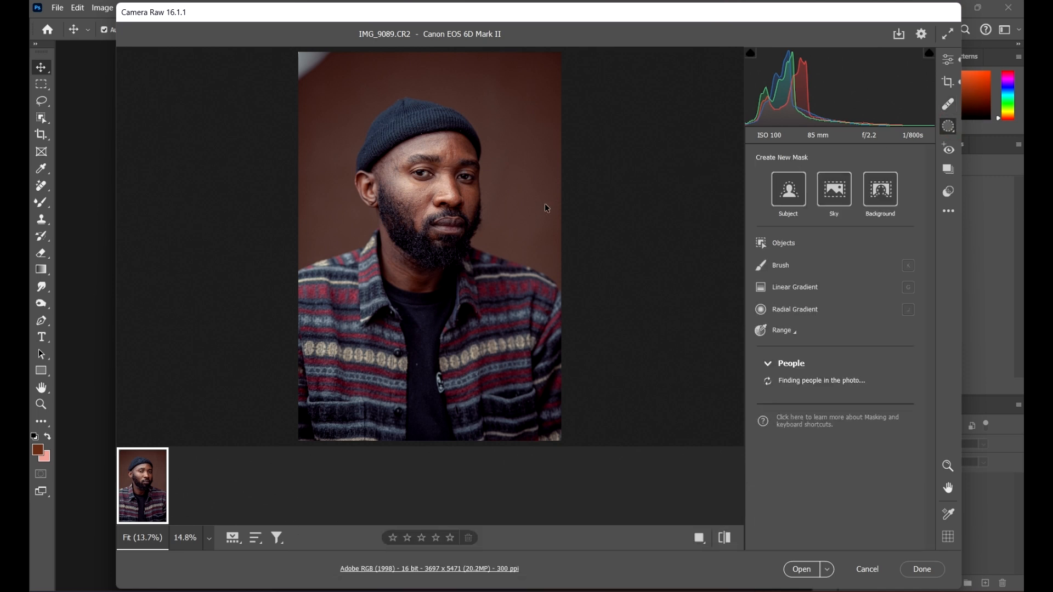
pyautogui.scroll(3, 460, 143)
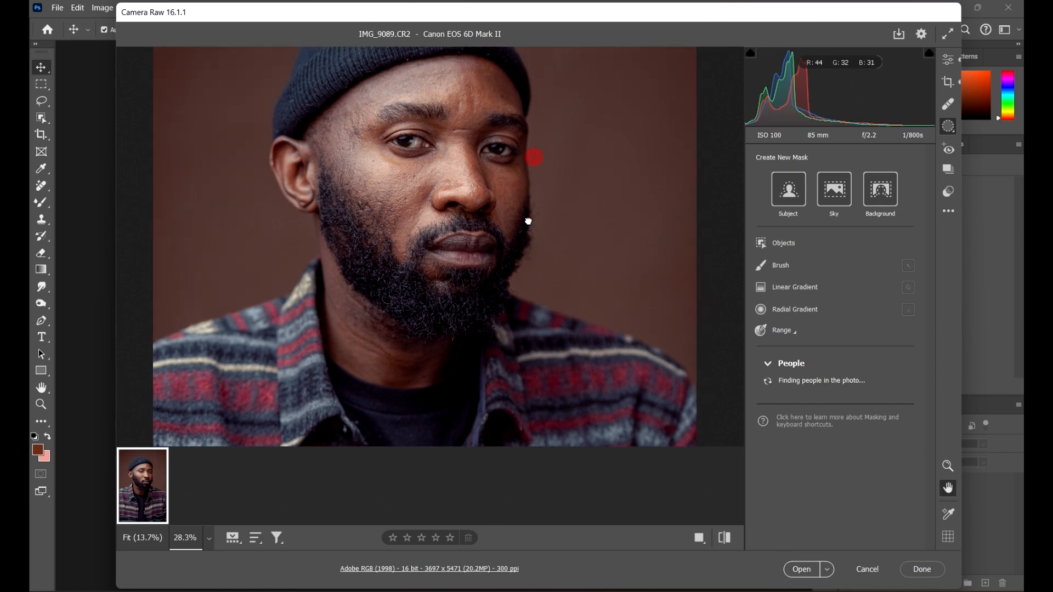
pyautogui.scroll(3, 529, 221)
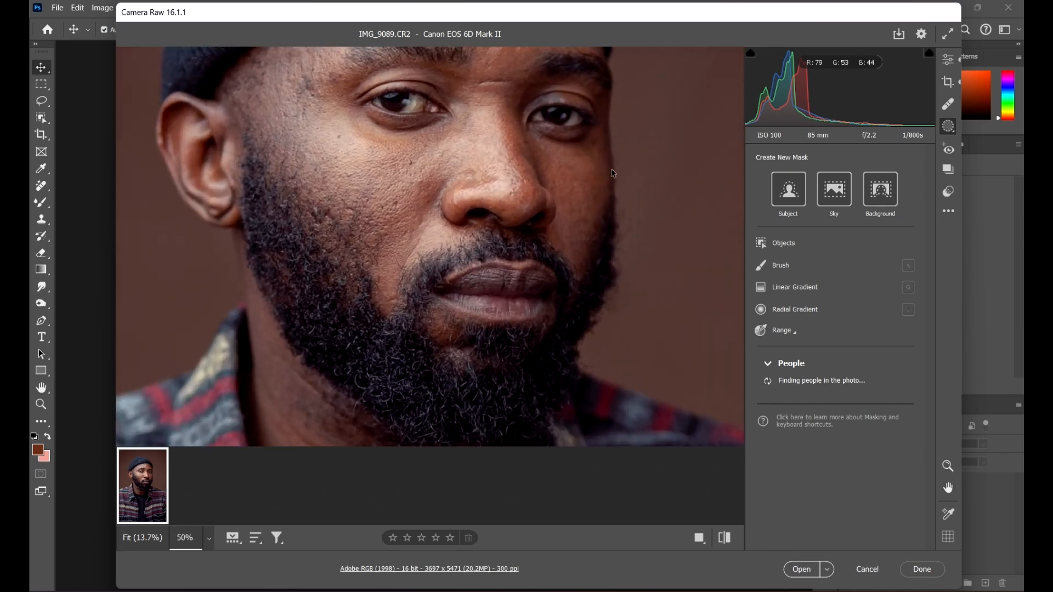
pyautogui.scroll(-2, 557, 245)
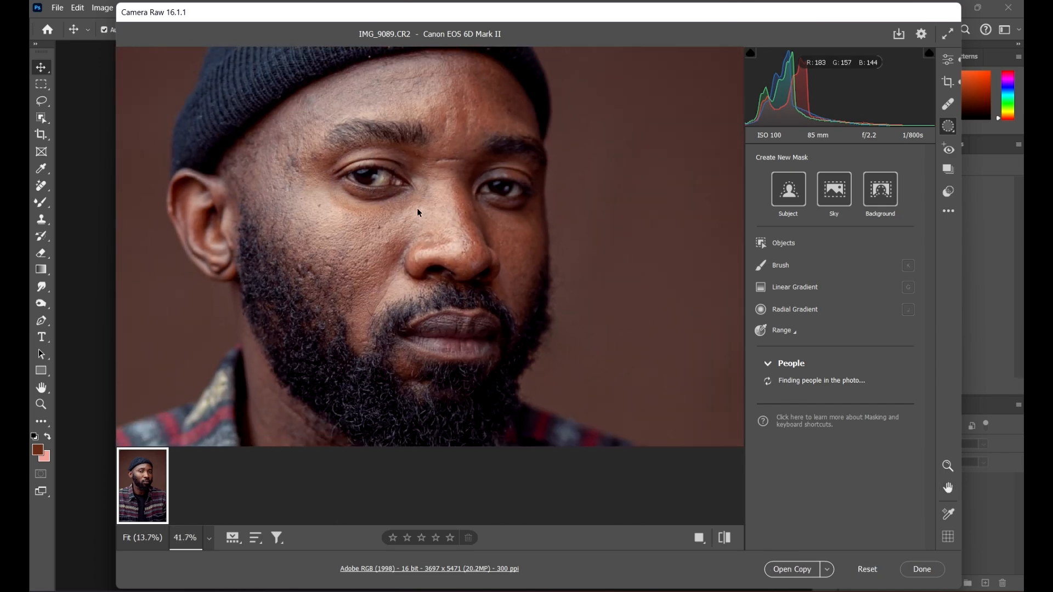
pyautogui.scroll(-3, 418, 213)
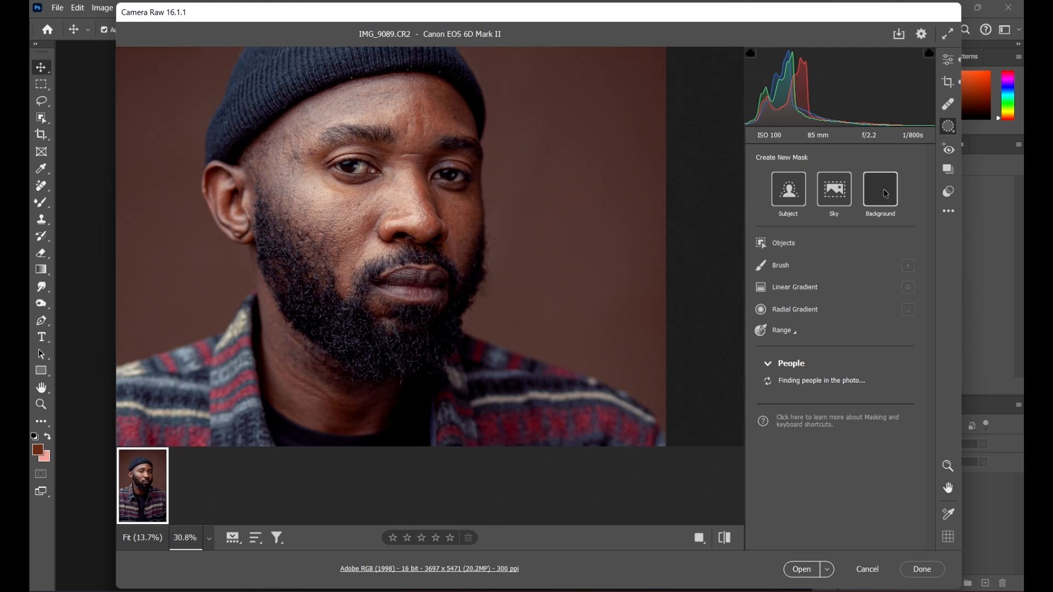
pyautogui.click(784, 315)
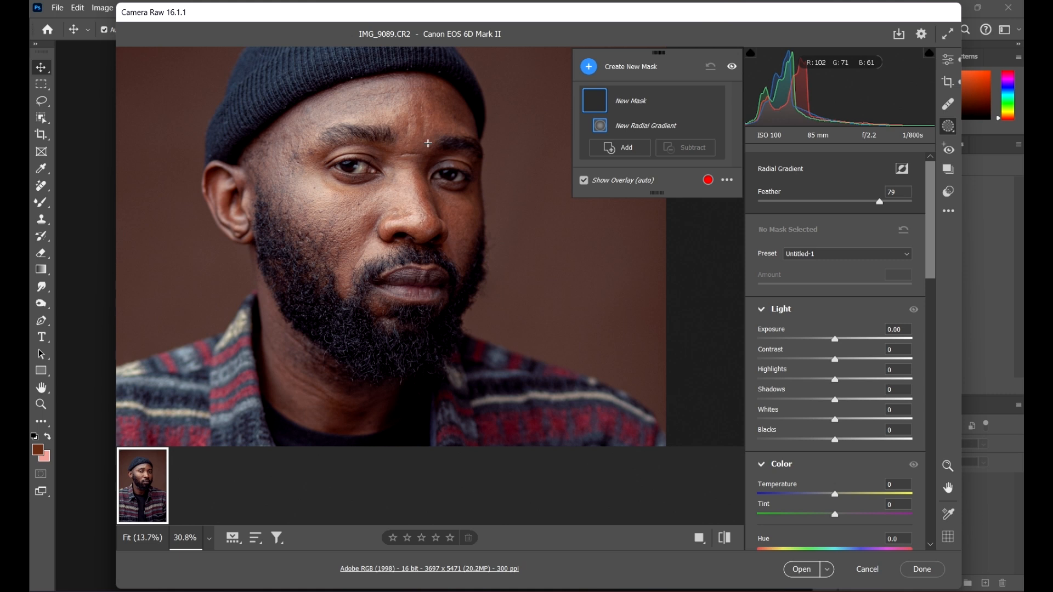
pyautogui.moveTo(429, 141)
pyautogui.mouseDown()
pyautogui.moveTo(482, 188)
pyautogui.moveTo(470, 176)
pyautogui.moveTo(463, 188)
pyautogui.moveTo(451, 170)
pyautogui.moveTo(464, 160)
pyautogui.moveTo(463, 180)
pyautogui.mouseUp()
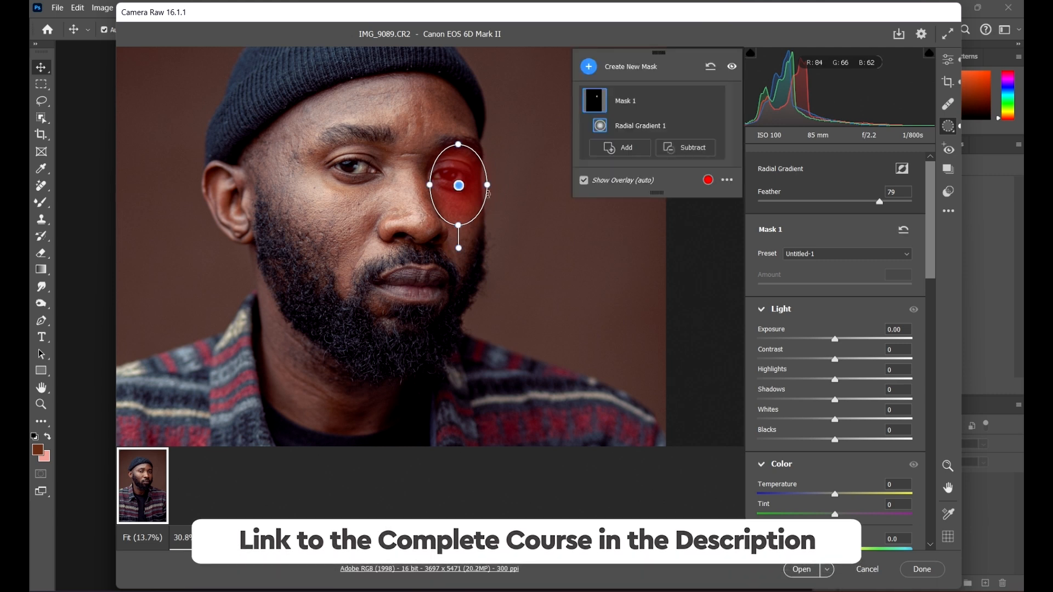
pyautogui.moveTo(498, 191); pyautogui.dragTo(479, 180)
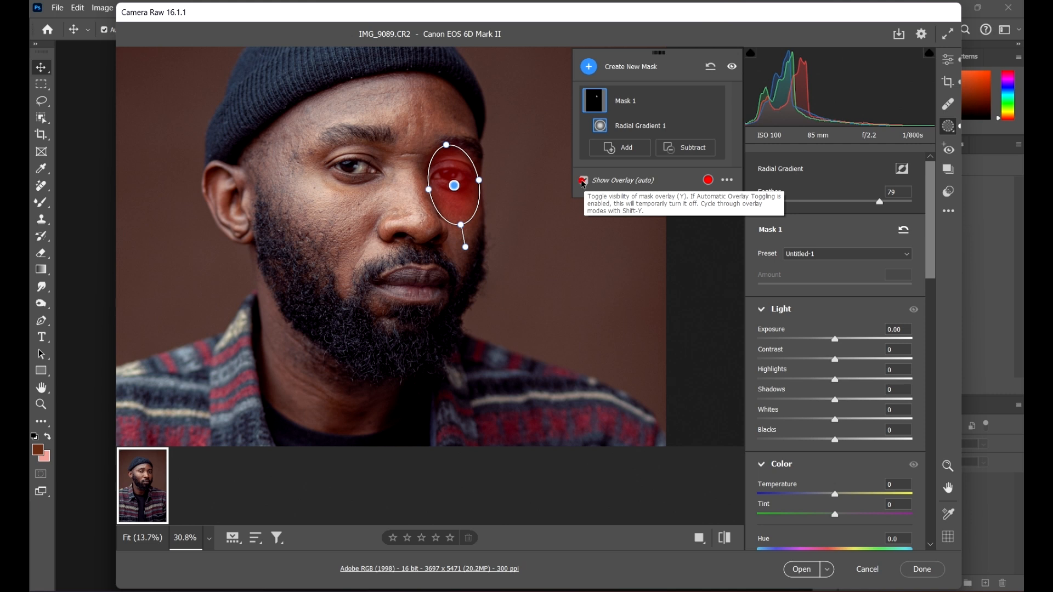
# Step: Hide the mask overlay and set the radial mask's Blacks to +5 and Shadows to +13
pyautogui.click(583, 181)
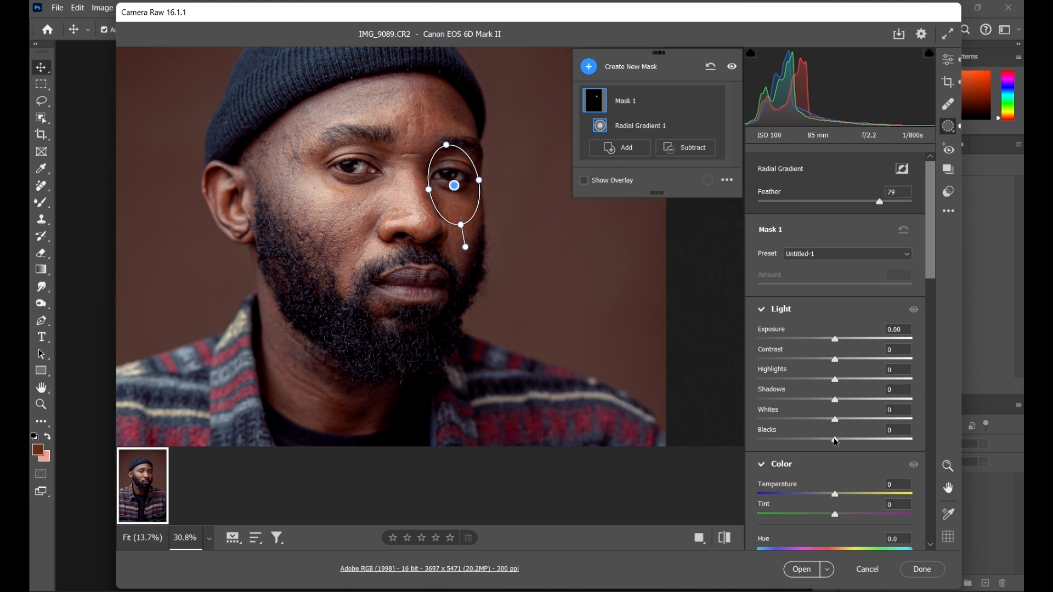
pyautogui.moveTo(836, 442)
pyautogui.mouseDown()
pyautogui.moveTo(900, 450)
pyautogui.moveTo(840, 449)
pyautogui.mouseUp()
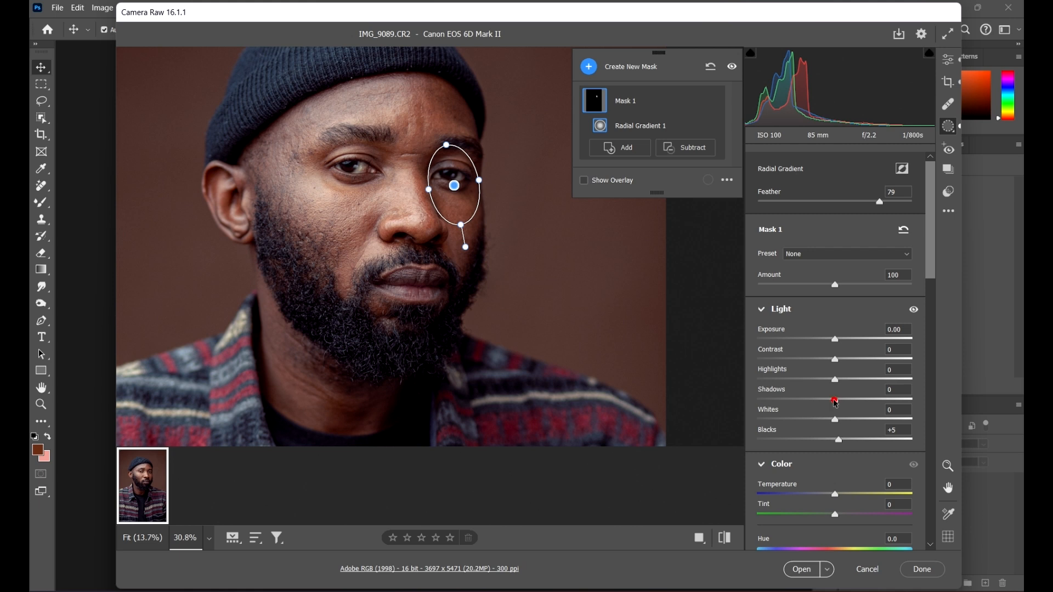
pyautogui.moveTo(836, 403); pyautogui.dragTo(905, 402)
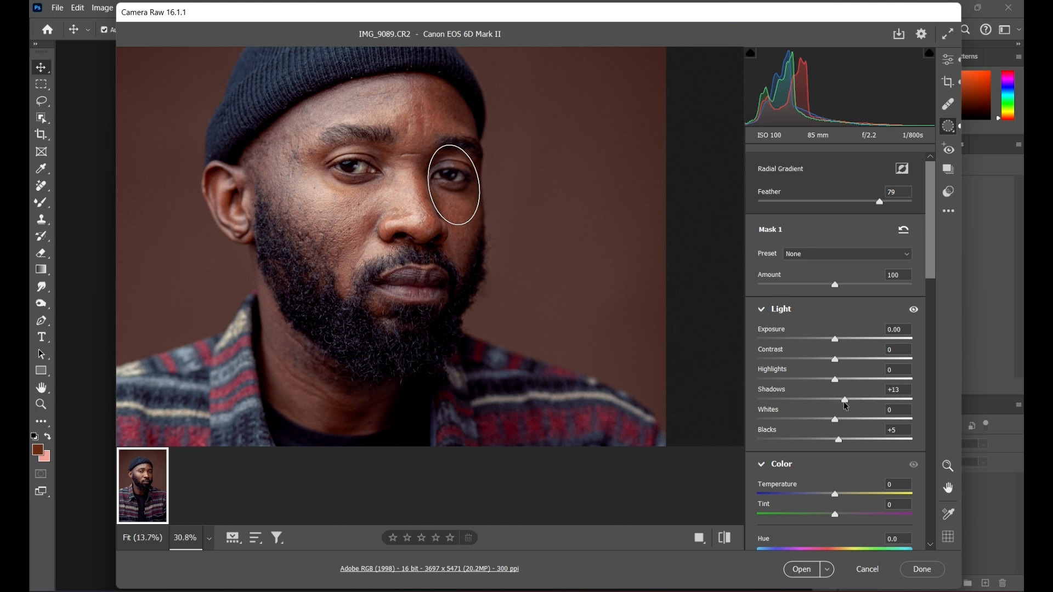
pyautogui.moveTo(845, 403); pyautogui.dragTo(845, 403)
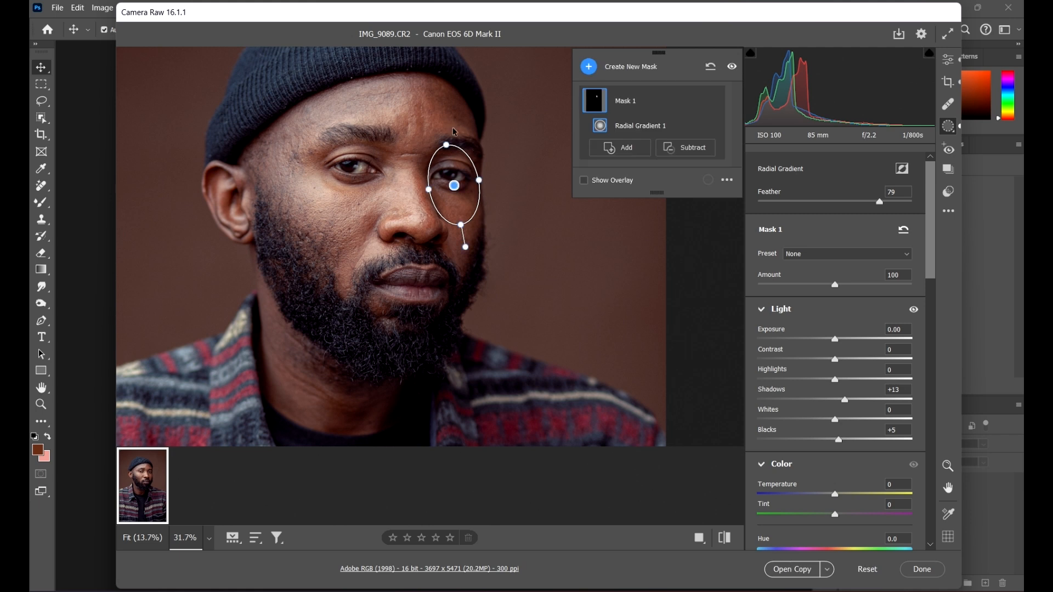
# Step: Compare the face with all mask adjustments switched off and on
pyautogui.scroll(1, 509, 230)
pyautogui.scroll(-3, 285, 226)
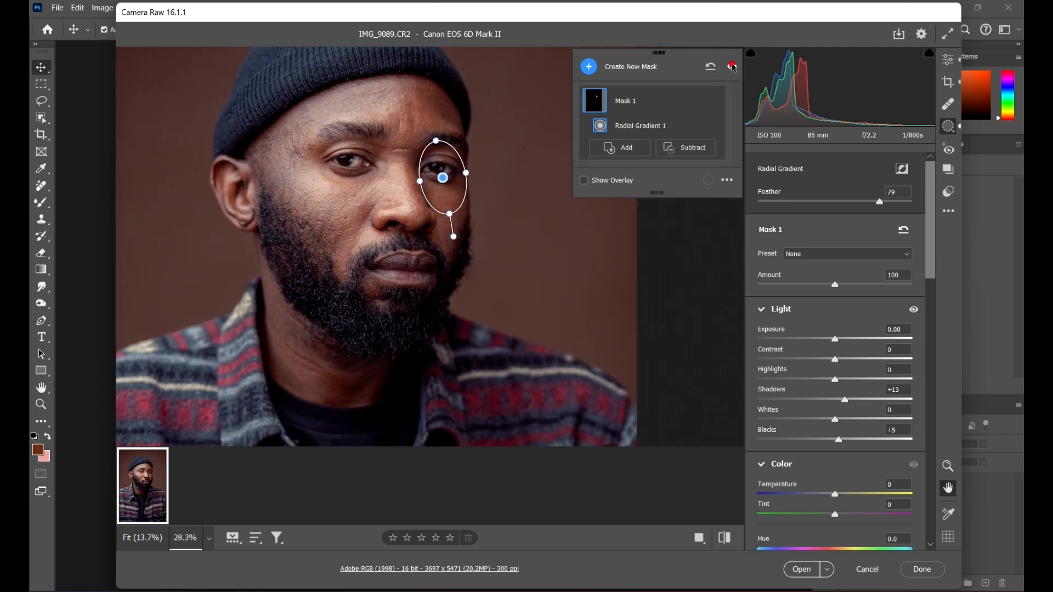
pyautogui.click(732, 66)
pyautogui.click(733, 66)
pyautogui.click(734, 68)
pyautogui.click(734, 66)
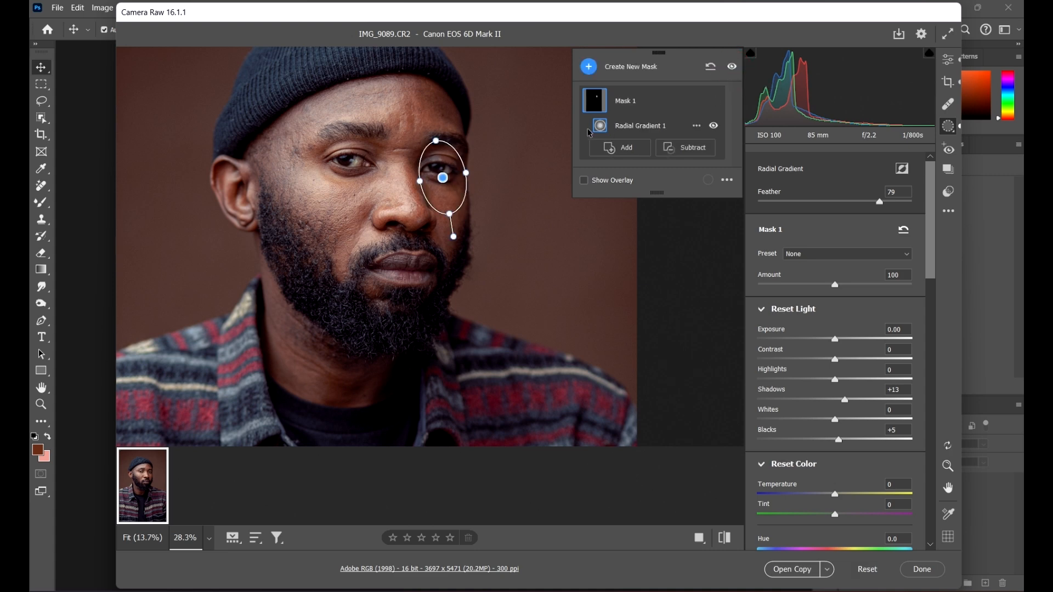
# Step: Examine the masked eye up close with the radial mask's effect hidden and shown
pyautogui.scroll(5, 468, 229)
pyautogui.scroll(3, 510, 137)
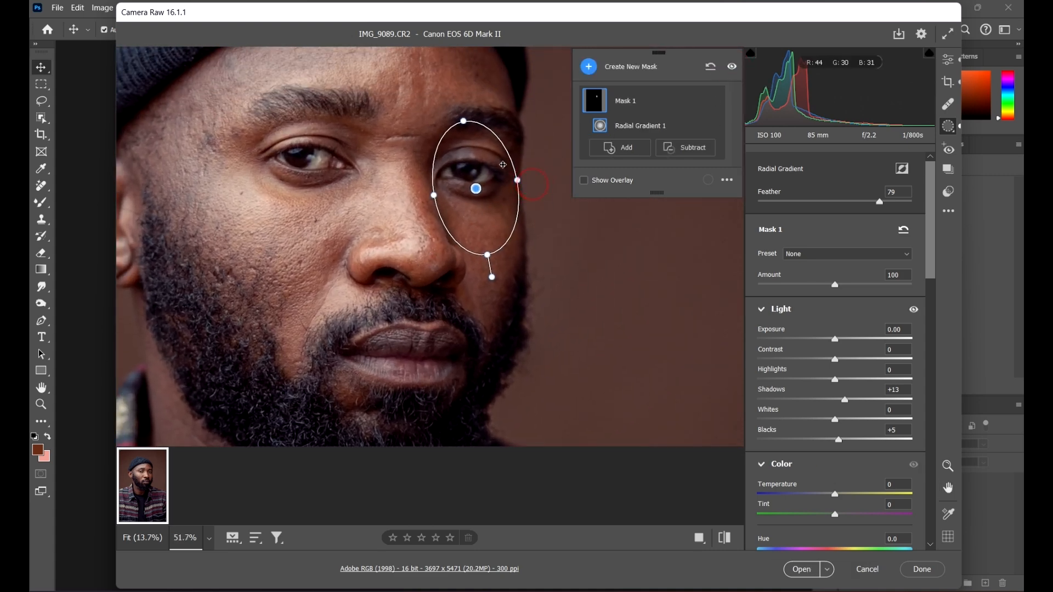
pyautogui.moveTo(510, 137); pyautogui.dragTo(433, 219)
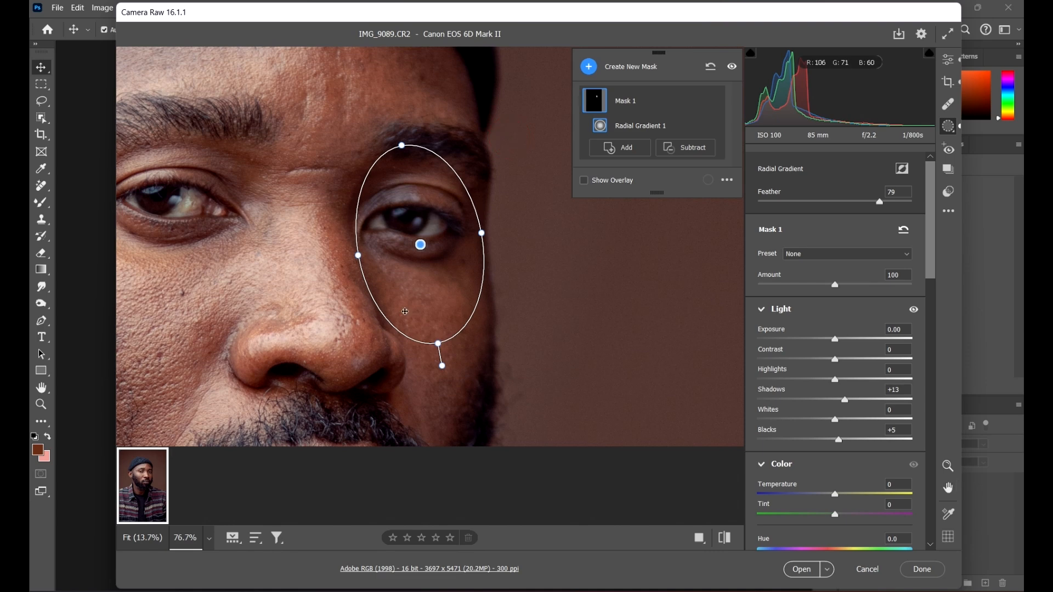
pyautogui.scroll(2, 429, 241)
pyautogui.moveTo(341, 259); pyautogui.dragTo(339, 257)
pyautogui.moveTo(423, 237); pyautogui.dragTo(401, 230)
pyautogui.moveTo(441, 199); pyautogui.dragTo(470, 231)
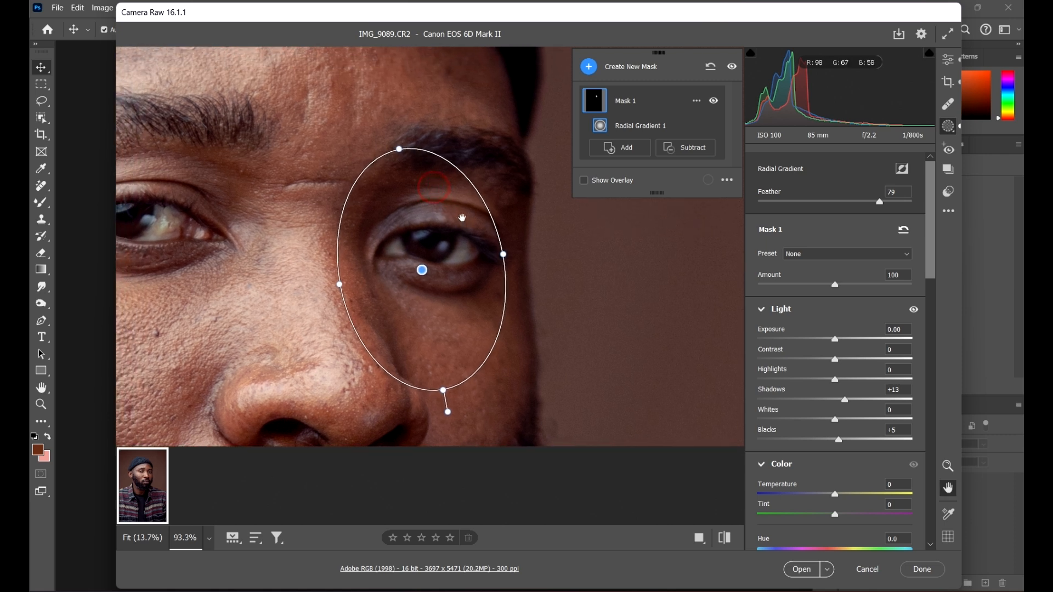
pyautogui.click(715, 101)
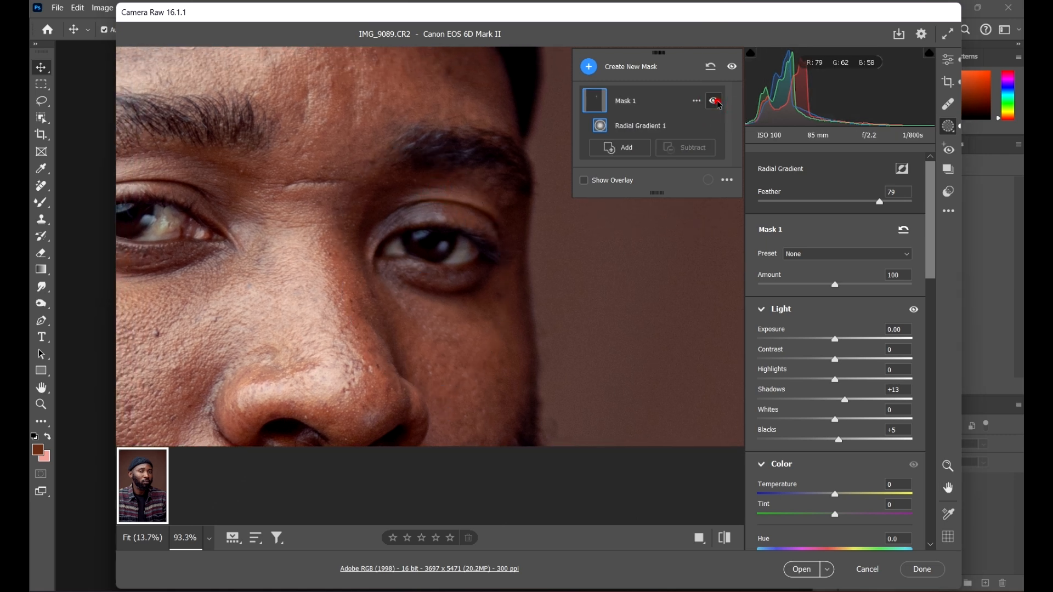
pyautogui.click(718, 102)
pyautogui.click(718, 102)
pyautogui.click(718, 103)
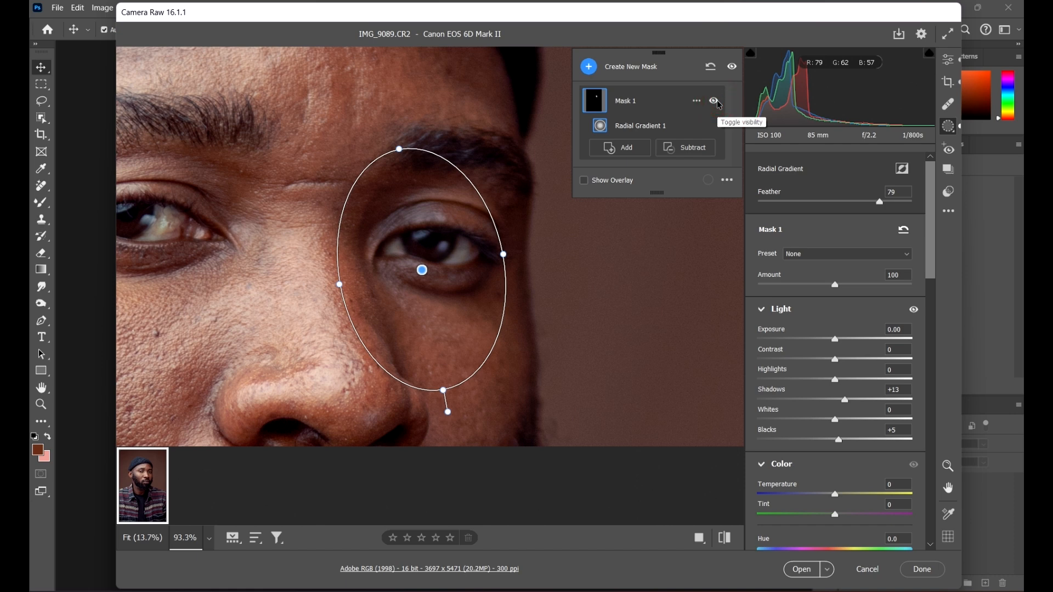
# Step: Paint a new brush mask over the dark neck and collar area below the beard and set its Shadows to +100
pyautogui.hotkey('ctrl', '-')
pyautogui.hotkey('ctrl', '-')
pyautogui.hotkey('ctrl', '-')
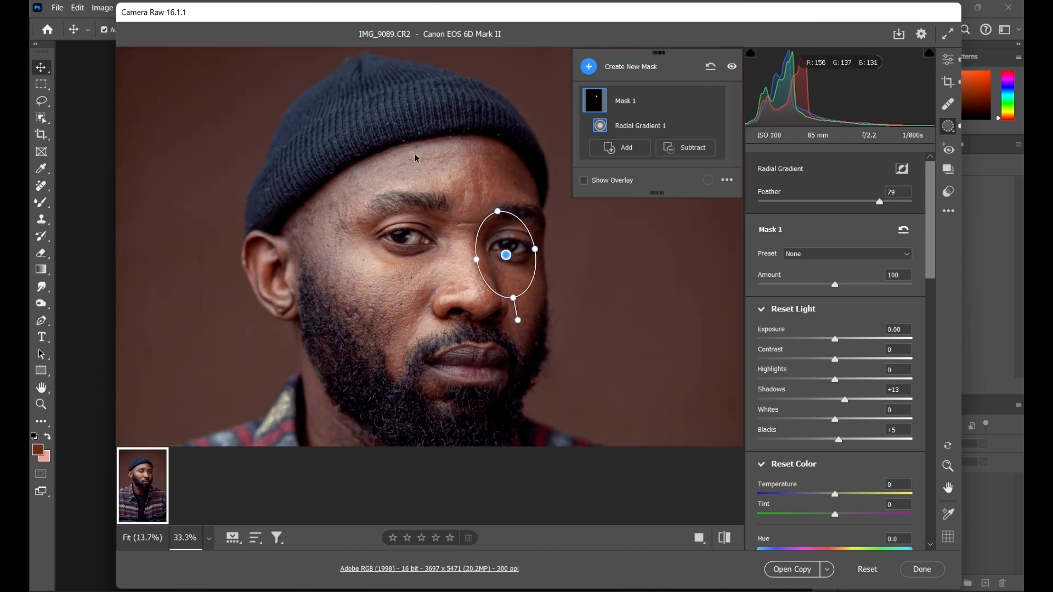
pyautogui.scroll(-5, 382, 364)
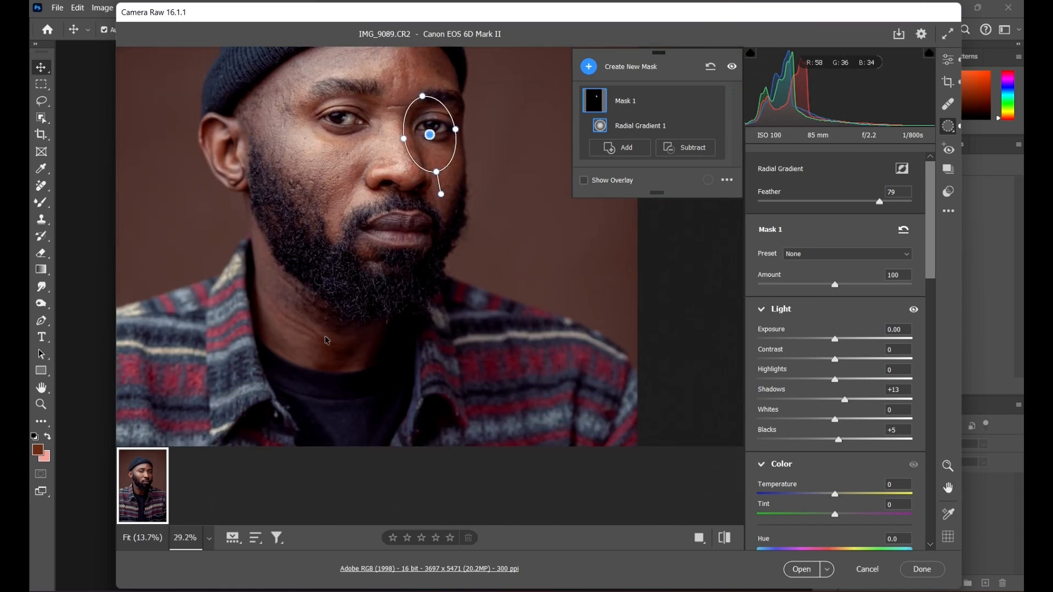
pyautogui.scroll(1, 351, 330)
pyautogui.scroll(-1, 383, 317)
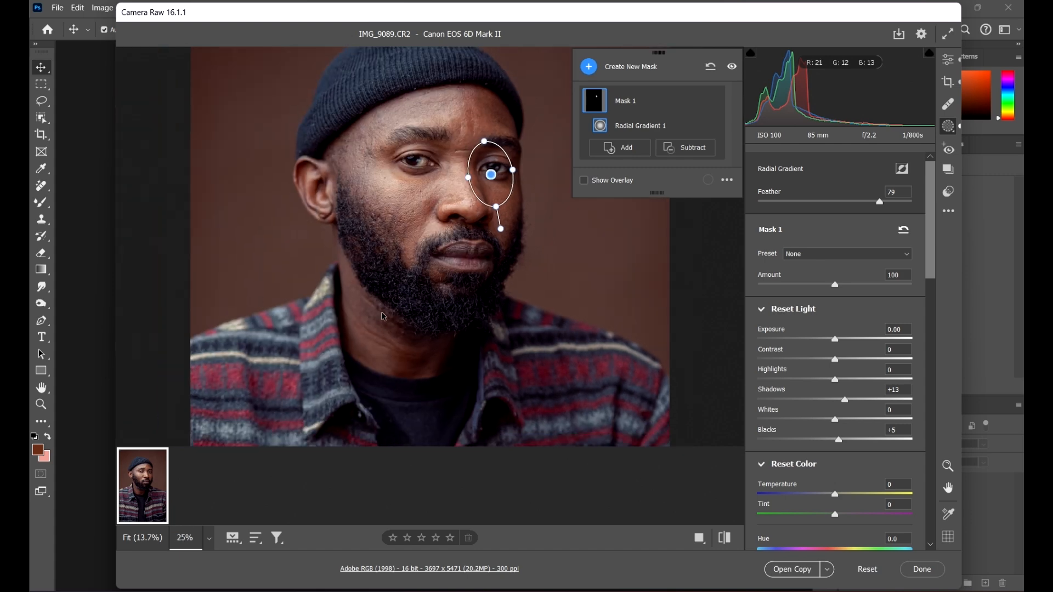
pyautogui.click(589, 67)
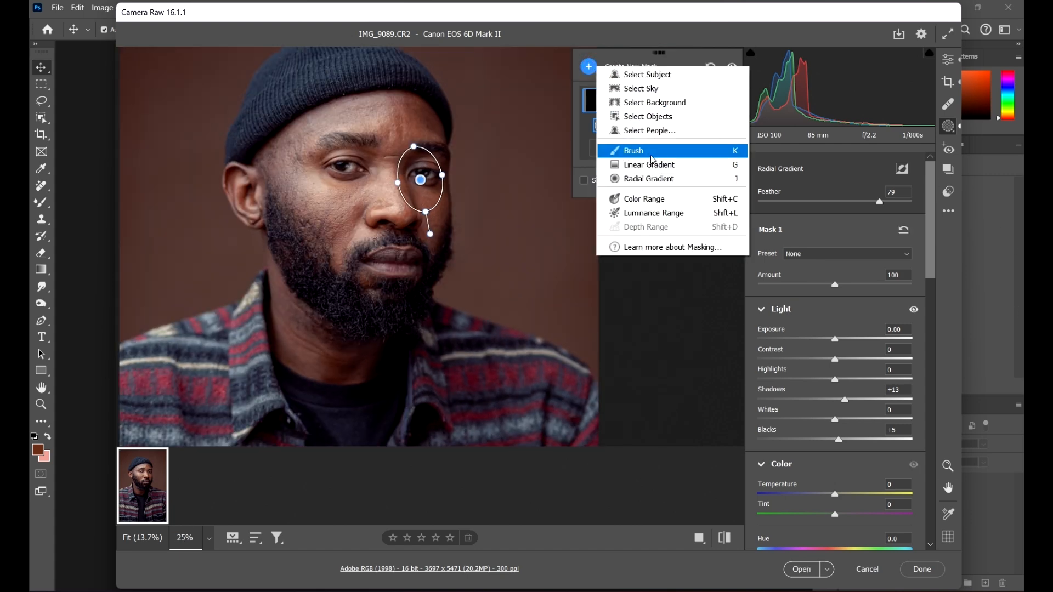
pyautogui.click(651, 151)
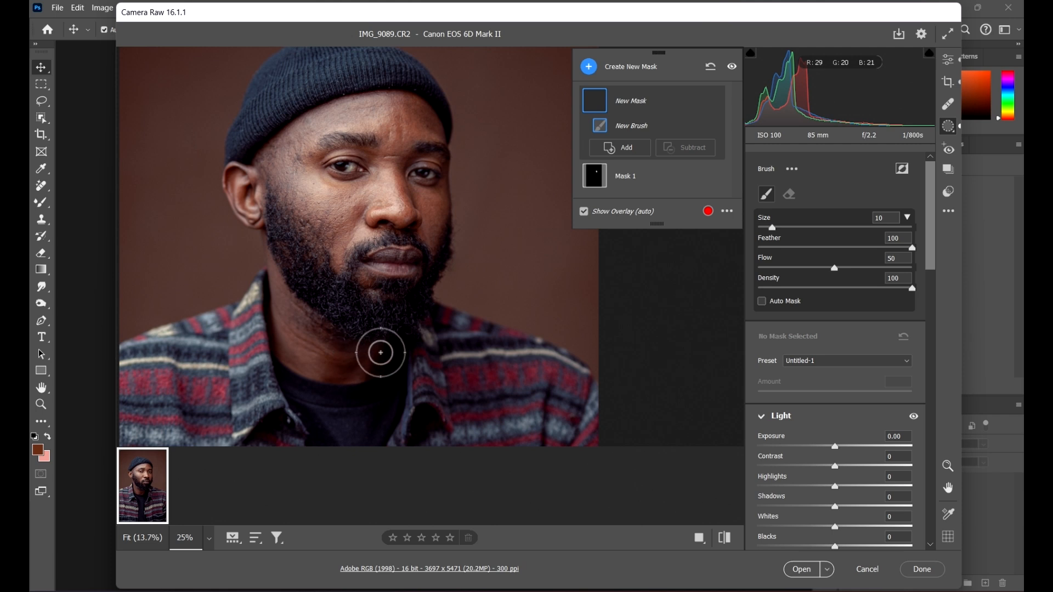
pyautogui.moveTo(381, 353)
pyautogui.mouseDown()
pyautogui.moveTo(406, 336)
pyautogui.moveTo(388, 375)
pyautogui.moveTo(394, 361)
pyautogui.moveTo(398, 397)
pyautogui.moveTo(393, 382)
pyautogui.moveTo(384, 416)
pyautogui.moveTo(374, 384)
pyautogui.moveTo(387, 382)
pyautogui.moveTo(384, 423)
pyautogui.moveTo(400, 407)
pyautogui.moveTo(403, 353)
pyautogui.moveTo(364, 400)
pyautogui.mouseUp()
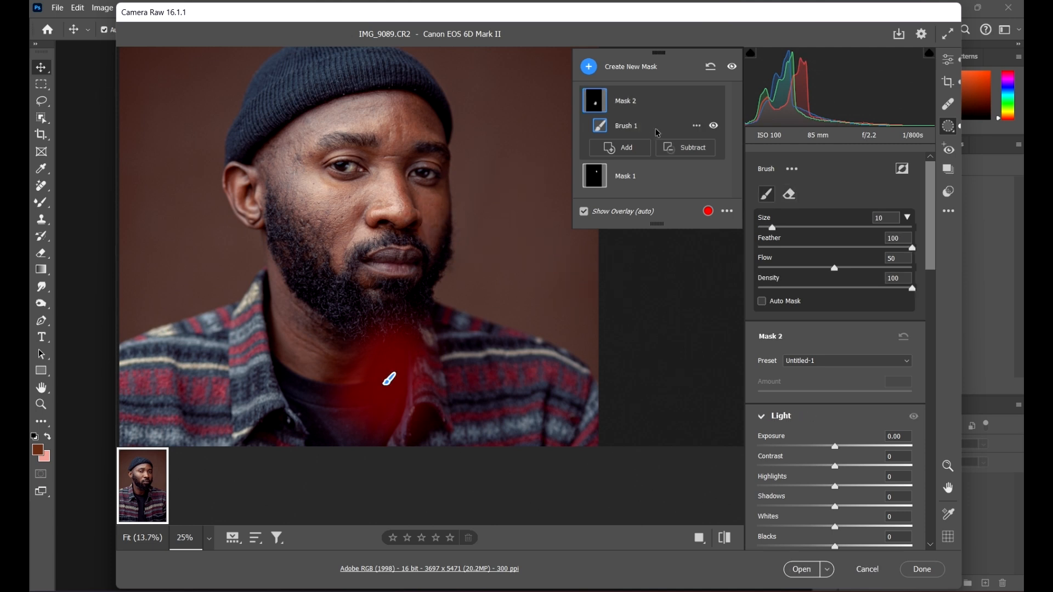
pyautogui.click(583, 212)
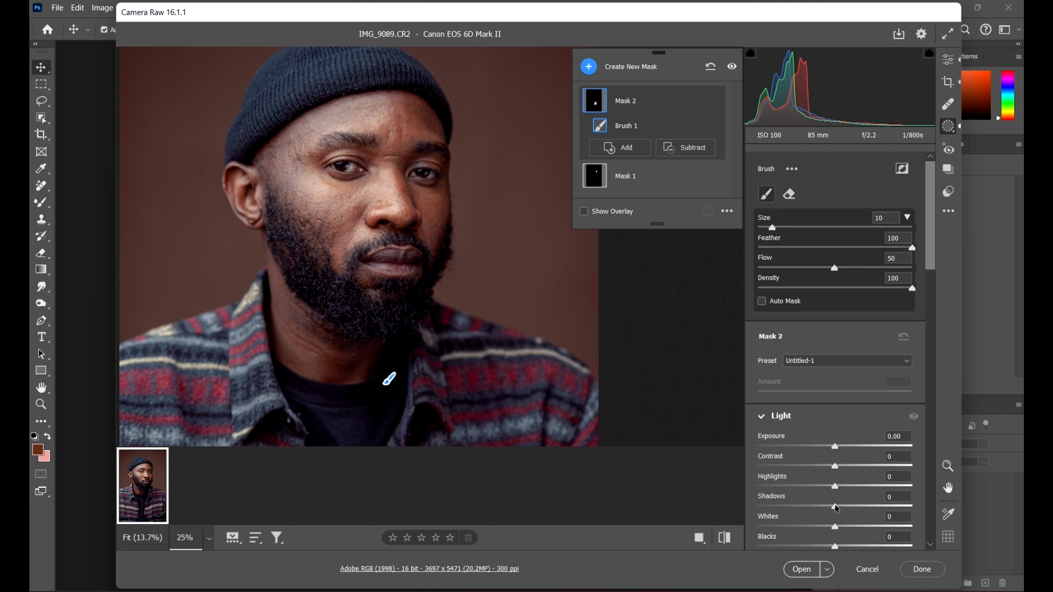
pyautogui.moveTo(837, 508); pyautogui.dragTo(899, 505)
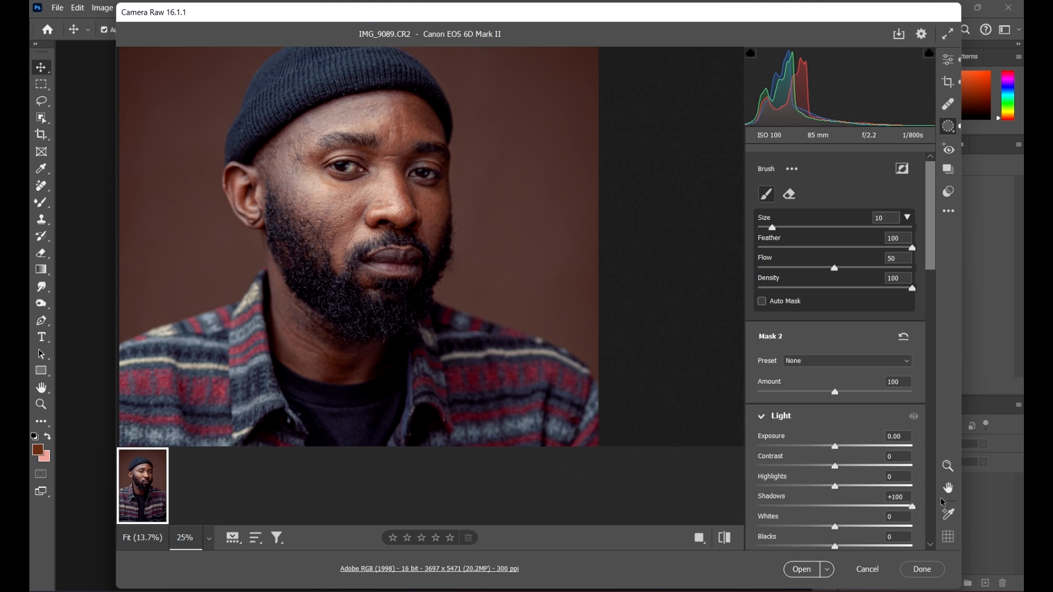
# Step: Compare the neck and collar area up close with the brush mask hidden and shown, and review the whole portrait
pyautogui.scroll(-3, 393, 334)
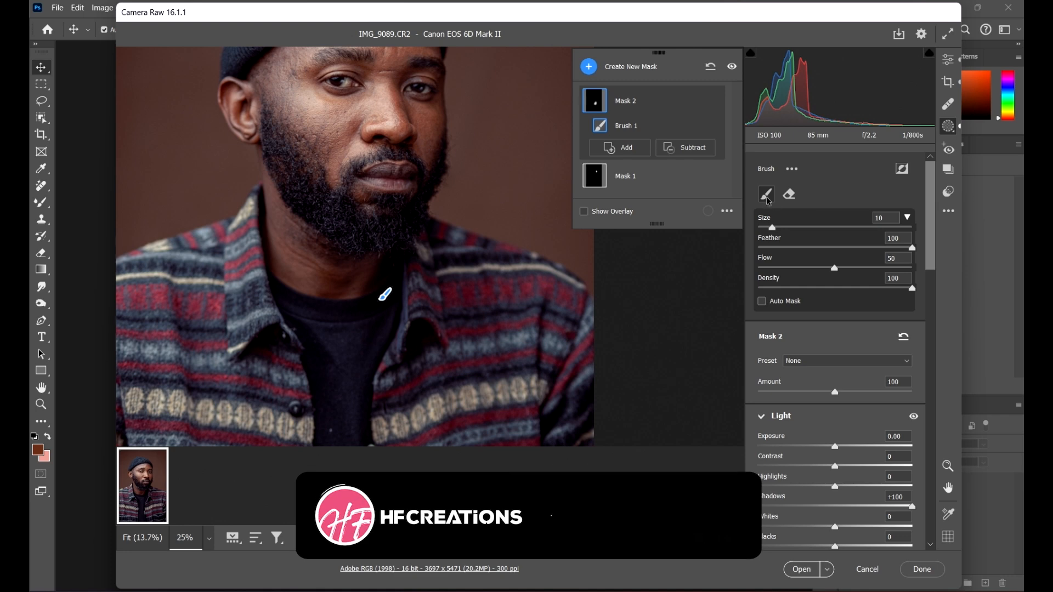
pyautogui.click(947, 465)
pyautogui.moveTo(354, 255); pyautogui.dragTo(478, 271)
pyautogui.press('alt')
pyautogui.scroll(5, 478, 271)
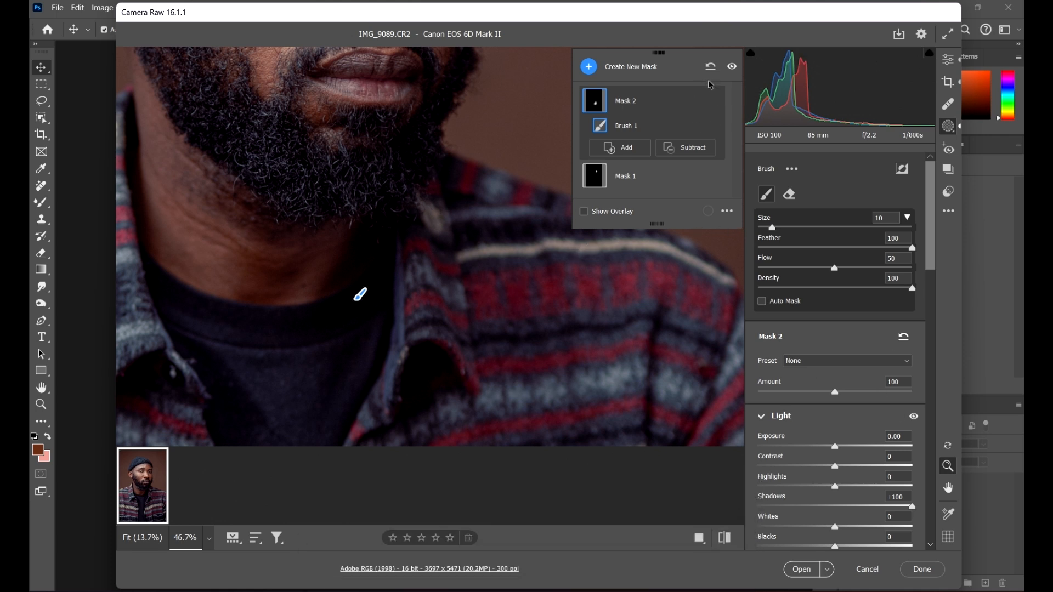
pyautogui.click(713, 101)
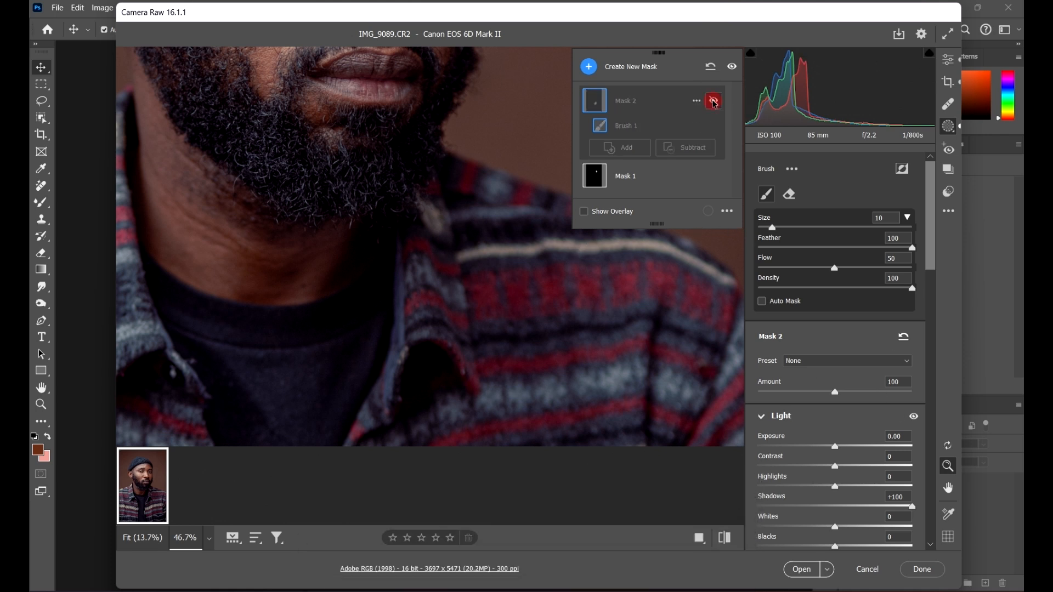
pyautogui.click(714, 102)
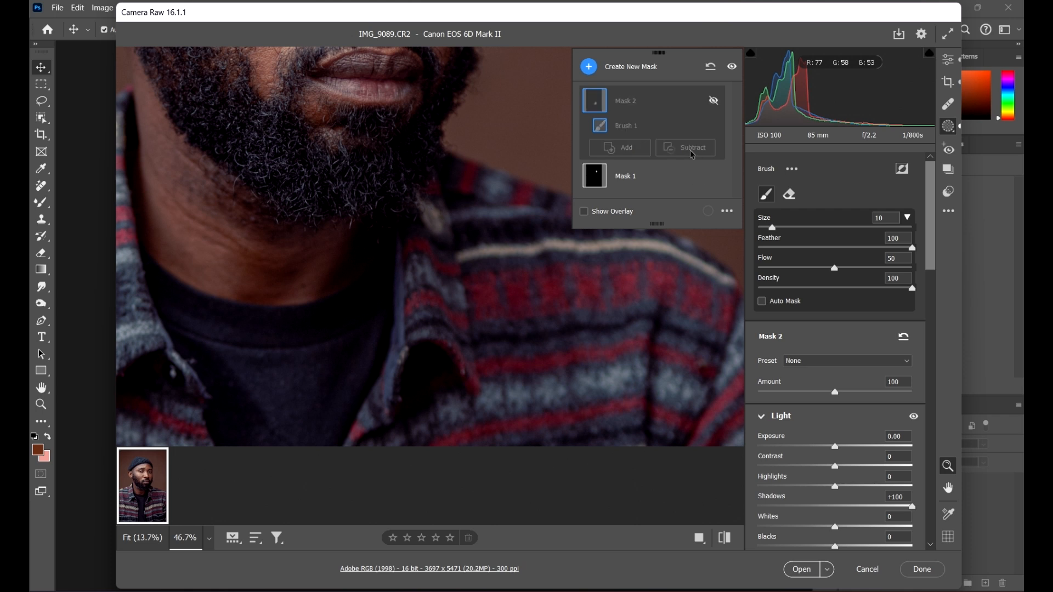
pyautogui.click(715, 101)
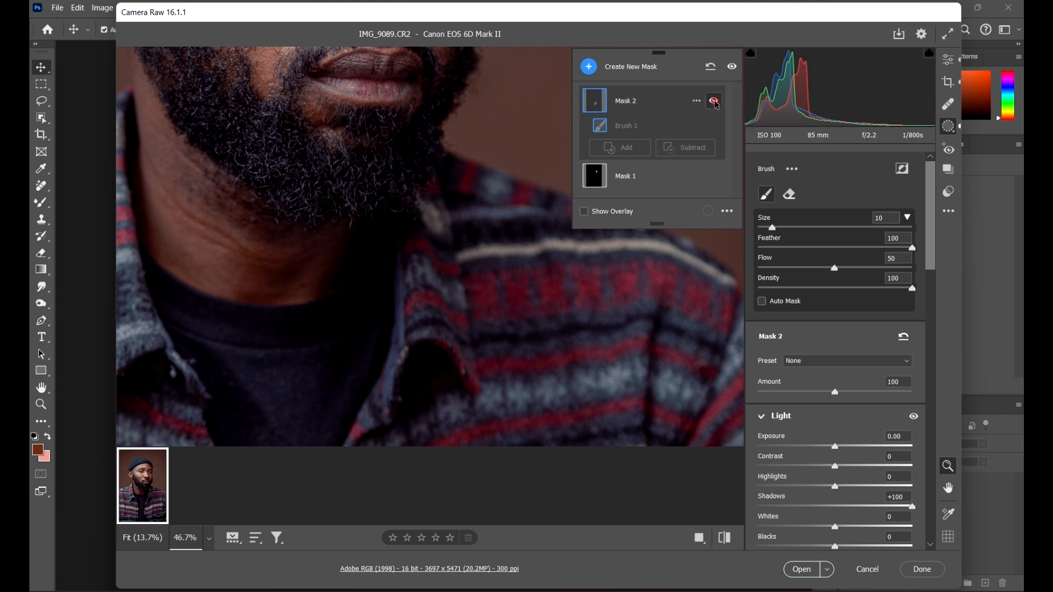
pyautogui.click(714, 101)
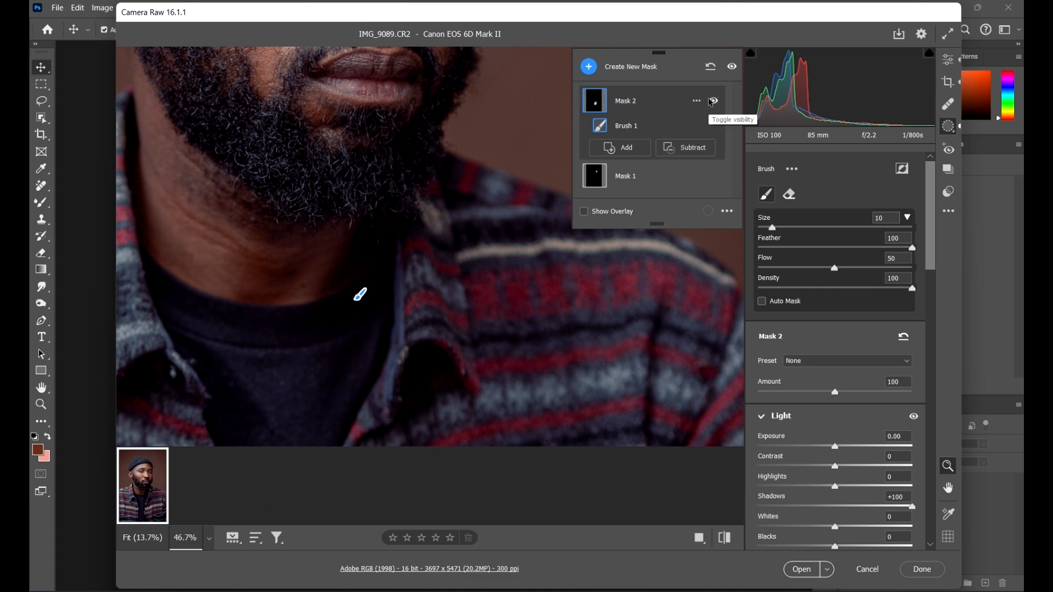
pyautogui.click(712, 100)
pyautogui.click(711, 100)
pyautogui.scroll(1, 479, 285)
pyautogui.scroll(-5, 479, 285)
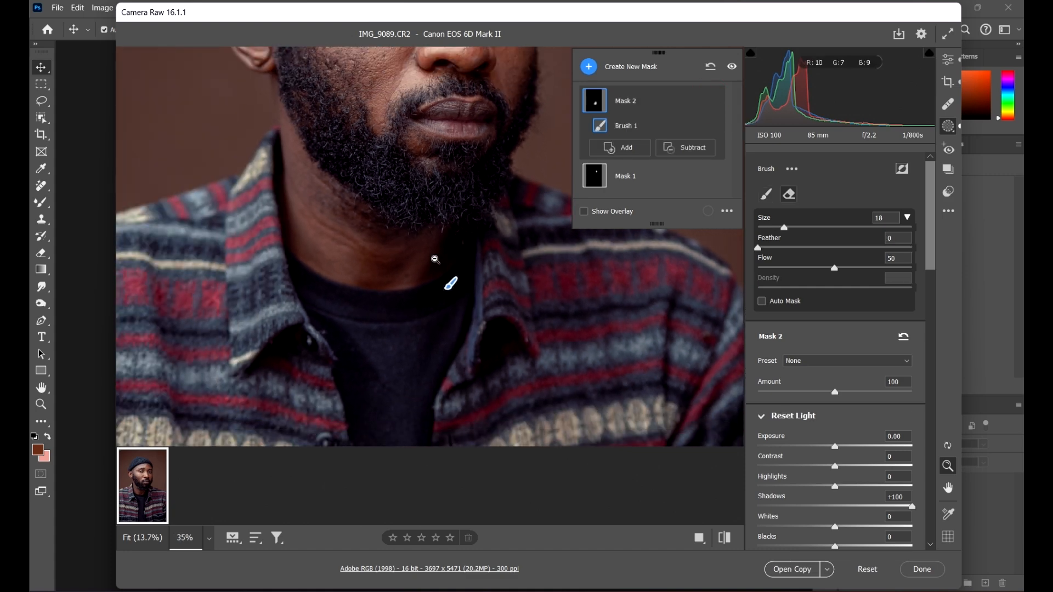
pyautogui.press('space')
pyautogui.scroll(-3, 485, 243)
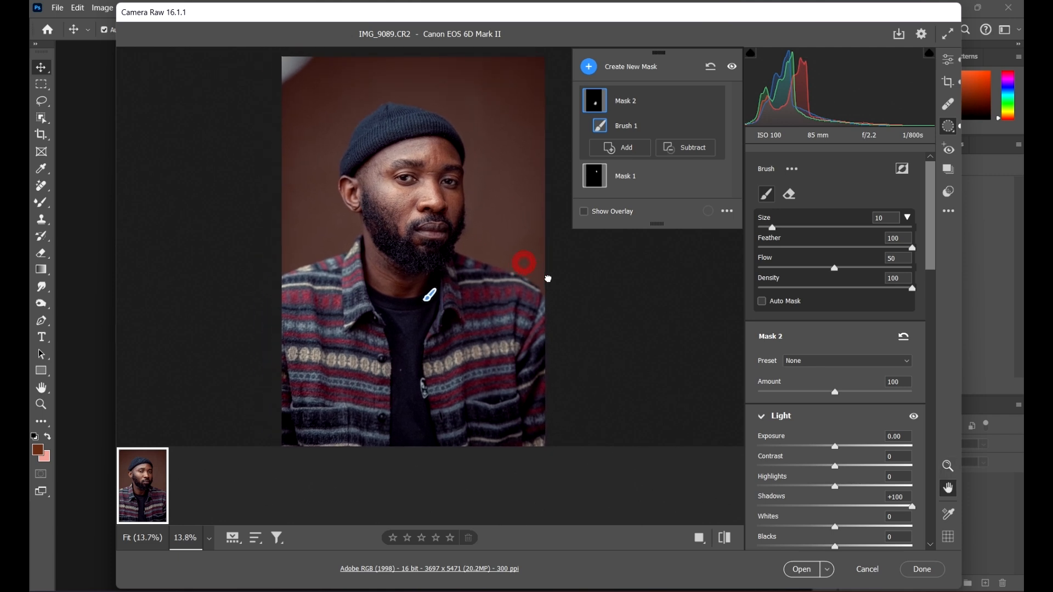
# Step: Compare the original and edited portrait side by side, examining the face, beard and neck up close
pyautogui.click(705, 539)
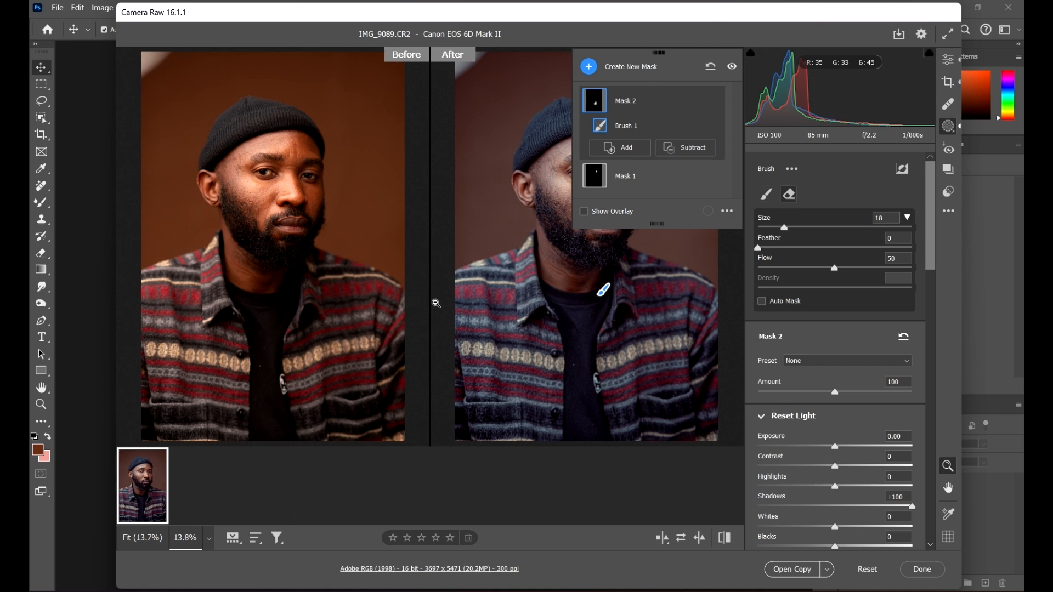
pyautogui.click(949, 59)
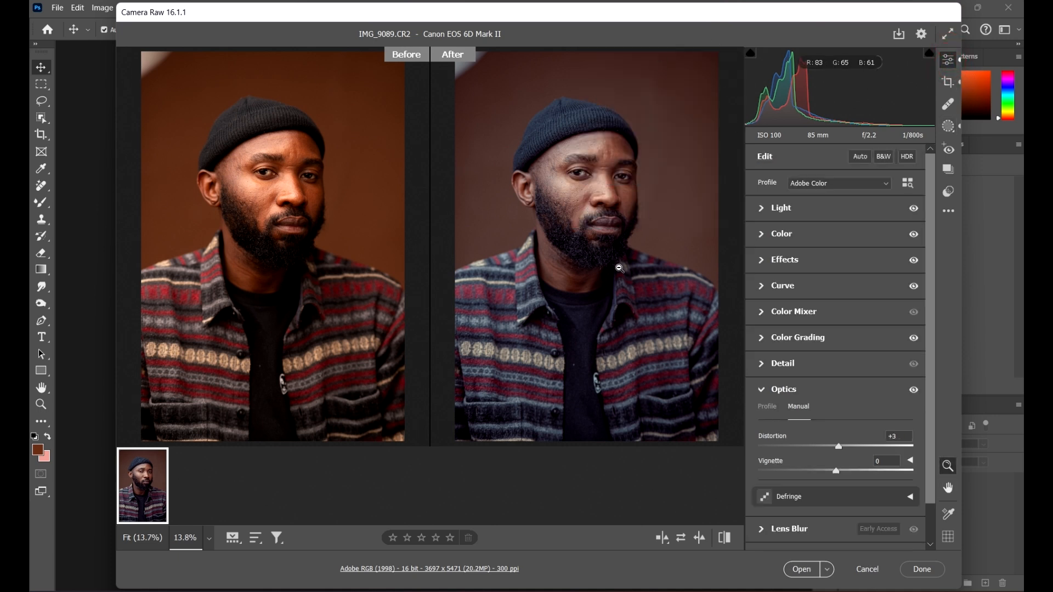
pyautogui.keyDown('alt'); pyautogui.click(609, 261); pyautogui.keyUp('alt')
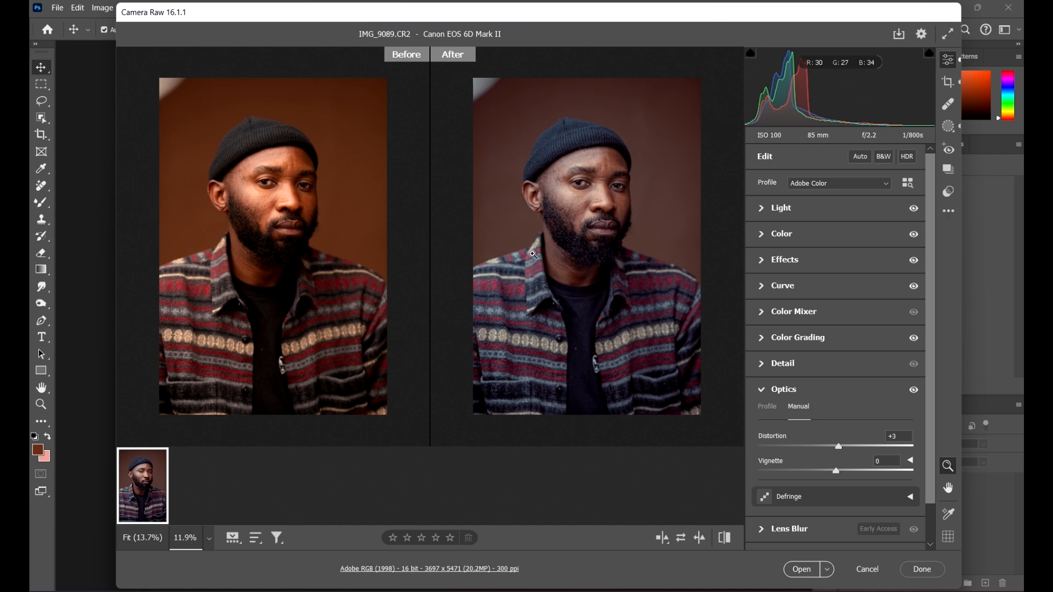
pyautogui.moveTo(287, 254); pyautogui.dragTo(381, 322)
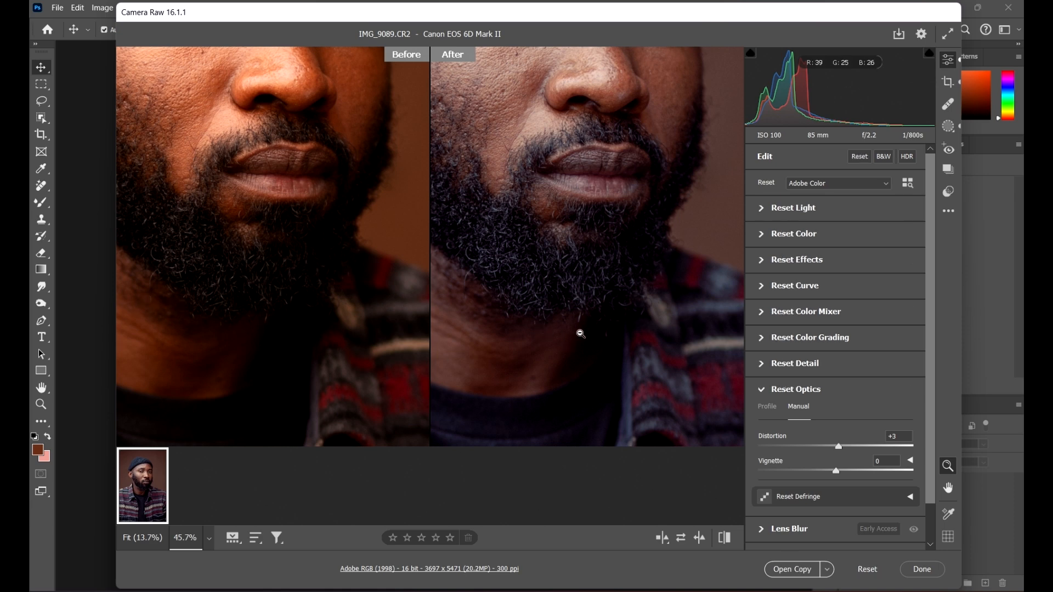
pyautogui.moveTo(578, 329); pyautogui.dragTo(535, 295)
pyautogui.moveTo(291, 332); pyautogui.dragTo(574, 282)
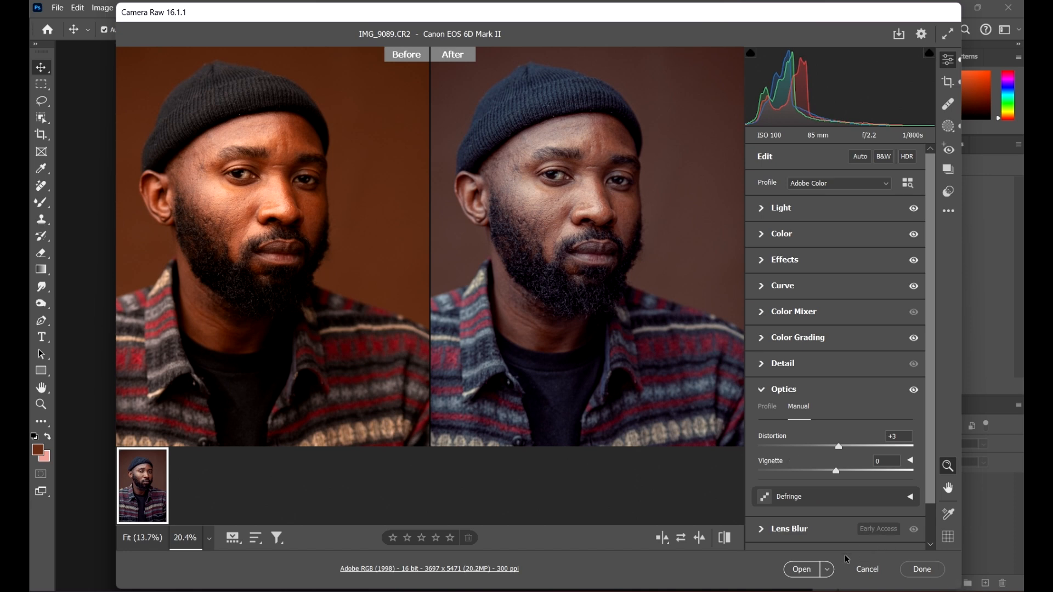
# Step: Open the edited raw portrait in Photoshop as a Smart Object and inspect the facial skin for blemishes
pyautogui.click(827, 569)
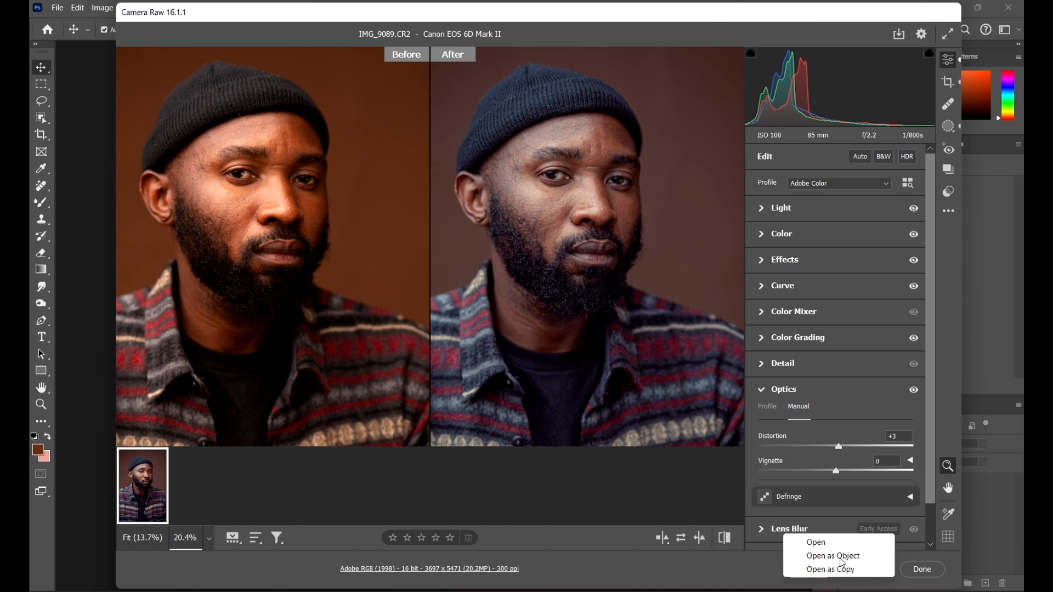
pyautogui.click(841, 558)
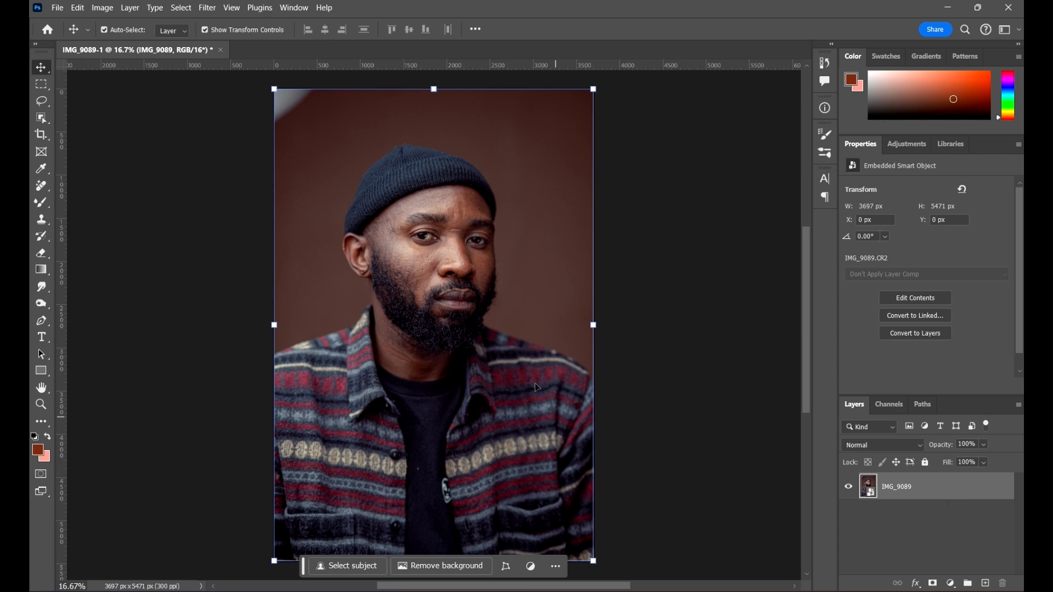
pyautogui.scroll(5, 500, 229)
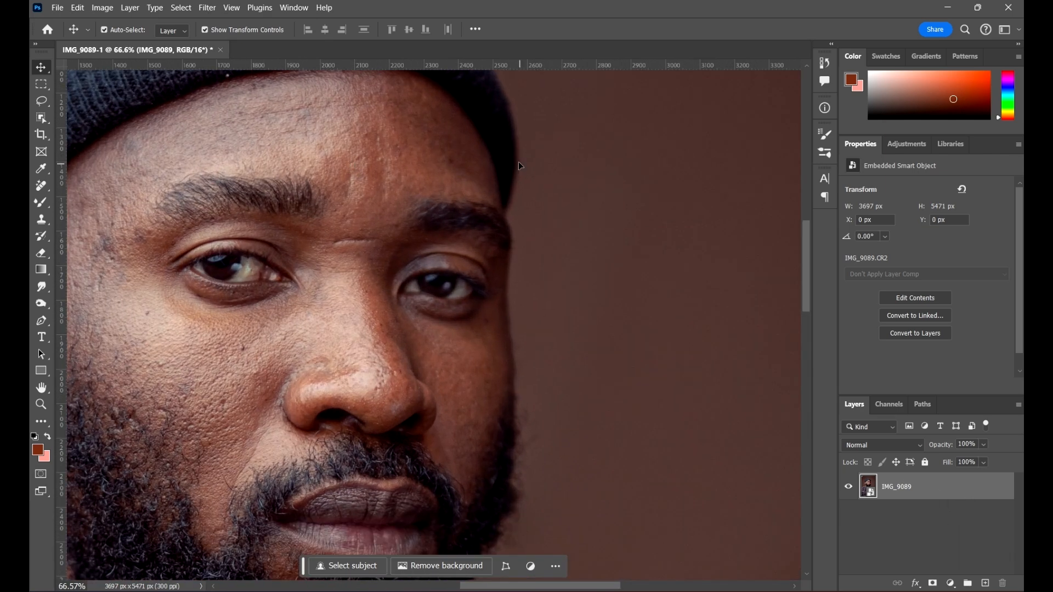
pyautogui.moveTo(533, 183); pyautogui.dragTo(576, 206)
pyautogui.scroll(3, 461, 174)
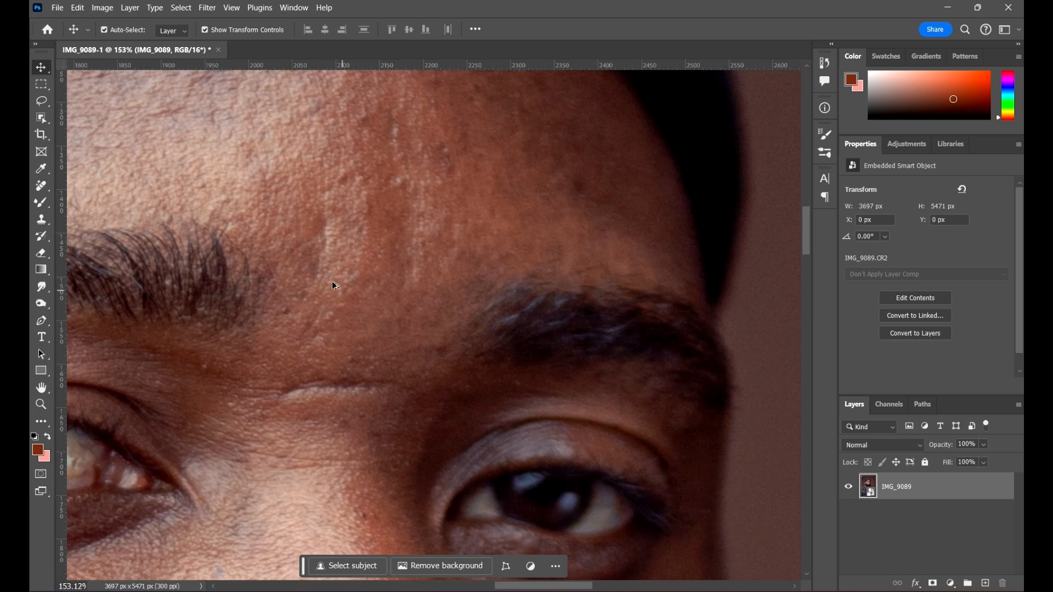
pyautogui.scroll(-4, 335, 285)
pyautogui.scroll(-1, 990, 521)
# Step: Make a rasterized duplicate of the IMG_9089 layer and hide the original Smart Object layer
pyautogui.moveTo(981, 488); pyautogui.dragTo(987, 584)
pyautogui.rightClick(970, 493)
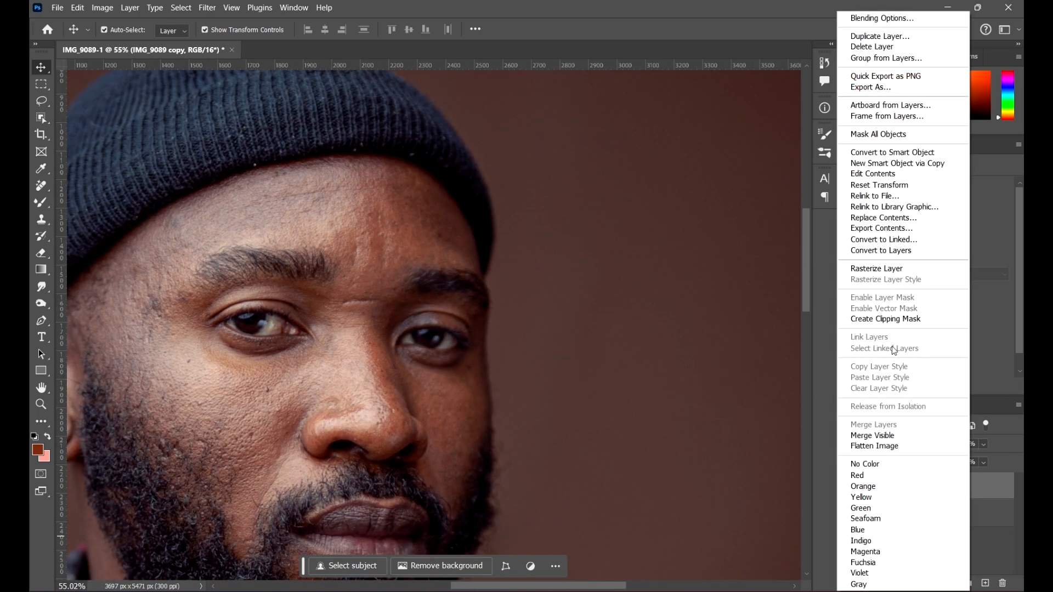
pyautogui.click(881, 269)
pyautogui.scroll(-2, 637, 273)
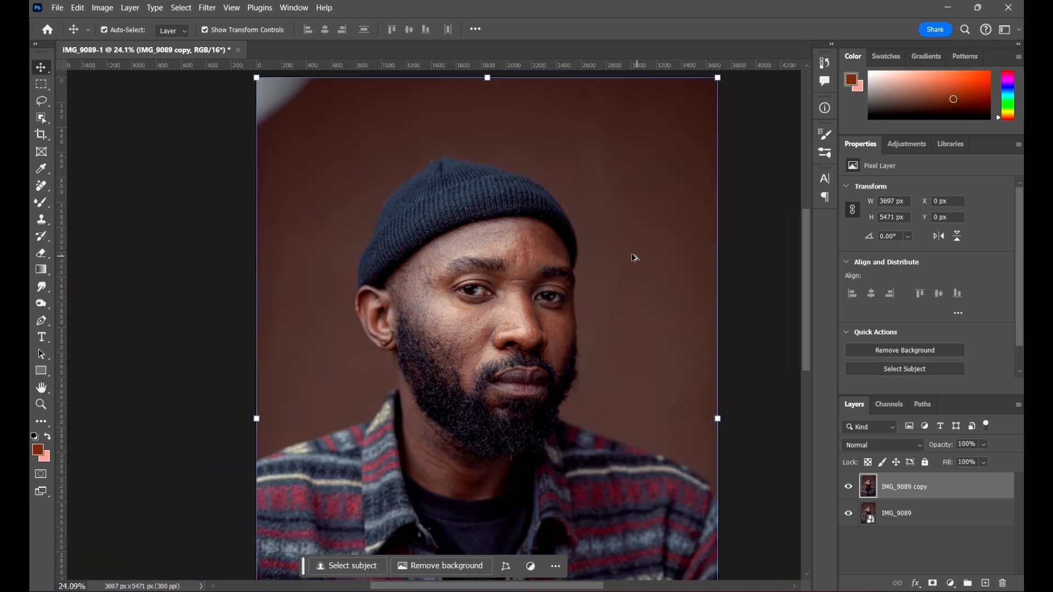
pyautogui.scroll(2, 639, 328)
pyautogui.moveTo(510, 204); pyautogui.dragTo(480, 174)
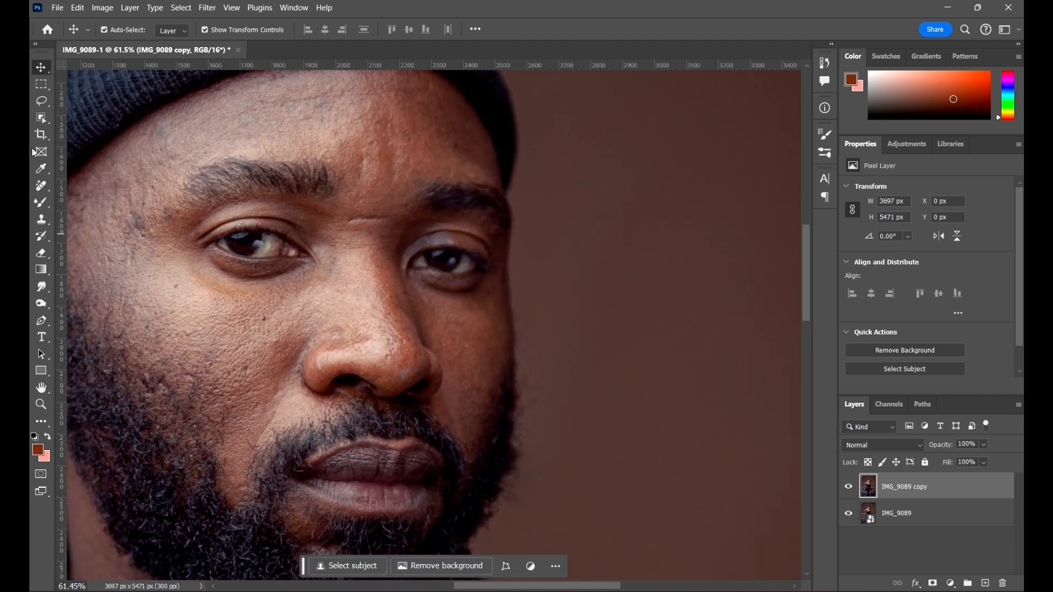
pyautogui.scroll(3, 417, 203)
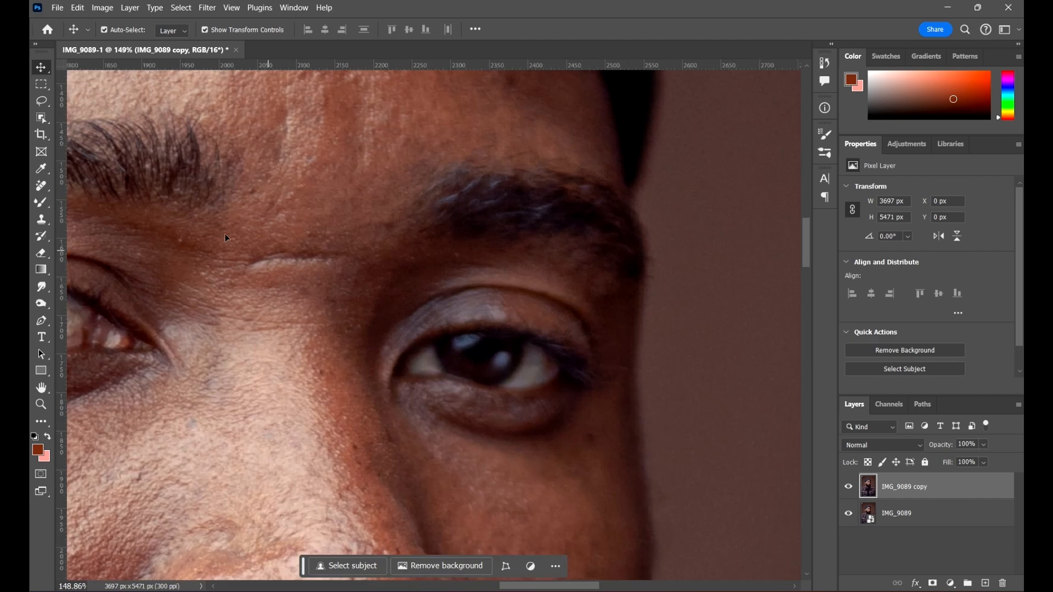
pyautogui.moveTo(249, 283); pyautogui.dragTo(284, 310)
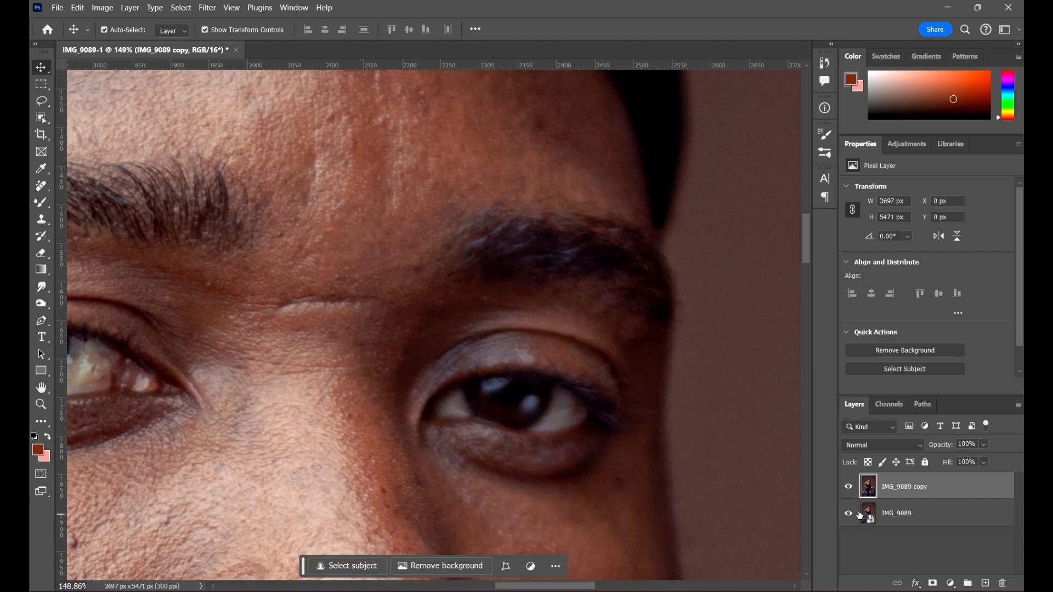
pyautogui.click(848, 514)
# Step: Erase the horizontal crease between the eyebrows and the dark spot on the shaded side of the forehead with the Remove Tool
pyautogui.click(39, 187)
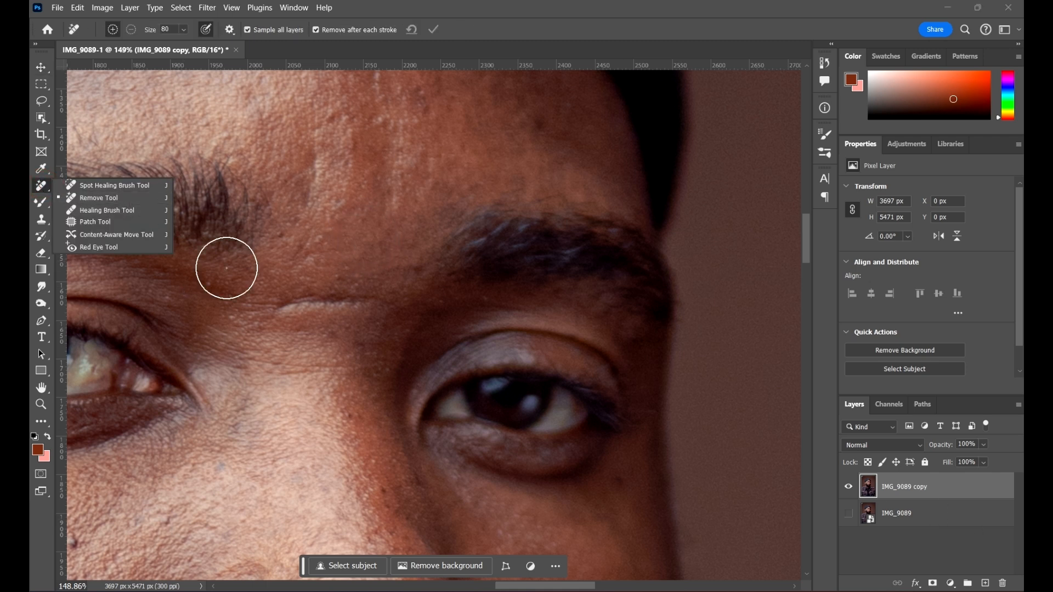
pyautogui.click(91, 201)
pyautogui.moveTo(286, 310); pyautogui.dragTo(366, 302)
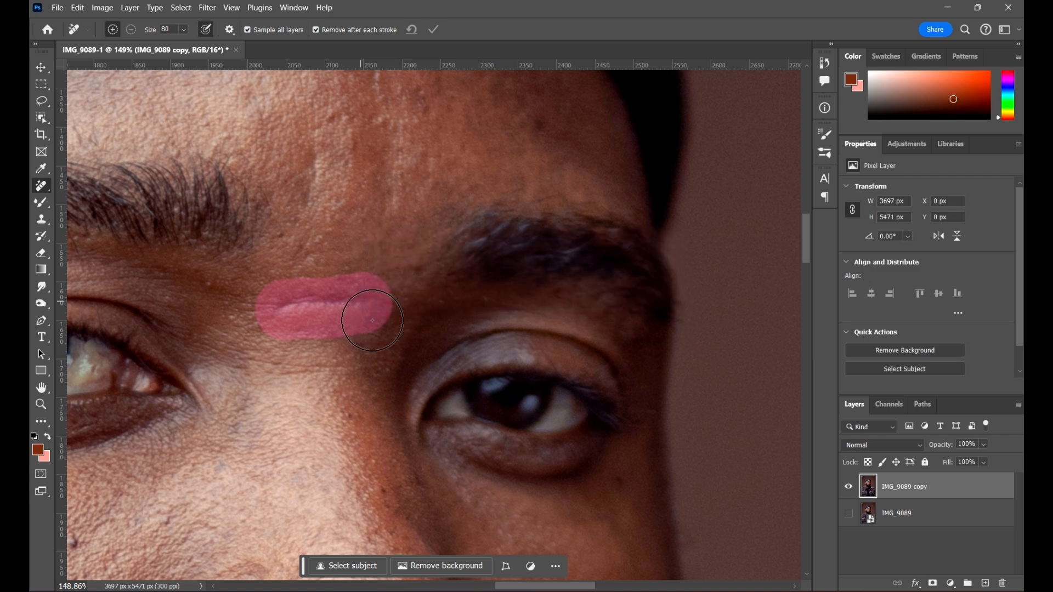
pyautogui.moveTo(547, 273); pyautogui.dragTo(475, 380)
pyautogui.click(478, 235)
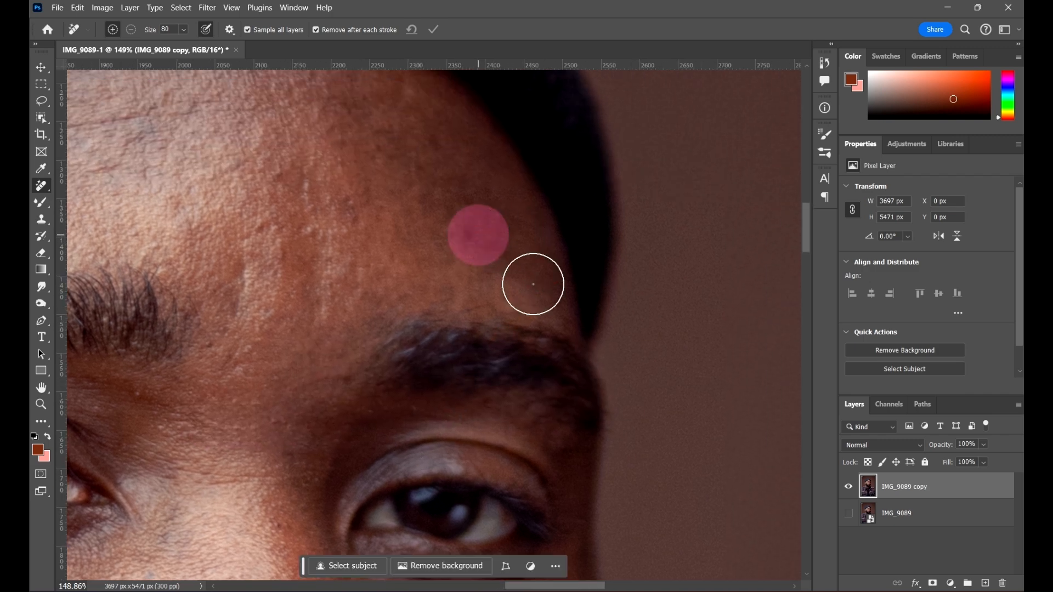
# Step: Reduce the Remove Tool size to 45 and erase the small blemish on the cheek near the beard
pyautogui.scroll(-5, 491, 230)
pyautogui.scroll(4, 404, 320)
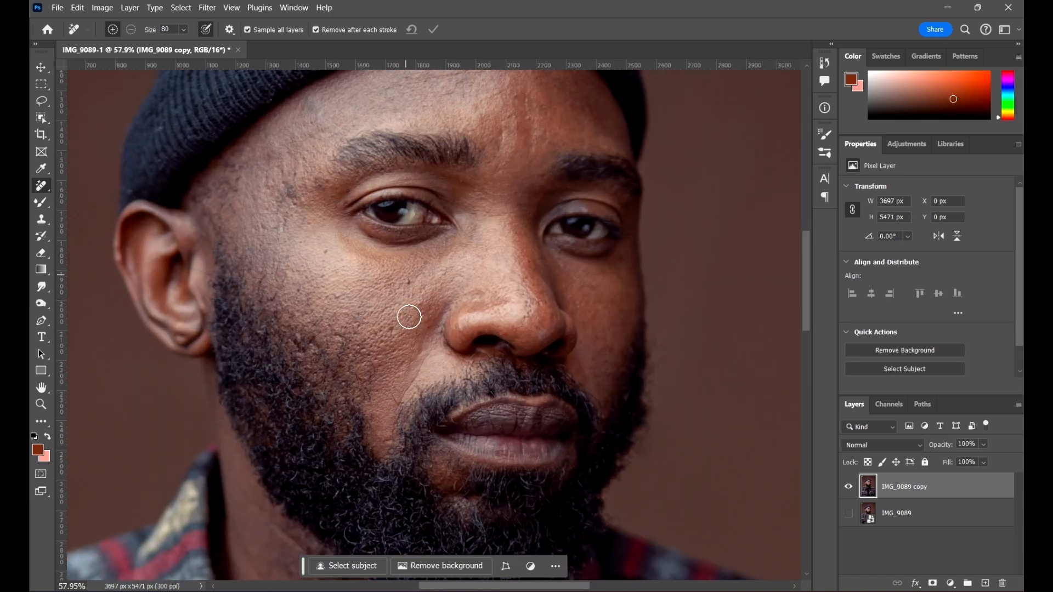
pyautogui.press('[')
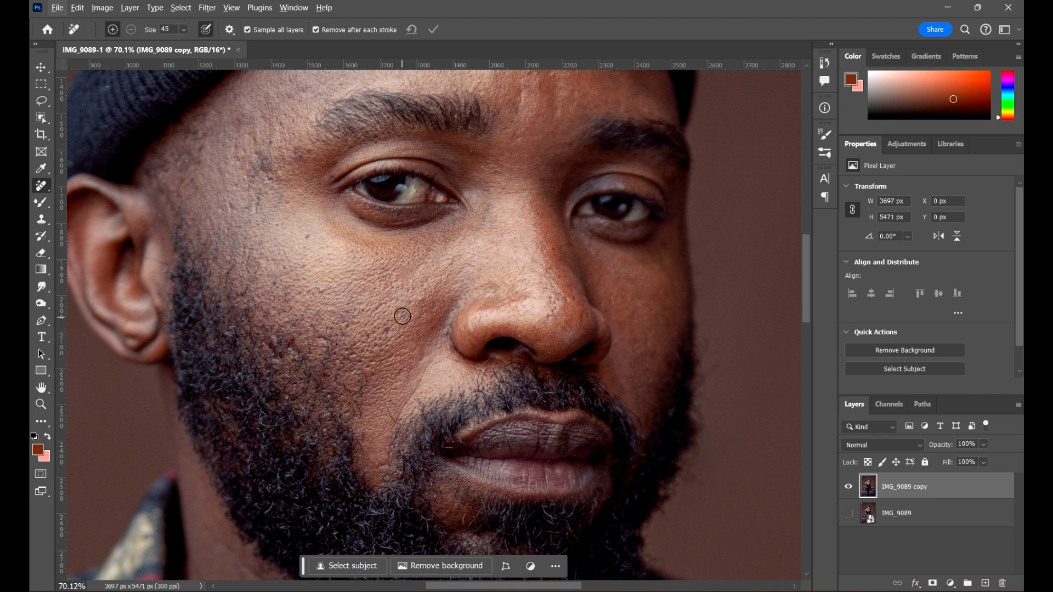
pyautogui.scroll(4, 402, 317)
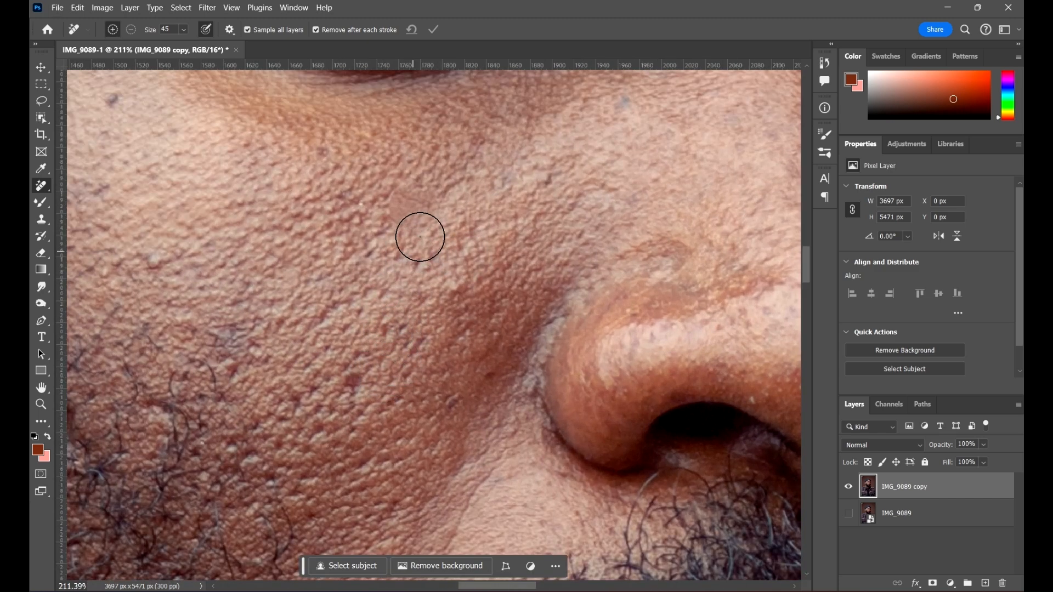
pyautogui.moveTo(413, 231); pyautogui.dragTo(390, 260)
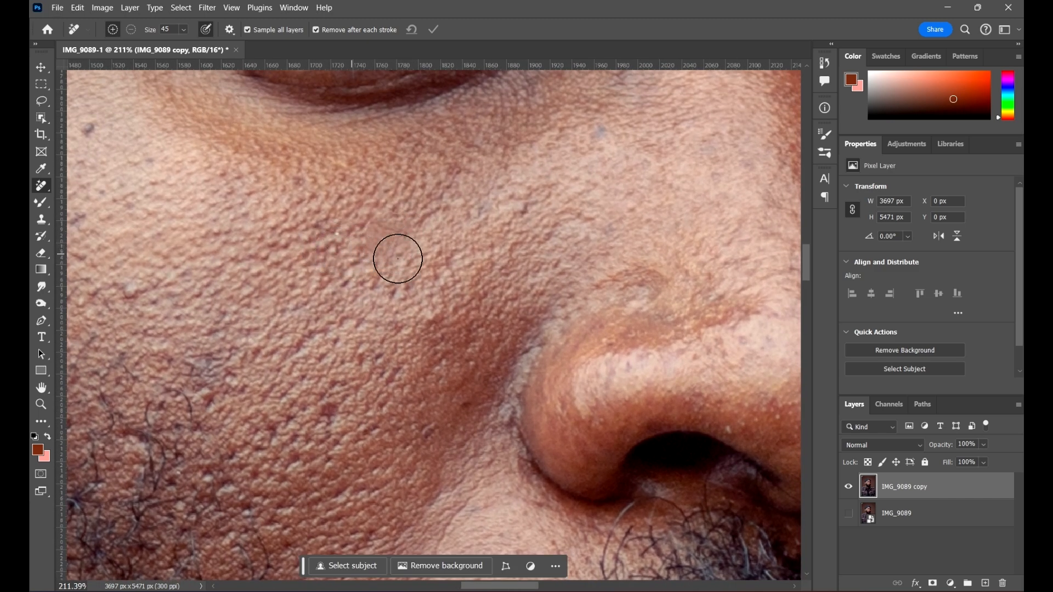
pyautogui.scroll(-2, 407, 238)
pyautogui.scroll(-3, 407, 237)
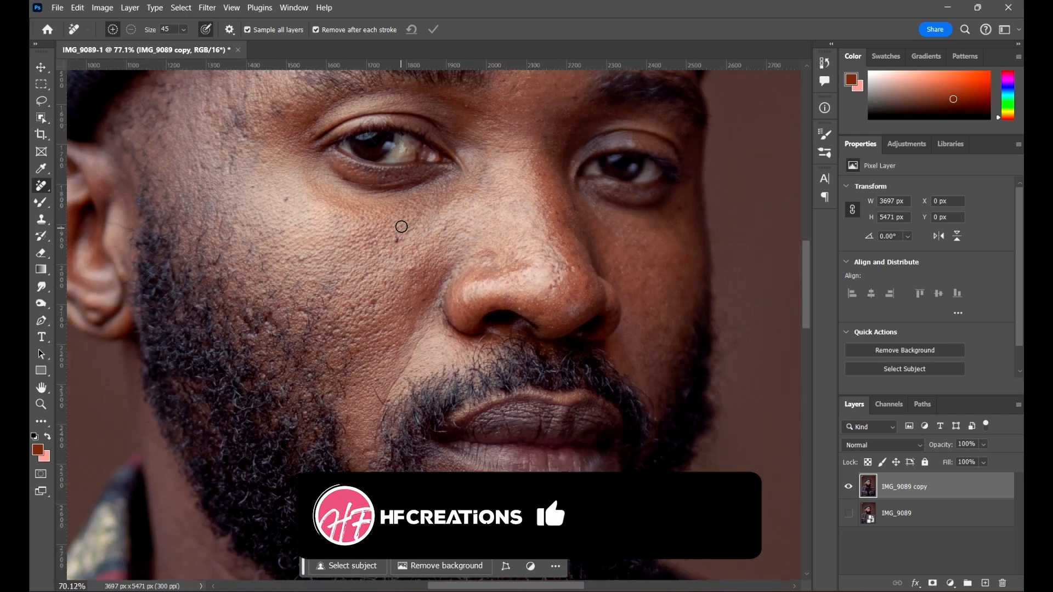
pyautogui.scroll(5, 402, 225)
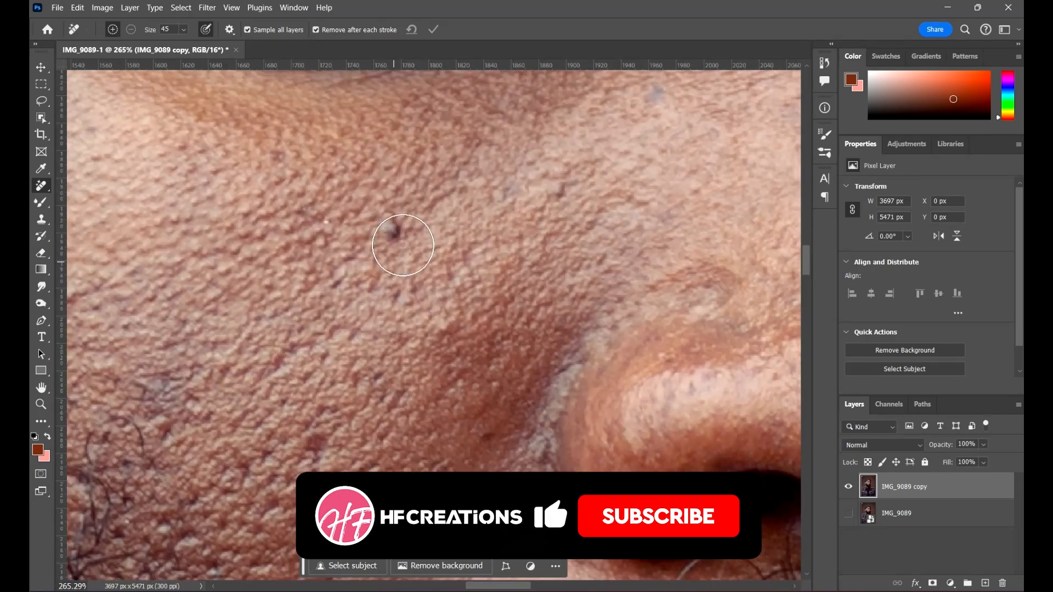
pyautogui.scroll(-2, 411, 242)
pyautogui.click(395, 257)
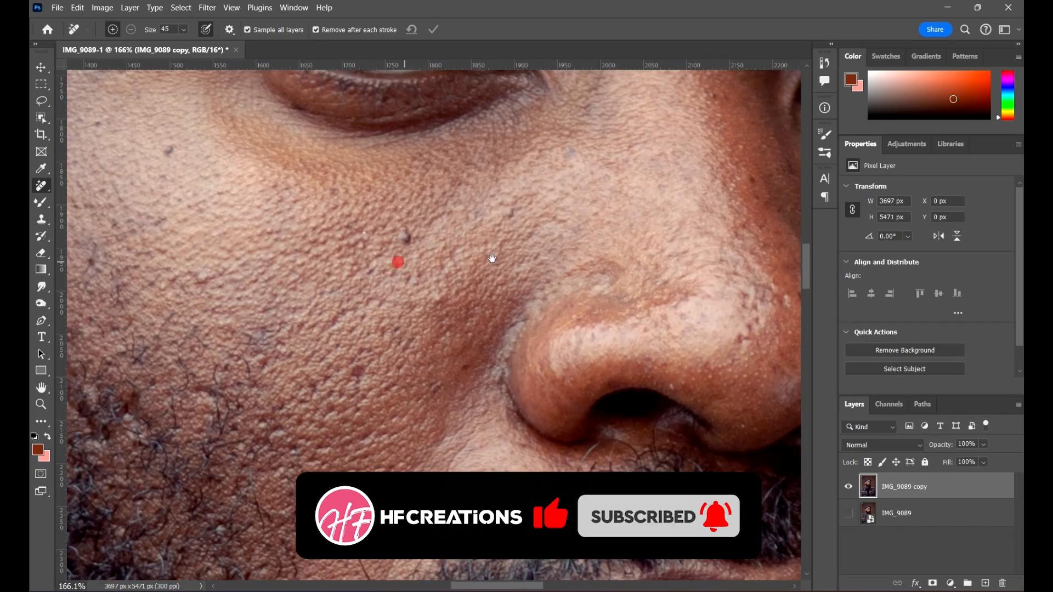
pyautogui.moveTo(394, 257); pyautogui.dragTo(489, 256)
pyautogui.click(290, 273)
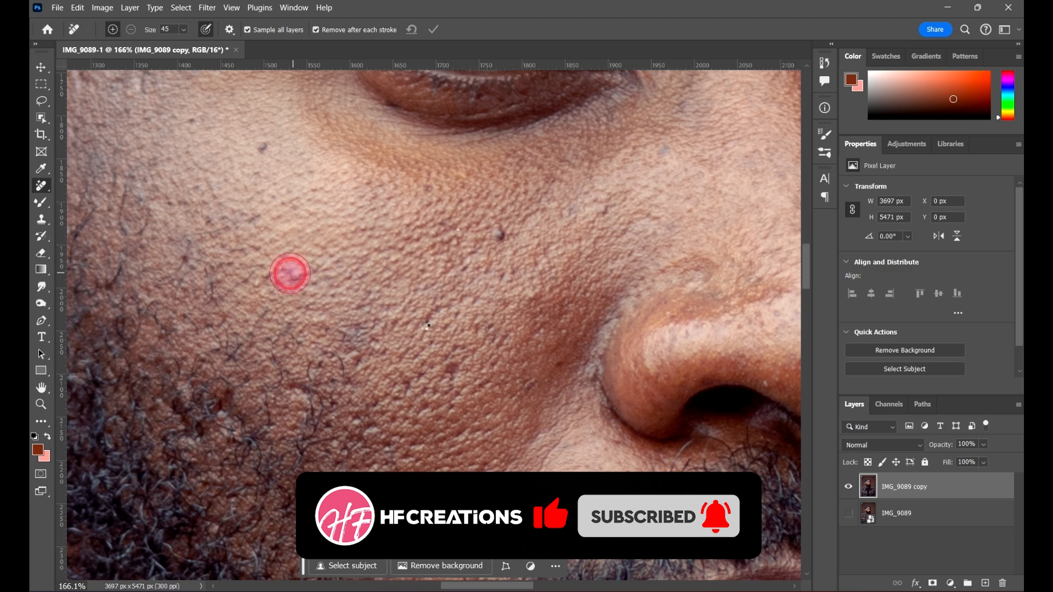
# Step: Switch to the Move Tool, deselect the layer and review the retouched face within the whole portrait
pyautogui.scroll(-1, 439, 233)
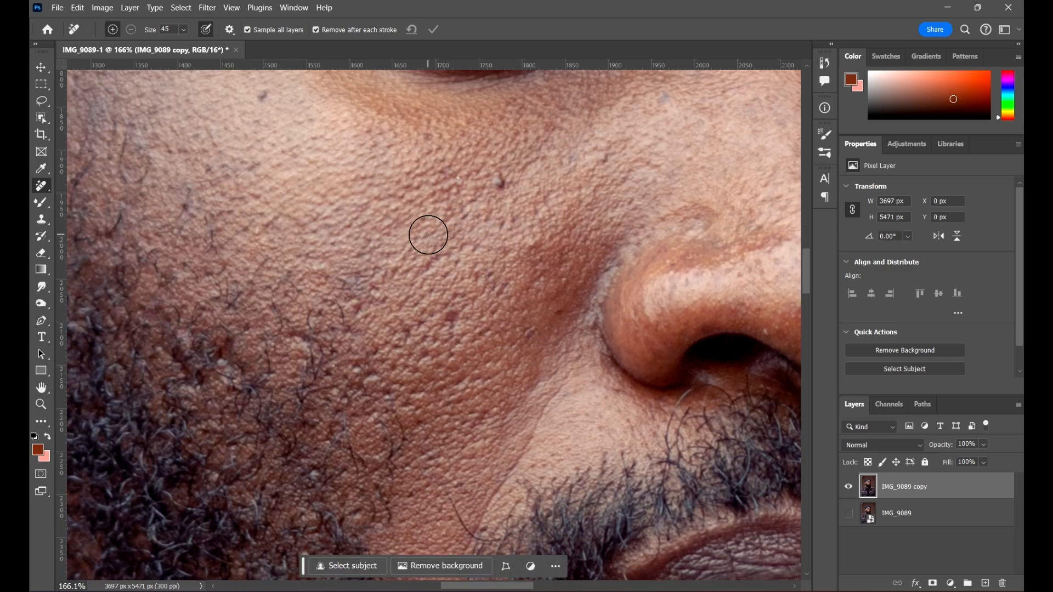
pyautogui.scroll(-4, 294, 197)
pyautogui.scroll(-4, 284, 197)
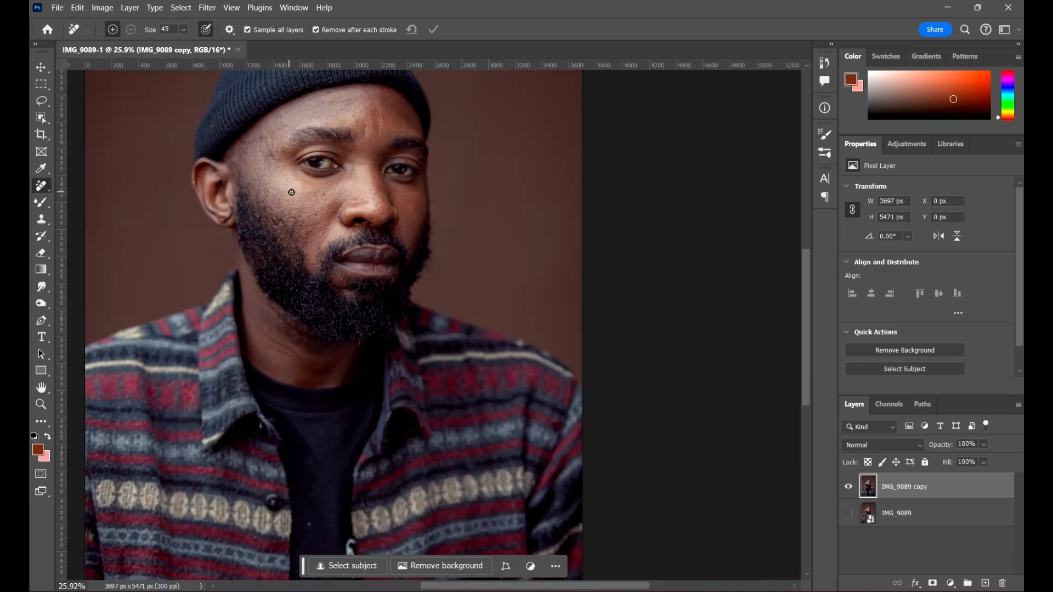
pyautogui.click(39, 68)
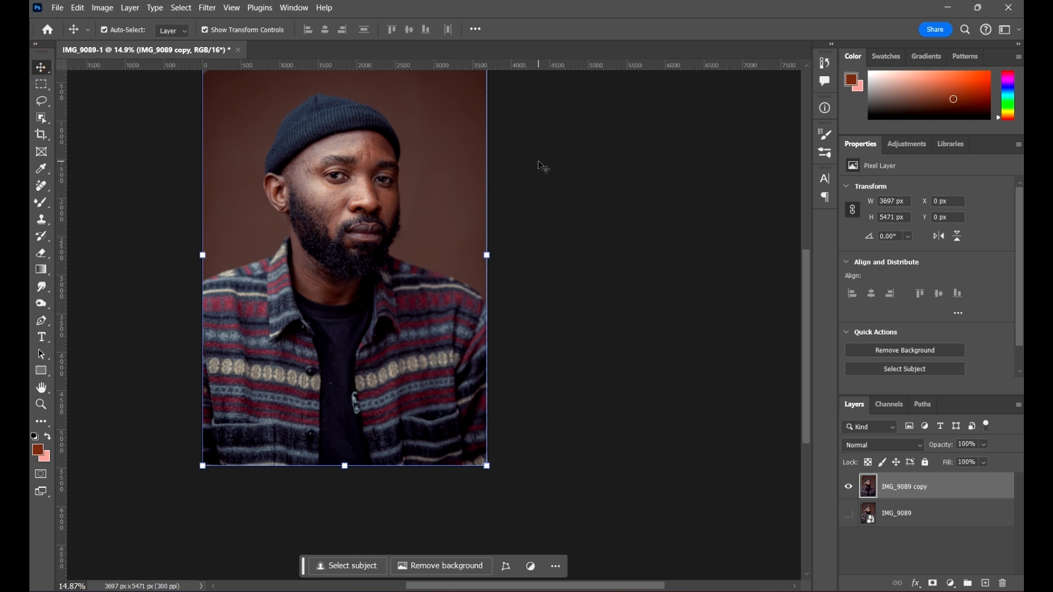
pyautogui.click(592, 164)
pyautogui.moveTo(390, 206); pyautogui.dragTo(442, 242)
pyautogui.scroll(4, 400, 244)
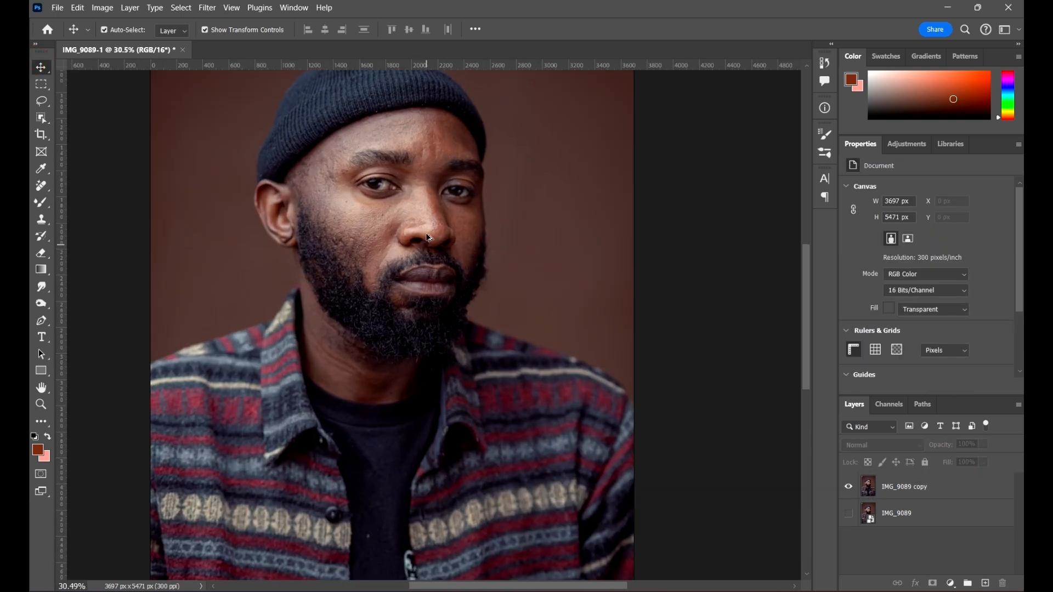
pyautogui.scroll(-4, 422, 215)
pyautogui.scroll(1, 538, 282)
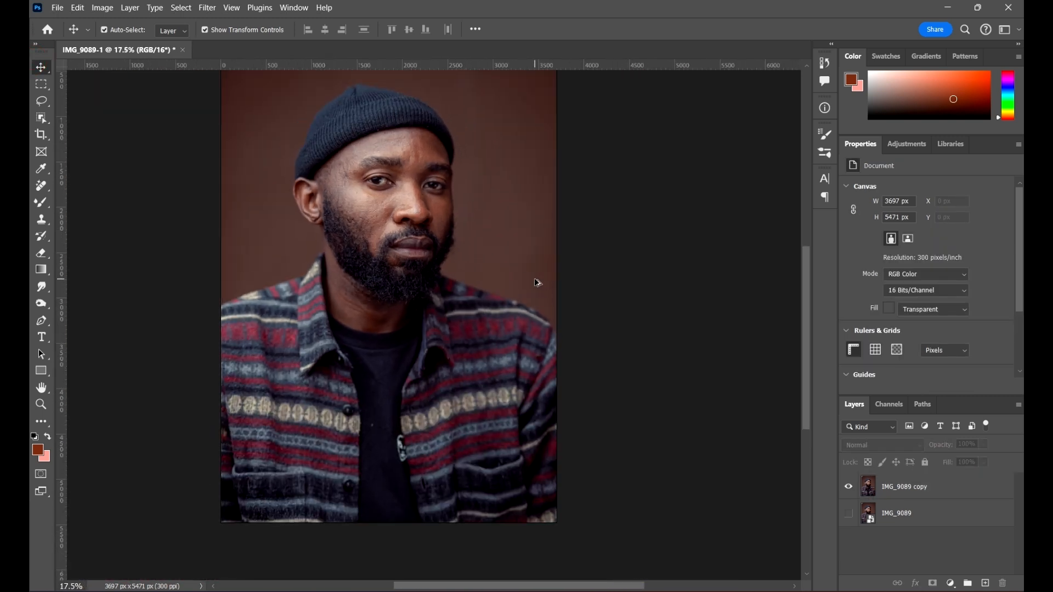
# Step: Duplicate the IMG_9089 copy layer twice and leave only the lower new duplicate visible and selected
pyautogui.click(954, 488)
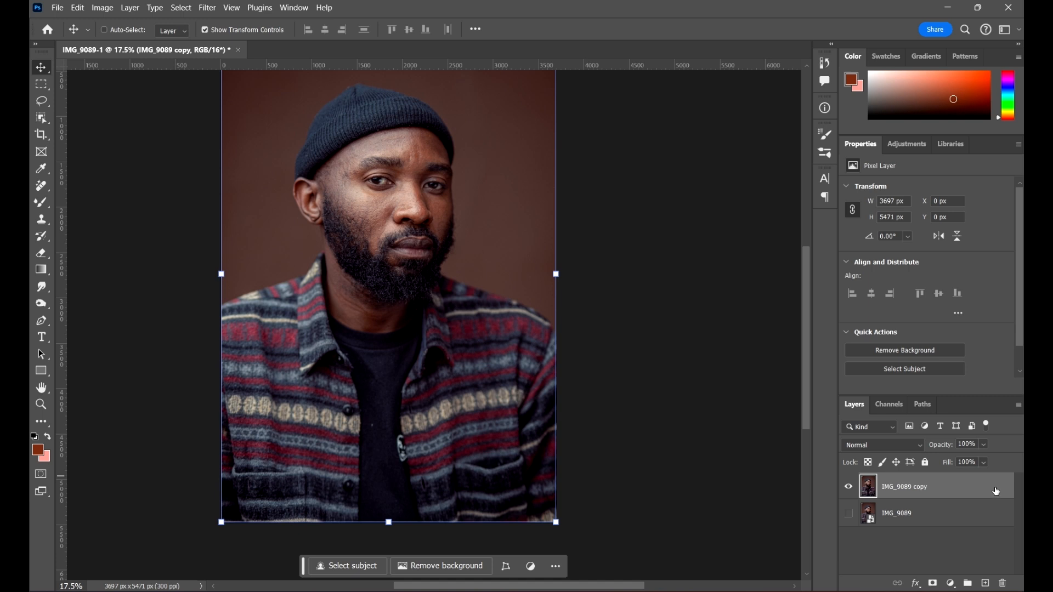
pyautogui.hotkey('ctrl', 'j')
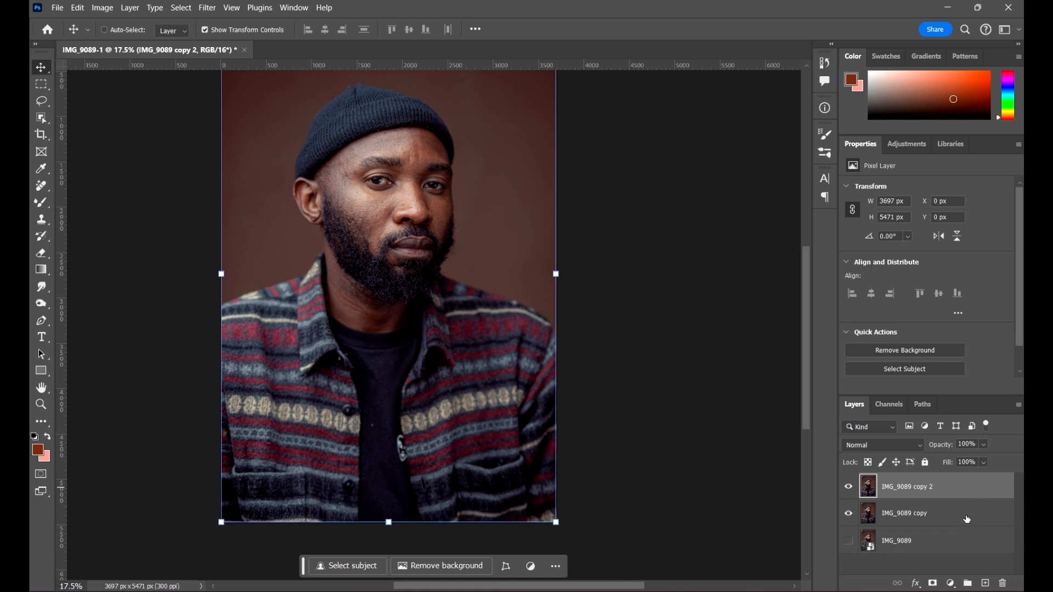
pyautogui.hotkey('ctrl', 'j')
pyautogui.click(850, 541)
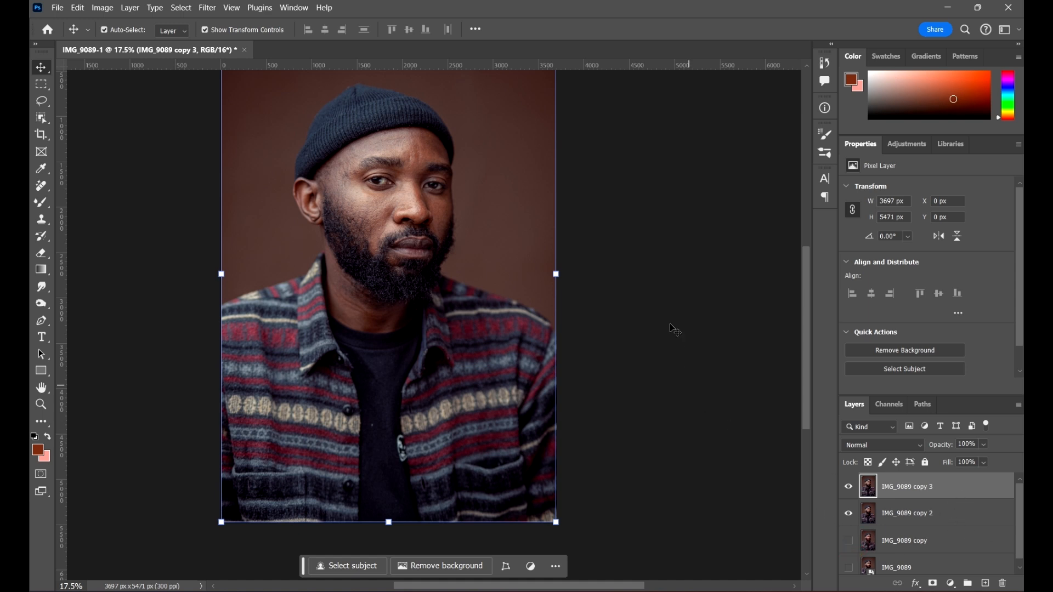
pyautogui.click(949, 516)
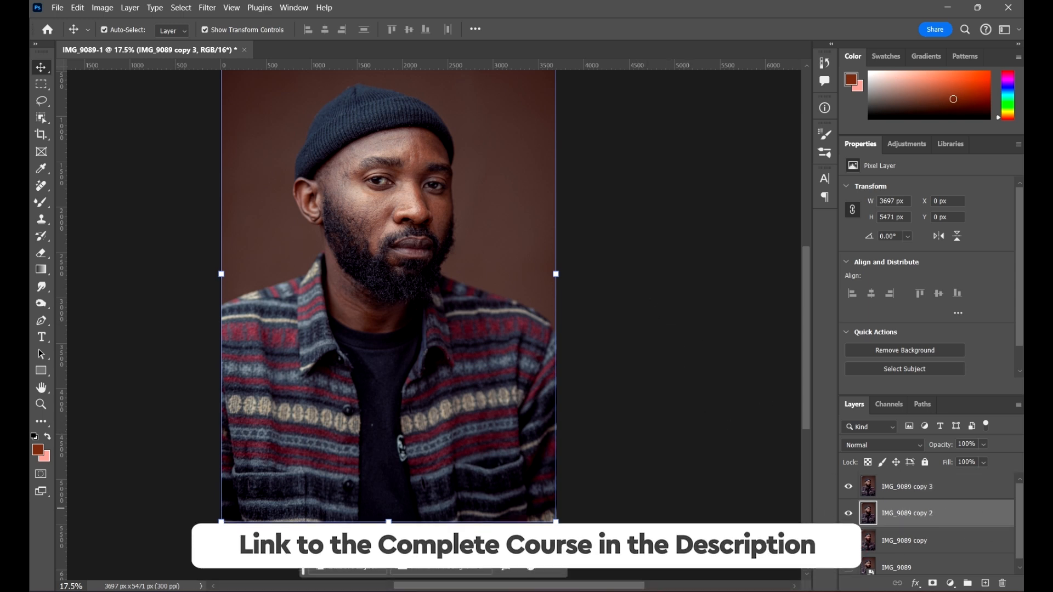
pyautogui.click(850, 486)
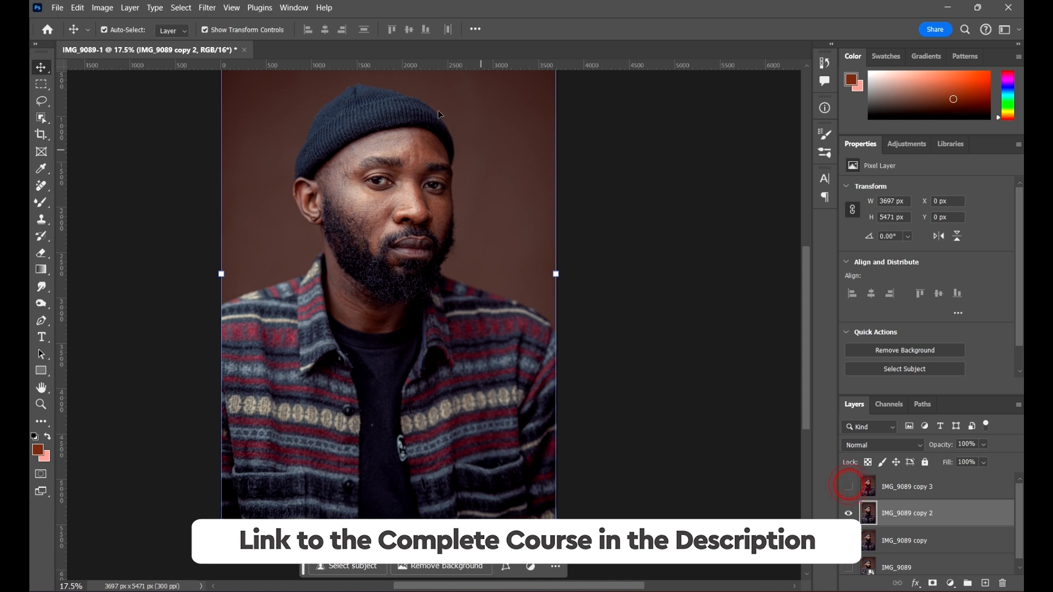
# Step: Start a Gaussian Blur on the IMG_9089 copy 2 layer and inspect its preview on the eyes and facial skin
pyautogui.moveTo(508, 209); pyautogui.dragTo(542, 256)
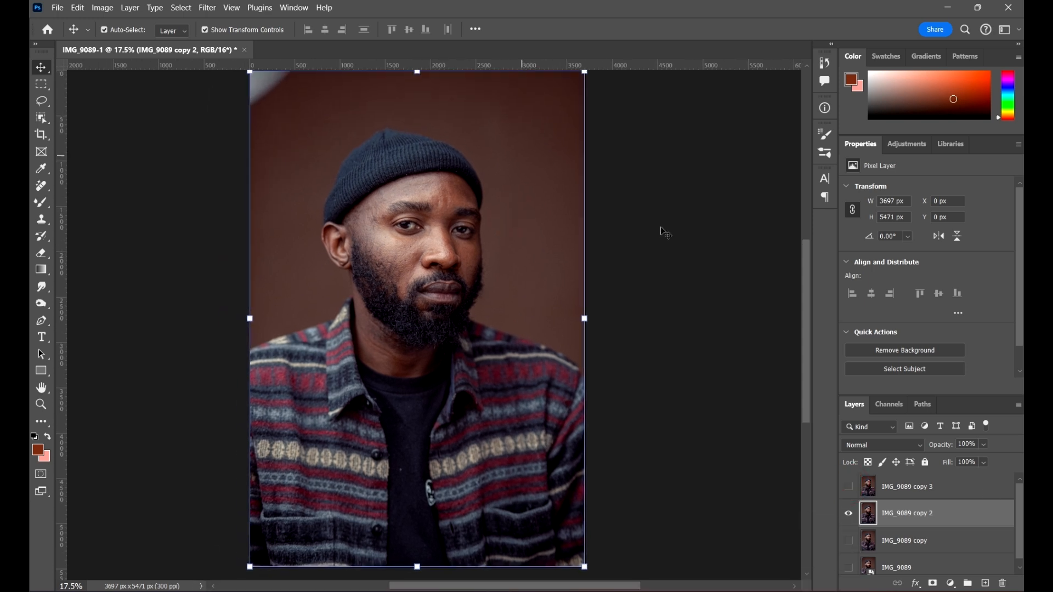
pyautogui.moveTo(451, 209); pyautogui.dragTo(439, 202)
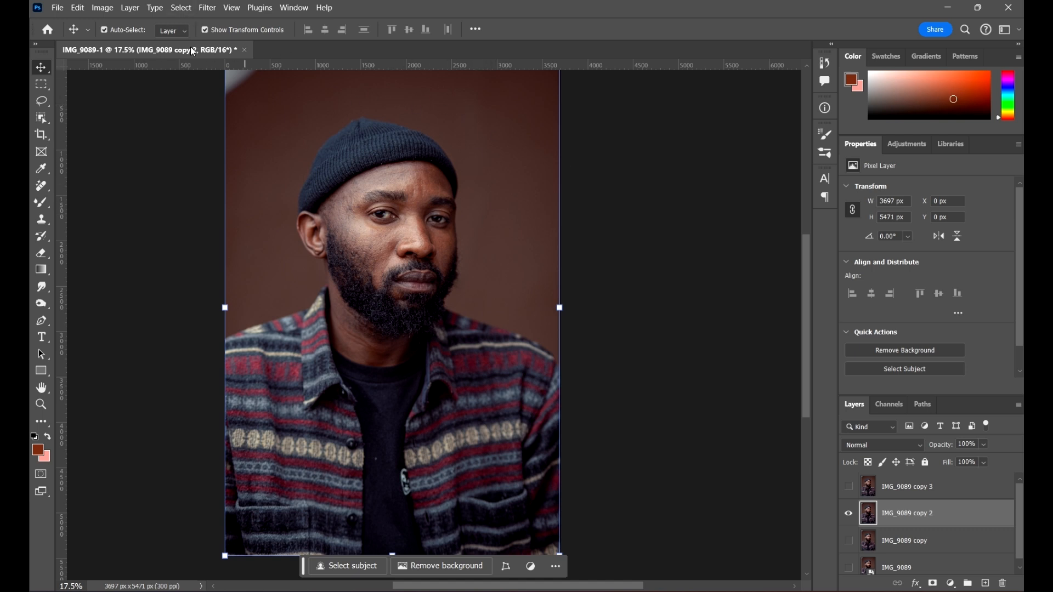
pyautogui.click(207, 8)
pyautogui.moveTo(305, 178)
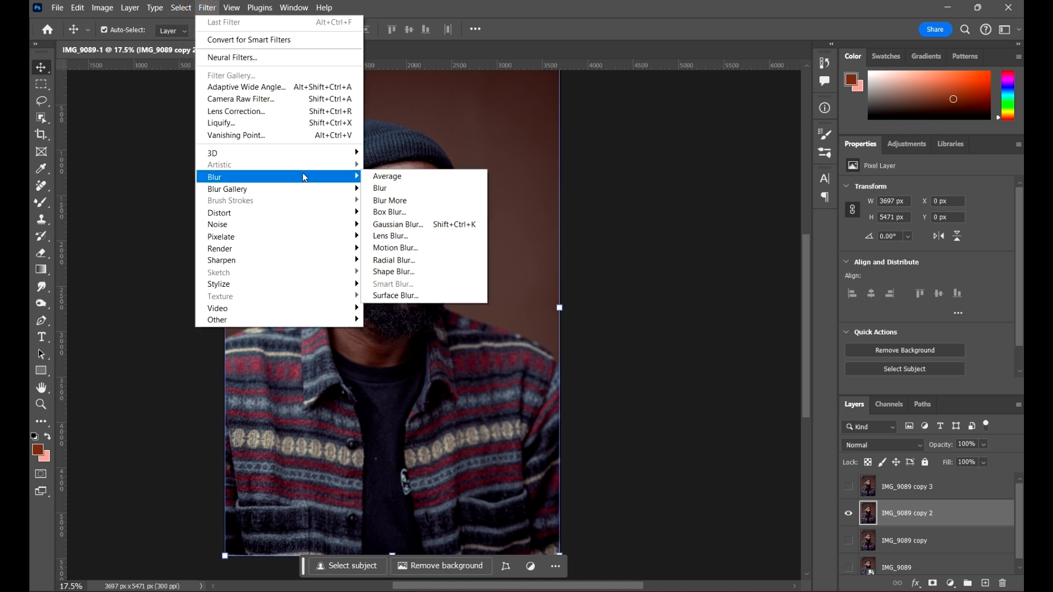
pyautogui.click(421, 225)
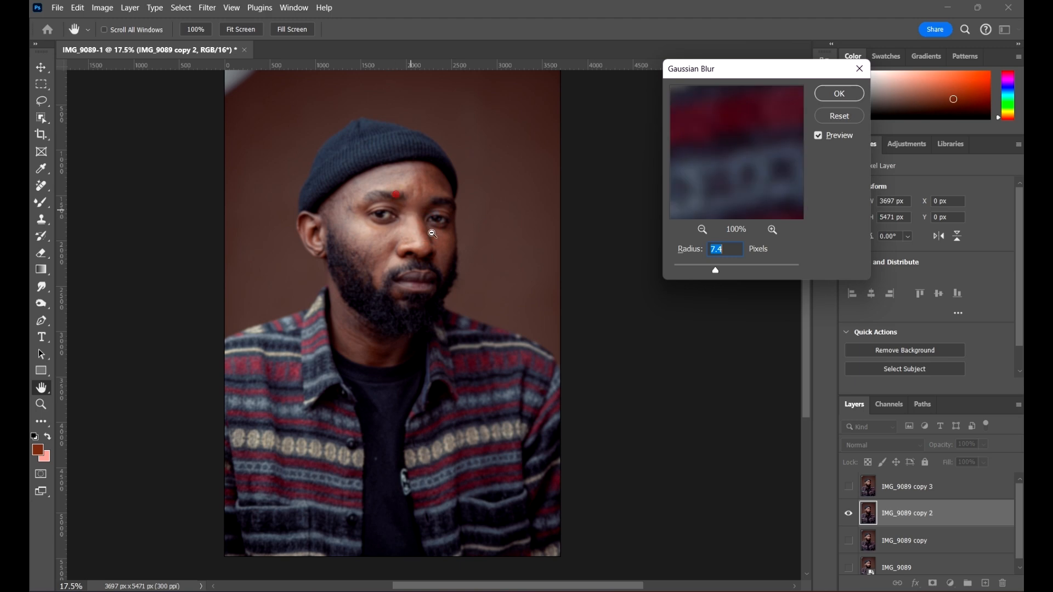
pyautogui.scroll(5, 432, 233)
pyautogui.moveTo(471, 268)
pyautogui.mouseDown()
pyautogui.moveTo(417, 199)
pyautogui.moveTo(466, 275)
pyautogui.moveTo(402, 245)
pyautogui.moveTo(462, 269)
pyautogui.mouseUp()
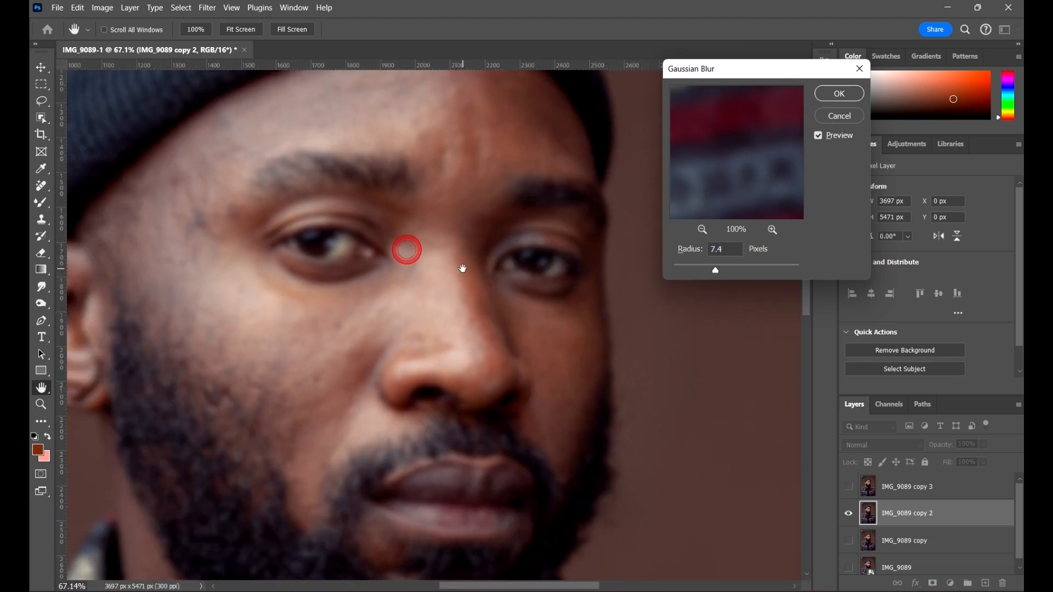
pyautogui.scroll(-2, 463, 269)
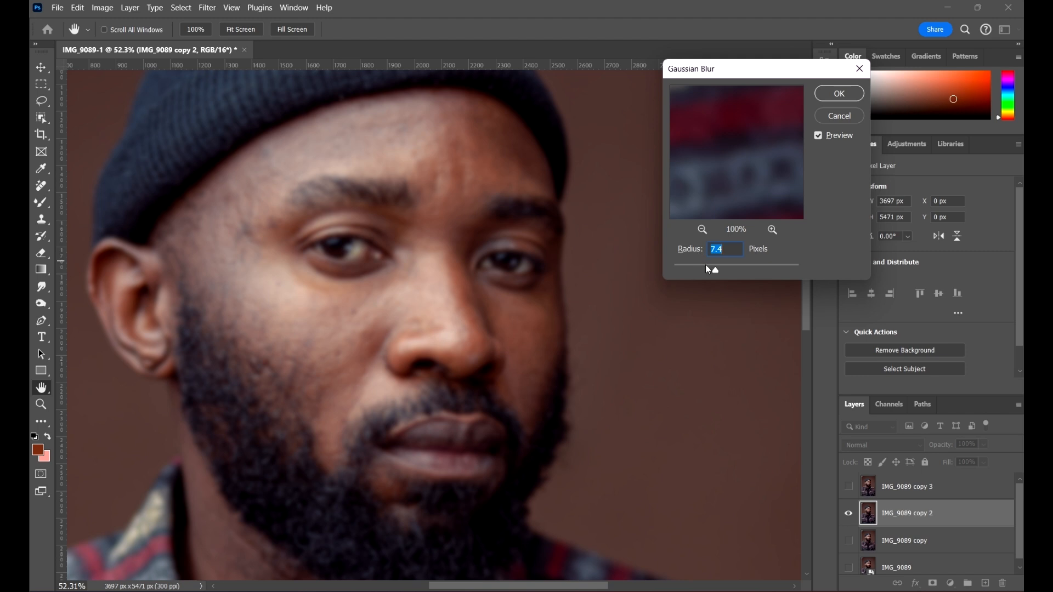
pyautogui.scroll(4, 579, 291)
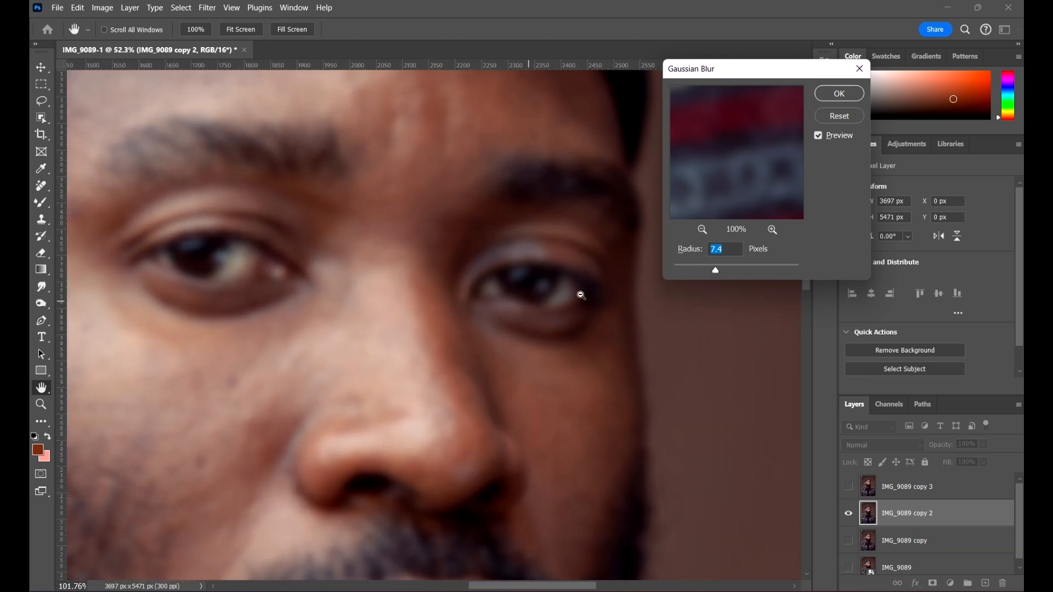
pyautogui.scroll(-8, 411, 305)
pyautogui.scroll(6, 411, 305)
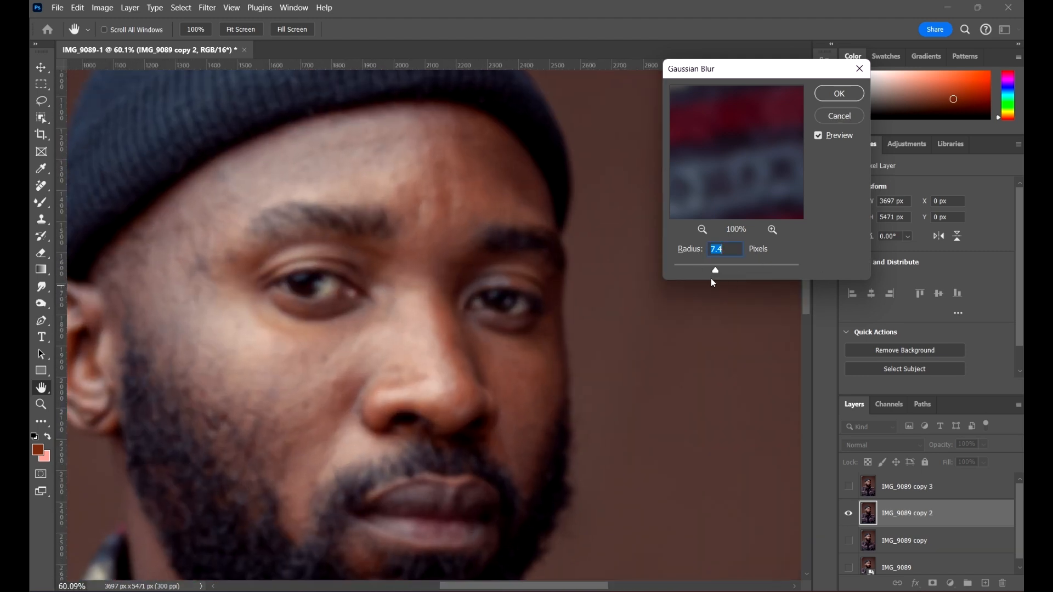
# Step: Set the Gaussian Blur radius to 7 pixels and apply it to the IMG_9089 copy 2 layer
pyautogui.moveTo(713, 271); pyautogui.dragTo(716, 271)
pyautogui.scroll(-1, 398, 303)
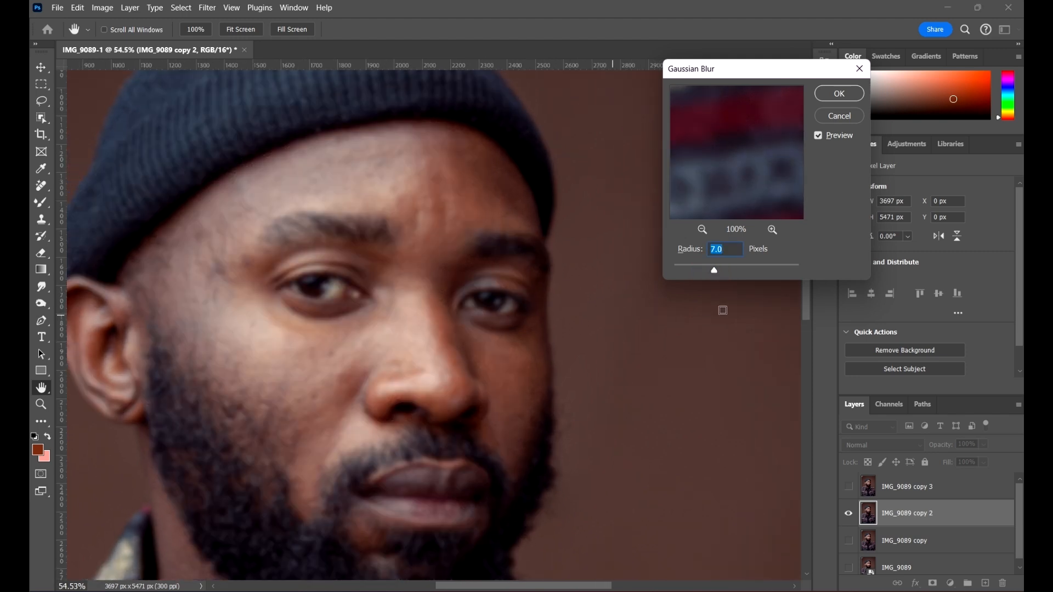
pyautogui.scroll(-5, 406, 238)
pyautogui.scroll(5, 472, 273)
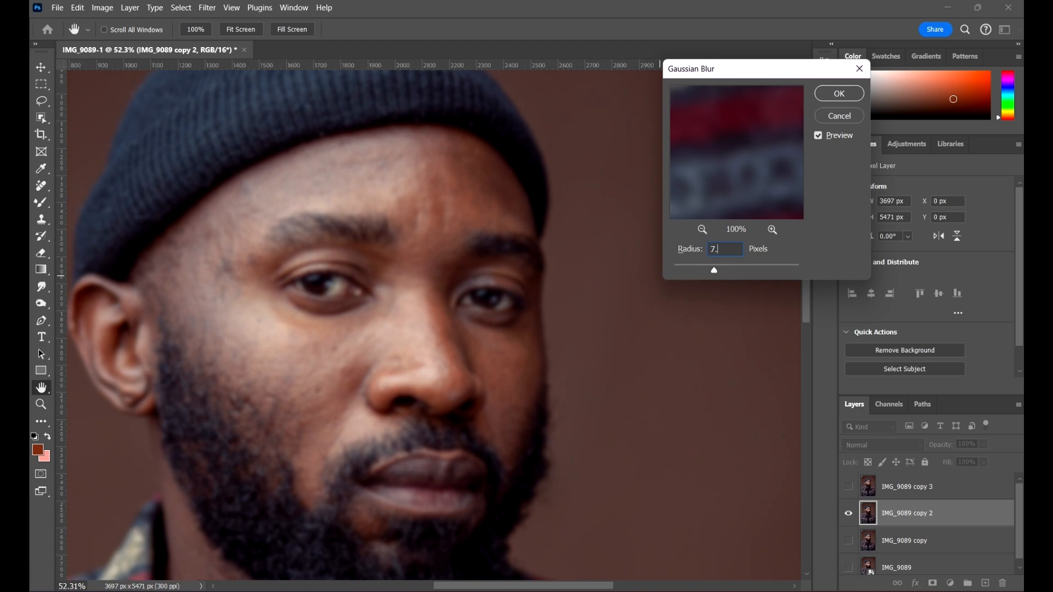
pyautogui.click(836, 94)
pyautogui.scroll(-4, 409, 236)
pyautogui.scroll(-5, 400, 219)
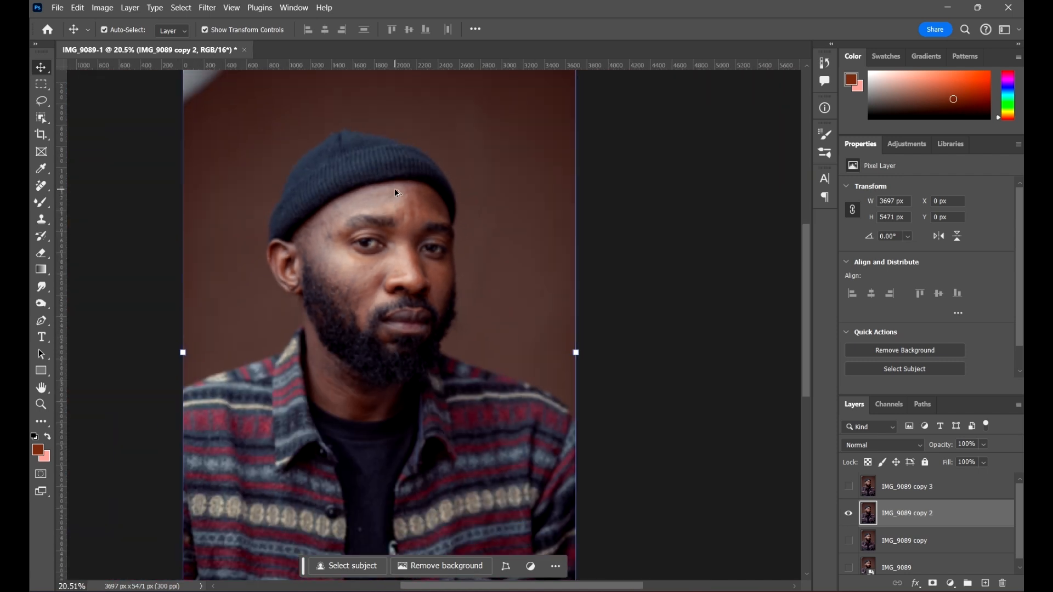
# Step: Select the IMG_9089 copy 3 layer and make it visible above the blurred layer
pyautogui.scroll(5, 398, 236)
pyautogui.scroll(1, 398, 237)
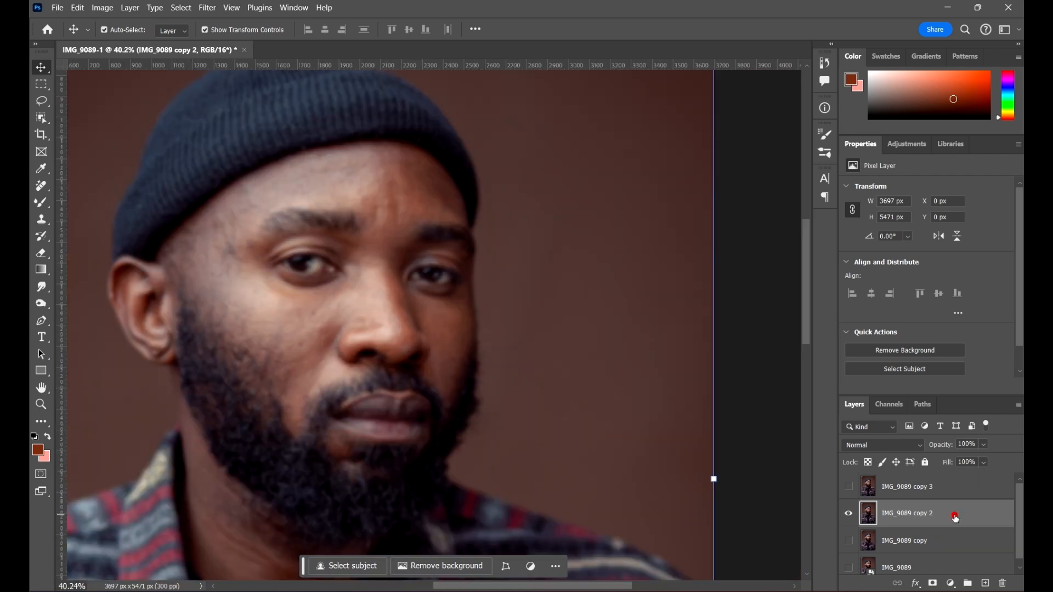
pyautogui.click(960, 487)
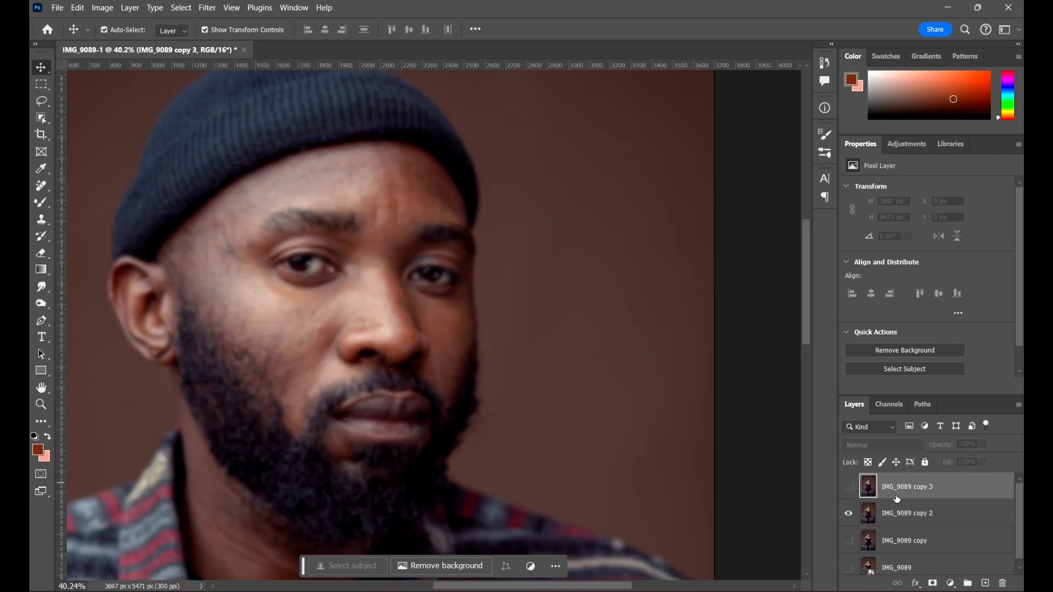
pyautogui.click(849, 488)
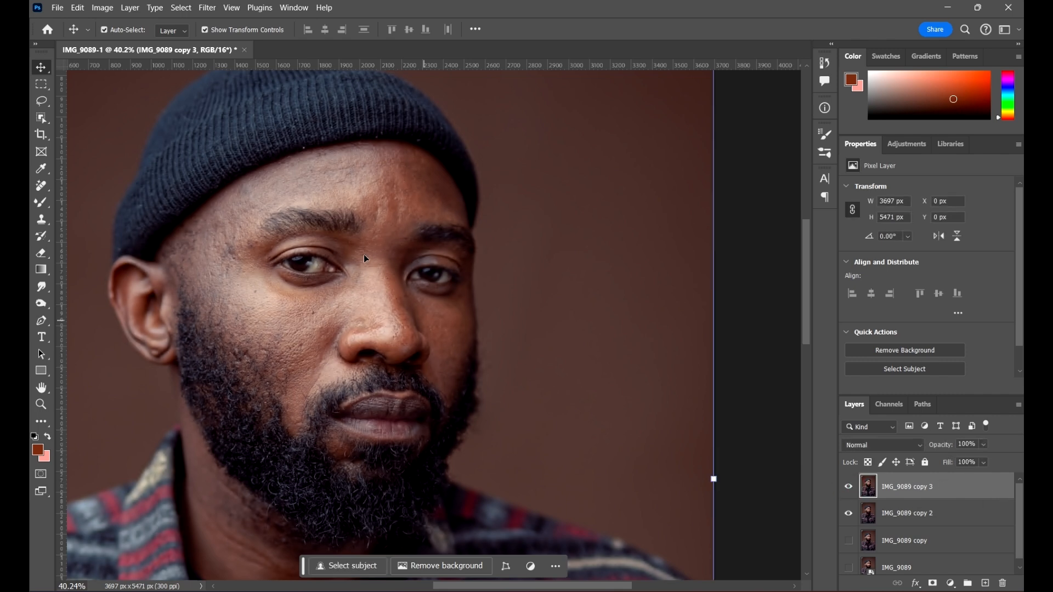
# Step: Start Apply Image on the IMG_9089 copy 3 layer with IMG_9089 copy 2 as source layer and RGB as channel
pyautogui.scroll(-3, 354, 225)
pyautogui.click(102, 8)
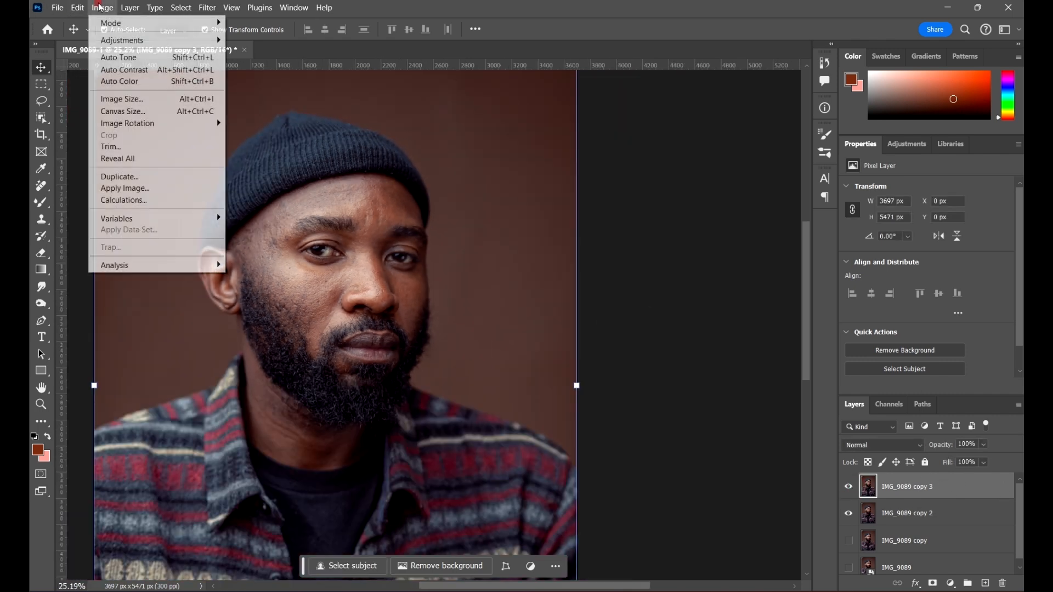
pyautogui.click(164, 188)
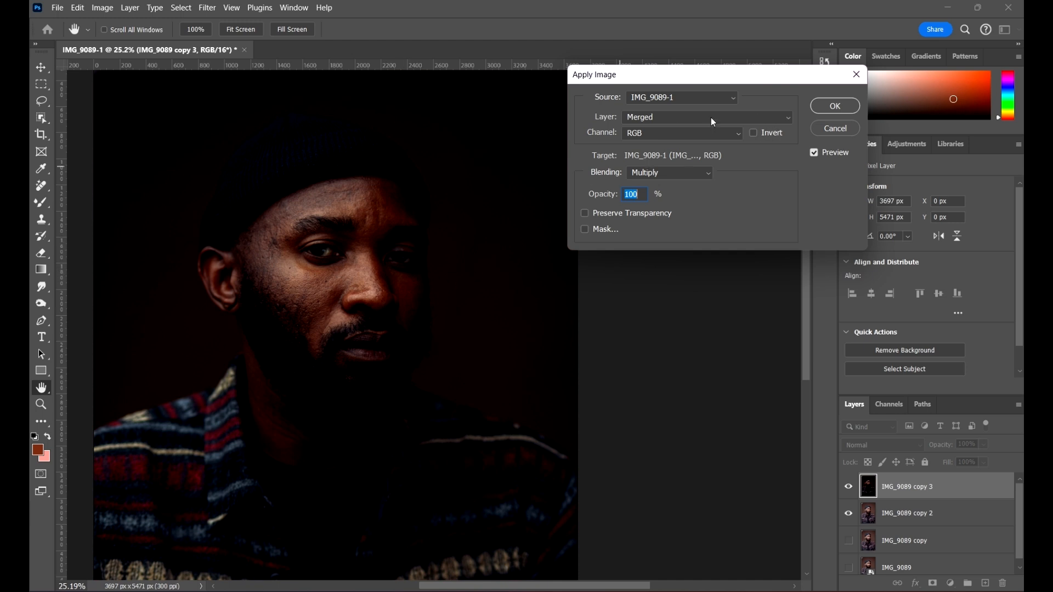
pyautogui.click(692, 120)
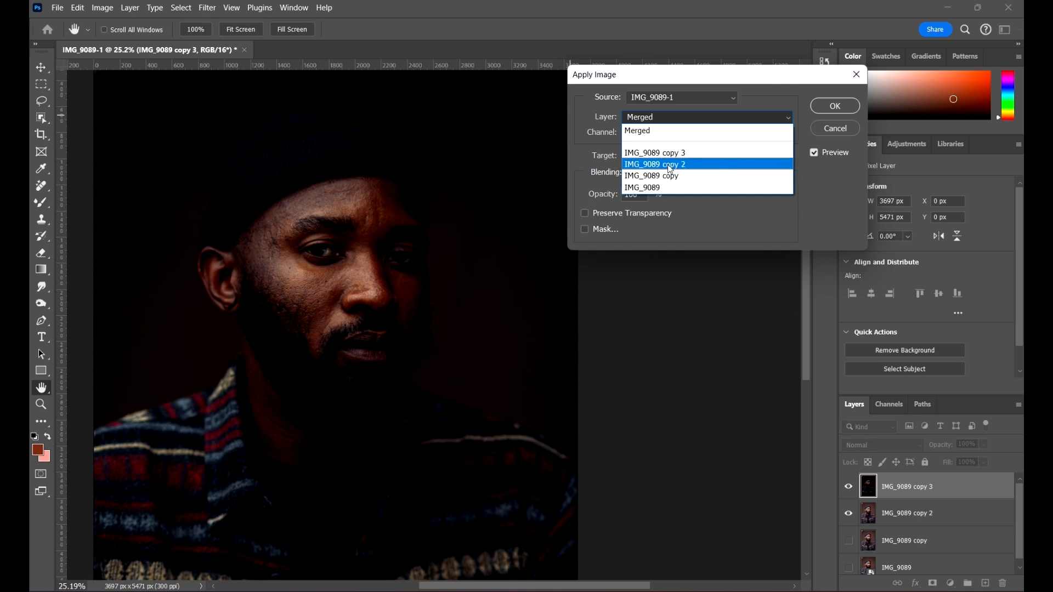
pyautogui.click(700, 164)
pyautogui.hotkey('alt', 'k')
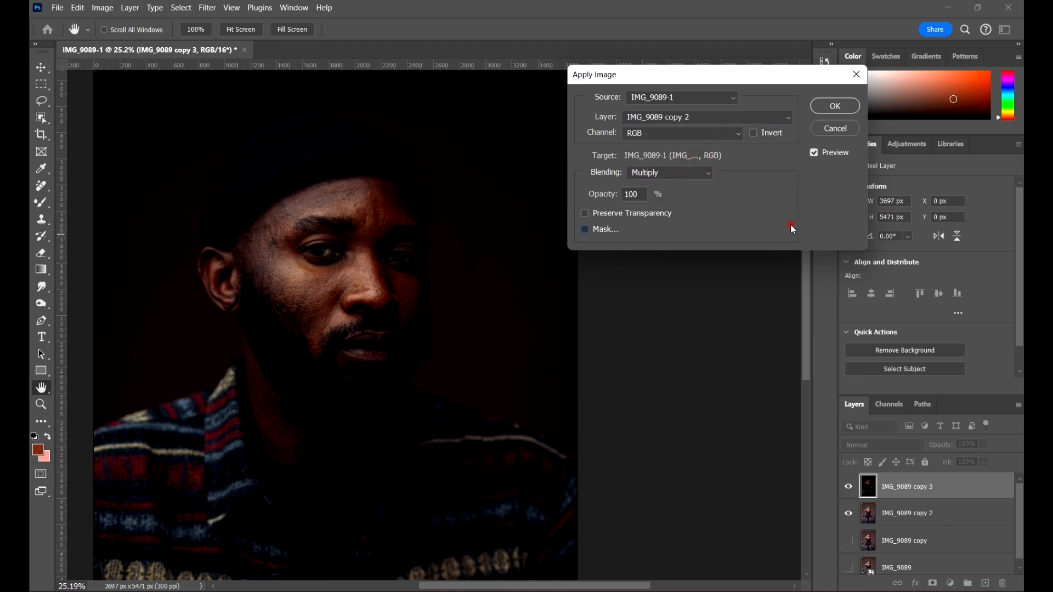
pyautogui.click(585, 230)
pyautogui.click(673, 140)
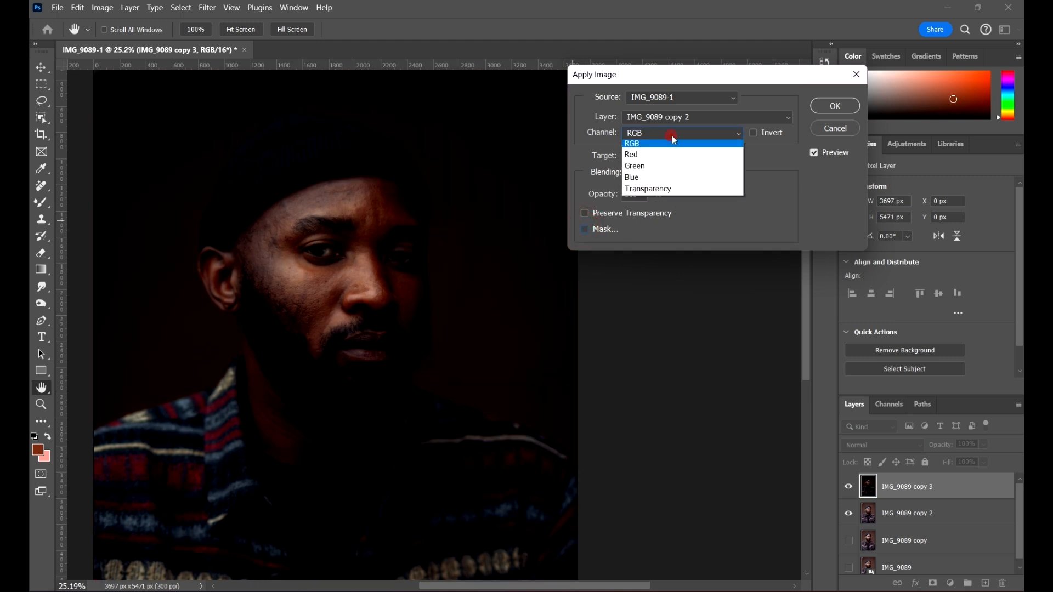
pyautogui.click(672, 136)
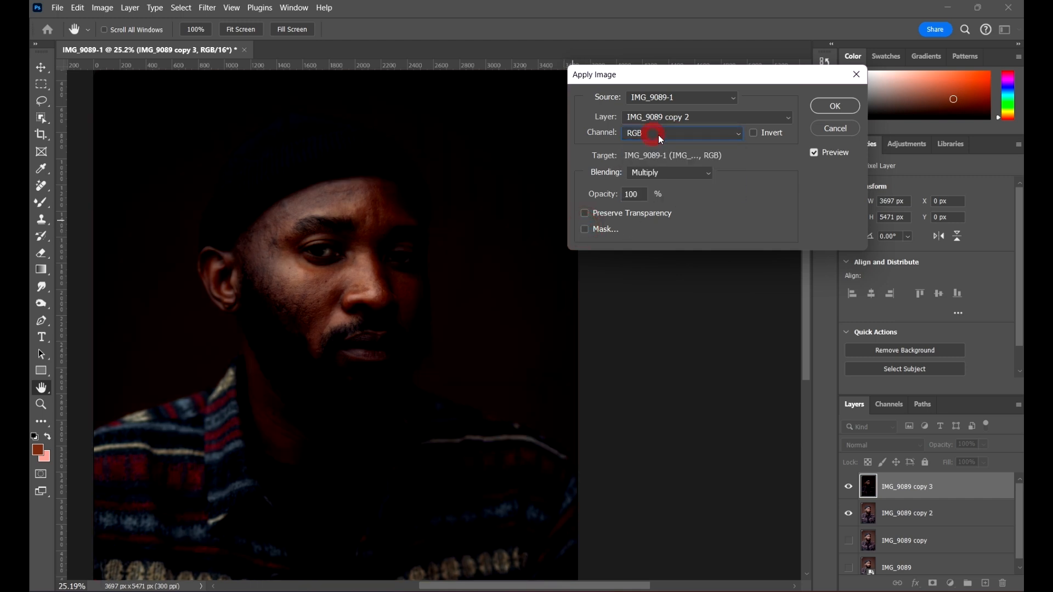
# Step: Apply the inverted RGB channel of IMG_9089 copy 2 to IMG_9089 copy 3 with Add blending and a scale of 2
pyautogui.click(687, 178)
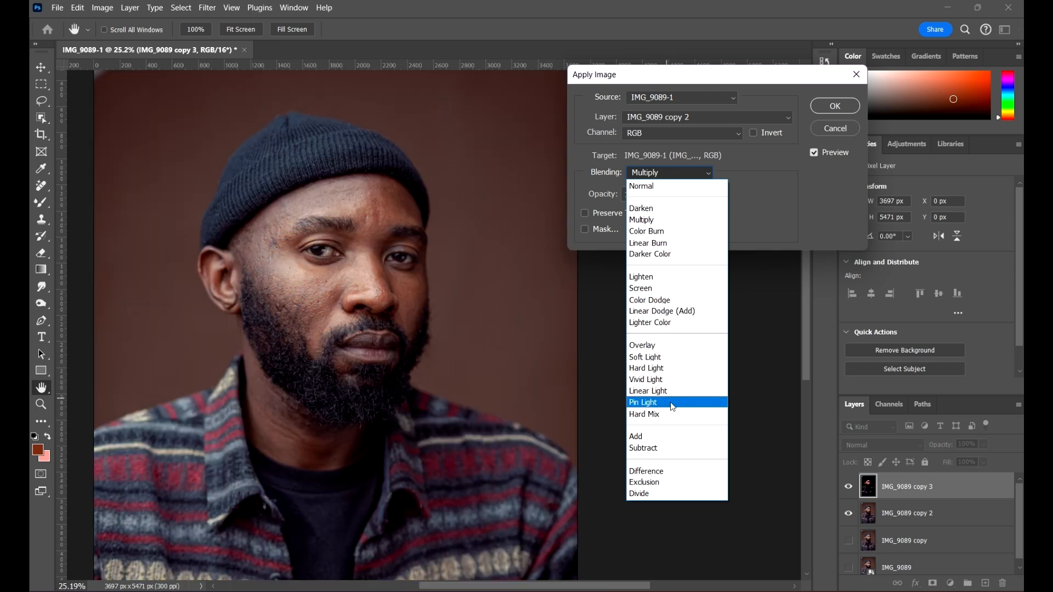
pyautogui.click(666, 437)
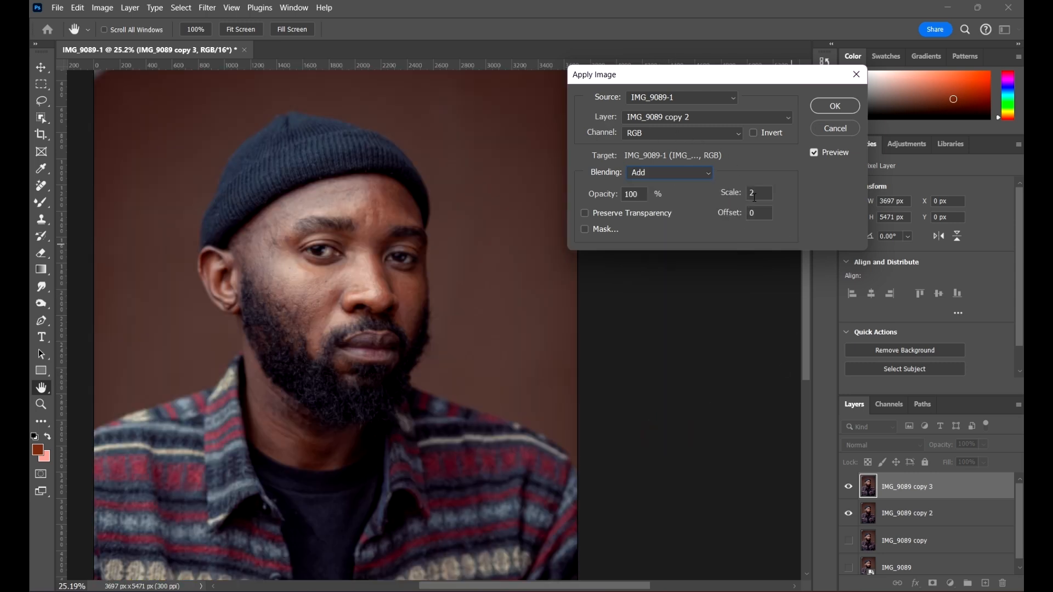
pyautogui.doubleClick(760, 194)
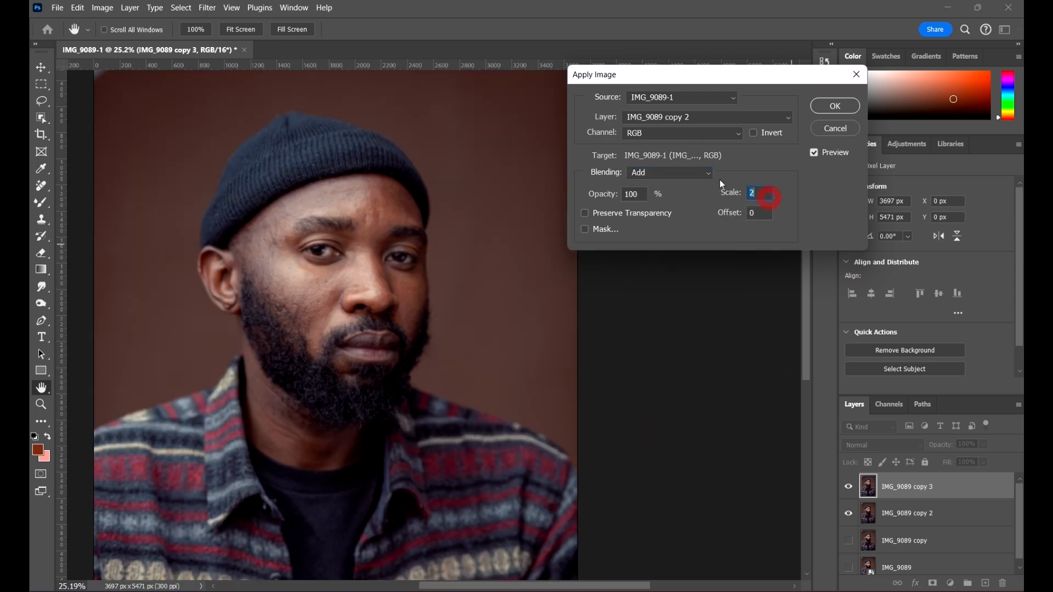
pyautogui.click(760, 133)
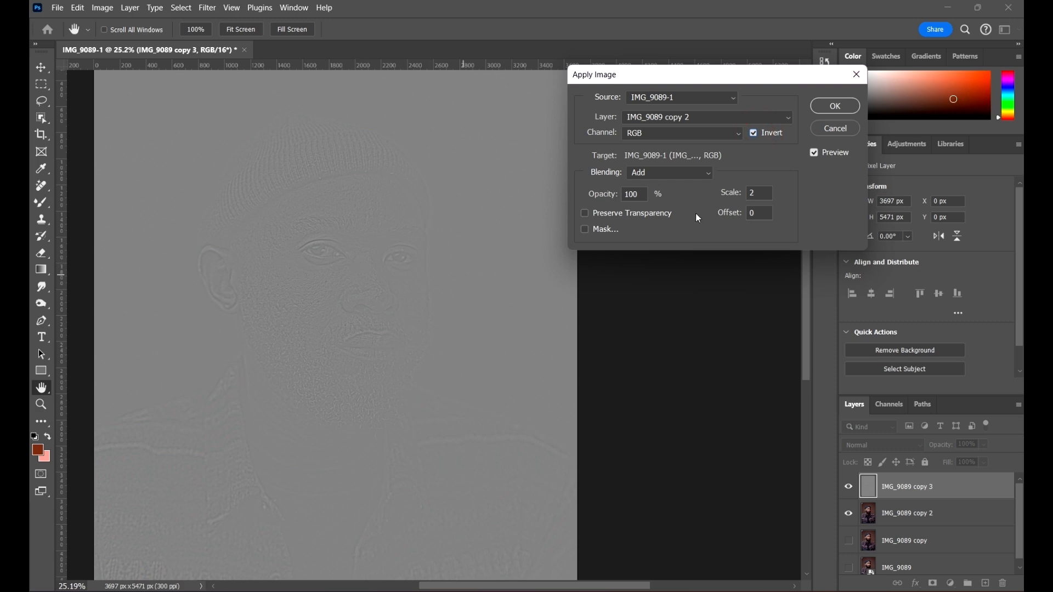
pyautogui.moveTo(303, 228); pyautogui.dragTo(349, 285)
pyautogui.hotkey('alt', 'i')
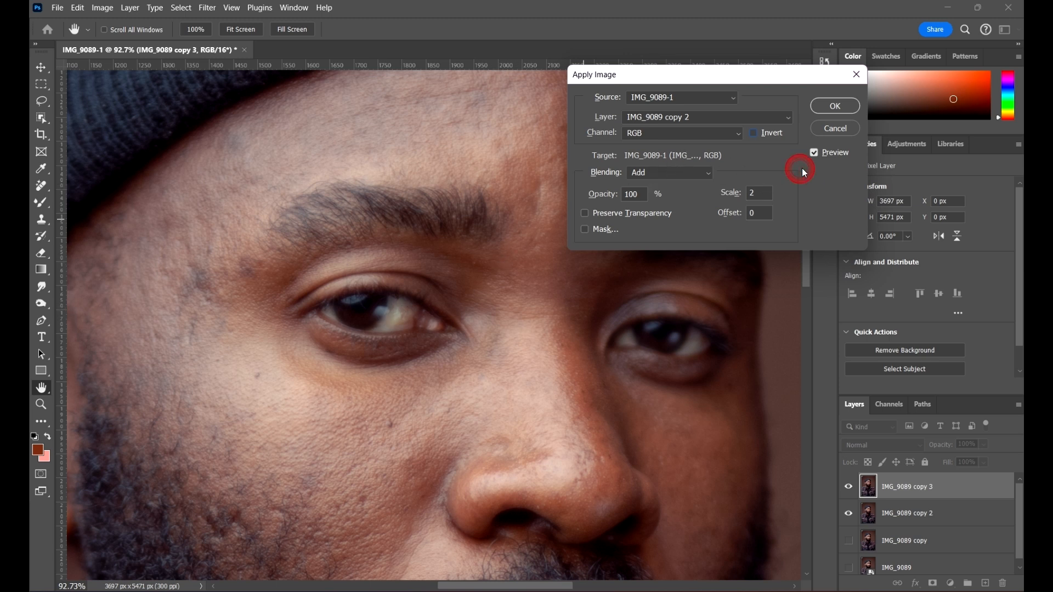
pyautogui.click(755, 135)
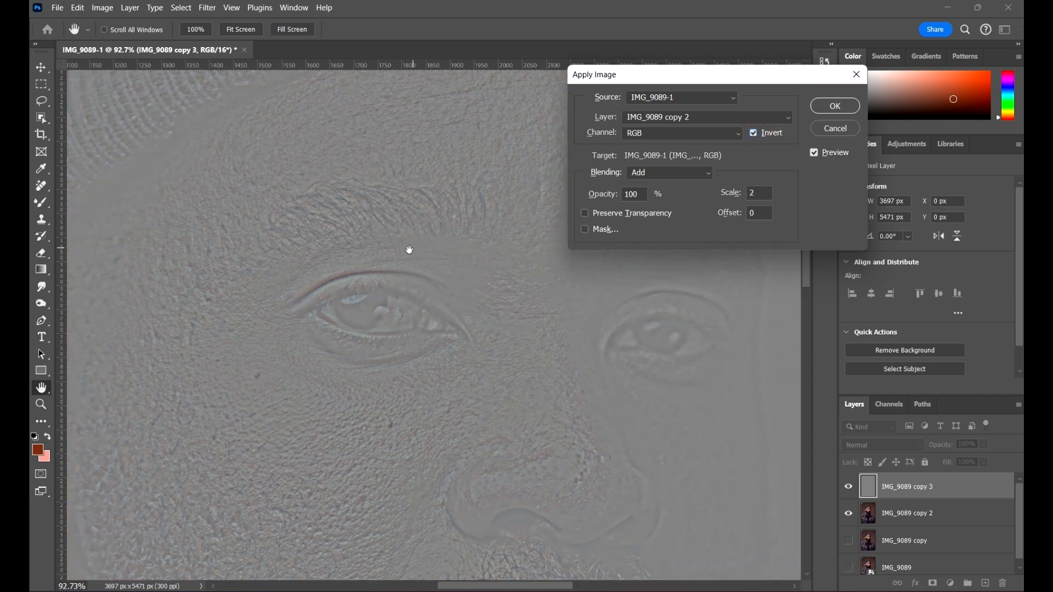
pyautogui.scroll(-5, 498, 334)
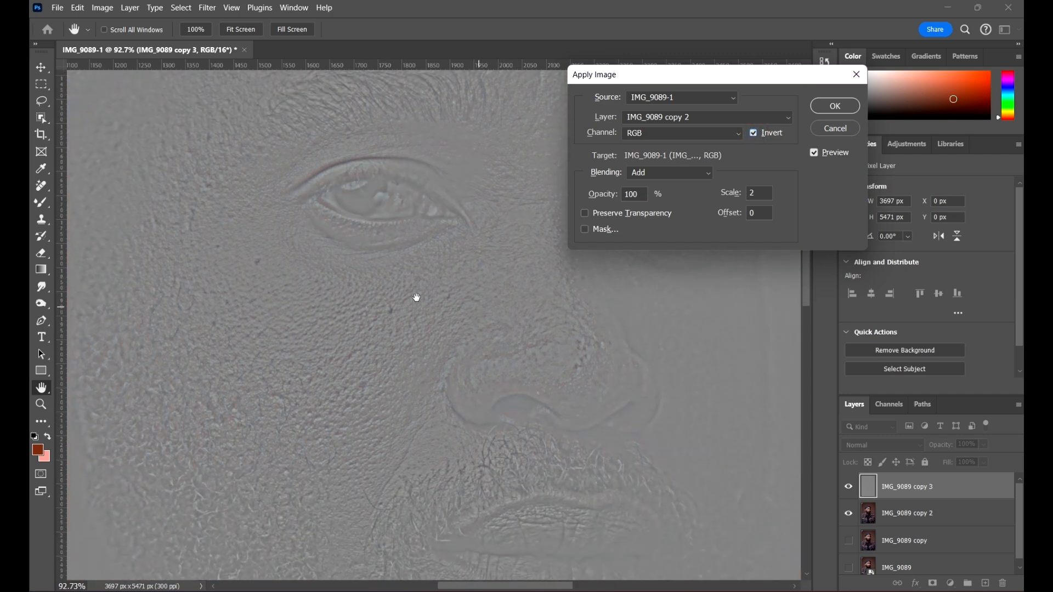
pyautogui.scroll(-3, 404, 297)
pyautogui.scroll(-1, 404, 297)
pyautogui.scroll(3, 419, 282)
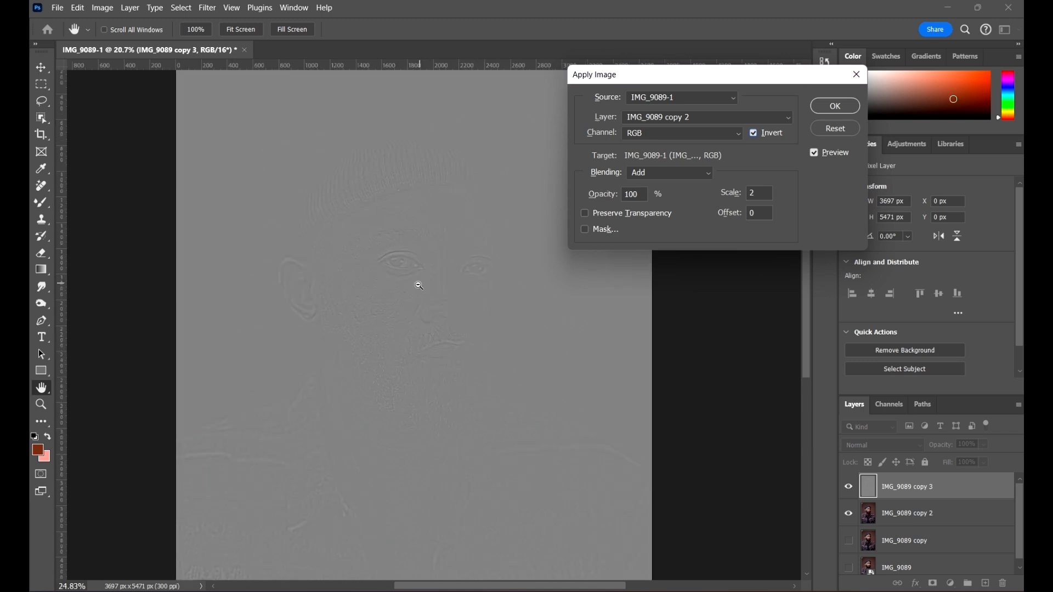
pyautogui.click(834, 105)
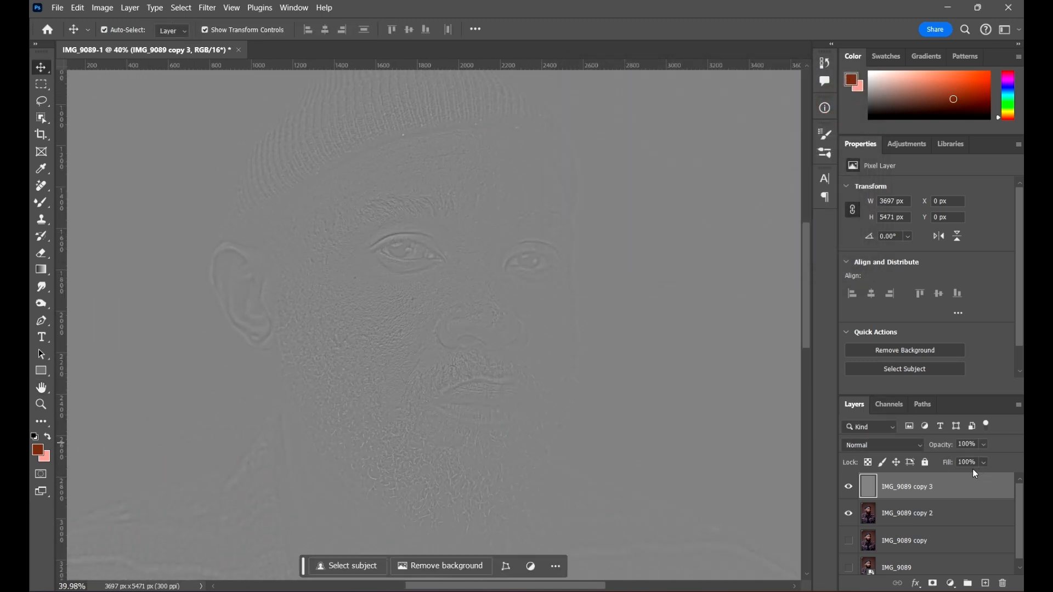
# Step: Group the IMG_9089 copy 3 and IMG_9089 copy 2 layers and expand the group
pyautogui.keyDown('ctrl'); pyautogui.click(965, 518); pyautogui.keyUp('ctrl')
pyautogui.hotkey('ctrl', 'g')
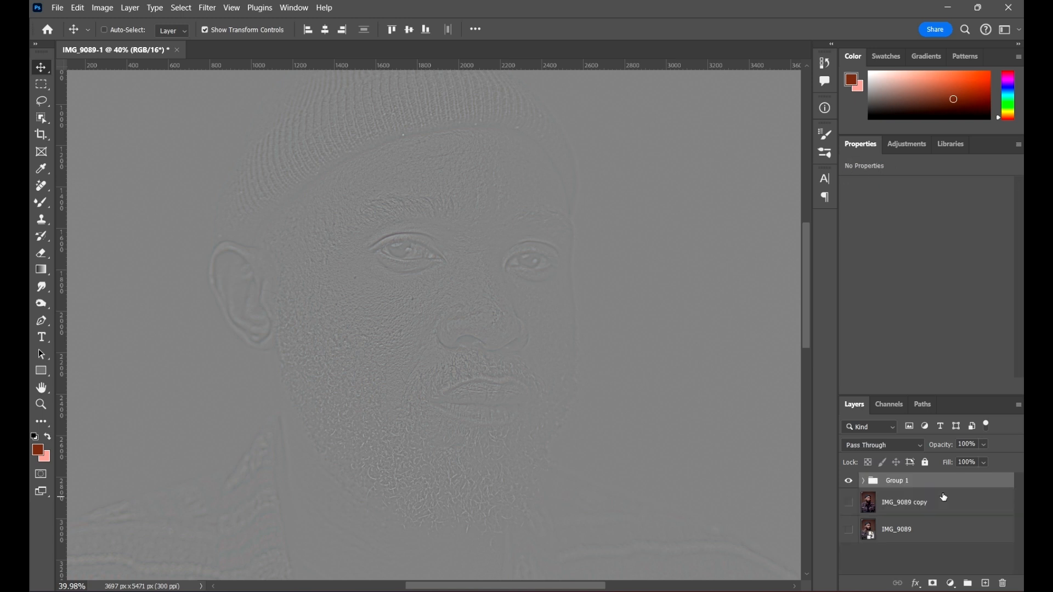
pyautogui.click(863, 483)
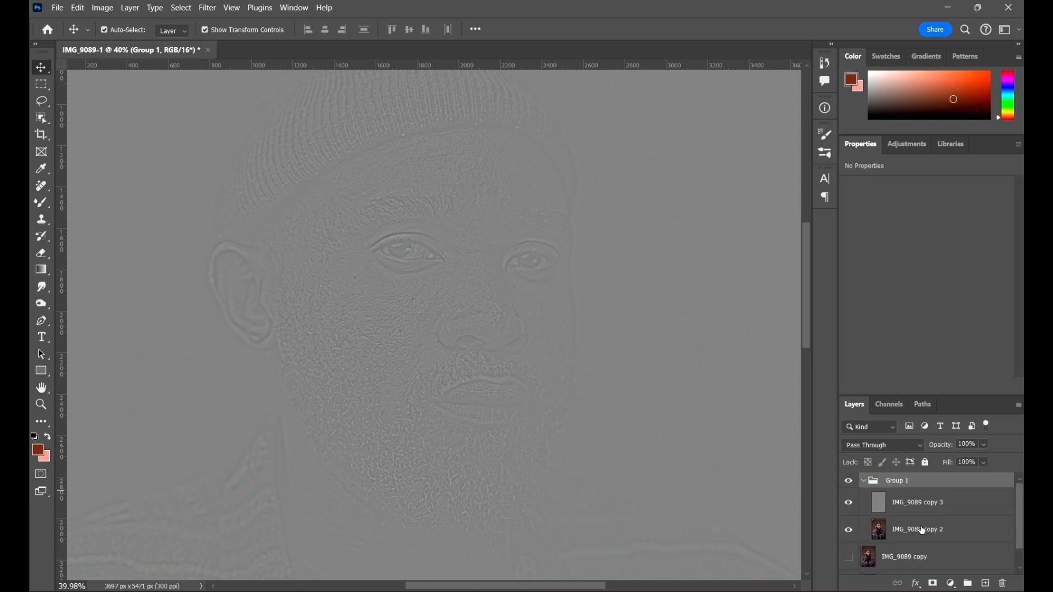
# Step: Select the IMG_9089 copy 2 layer and activate the Mixer Brush tool
pyautogui.click(933, 531)
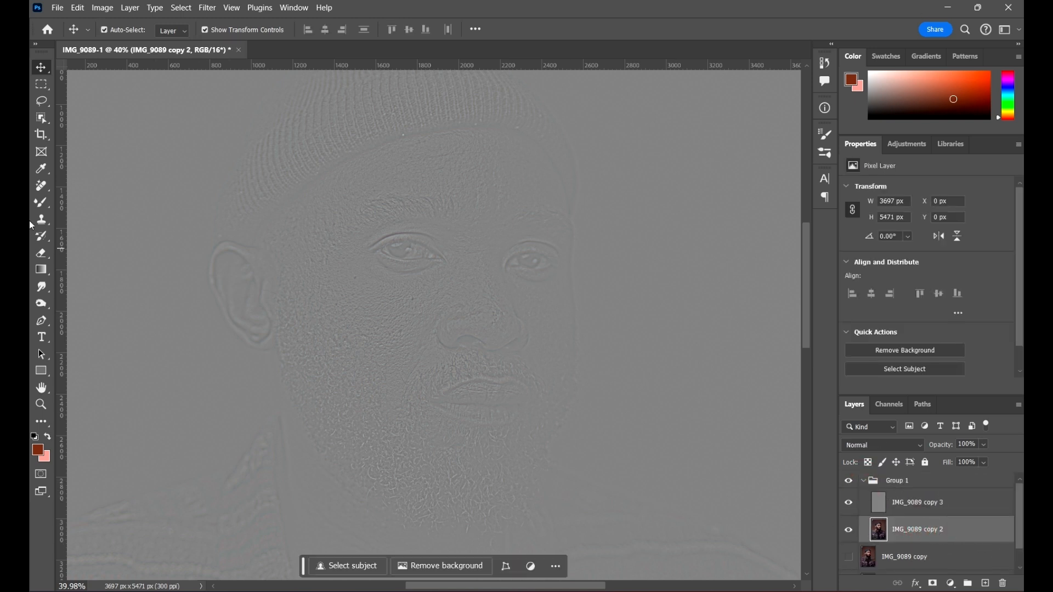
pyautogui.click(40, 206)
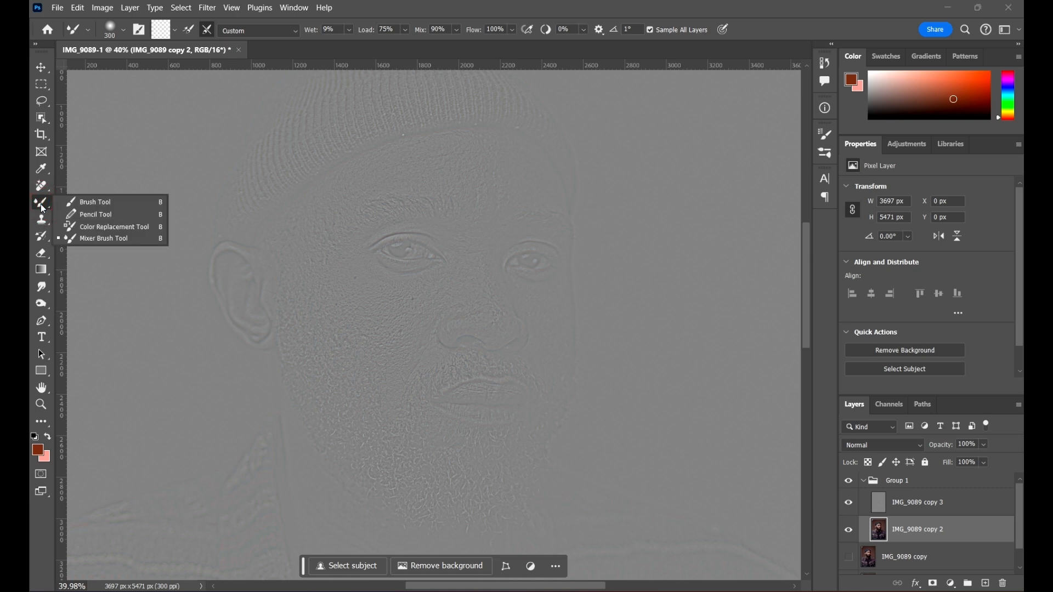
pyautogui.click(112, 236)
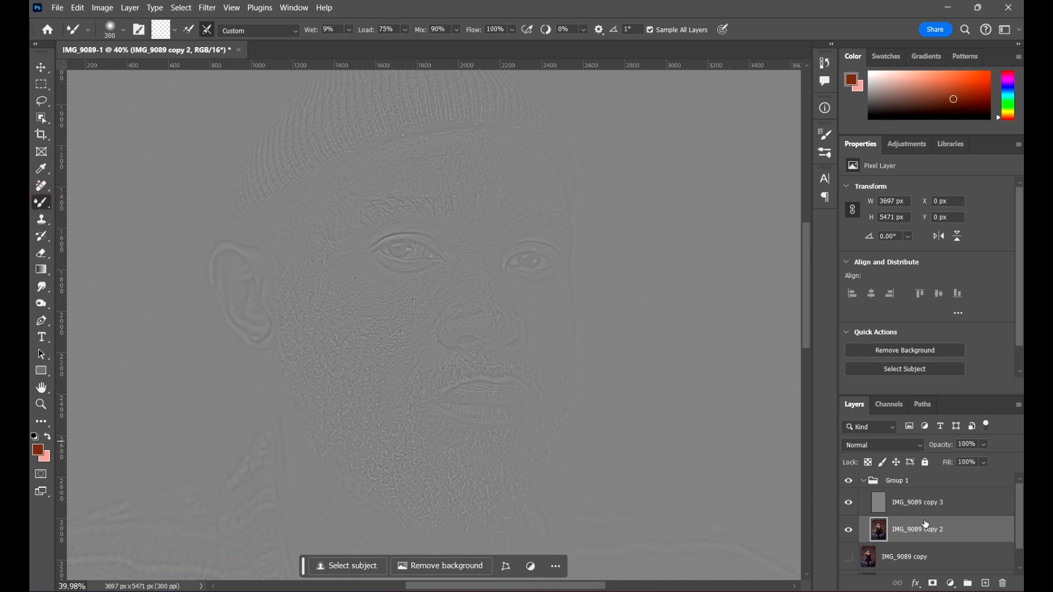
# Step: Set the blend mode of the IMG_9089 copy 3 texture layer to Linear Light
pyautogui.click(939, 507)
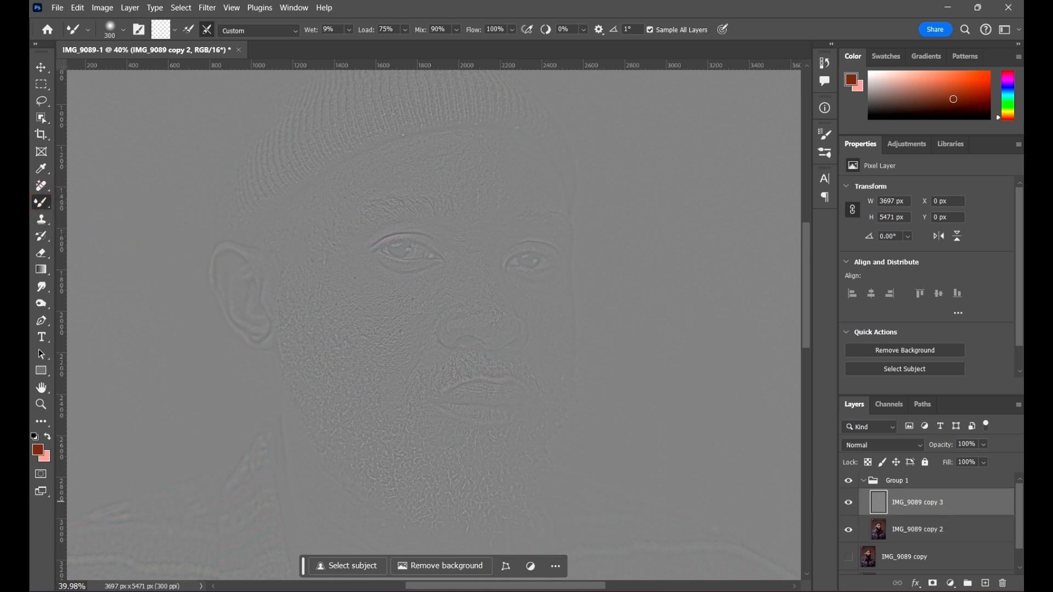
pyautogui.click(887, 445)
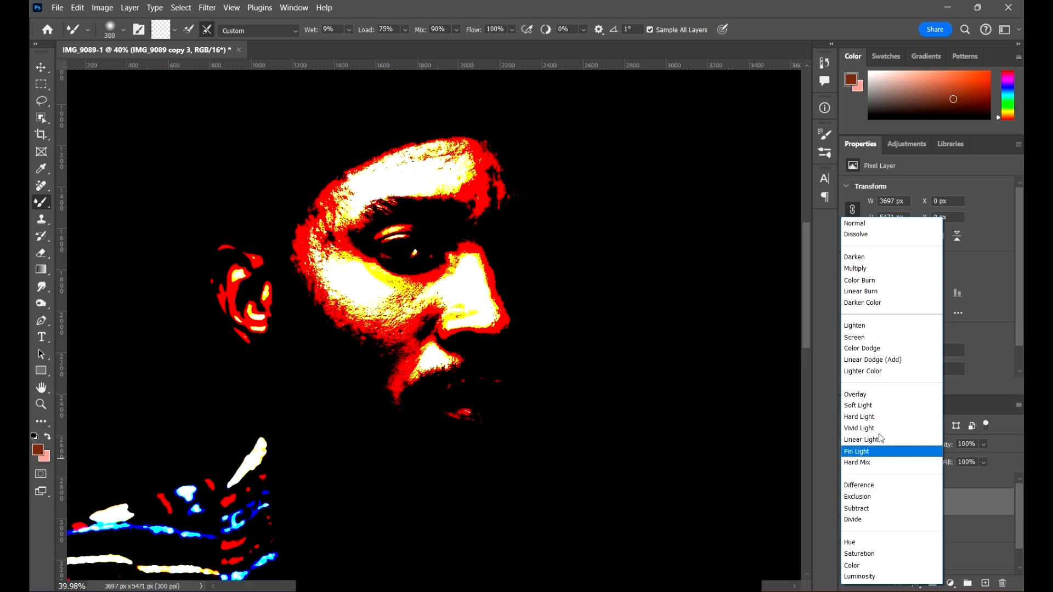
pyautogui.click(878, 439)
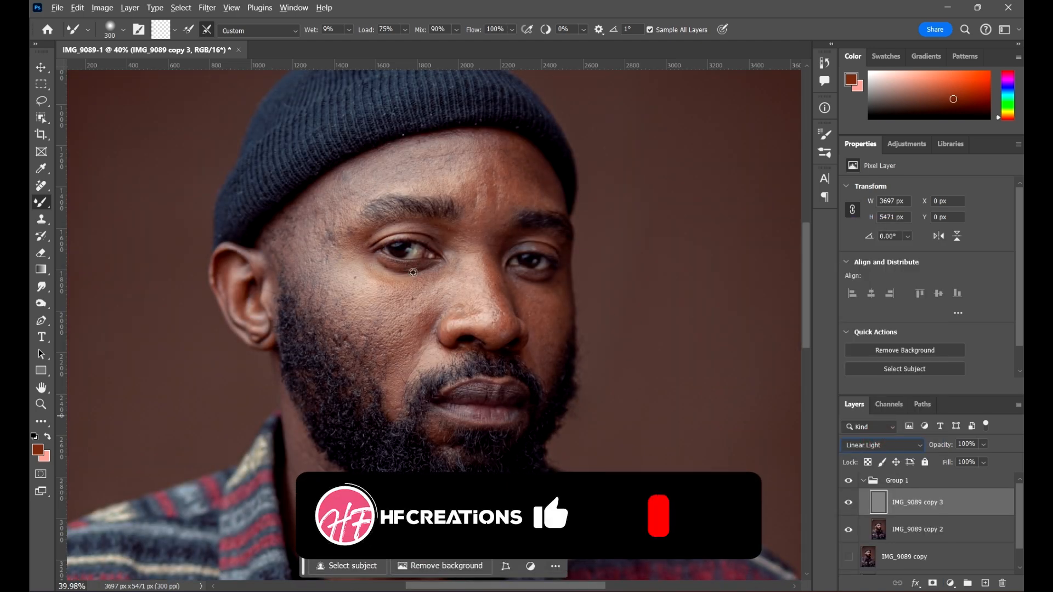
# Step: Set up a clean 300 px Mixer Brush on IMG_9089 copy 2 with Wet 9%, Load 75%, Mix 90% and Sample All Layers off
pyautogui.click(933, 532)
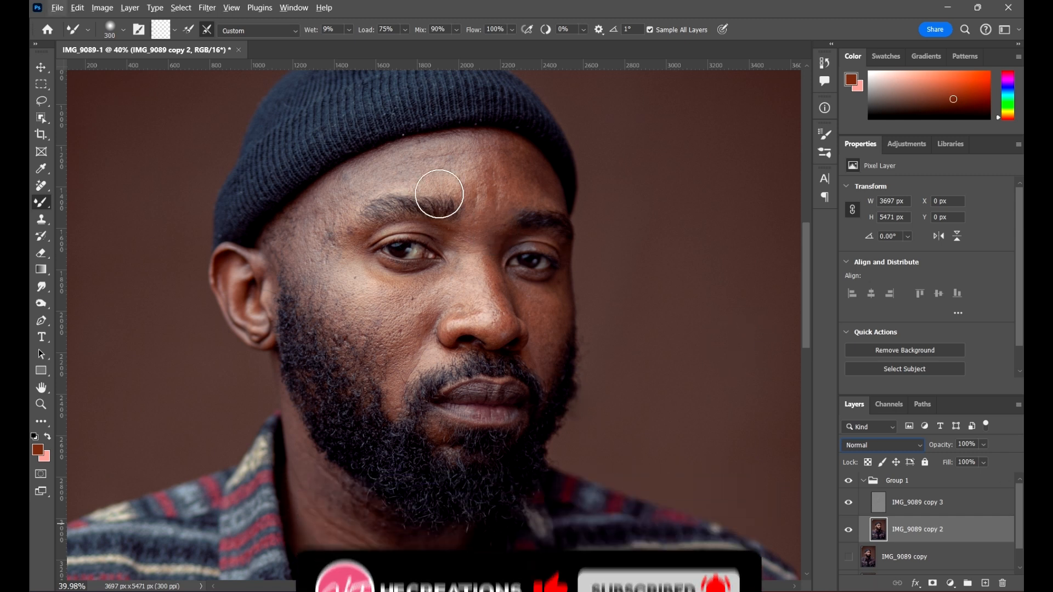
pyautogui.scroll(1, 439, 194)
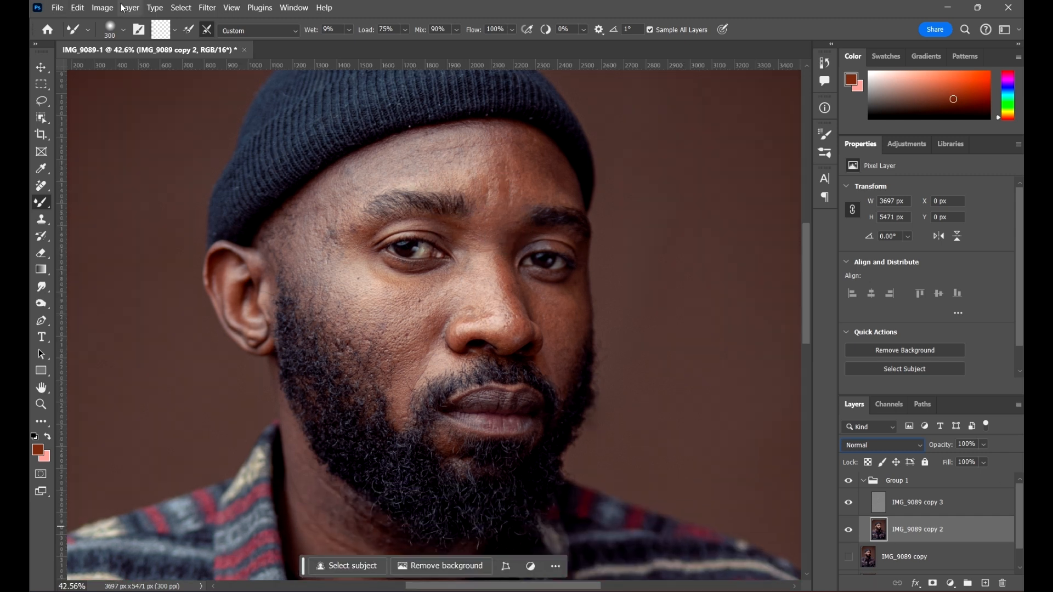
pyautogui.click(122, 32)
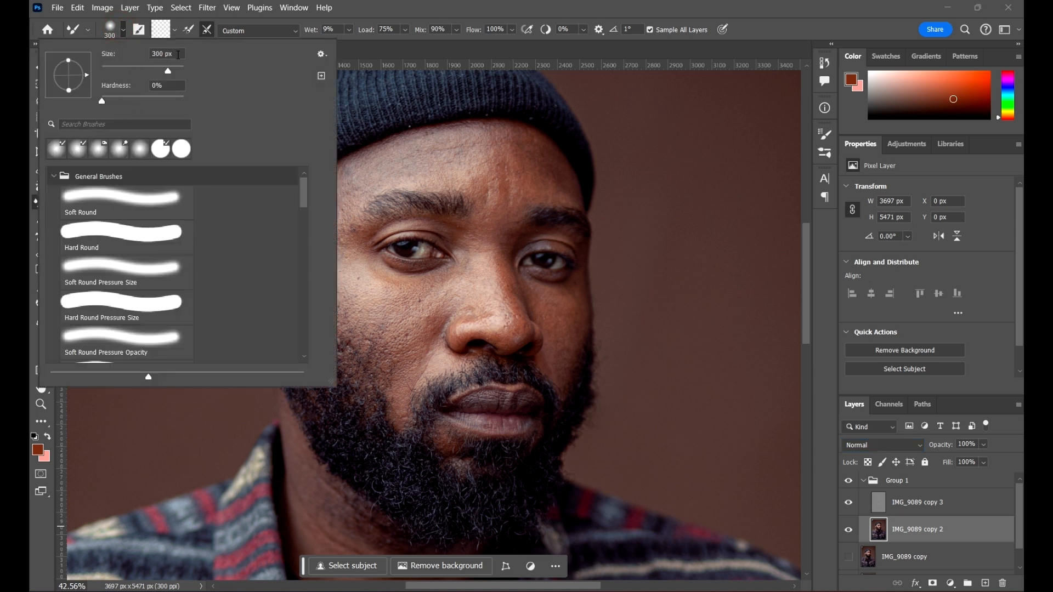
pyautogui.click(364, 6)
pyautogui.click(175, 30)
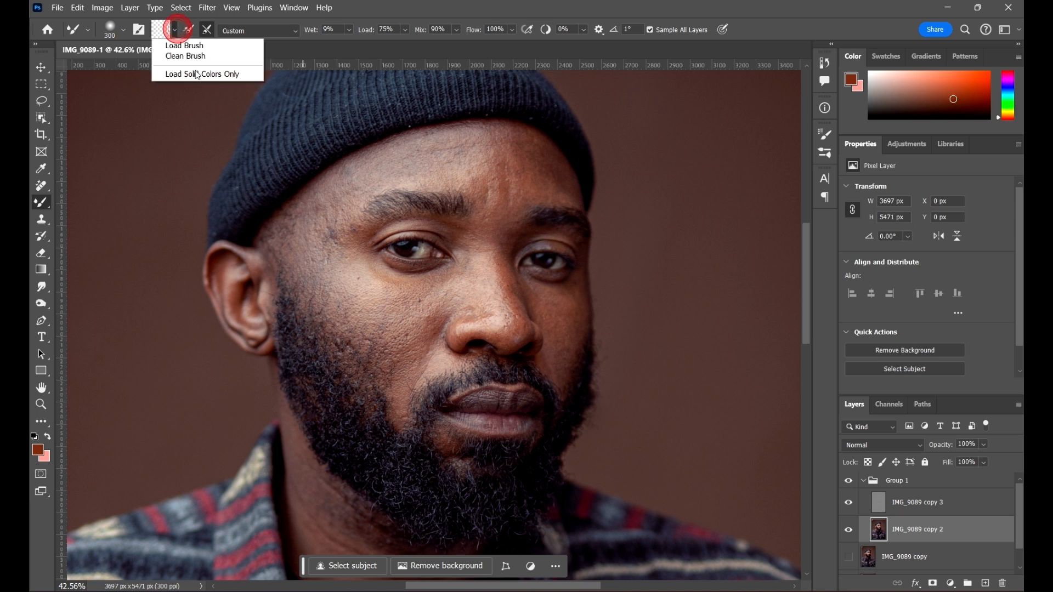
pyautogui.click(220, 56)
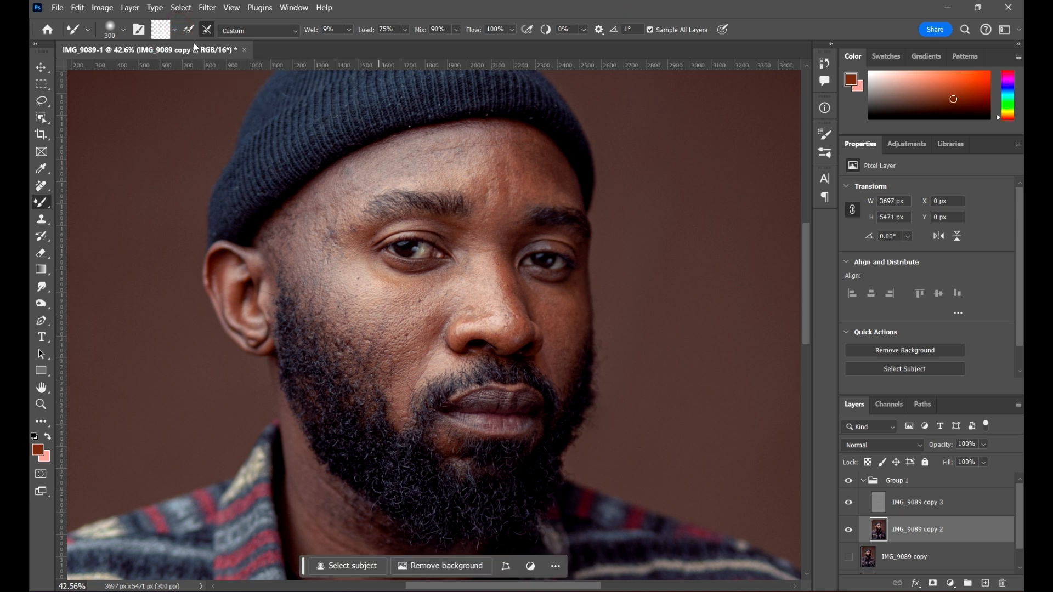
pyautogui.click(255, 28)
pyautogui.click(263, 31)
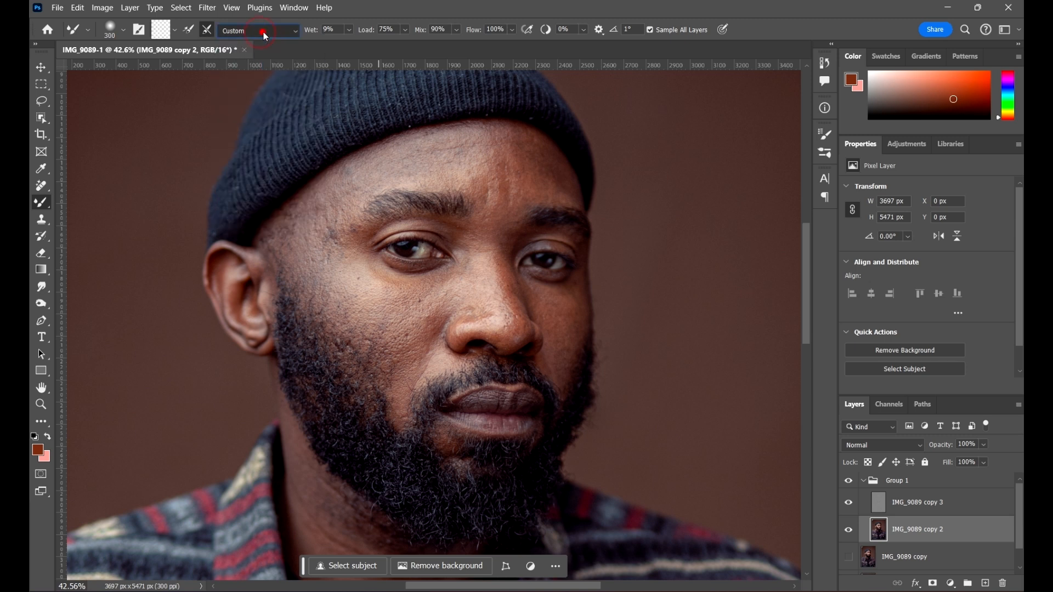
pyautogui.click(340, 29)
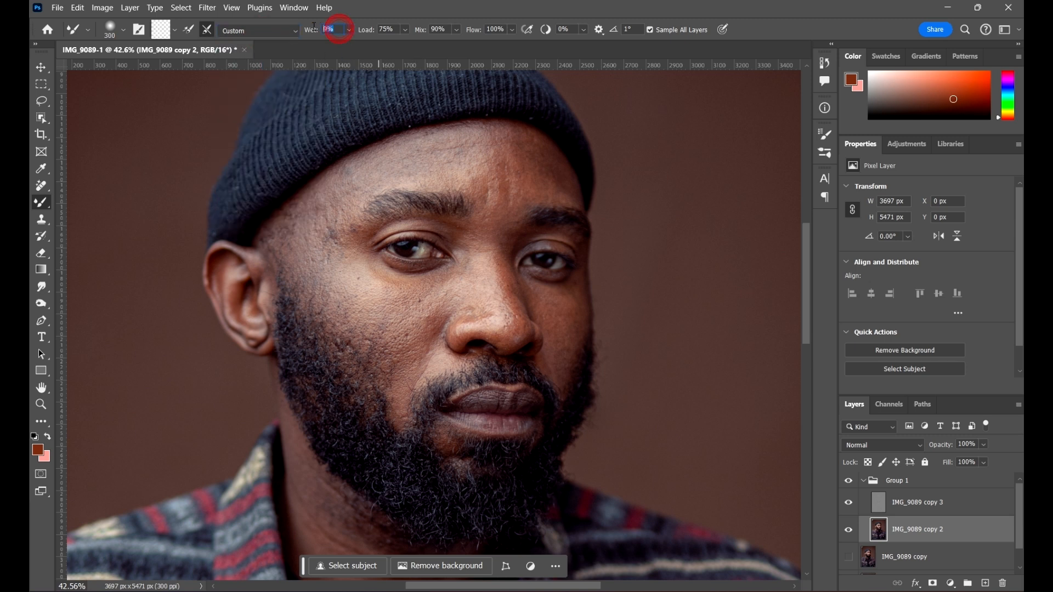
pyautogui.click(389, 29)
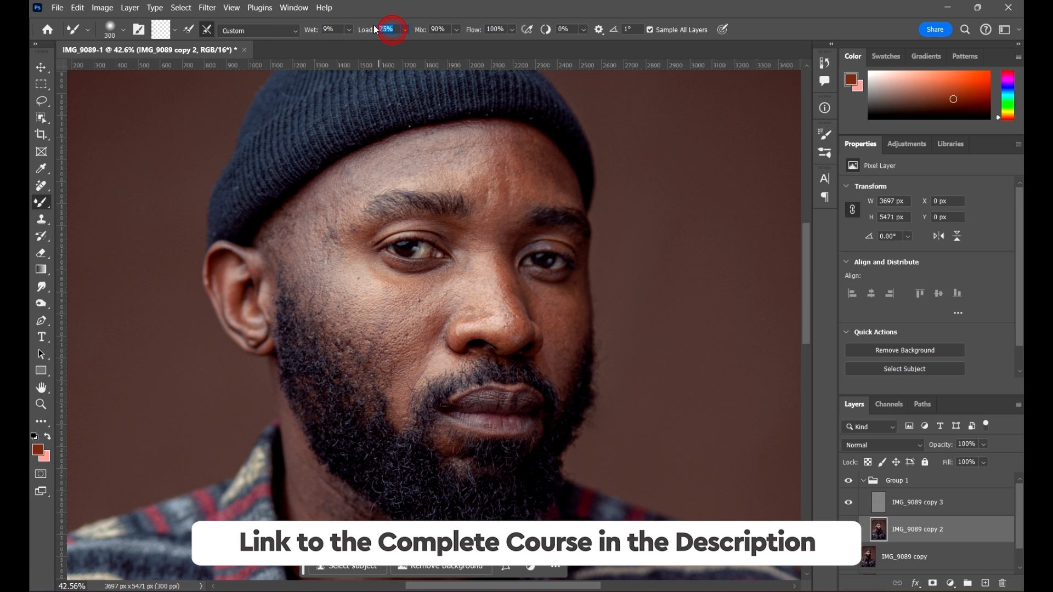
pyautogui.click(442, 29)
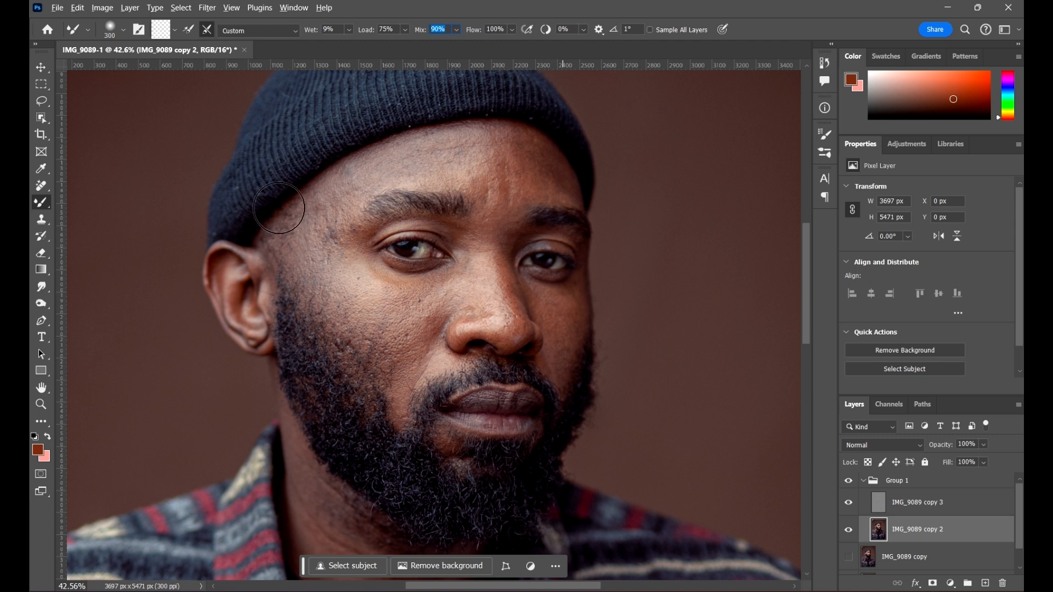
# Step: Examine the uneven skin tones on the cheeks, forehead and nose, and reduce the Mixer Brush to 200 px
pyautogui.click(394, 311)
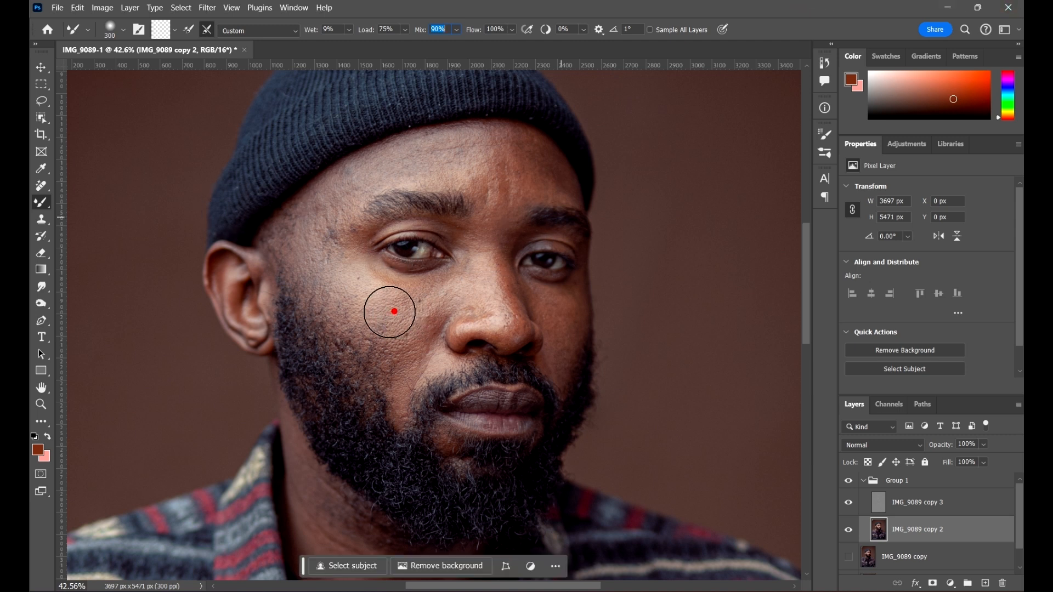
pyautogui.moveTo(394, 311)
pyautogui.mouseDown()
pyautogui.moveTo(369, 314)
pyautogui.moveTo(355, 357)
pyautogui.mouseUp()
pyautogui.scroll(-3, 500, 197)
pyautogui.scroll(4, 500, 197)
pyautogui.scroll(3, 500, 197)
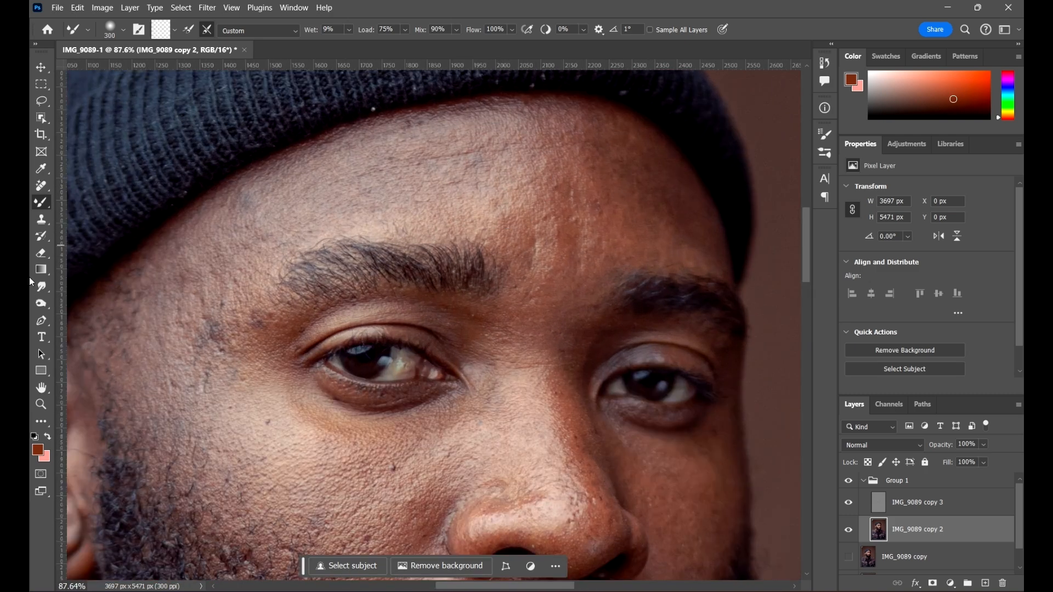
pyautogui.moveTo(609, 214)
pyautogui.mouseDown()
pyautogui.moveTo(579, 221)
pyautogui.moveTo(563, 192)
pyautogui.moveTo(569, 222)
pyautogui.moveTo(459, 257)
pyautogui.moveTo(527, 242)
pyautogui.moveTo(561, 251)
pyautogui.moveTo(581, 212)
pyautogui.moveTo(506, 259)
pyautogui.moveTo(502, 313)
pyautogui.mouseUp()
pyautogui.press('[')
pyautogui.press('[')
pyautogui.scroll(-5, 561, 211)
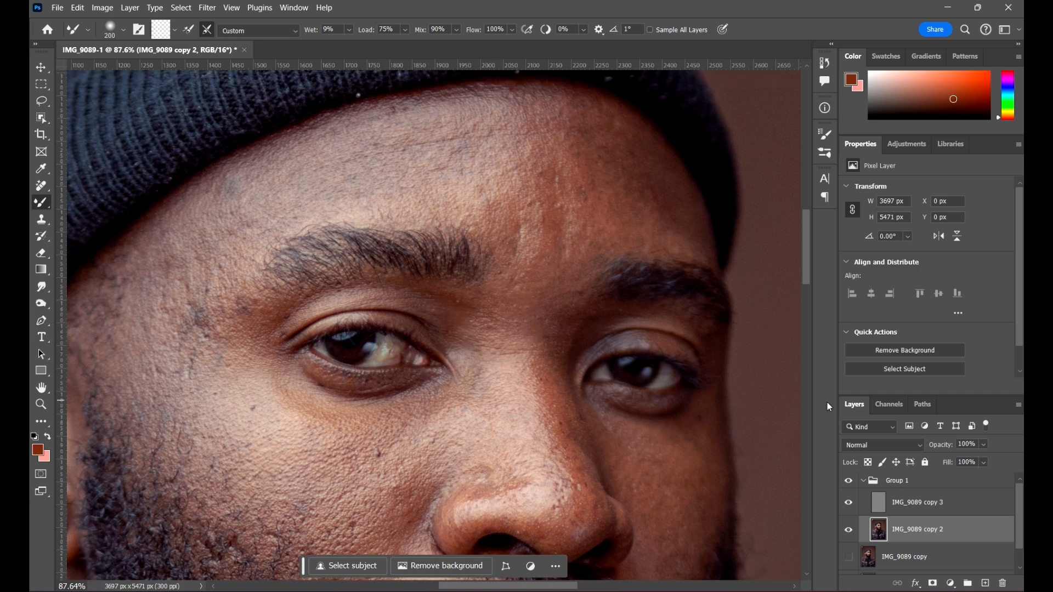
pyautogui.scroll(1, 562, 211)
pyautogui.moveTo(658, 368); pyautogui.dragTo(578, 289)
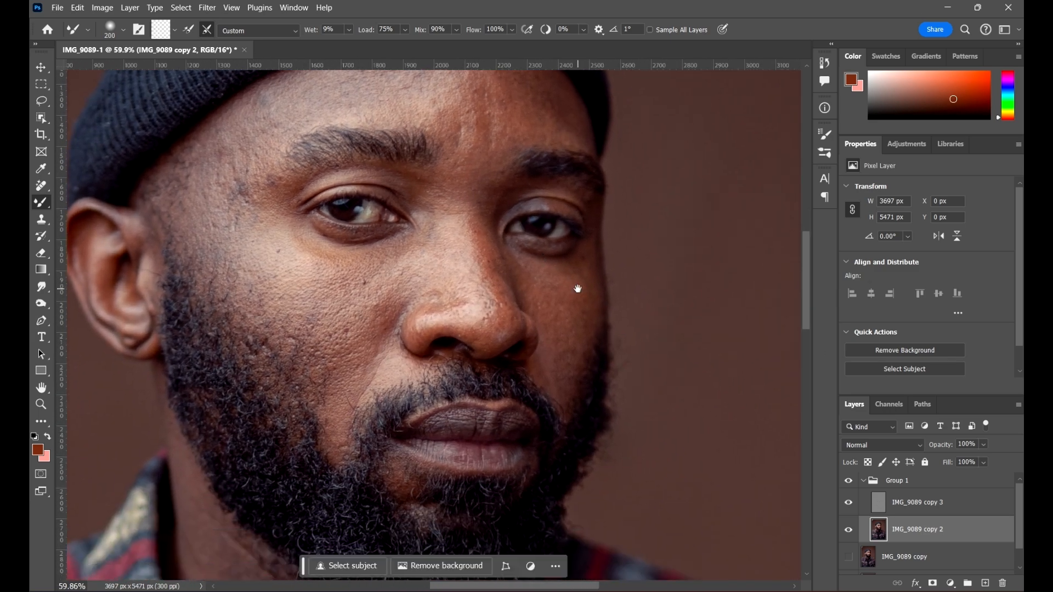
pyautogui.scroll(-4, 584, 293)
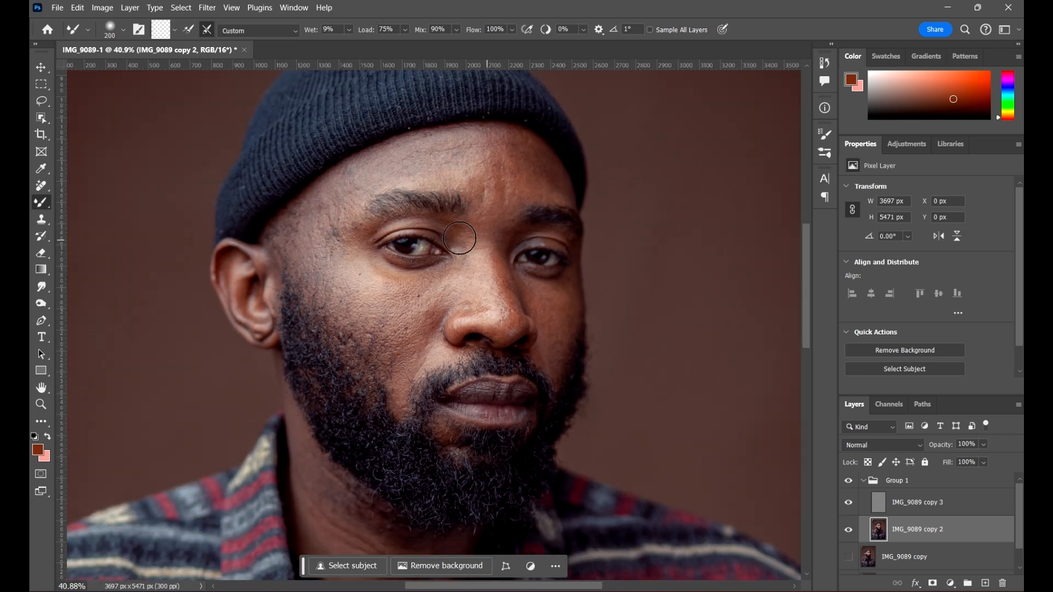
# Step: Blend the skin tones across the temple and forehead with Mixer Brush strokes, varying the size and returning it to 200 px
pyautogui.moveTo(329, 232)
pyautogui.mouseDown()
pyautogui.moveTo(338, 245)
pyautogui.moveTo(355, 233)
pyautogui.mouseUp()
pyautogui.press(']')
pyautogui.press(']')
pyautogui.moveTo(336, 231)
pyautogui.mouseDown()
pyautogui.moveTo(324, 262)
pyautogui.moveTo(334, 217)
pyautogui.moveTo(318, 229)
pyautogui.moveTo(330, 276)
pyautogui.moveTo(331, 234)
pyautogui.moveTo(358, 264)
pyautogui.moveTo(357, 306)
pyautogui.moveTo(316, 250)
pyautogui.moveTo(336, 212)
pyautogui.moveTo(321, 222)
pyautogui.moveTo(353, 195)
pyautogui.moveTo(349, 184)
pyautogui.moveTo(320, 201)
pyautogui.moveTo(355, 185)
pyautogui.moveTo(318, 198)
pyautogui.moveTo(466, 153)
pyautogui.moveTo(400, 164)
pyautogui.moveTo(531, 150)
pyautogui.moveTo(480, 147)
pyautogui.moveTo(442, 153)
pyautogui.moveTo(525, 158)
pyautogui.moveTo(459, 150)
pyautogui.moveTo(499, 148)
pyautogui.moveTo(528, 160)
pyautogui.moveTo(495, 165)
pyautogui.moveTo(546, 167)
pyautogui.moveTo(467, 174)
pyautogui.moveTo(569, 181)
pyautogui.moveTo(513, 182)
pyautogui.moveTo(523, 184)
pyautogui.moveTo(495, 168)
pyautogui.mouseUp()
pyautogui.press('[')
pyautogui.press('[')
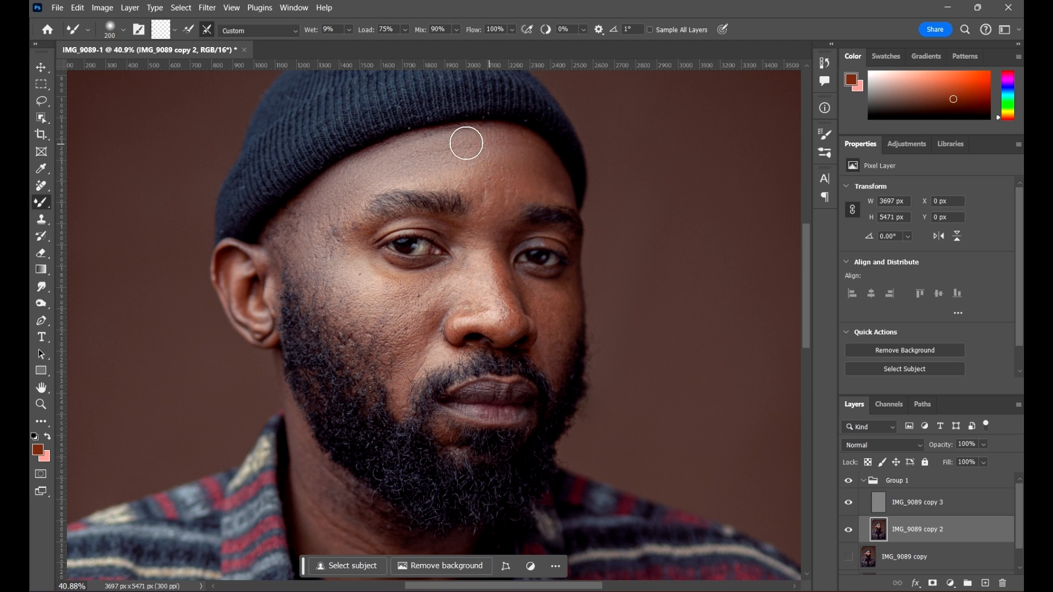
pyautogui.moveTo(403, 148)
pyautogui.mouseDown()
pyautogui.moveTo(511, 138)
pyautogui.moveTo(529, 144)
pyautogui.moveTo(464, 155)
pyautogui.moveTo(535, 147)
pyautogui.mouseUp()
# Step: Blend the cheek and nose bridge skin tones with the Mixer Brush, reducing its size to 125 px for the nose
pyautogui.moveTo(332, 233)
pyautogui.mouseDown()
pyautogui.moveTo(324, 268)
pyautogui.moveTo(323, 242)
pyautogui.moveTo(322, 275)
pyautogui.moveTo(373, 291)
pyautogui.moveTo(359, 282)
pyautogui.moveTo(426, 285)
pyautogui.moveTo(364, 294)
pyautogui.moveTo(385, 291)
pyautogui.moveTo(349, 280)
pyautogui.moveTo(437, 279)
pyautogui.moveTo(400, 329)
pyautogui.moveTo(398, 314)
pyautogui.moveTo(381, 337)
pyautogui.moveTo(367, 322)
pyautogui.moveTo(391, 353)
pyautogui.moveTo(412, 340)
pyautogui.mouseUp()
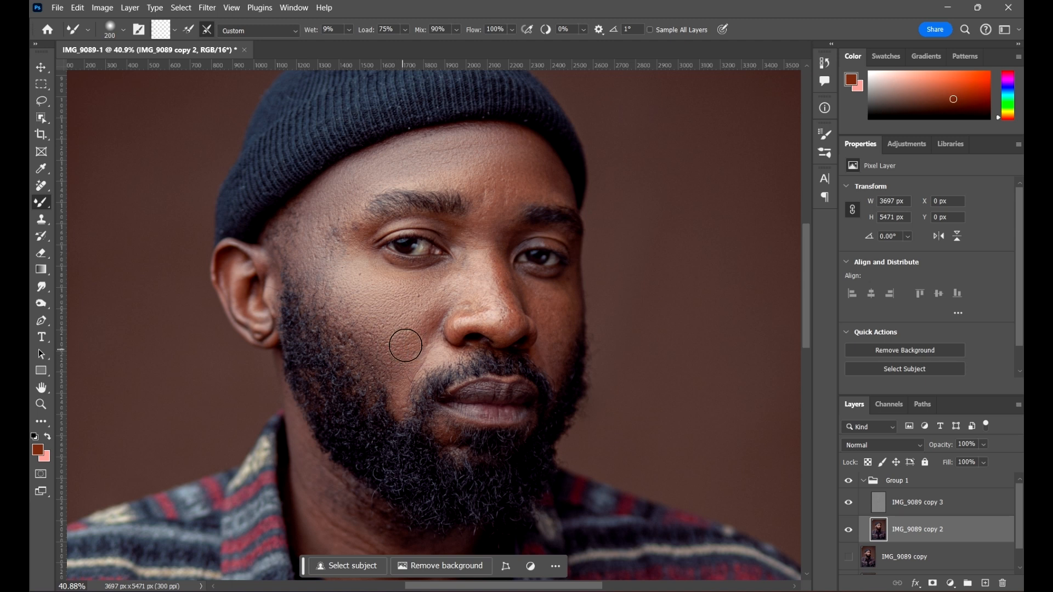
pyautogui.moveTo(479, 267); pyautogui.dragTo(480, 245)
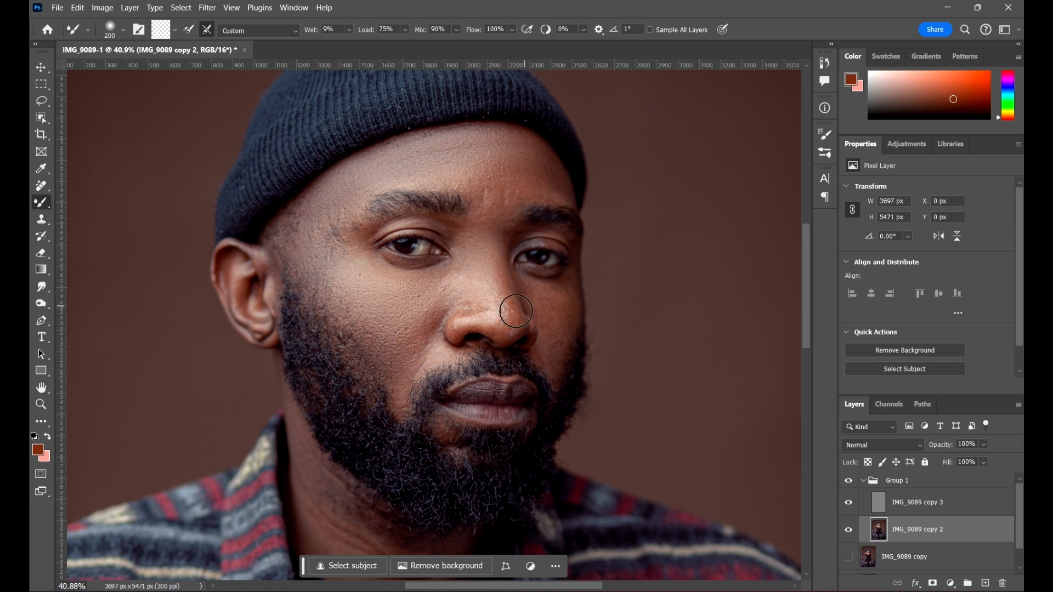
pyautogui.press('[')
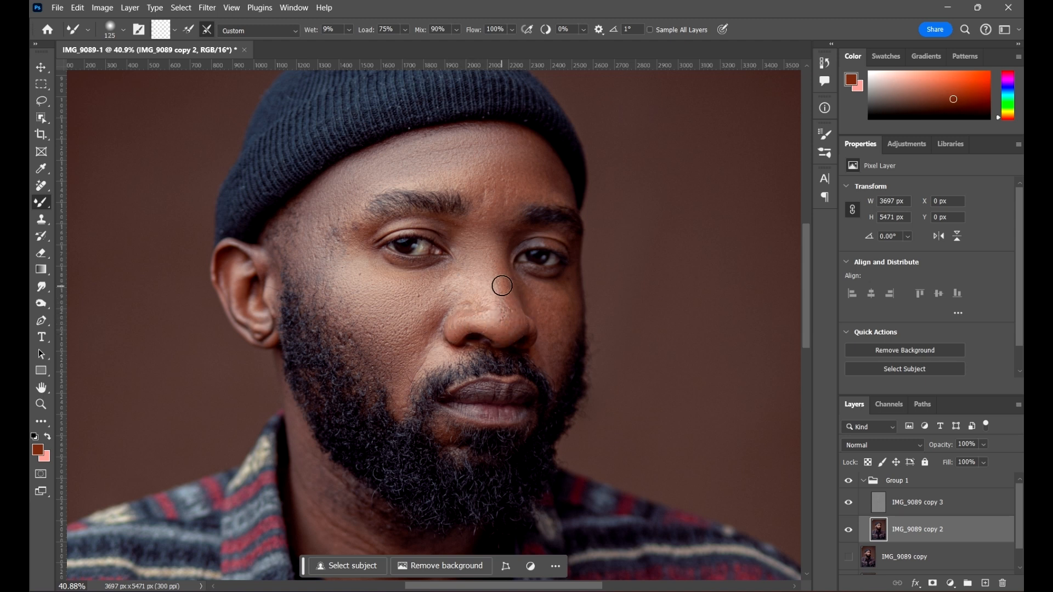
# Step: Blend the shadowed cheek with the Mixer Brush at 200 px and the skin under that eye at 80 px
pyautogui.moveTo(545, 306); pyautogui.dragTo(470, 308)
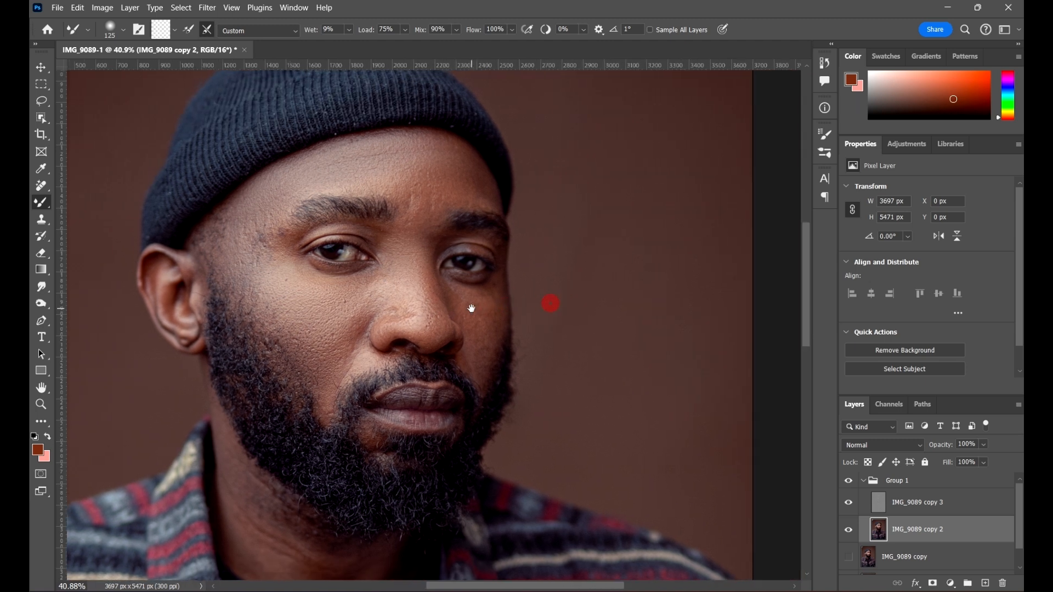
pyautogui.press(']')
pyautogui.press(']')
pyautogui.press(']')
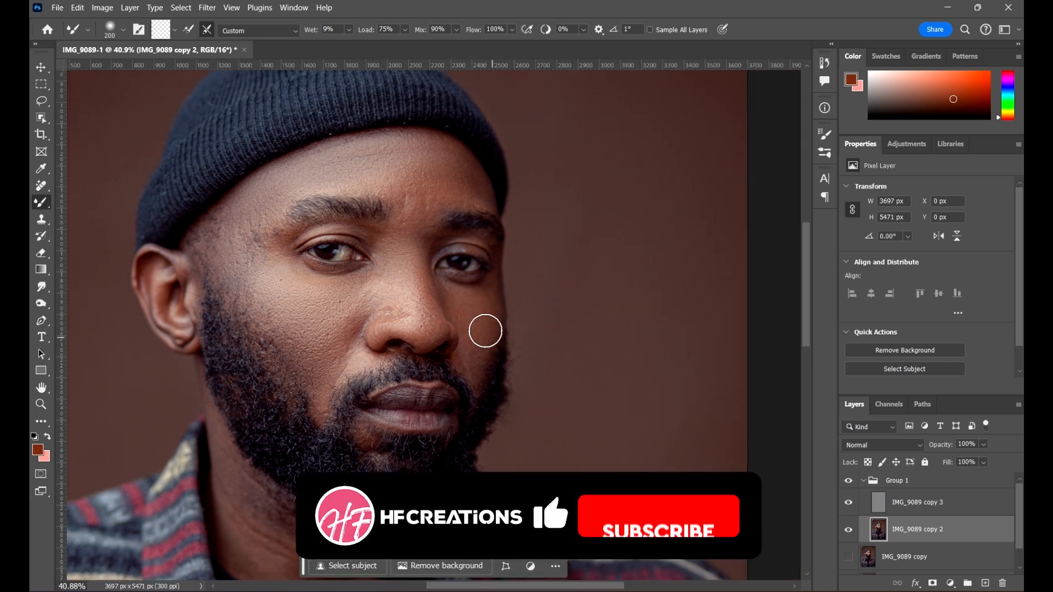
pyautogui.press('[')
pyautogui.press('[')
pyautogui.press('[')
pyautogui.press('[')
pyautogui.press('[')
pyautogui.press('[')
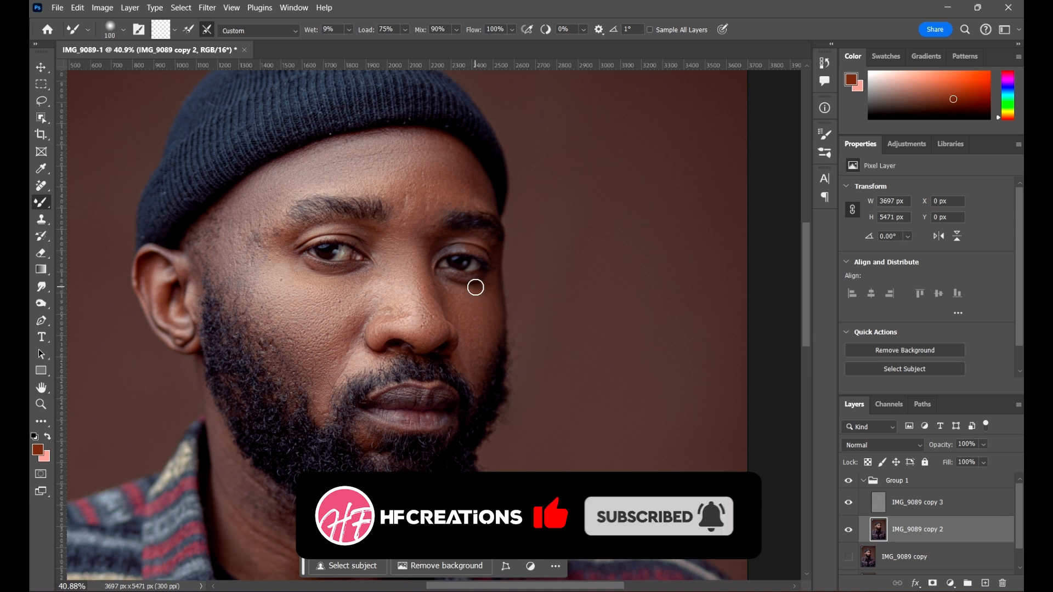
pyautogui.moveTo(448, 287); pyautogui.dragTo(462, 283)
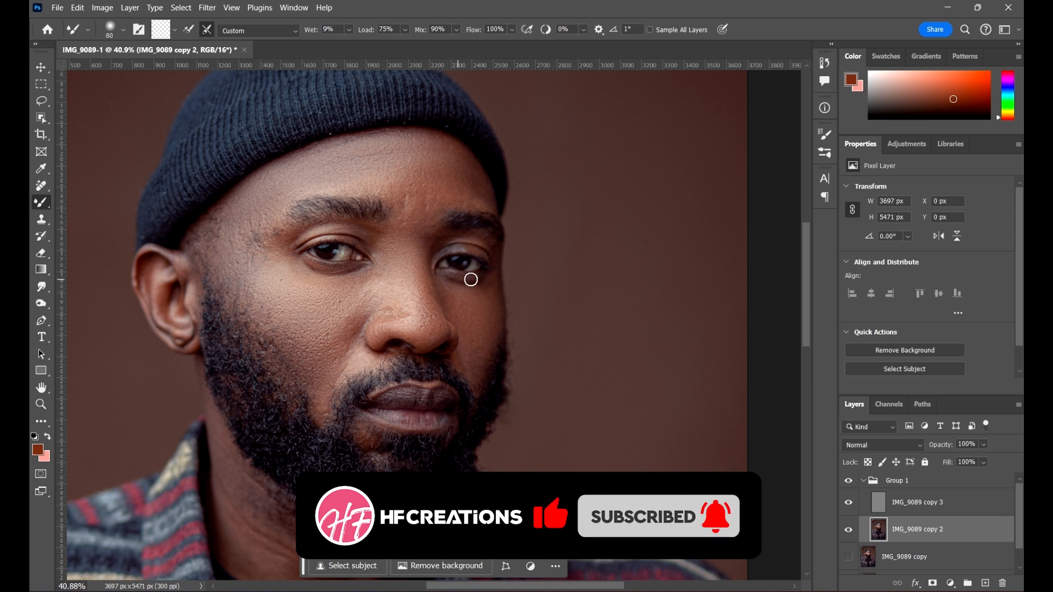
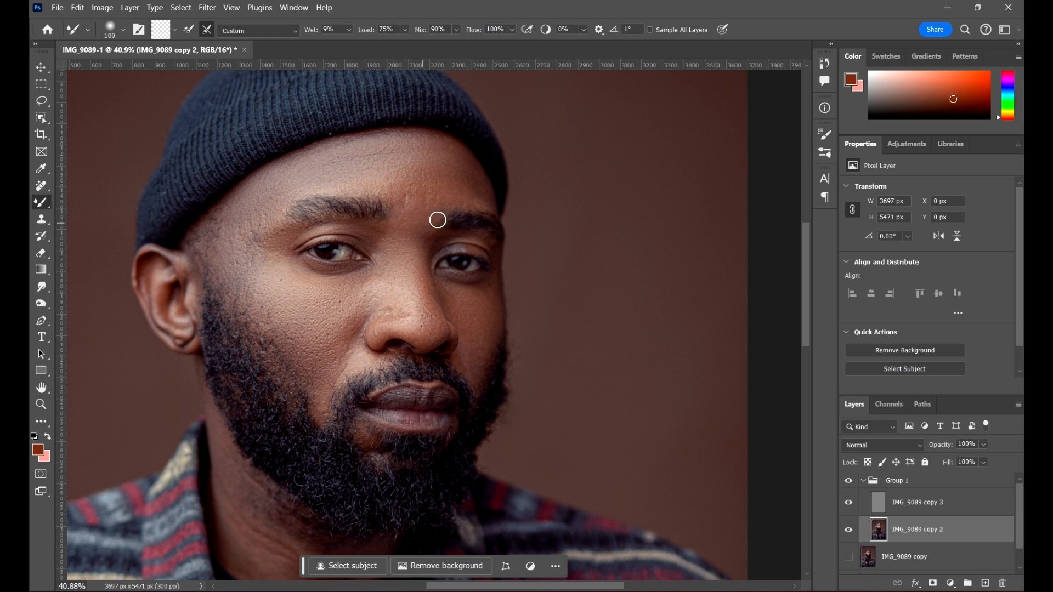
# Step: Enlarge the Mixer Brush to 250 px for the broader skin areas
pyautogui.moveTo(484, 265); pyautogui.dragTo(463, 240)
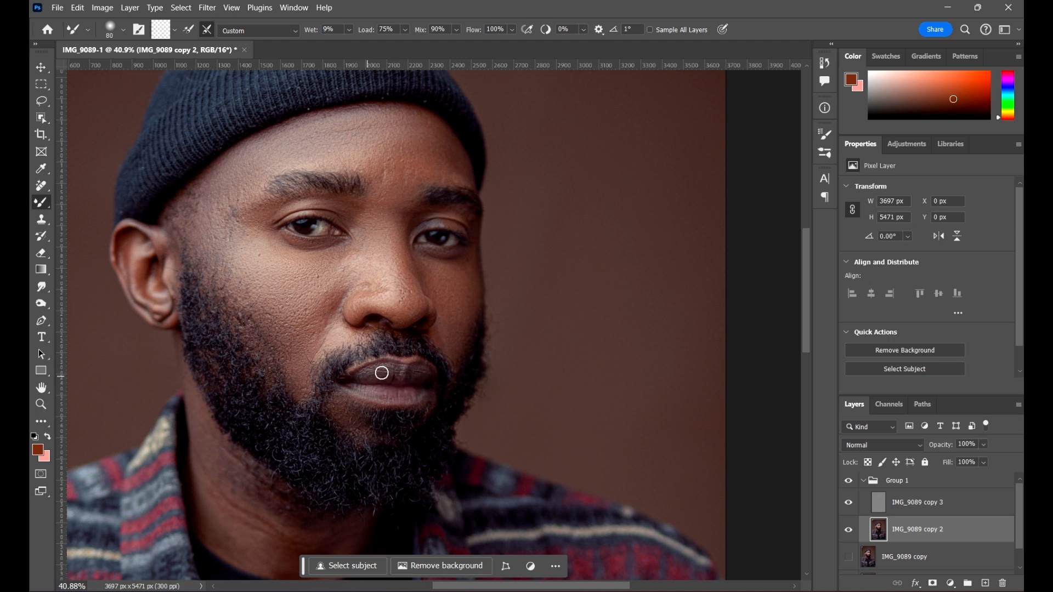
pyautogui.scroll(-2, 382, 373)
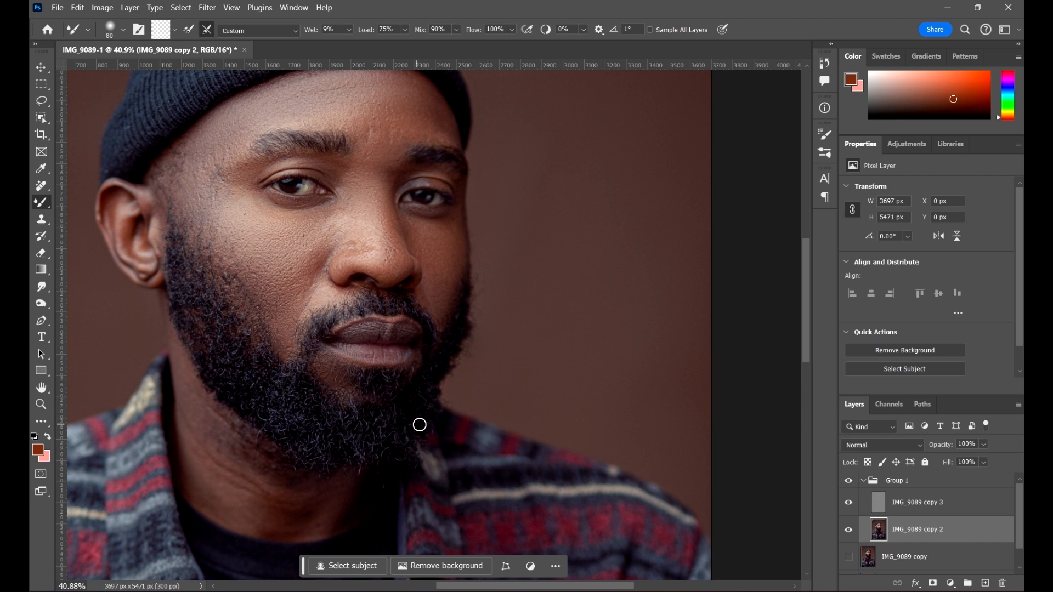
pyautogui.press(']')
pyautogui.press(']')
pyautogui.press(']')
pyautogui.press(']')
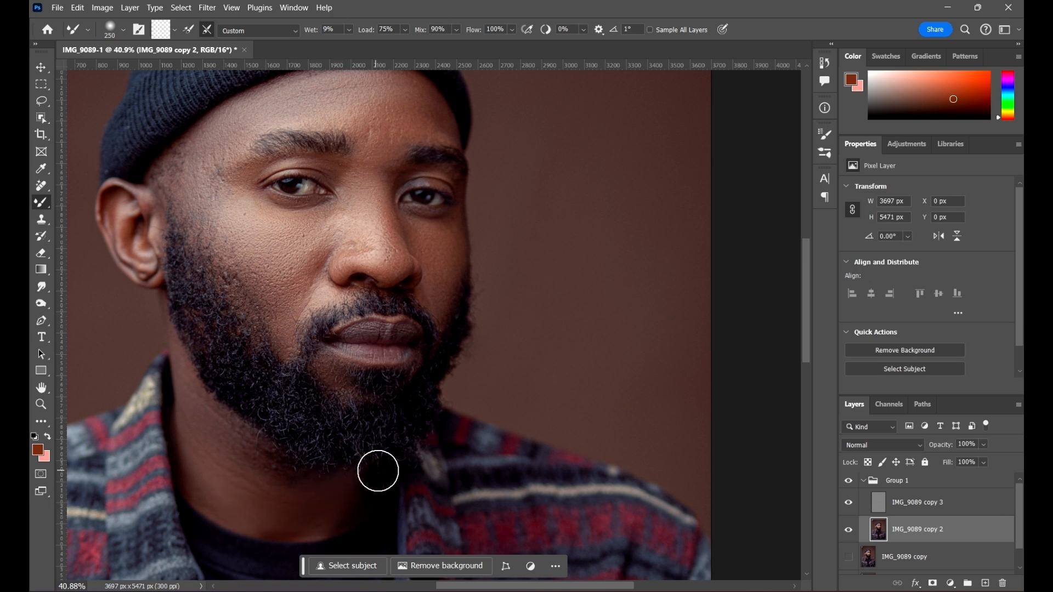
# Step: Examine the whole portrait, then the forehead, eyes and nose up close for remaining uneven skin tones
pyautogui.hotkey('ctrl', '-')
pyautogui.hotkey('ctrl', '-')
pyautogui.hotkey('ctrl', '-')
pyautogui.hotkey('ctrl', '-')
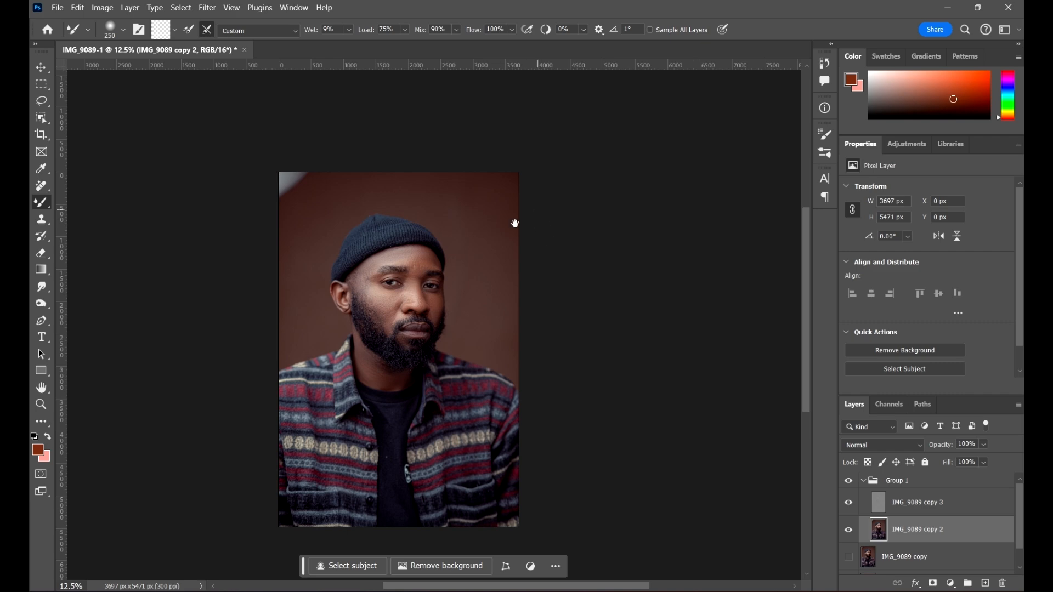
pyautogui.moveTo(516, 224); pyautogui.dragTo(573, 185)
pyautogui.scroll(4, 515, 224)
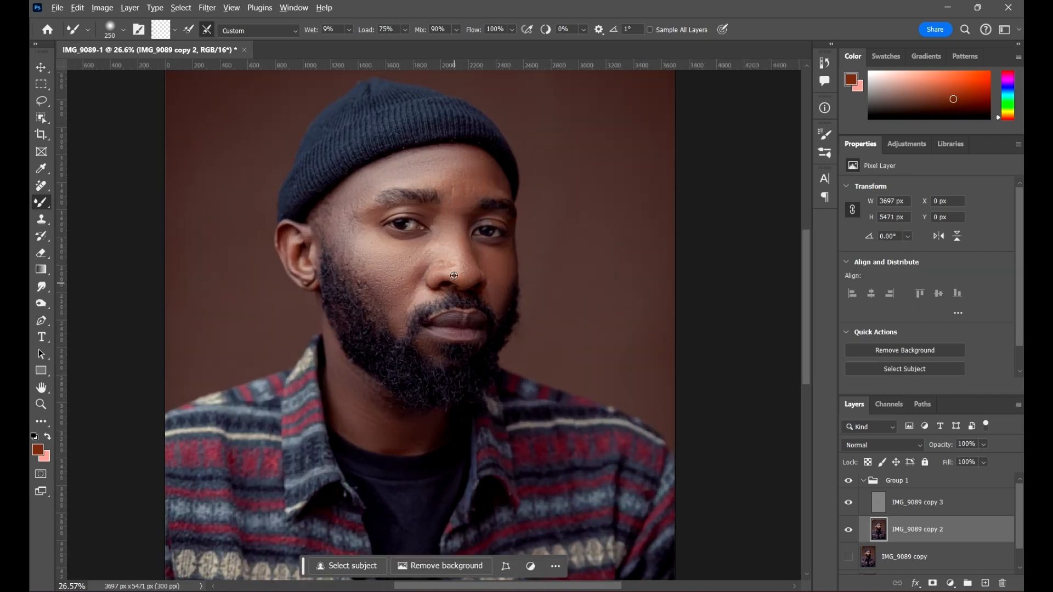
pyautogui.scroll(-1, 565, 308)
pyautogui.scroll(3, 478, 143)
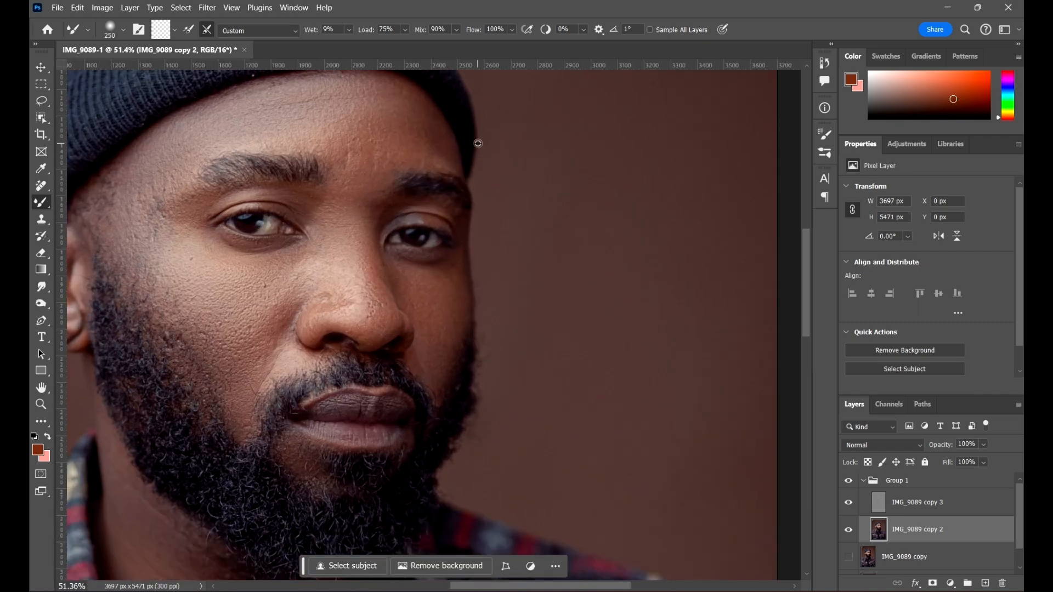
pyautogui.scroll(2, 478, 143)
pyautogui.moveTo(431, 145); pyautogui.dragTo(518, 329)
pyautogui.scroll(-2, 481, 280)
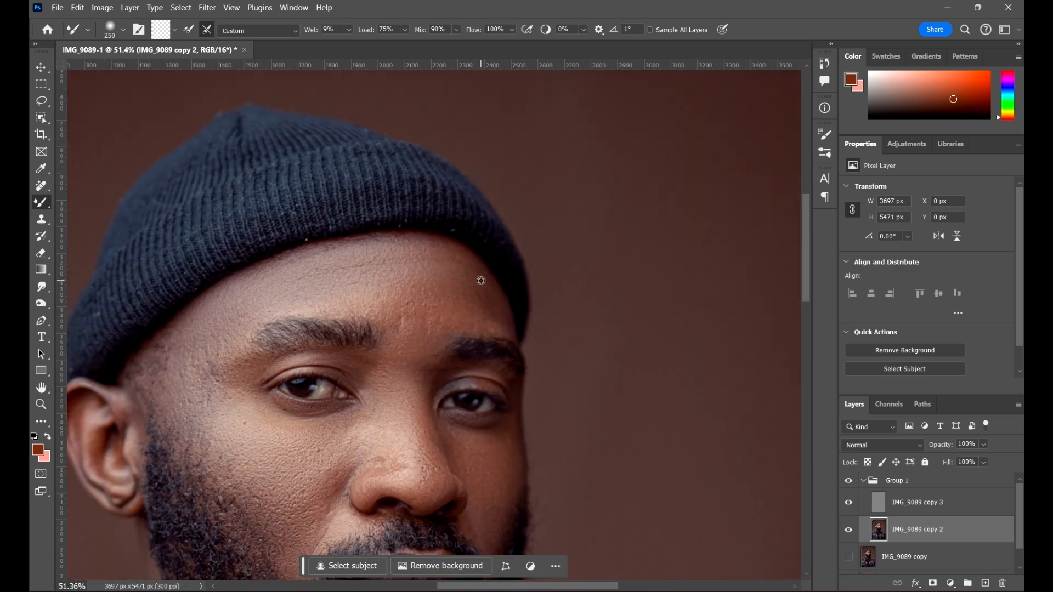
pyautogui.scroll(-2, 481, 280)
pyautogui.scroll(2, 430, 295)
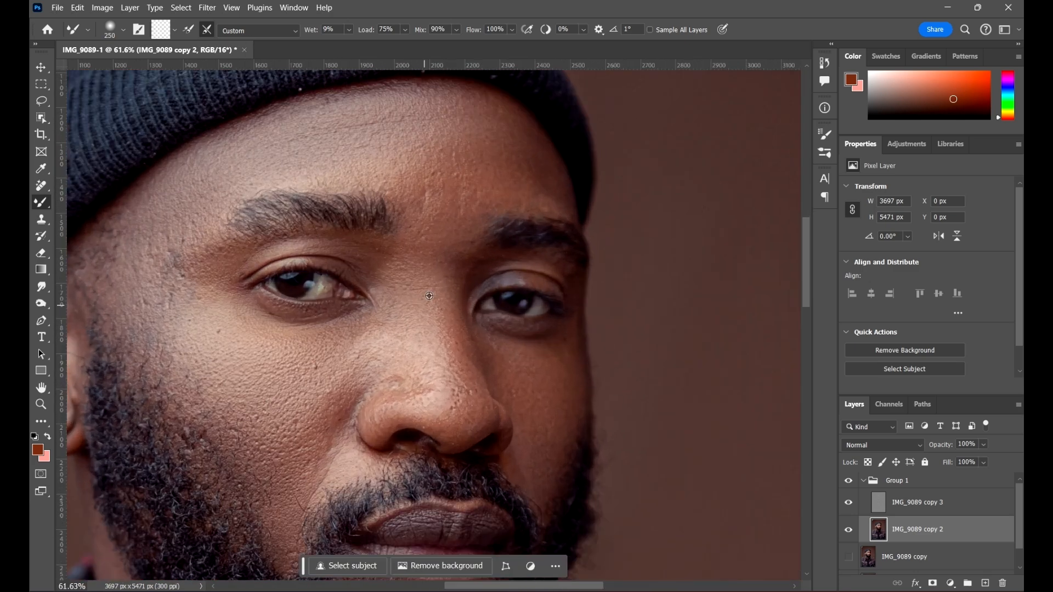
pyautogui.scroll(1, 433, 246)
# Step: Smooth the forehead, temple and cheek tones with 250 px Mixer Brush strokes on the low-frequency layer
pyautogui.moveTo(446, 176)
pyautogui.mouseDown()
pyautogui.moveTo(453, 192)
pyautogui.moveTo(578, 245)
pyautogui.mouseUp()
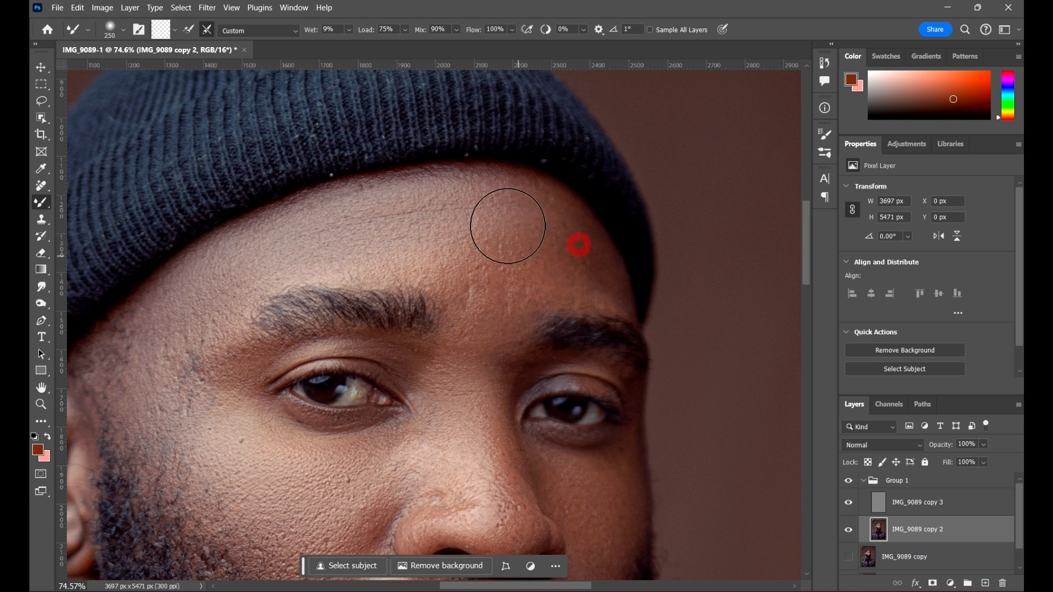
pyautogui.moveTo(507, 226)
pyautogui.mouseDown()
pyautogui.moveTo(482, 206)
pyautogui.moveTo(382, 205)
pyautogui.moveTo(516, 217)
pyautogui.moveTo(406, 212)
pyautogui.moveTo(471, 239)
pyautogui.moveTo(414, 237)
pyautogui.moveTo(453, 262)
pyautogui.moveTo(484, 266)
pyautogui.moveTo(462, 260)
pyautogui.moveTo(455, 302)
pyautogui.moveTo(464, 236)
pyautogui.moveTo(412, 259)
pyautogui.mouseUp()
pyautogui.moveTo(155, 353); pyautogui.dragTo(176, 416)
pyautogui.moveTo(376, 425); pyautogui.dragTo(413, 286)
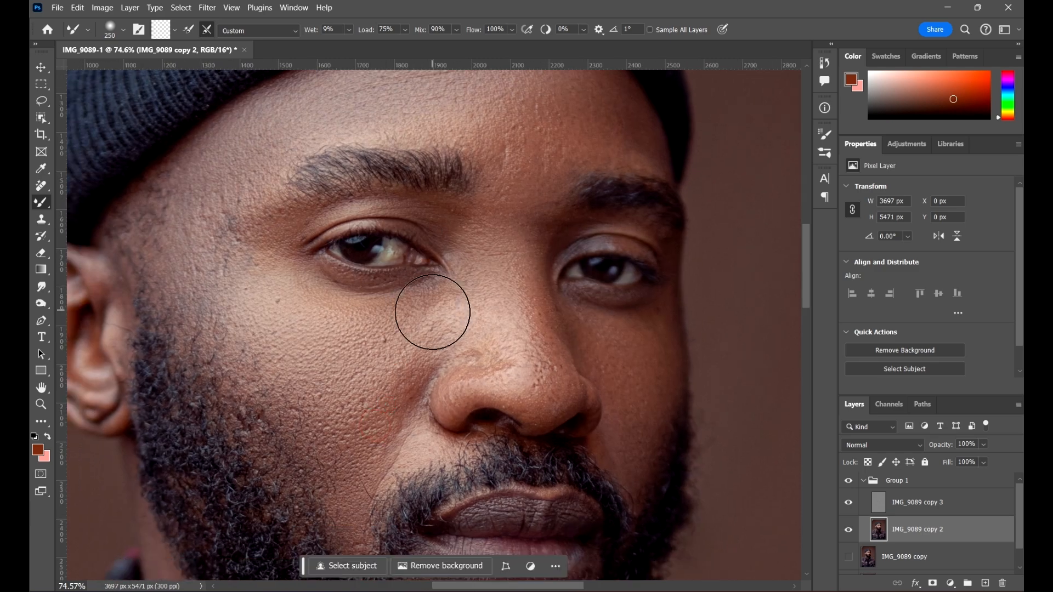
pyautogui.moveTo(245, 313); pyautogui.dragTo(299, 412)
# Step: Reduce the Mixer Brush to 125 px and blend the skin where the cheek meets the side of the nose
pyautogui.scroll(-5, 329, 384)
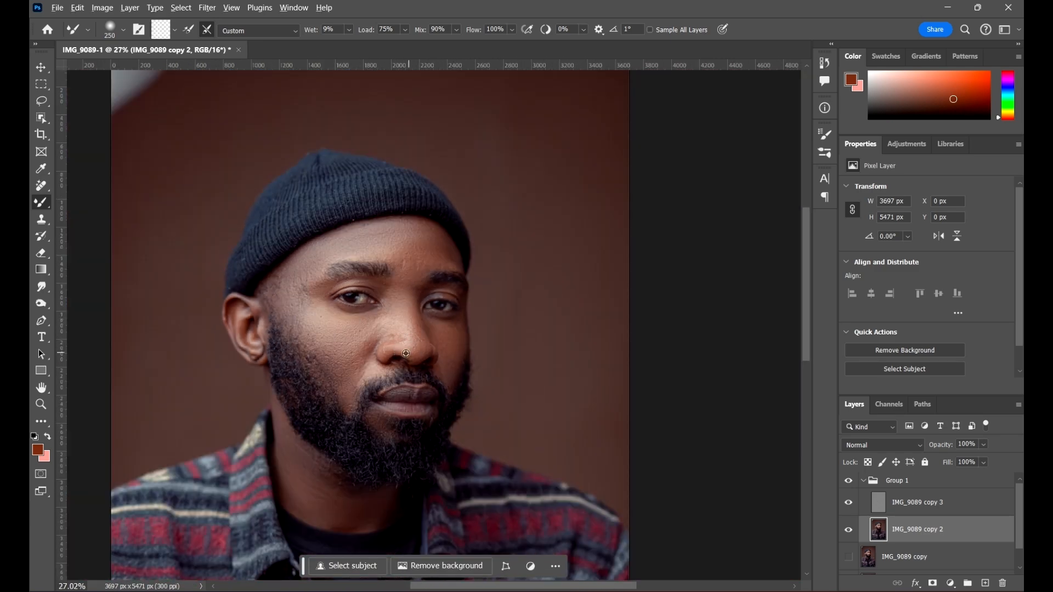
pyautogui.scroll(5, 406, 353)
pyautogui.moveTo(341, 322)
pyautogui.mouseDown()
pyautogui.moveTo(309, 334)
pyautogui.moveTo(318, 340)
pyautogui.moveTo(334, 316)
pyautogui.moveTo(337, 338)
pyautogui.moveTo(347, 309)
pyautogui.moveTo(318, 317)
pyautogui.mouseUp()
pyautogui.press('[')
pyautogui.press('[')
pyautogui.press('[')
pyautogui.press('[')
pyautogui.click(270, 379)
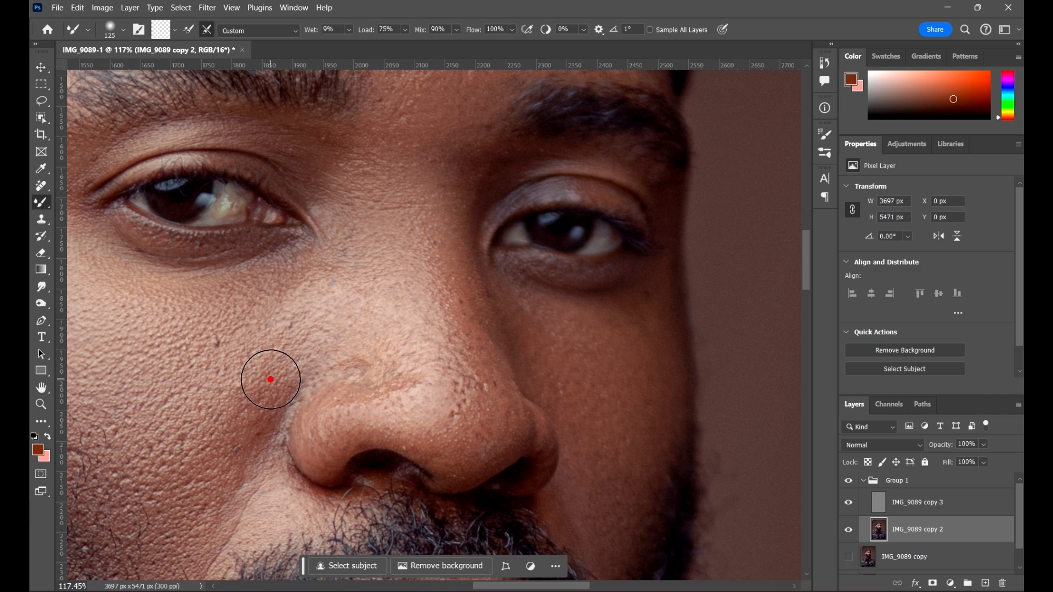
pyautogui.click(308, 352)
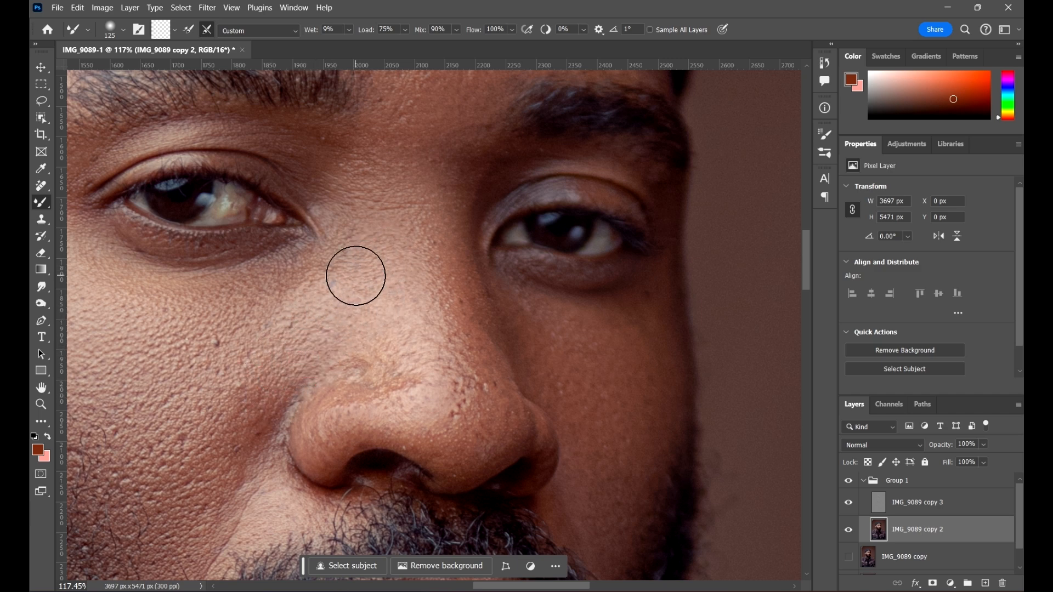
# Step: Blend the skin beneath the eye on the shadowed side of the face with the 125 px Mixer Brush
pyautogui.scroll(-3, 356, 276)
pyautogui.scroll(3, 466, 303)
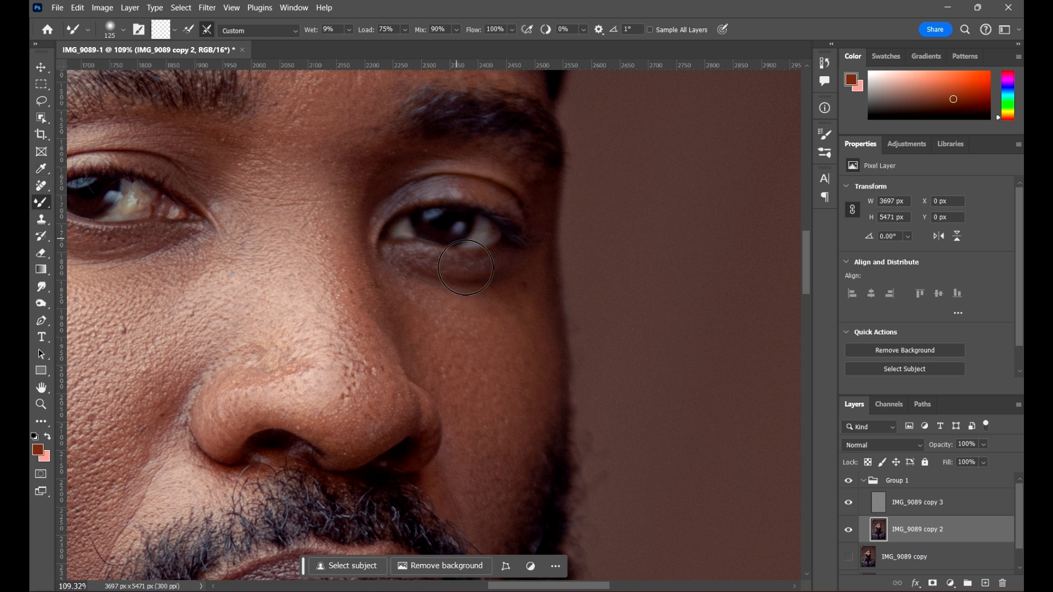
pyautogui.moveTo(428, 291)
pyautogui.mouseDown()
pyautogui.moveTo(366, 281)
pyautogui.moveTo(397, 292)
pyautogui.moveTo(422, 336)
pyautogui.moveTo(440, 341)
pyautogui.moveTo(391, 340)
pyautogui.moveTo(481, 368)
pyautogui.moveTo(425, 370)
pyautogui.moveTo(373, 301)
pyautogui.moveTo(434, 352)
pyautogui.moveTo(428, 275)
pyautogui.moveTo(411, 298)
pyautogui.moveTo(418, 346)
pyautogui.moveTo(381, 308)
pyautogui.moveTo(407, 318)
pyautogui.moveTo(409, 279)
pyautogui.moveTo(443, 356)
pyautogui.moveTo(385, 281)
pyautogui.moveTo(303, 284)
pyautogui.moveTo(318, 277)
pyautogui.moveTo(403, 331)
pyautogui.moveTo(398, 286)
pyautogui.moveTo(441, 261)
pyautogui.mouseUp()
# Step: Examine the smoothed face and neck at several magnifications, from close-up to nearly the whole portrait
pyautogui.scroll(-6, 411, 287)
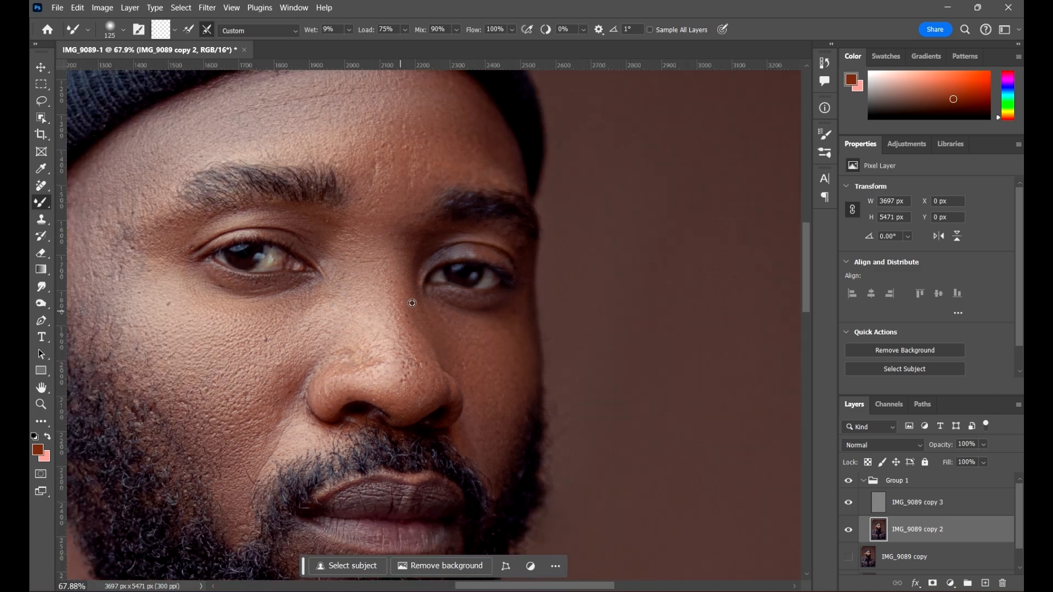
pyautogui.scroll(-3, 446, 245)
pyautogui.scroll(2, 421, 238)
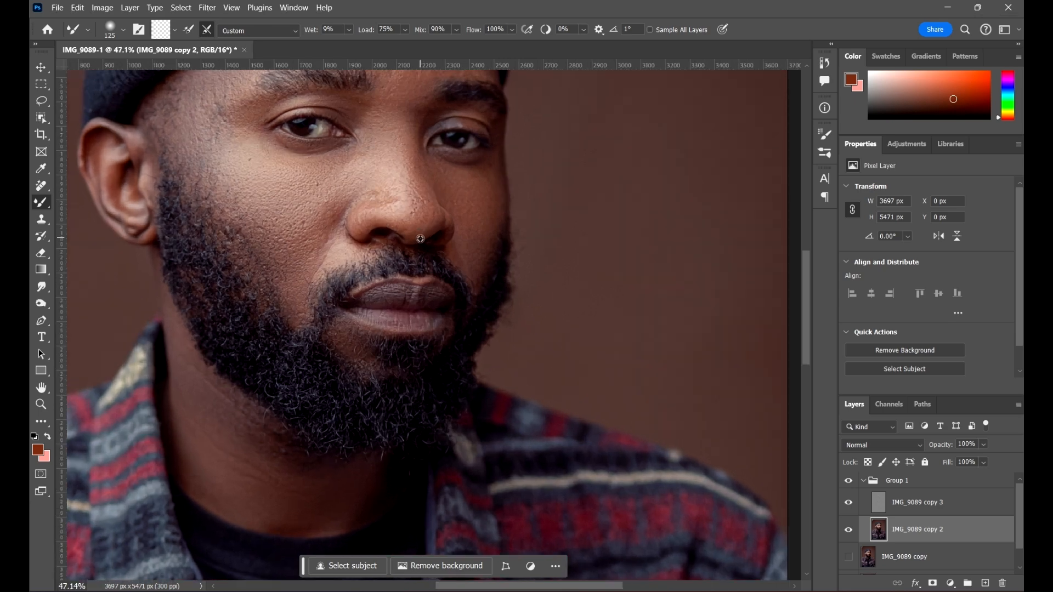
pyautogui.scroll(-4, 374, 251)
pyautogui.scroll(2, 311, 239)
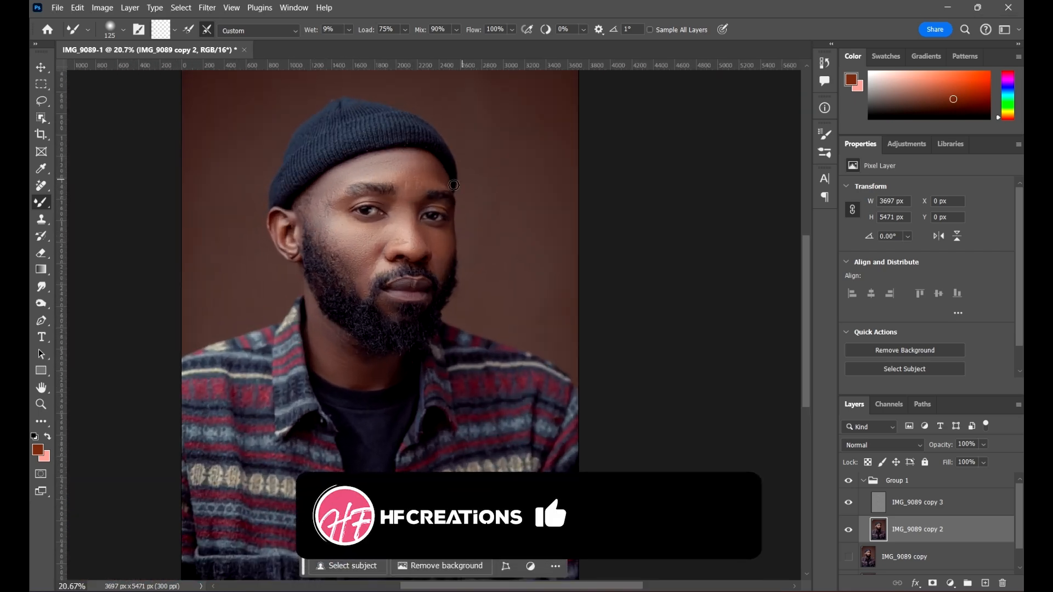
pyautogui.scroll(1, 421, 217)
pyautogui.scroll(4, 421, 218)
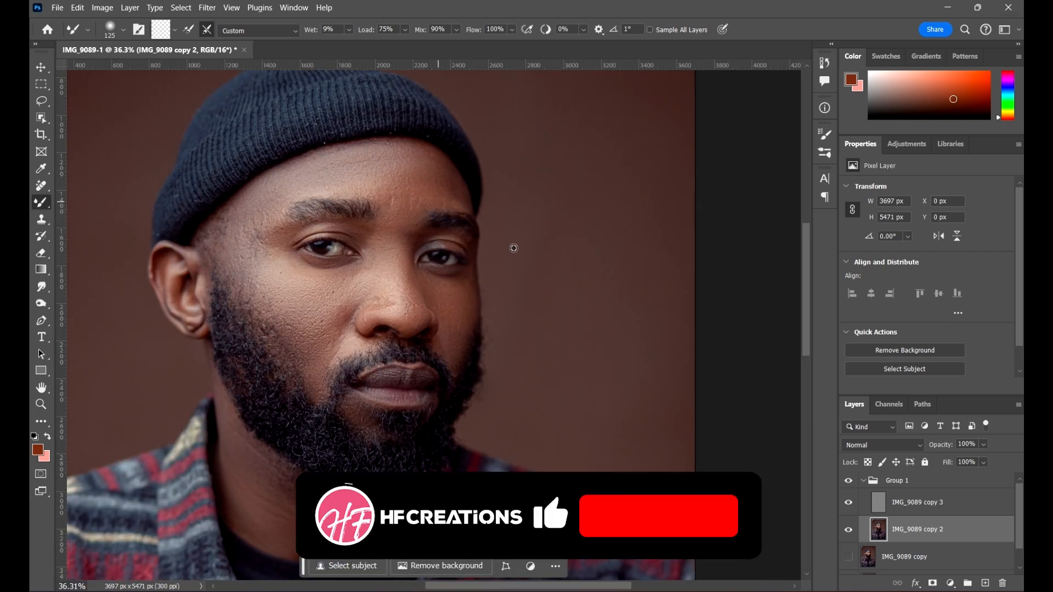
# Step: Show the IMG_9089 copy layer and compare before and after by repeatedly isolating it, ending with Group 1 visible
pyautogui.click(849, 557)
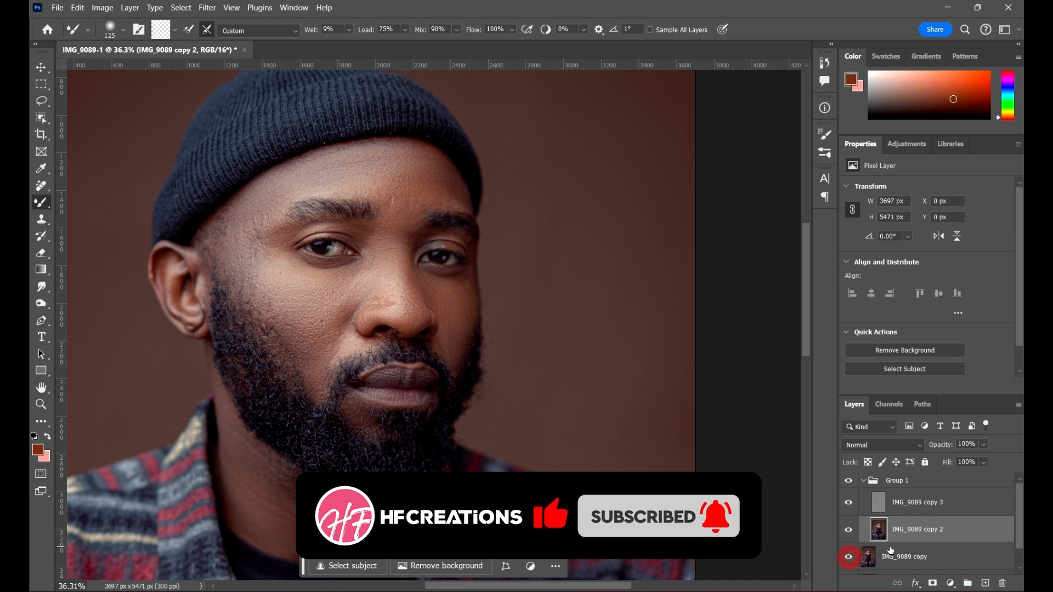
pyautogui.click(849, 558)
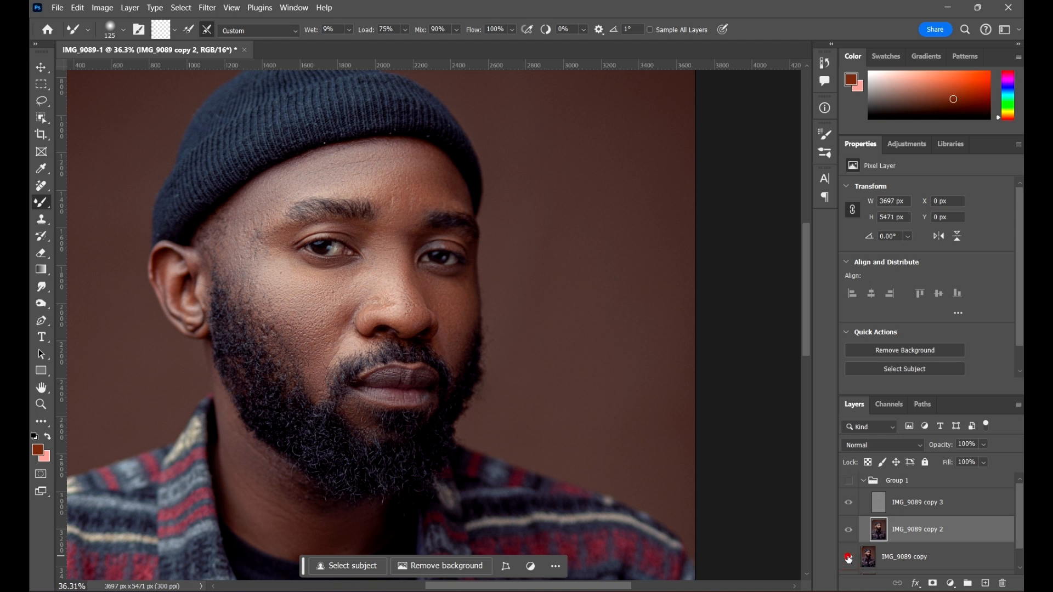
pyautogui.click(848, 557)
pyautogui.click(848, 558)
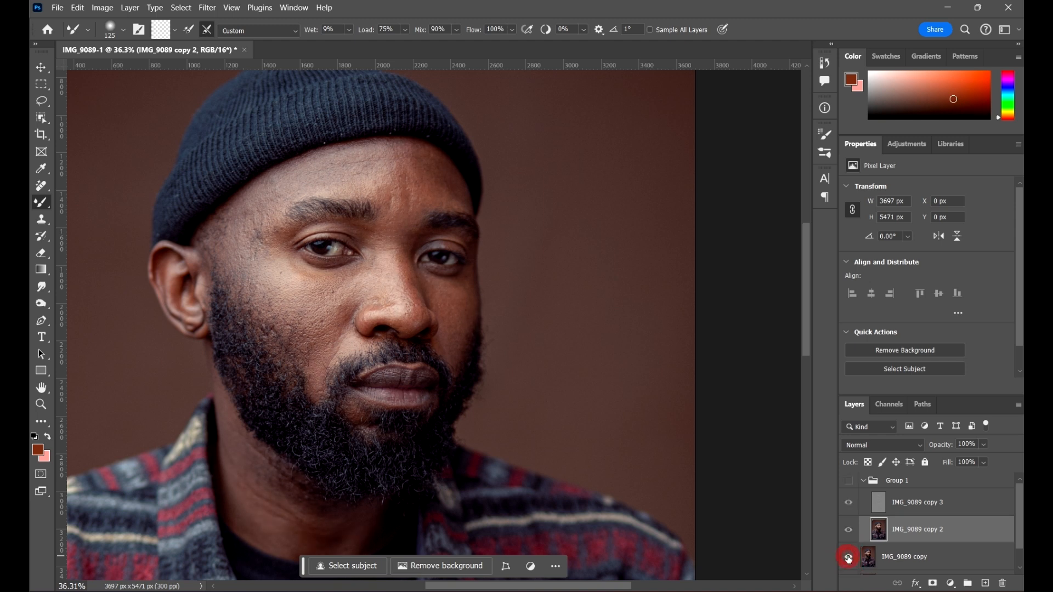
pyautogui.click(849, 558)
pyautogui.click(849, 557)
pyautogui.click(848, 557)
pyautogui.click(849, 557)
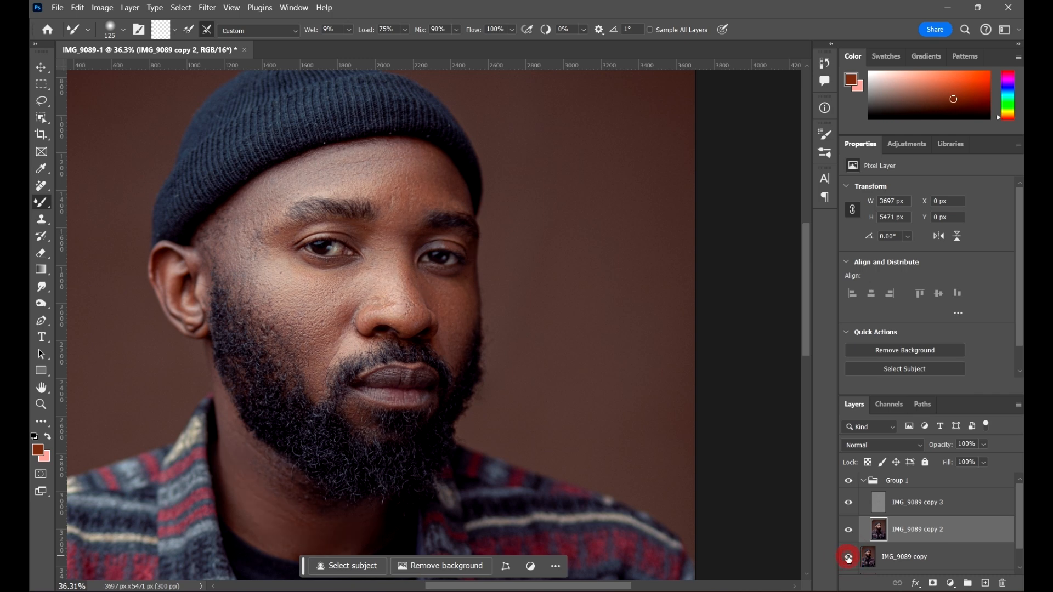
pyautogui.click(848, 558)
pyautogui.click(848, 557)
pyautogui.click(849, 557)
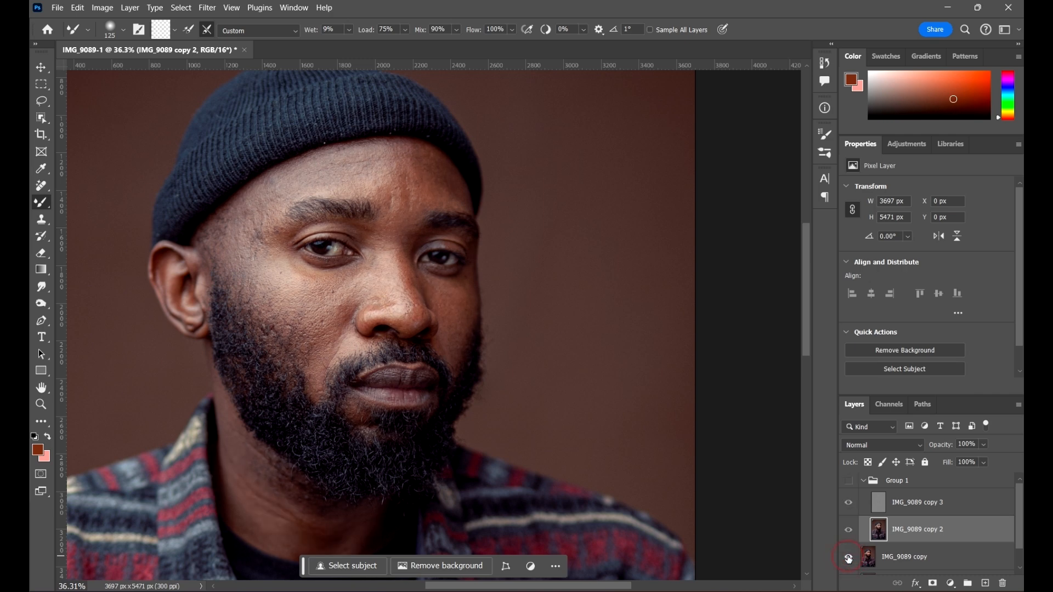
pyautogui.click(848, 558)
pyautogui.click(848, 557)
pyautogui.click(848, 557)
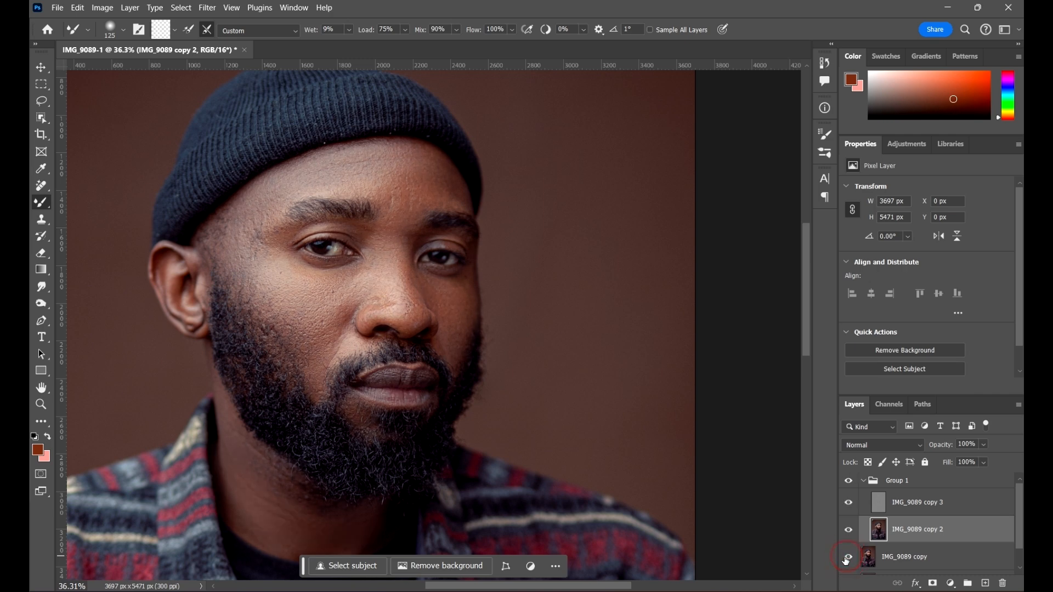
# Step: Select Group 1, which holds the frequency separation layers
pyautogui.scroll(-5, 382, 293)
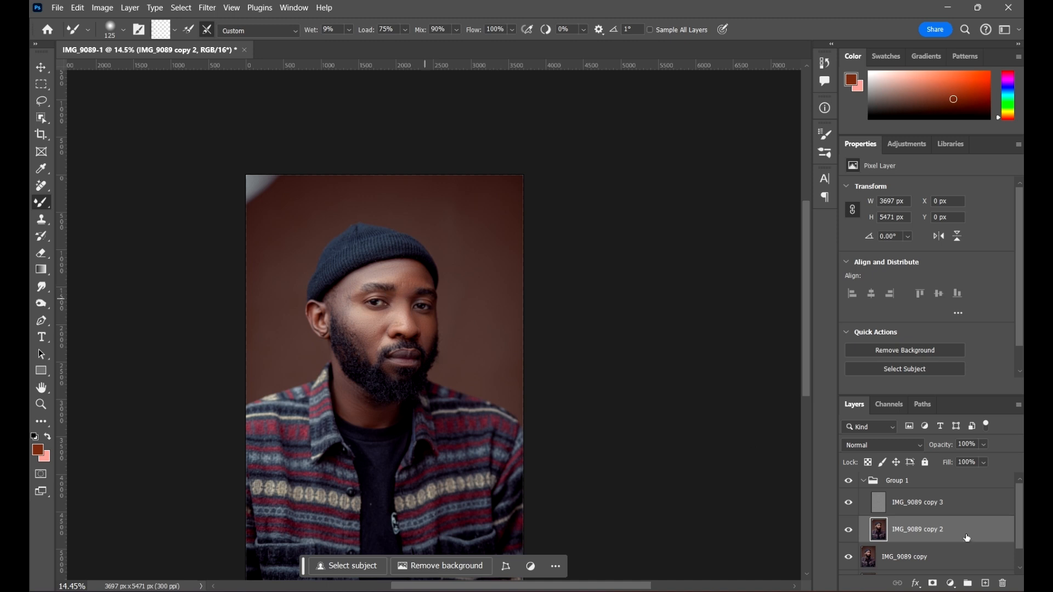
pyautogui.click(946, 490)
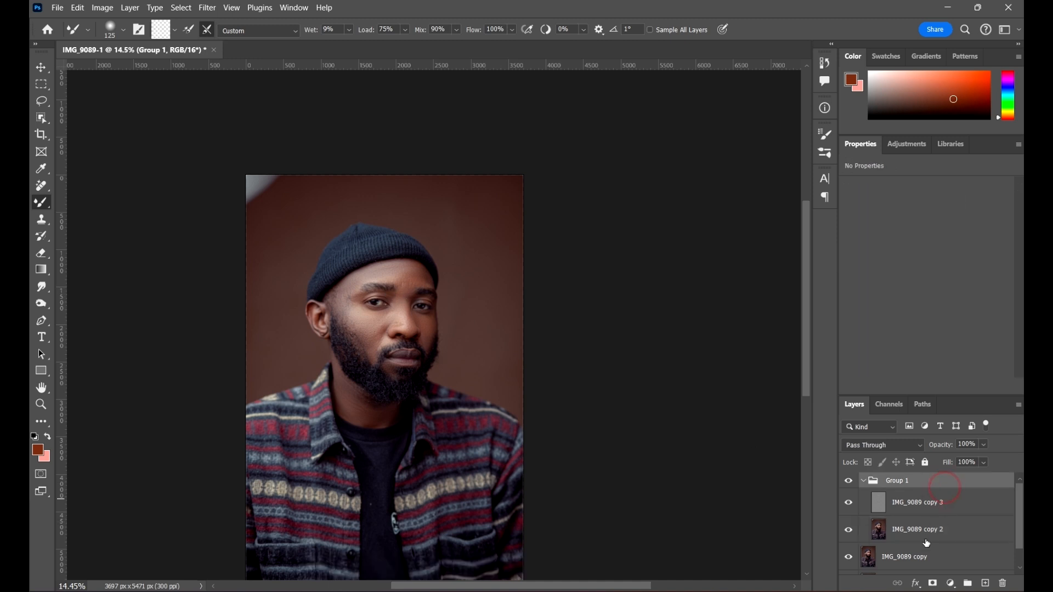
pyautogui.scroll(-1, 936, 527)
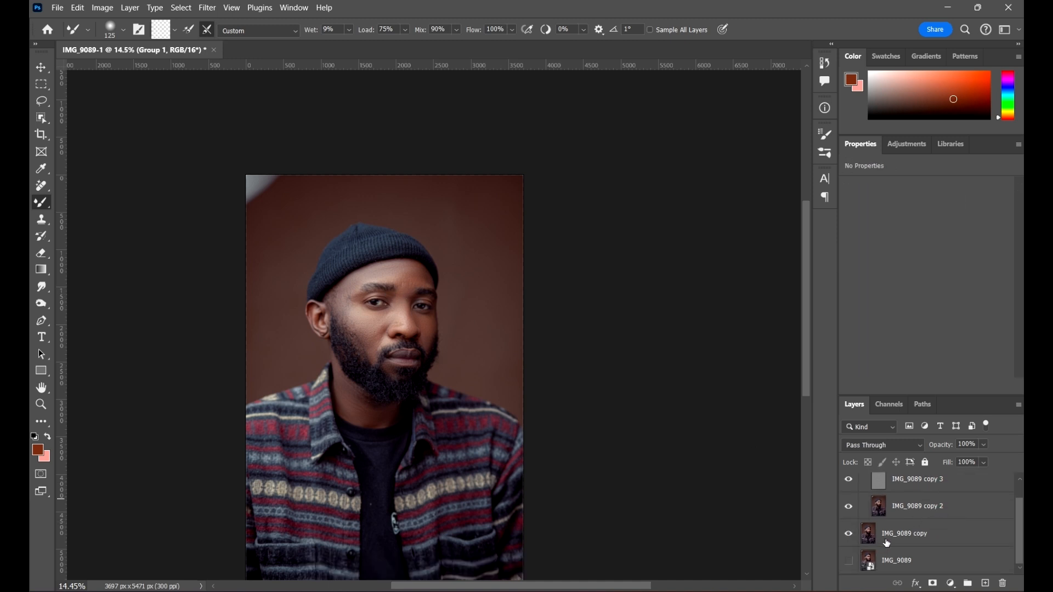
# Step: Stamp all visible layers into a new merged layer above Group 1 and collapse the group
pyautogui.scroll(1, 893, 540)
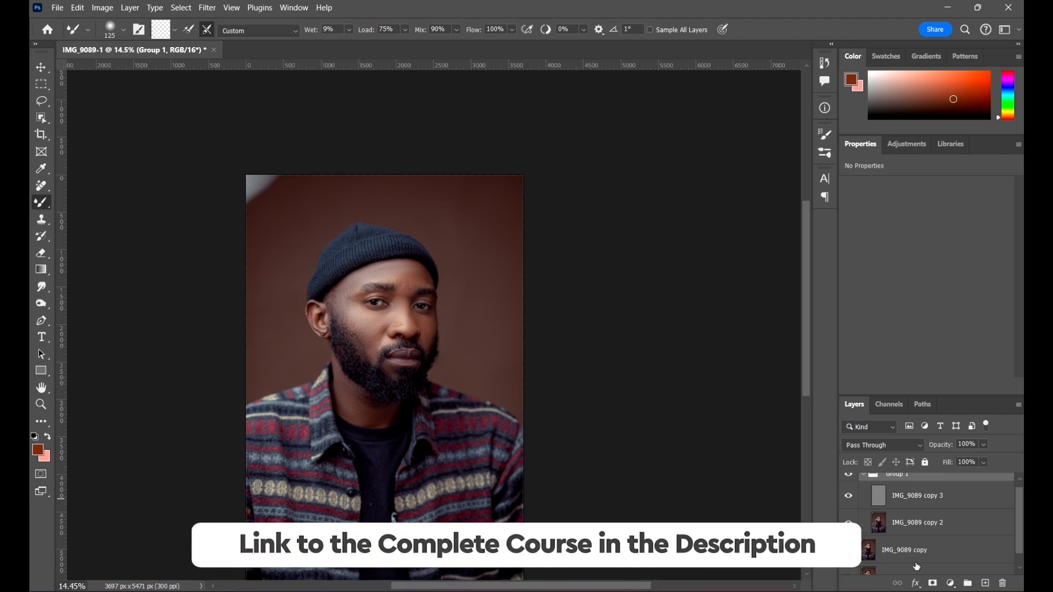
pyautogui.hotkey('ctrl', 'shift', 'alt', 'e')
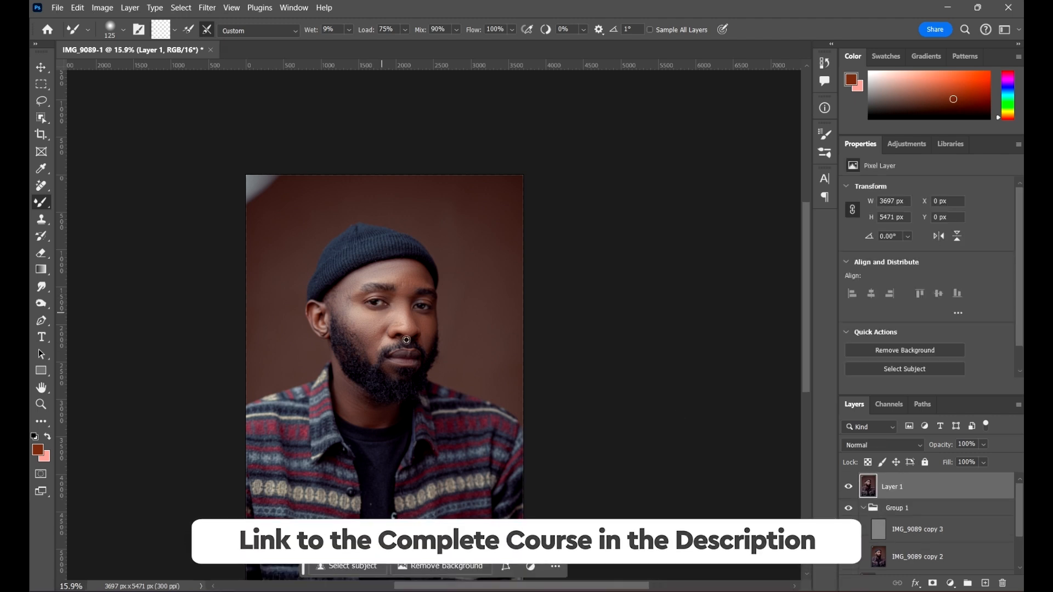
pyautogui.scroll(3, 406, 340)
pyautogui.click(863, 507)
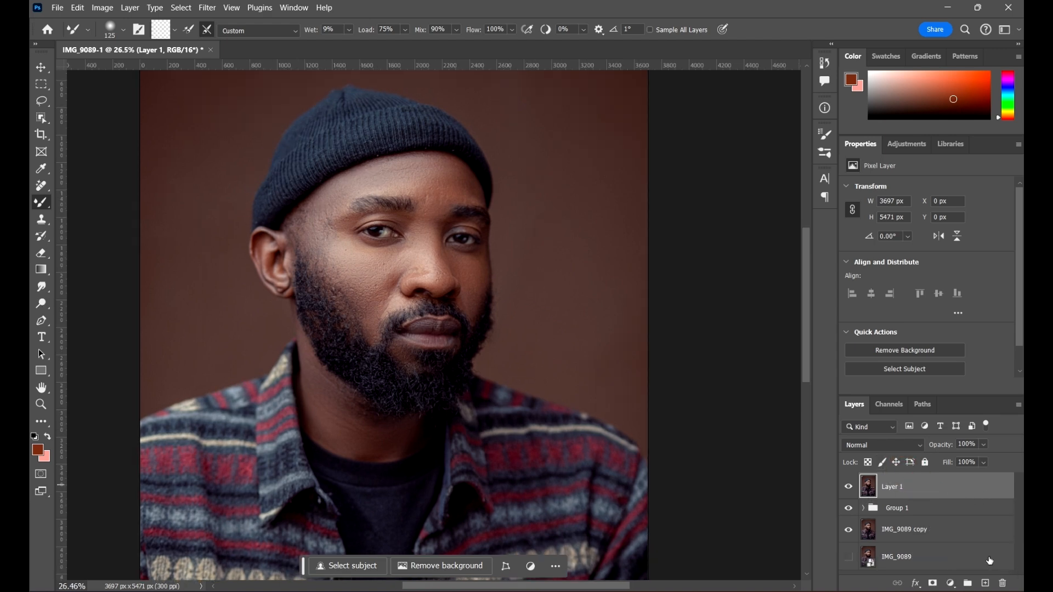
# Step: Add a Hue/Saturation adjustment layer above Layer 1 and lower its master saturation to -88
pyautogui.scroll(2, 411, 260)
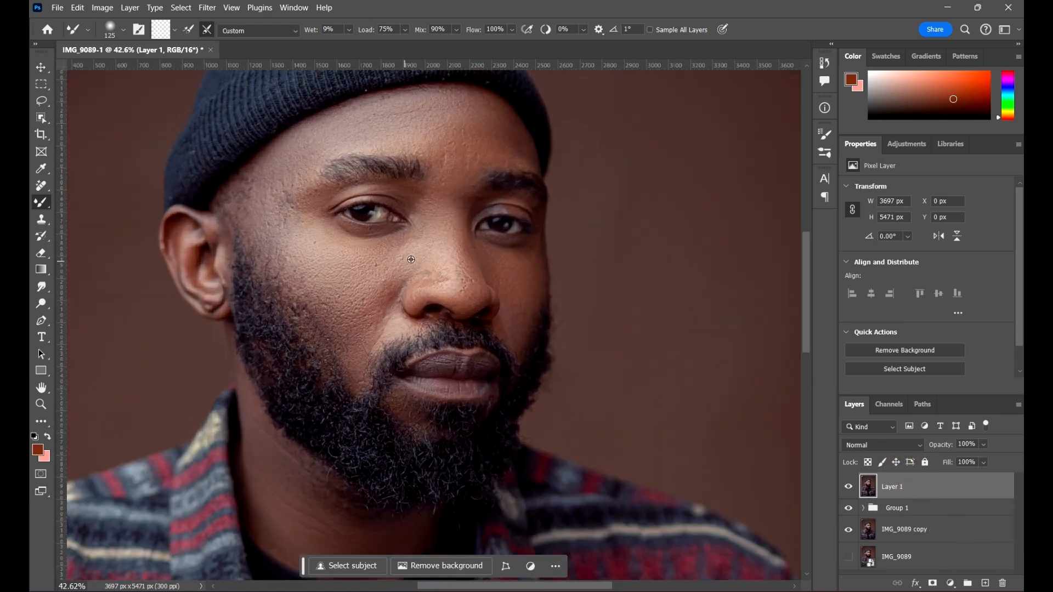
pyautogui.scroll(2, 411, 259)
pyautogui.moveTo(519, 332); pyautogui.dragTo(486, 342)
pyautogui.scroll(1, 628, 353)
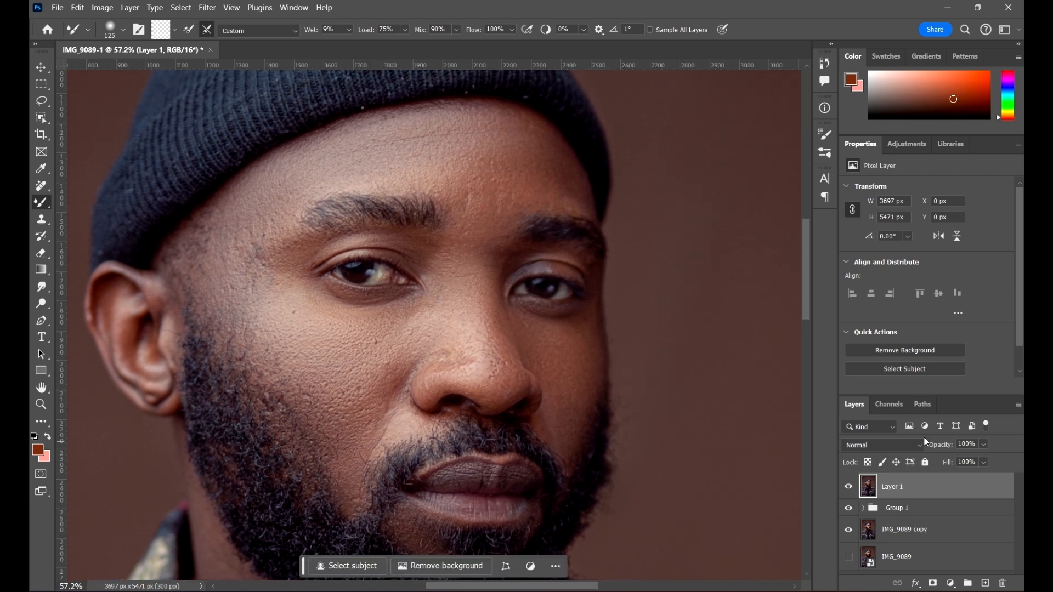
pyautogui.click(914, 146)
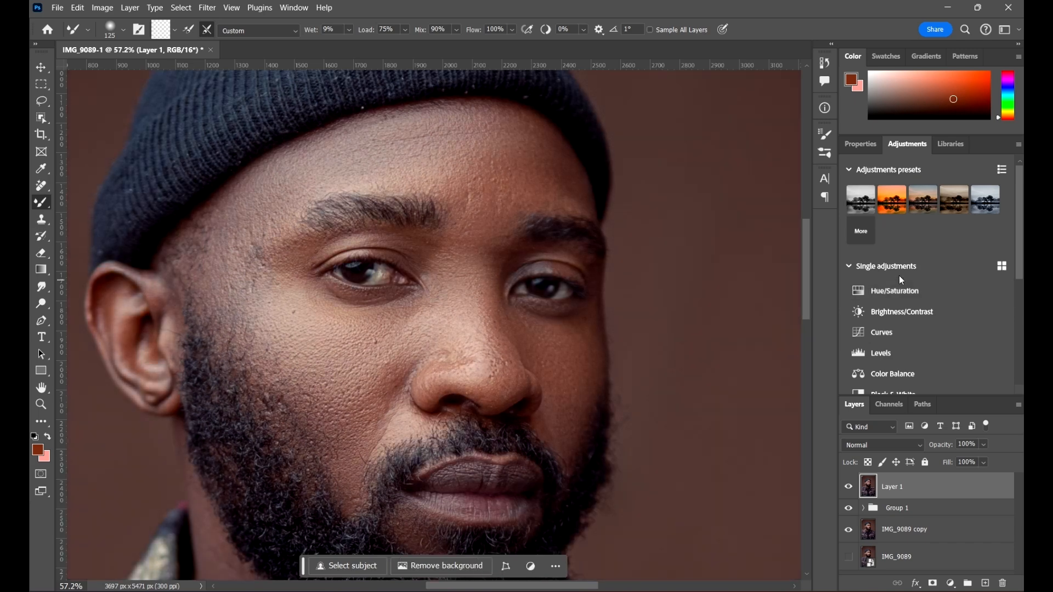
pyautogui.click(895, 291)
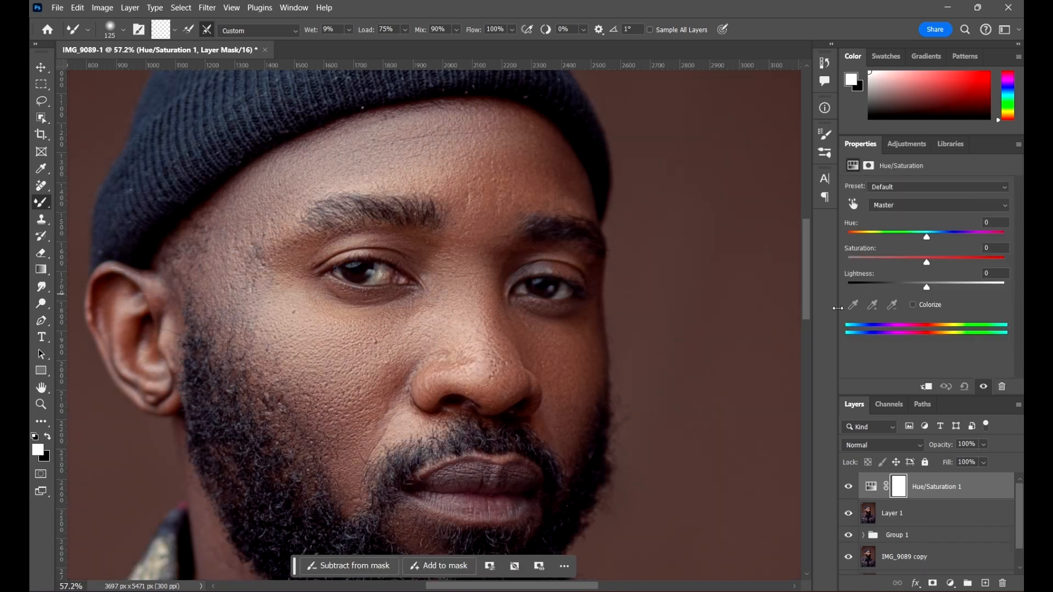
pyautogui.moveTo(927, 262); pyautogui.dragTo(854, 258)
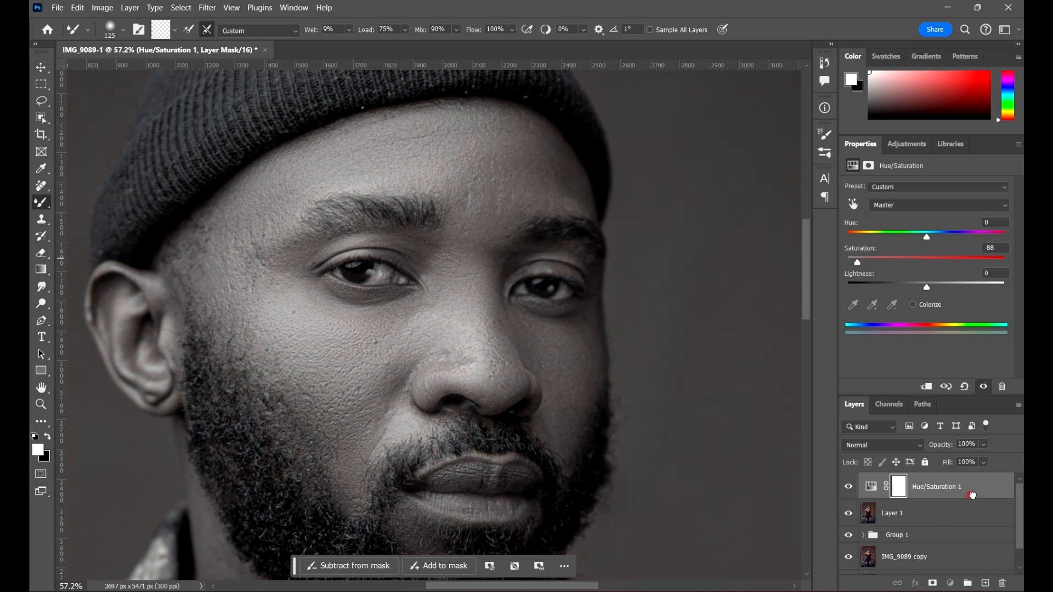
# Step: Invert the Hue/Saturation layer's mask to black and set up a 70 px round Brush with 0% hardness
pyautogui.click(901, 489)
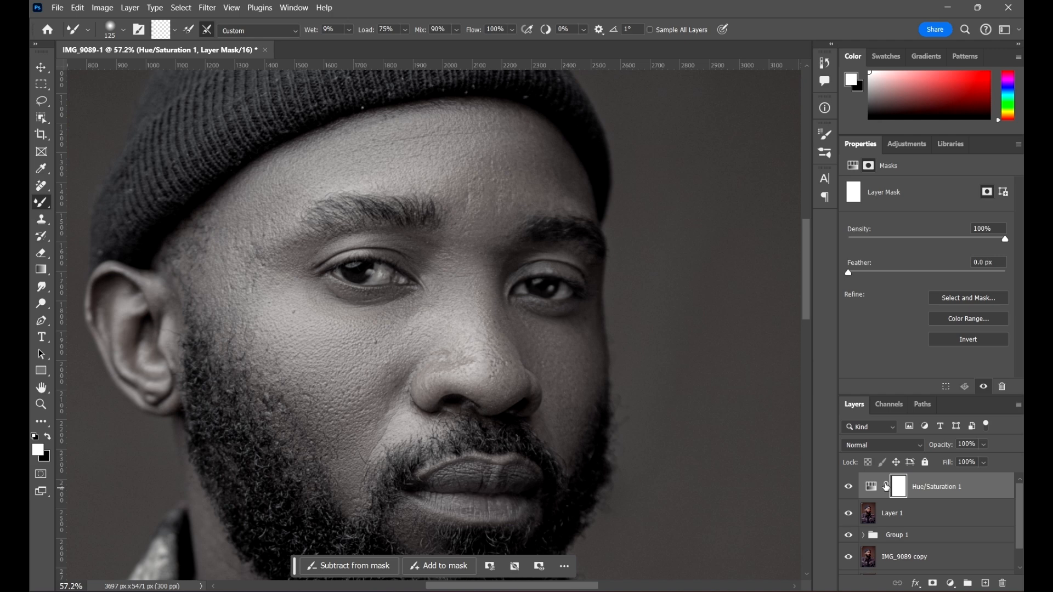
pyautogui.rightClick(47, 203)
pyautogui.click(93, 202)
pyautogui.rightClick(373, 183)
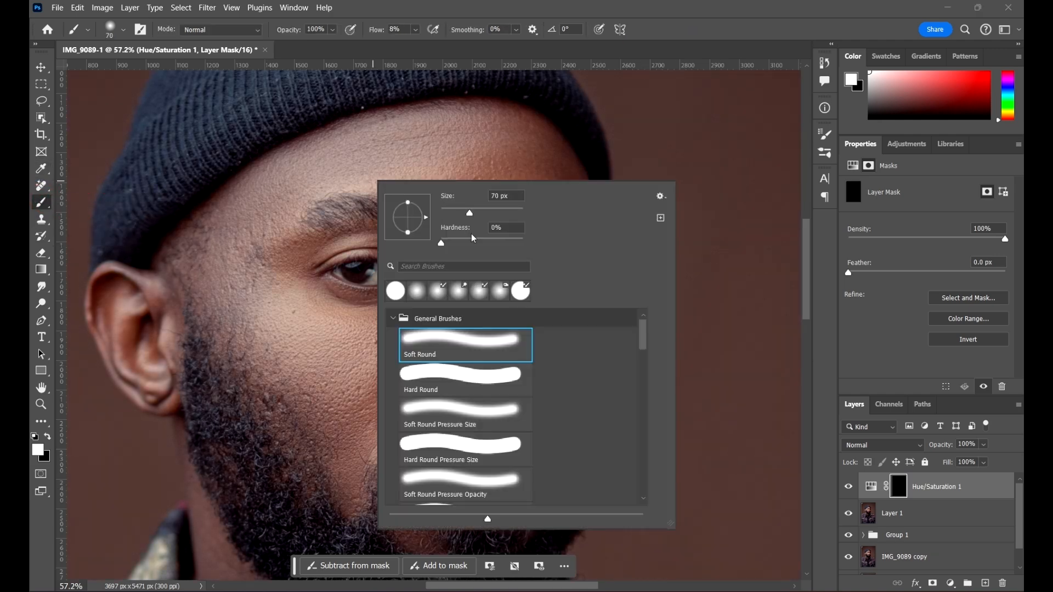
pyautogui.click(483, 384)
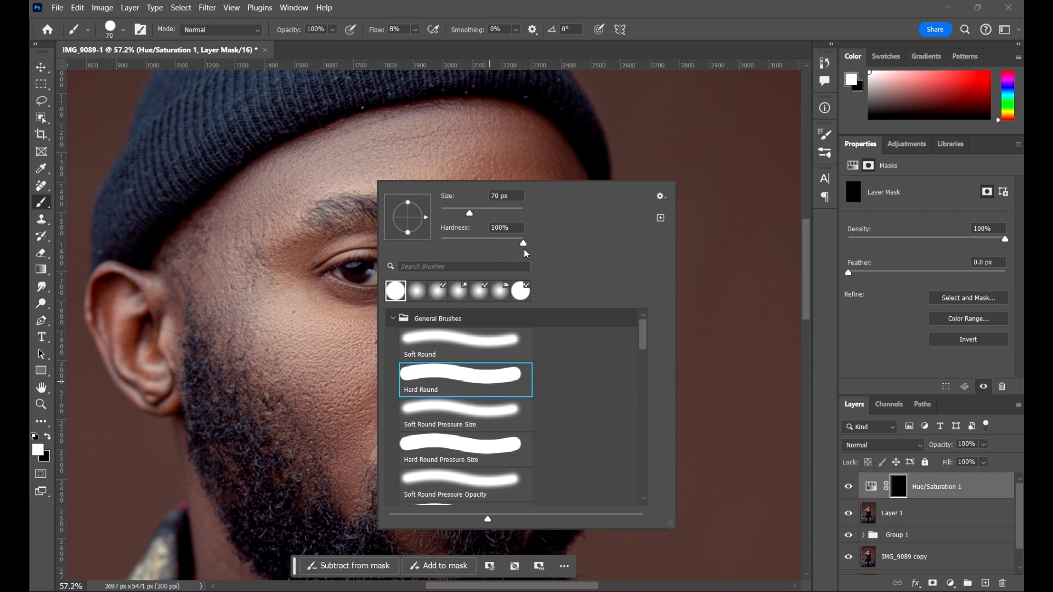
pyautogui.moveTo(519, 242); pyautogui.dragTo(401, 242)
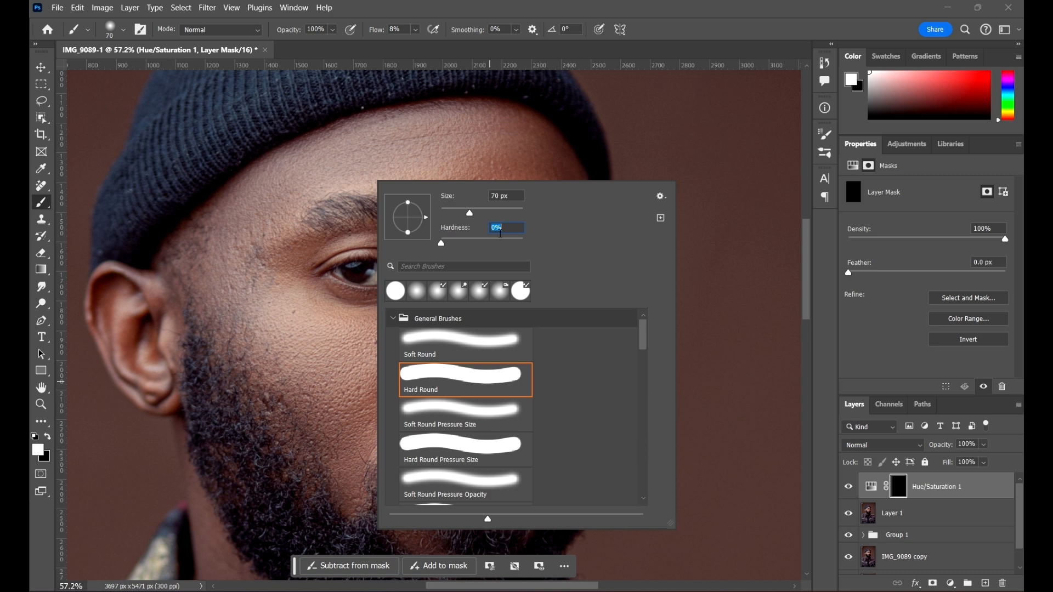
pyautogui.press('Return')
# Step: Paint white at 8% flow on the mask over the inner corner of the eye on the lit side, reducing the brush to 35 px
pyautogui.scroll(3, 365, 263)
pyautogui.scroll(6, 365, 263)
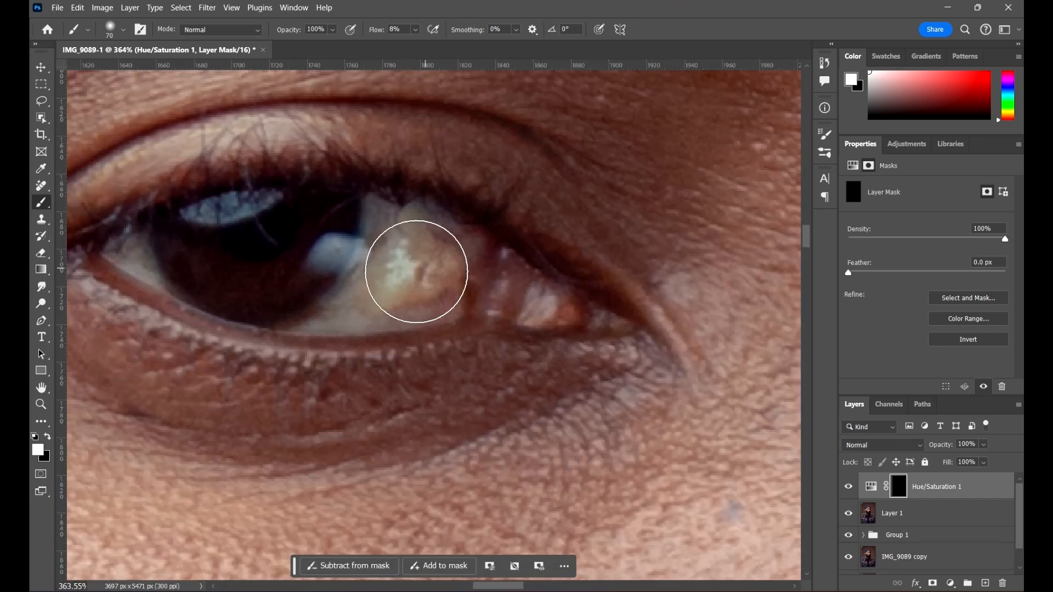
pyautogui.click(421, 249)
pyautogui.press('[')
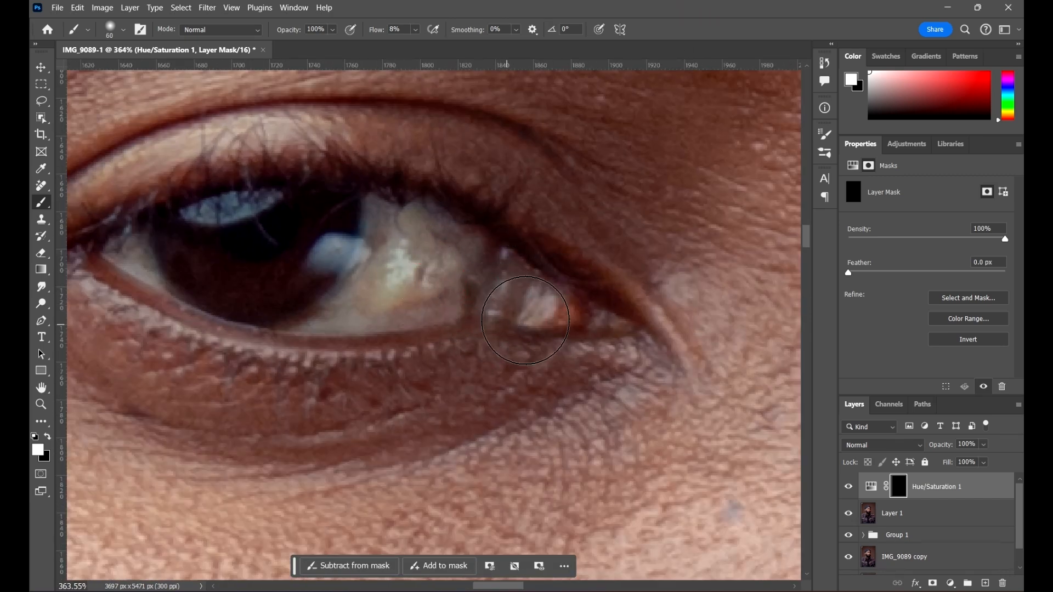
pyautogui.moveTo(551, 311); pyautogui.dragTo(562, 316)
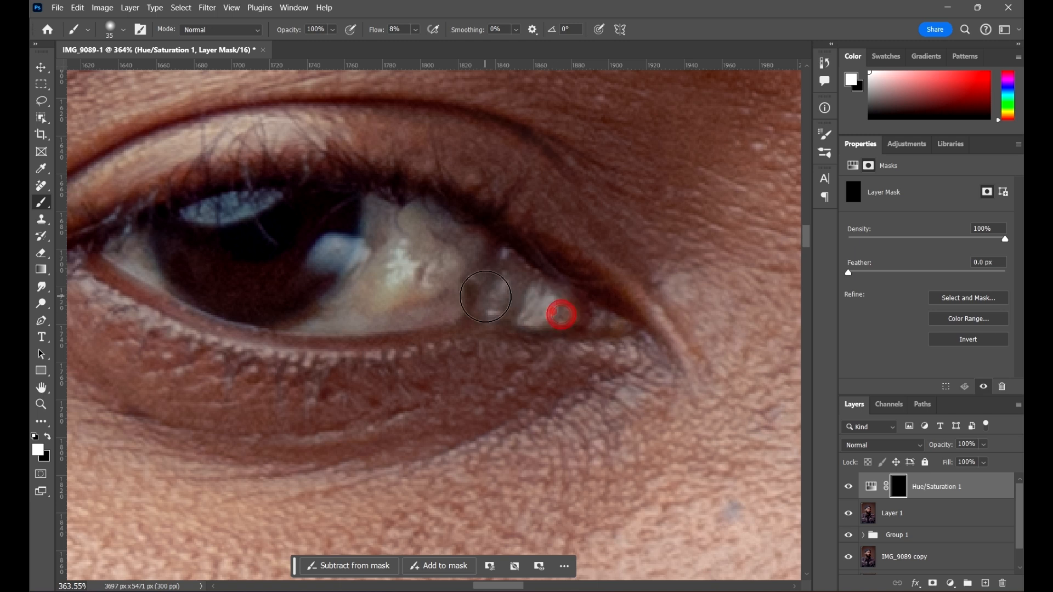
pyautogui.moveTo(499, 289)
pyautogui.mouseDown()
pyautogui.moveTo(520, 285)
pyautogui.moveTo(479, 278)
pyautogui.mouseUp()
pyautogui.moveTo(440, 250); pyautogui.dragTo(443, 247)
# Step: Paint the mask over the rest of that eye's white on both sides of the iris, using brush sizes between 35 and 50 px
pyautogui.press(']')
pyautogui.press(']')
pyautogui.press(']')
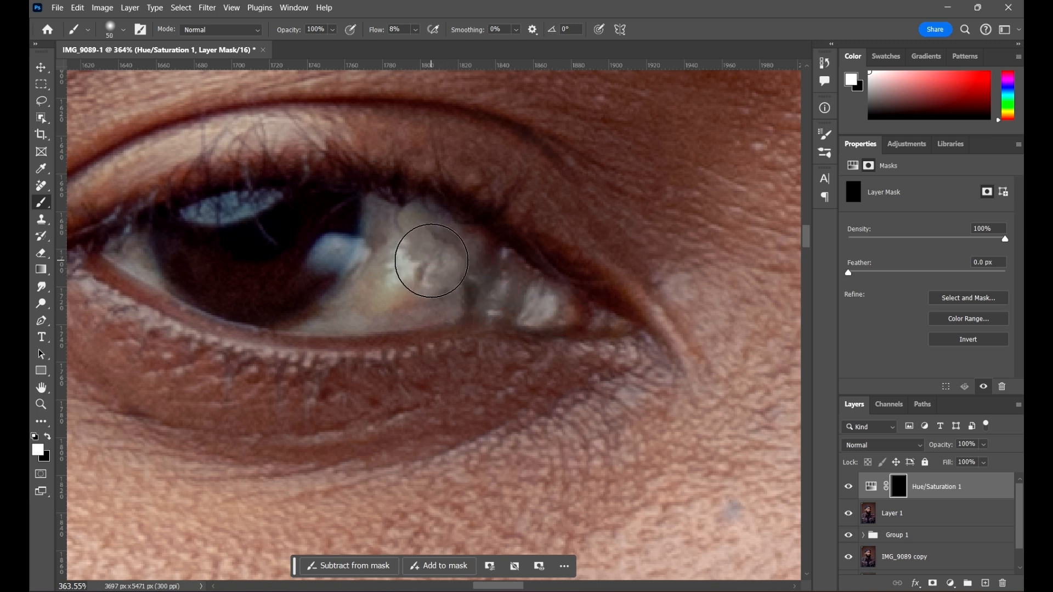
pyautogui.click(432, 261)
pyautogui.click(388, 302)
pyautogui.press('[')
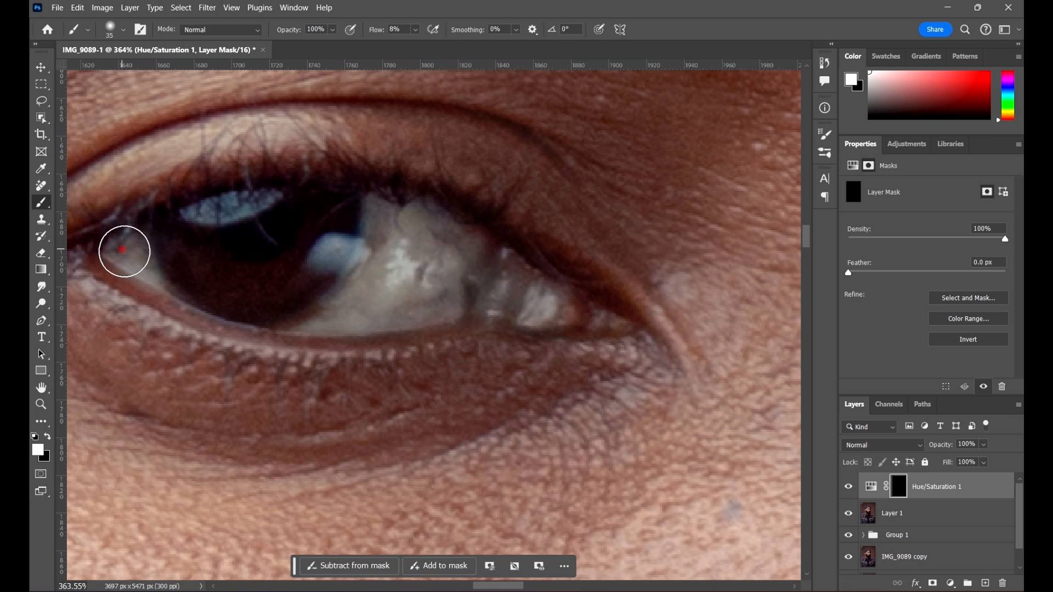
pyautogui.moveTo(125, 252); pyautogui.dragTo(149, 261)
pyautogui.moveTo(444, 243)
pyautogui.mouseDown()
pyautogui.moveTo(490, 263)
pyautogui.moveTo(489, 294)
pyautogui.moveTo(542, 300)
pyautogui.moveTo(430, 288)
pyautogui.moveTo(417, 265)
pyautogui.moveTo(372, 282)
pyautogui.mouseUp()
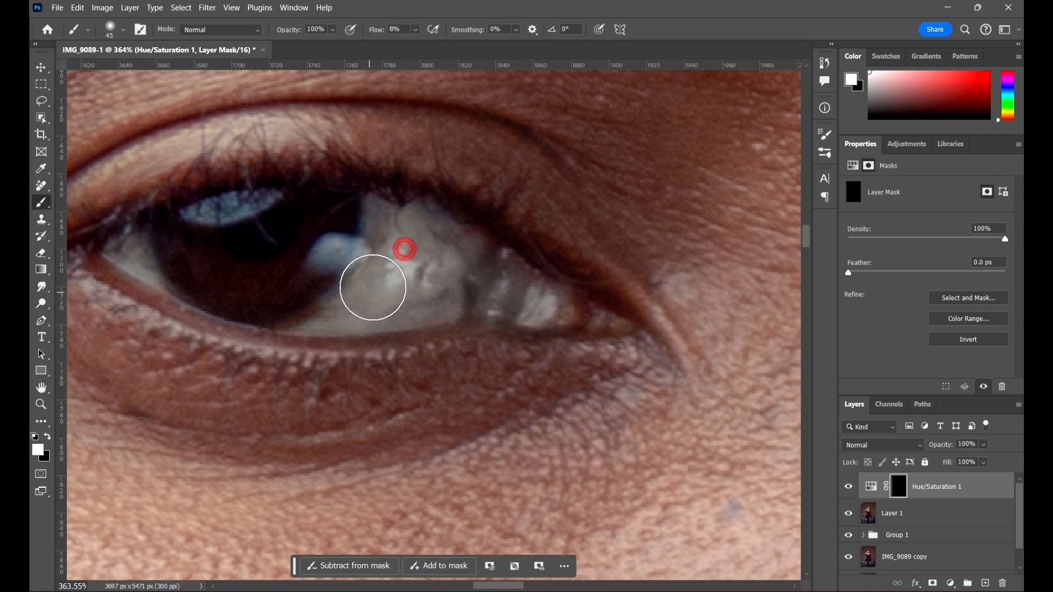
# Step: Desaturate the white of the eye on the shadowed side by painting the mask on both sides of its iris
pyautogui.scroll(-10, 329, 258)
pyautogui.scroll(-2, 291, 231)
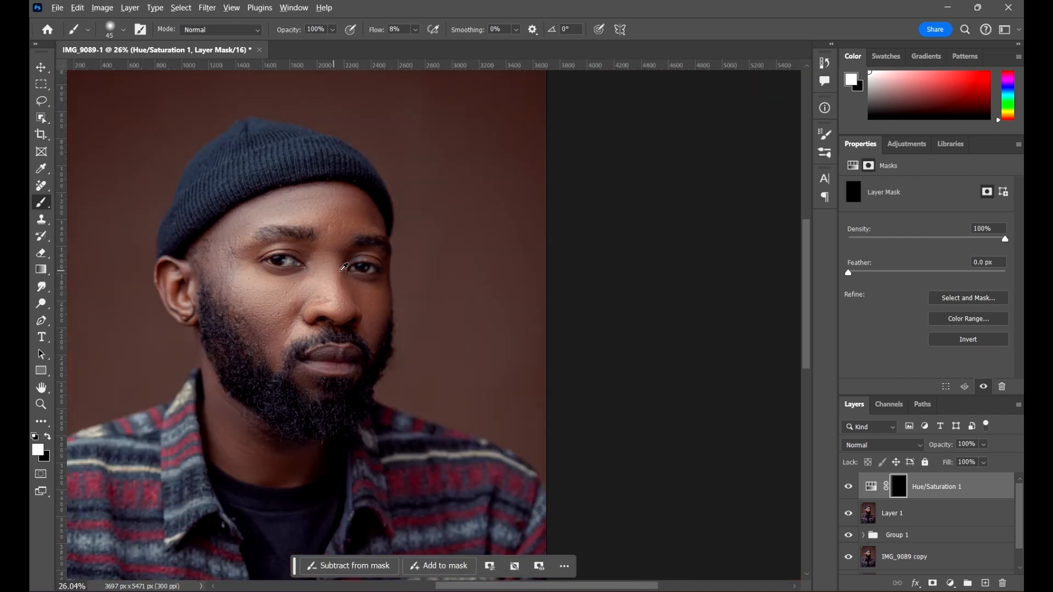
pyautogui.scroll(12, 466, 266)
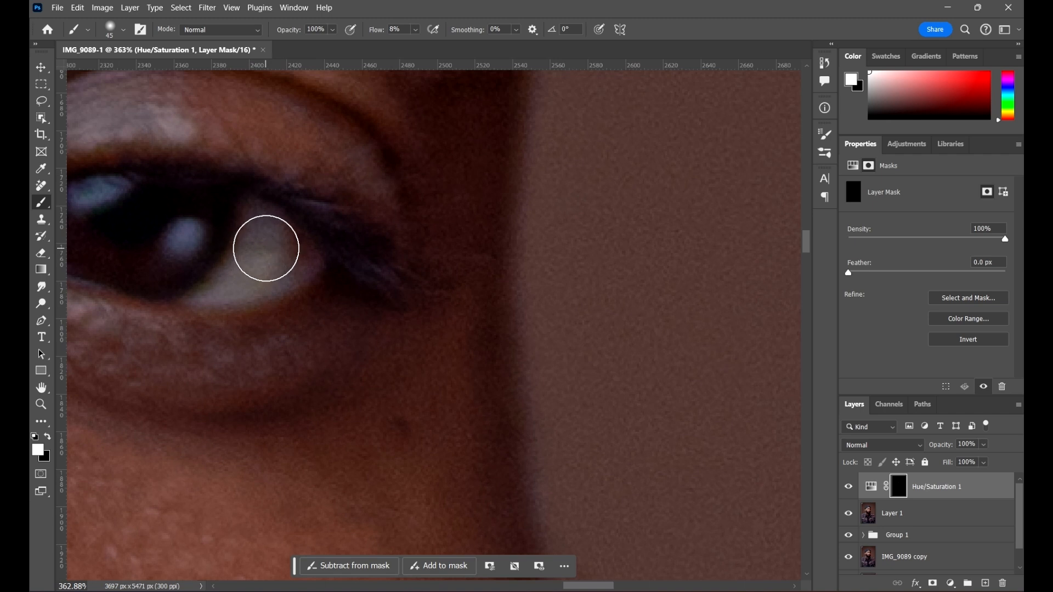
pyautogui.press(']')
pyautogui.press(']')
pyautogui.moveTo(273, 253)
pyautogui.mouseDown()
pyautogui.moveTo(291, 264)
pyautogui.moveTo(285, 274)
pyautogui.mouseUp()
pyautogui.scroll(-2, 538, 296)
pyautogui.scroll(2, 349, 296)
pyautogui.press('[')
pyautogui.press('[')
pyautogui.moveTo(558, 268)
pyautogui.mouseDown()
pyautogui.moveTo(577, 295)
pyautogui.moveTo(560, 285)
pyautogui.mouseUp()
pyautogui.click(536, 292)
pyautogui.scroll(-5, 569, 330)
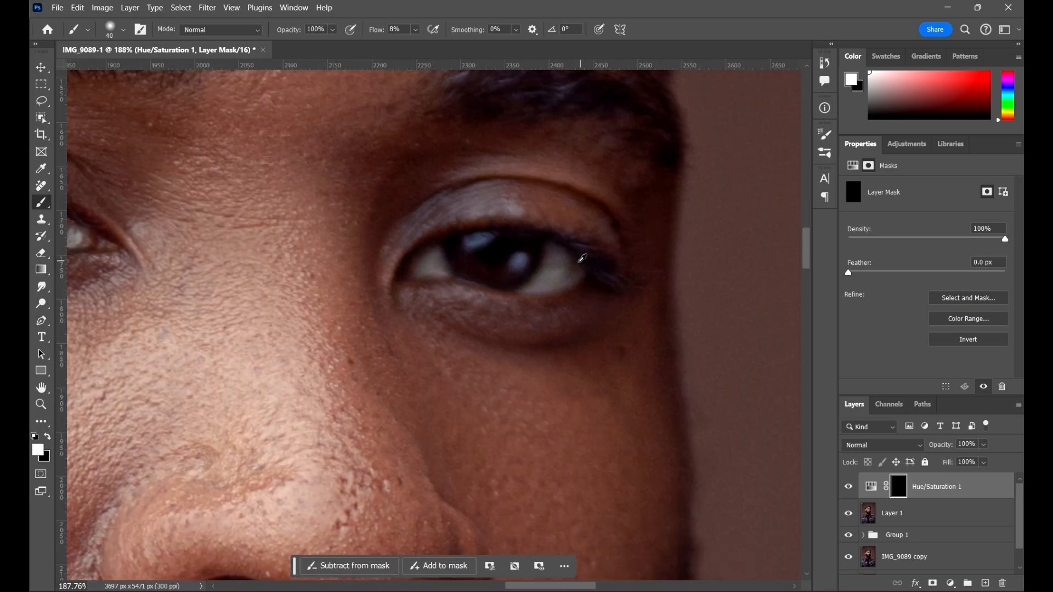
# Step: Touch up the mask at the inner corner of the lit-side eye with the 40 px brush
pyautogui.scroll(3, 461, 210)
pyautogui.scroll(3, 461, 211)
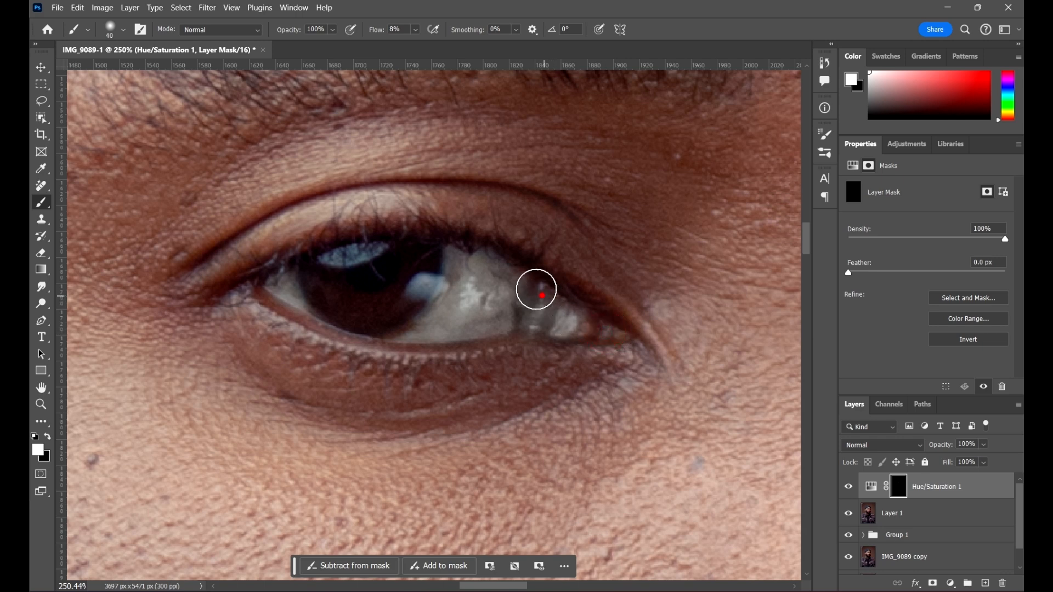
pyautogui.scroll(-10, 565, 337)
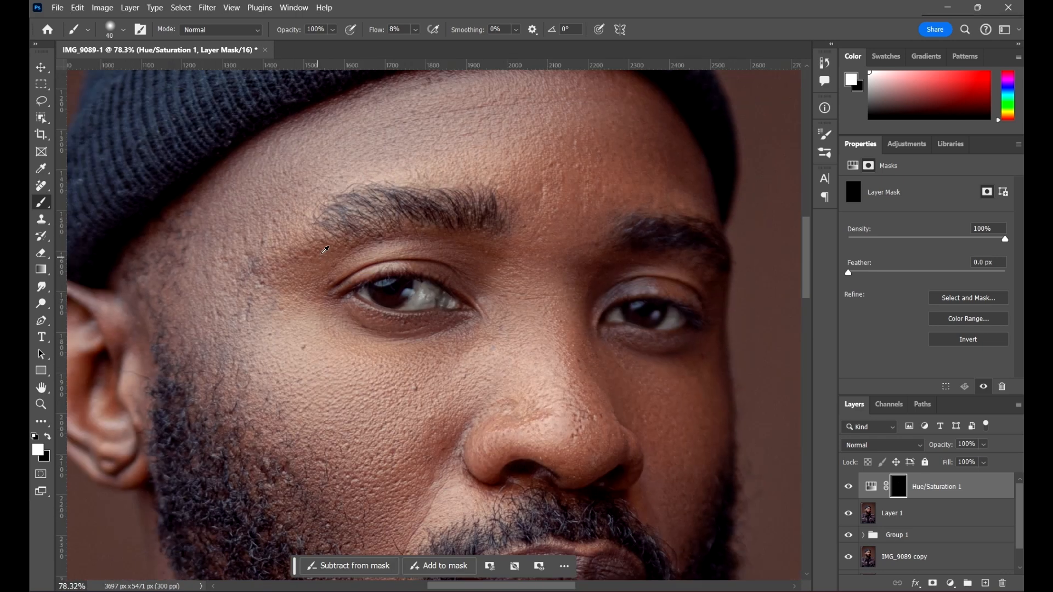
# Step: Select Layer 1 beneath the Hue/Saturation adjustment and activate the Burn tool
pyautogui.click(40, 68)
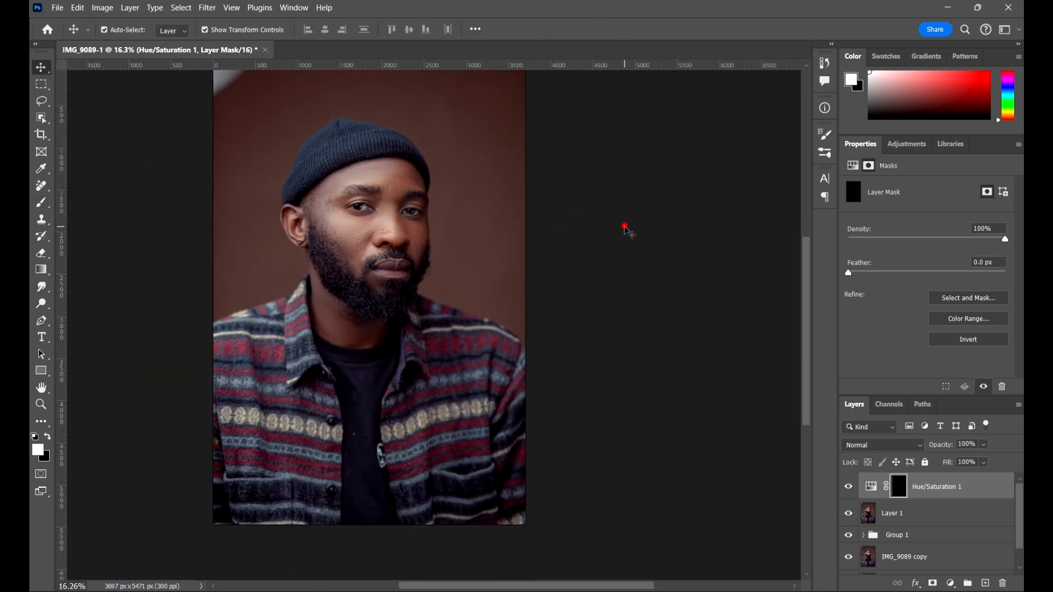
pyautogui.scroll(2, 337, 255)
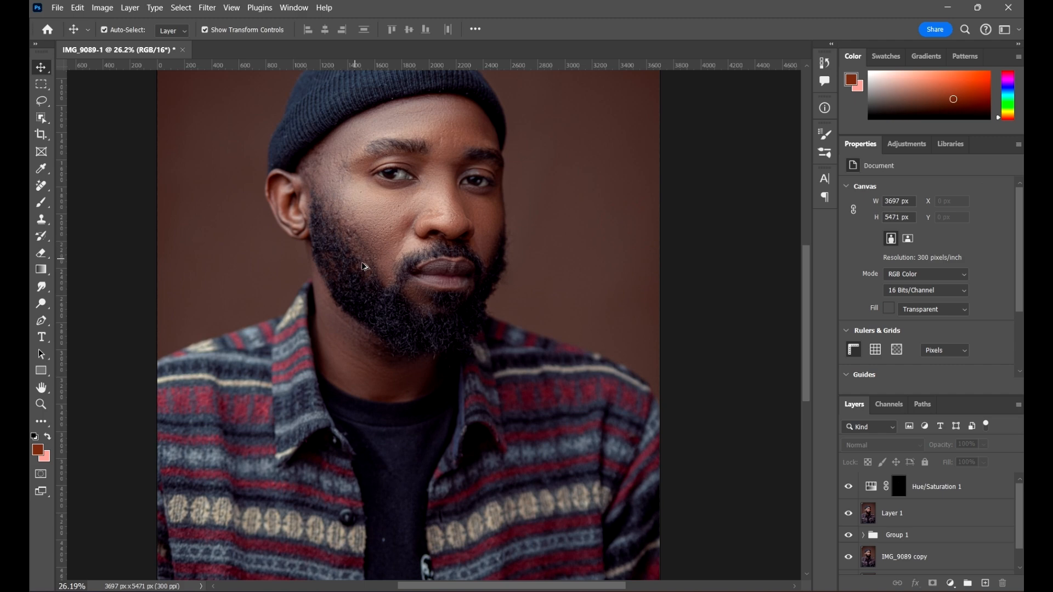
pyautogui.scroll(-2, 365, 267)
pyautogui.scroll(2, 393, 236)
pyautogui.scroll(2, 421, 250)
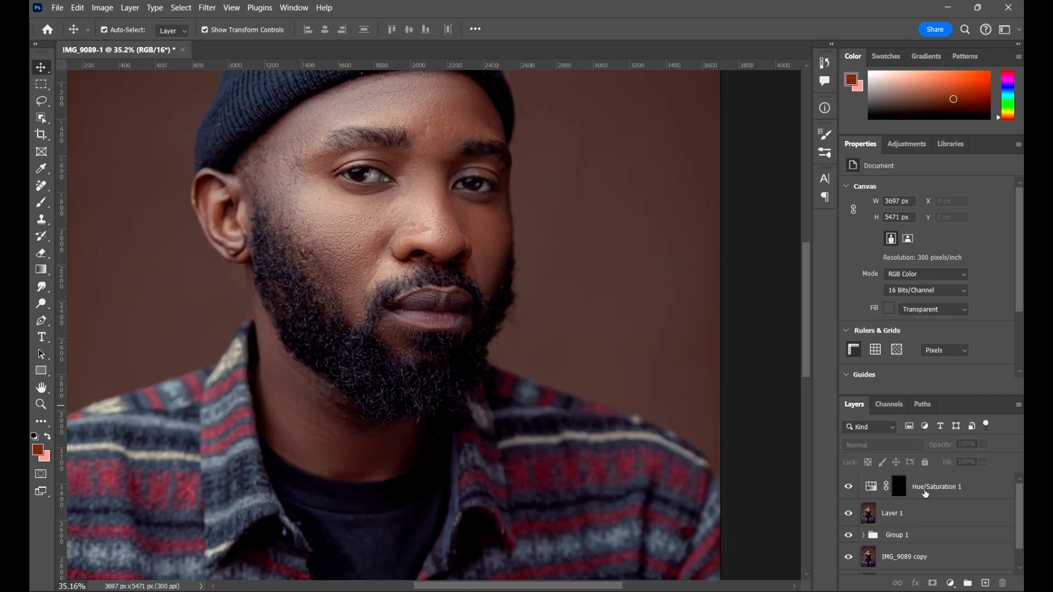
pyautogui.click(945, 513)
pyautogui.scroll(2, 419, 278)
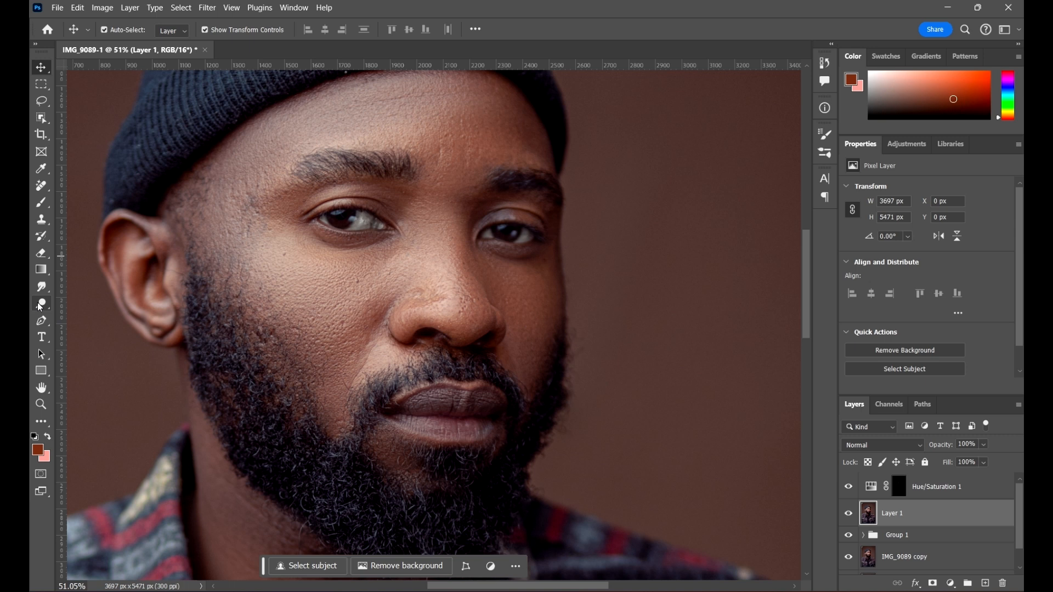
pyautogui.click(41, 305)
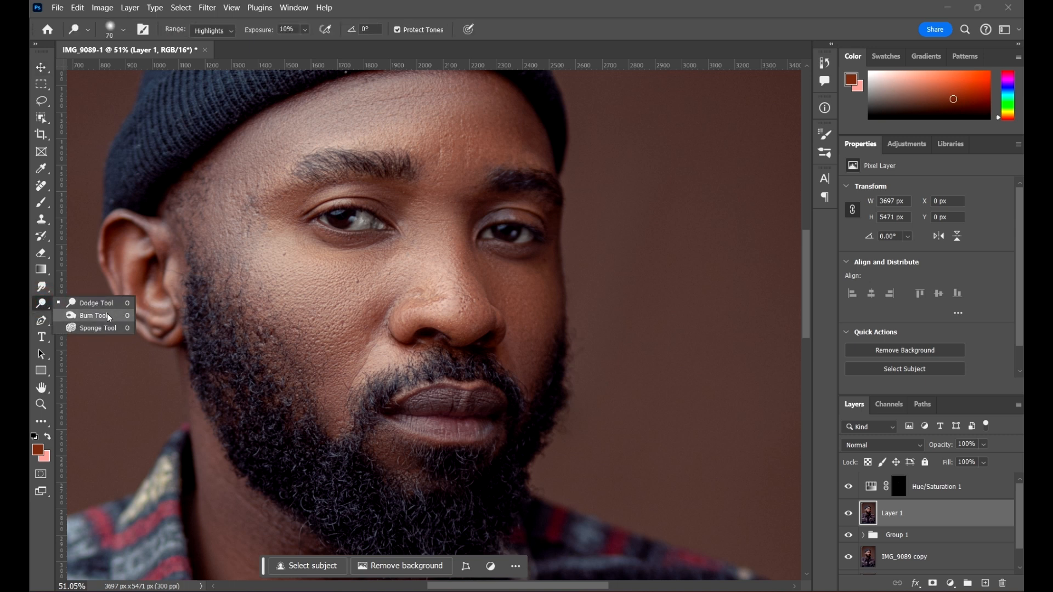
pyautogui.click(107, 315)
# Step: Duplicate Layer 1 and burn the beard's shadows on the copy with a 600 px brush at 26% exposure
pyautogui.scroll(2, 388, 294)
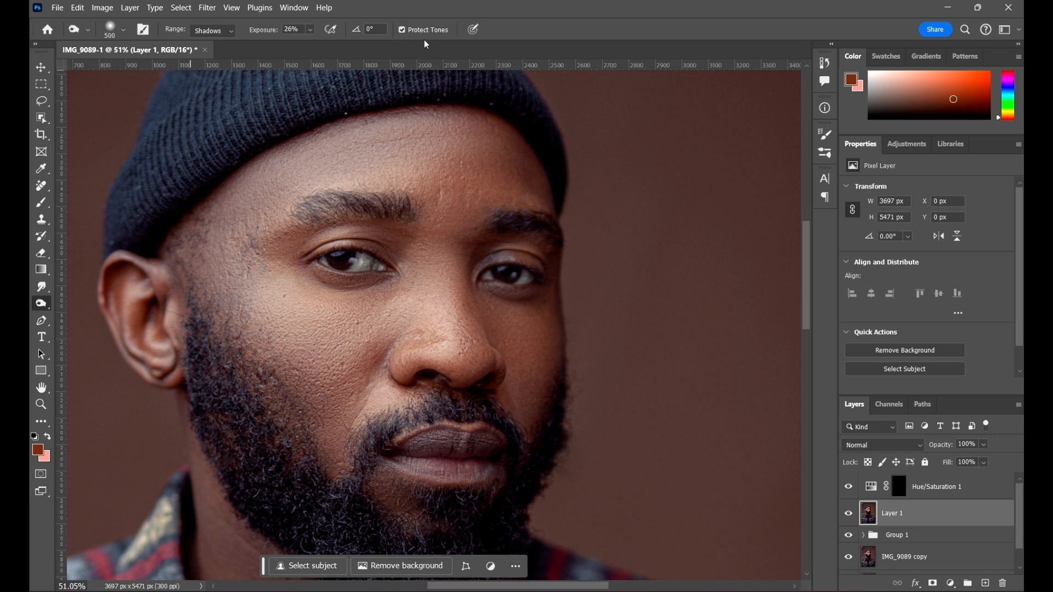
pyautogui.scroll(-2, 482, 205)
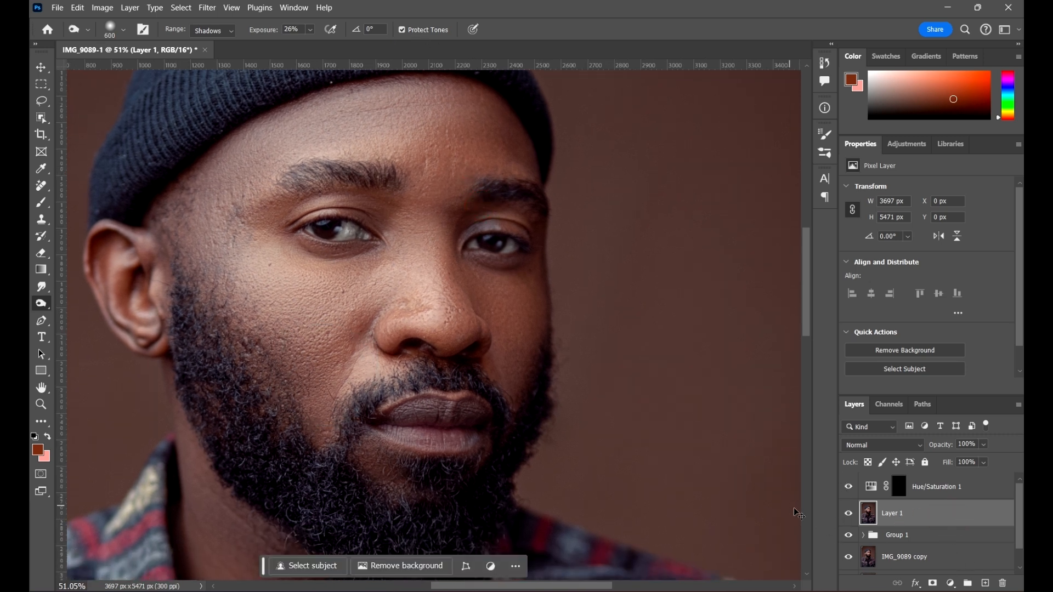
pyautogui.hotkey('ctrl', 'j')
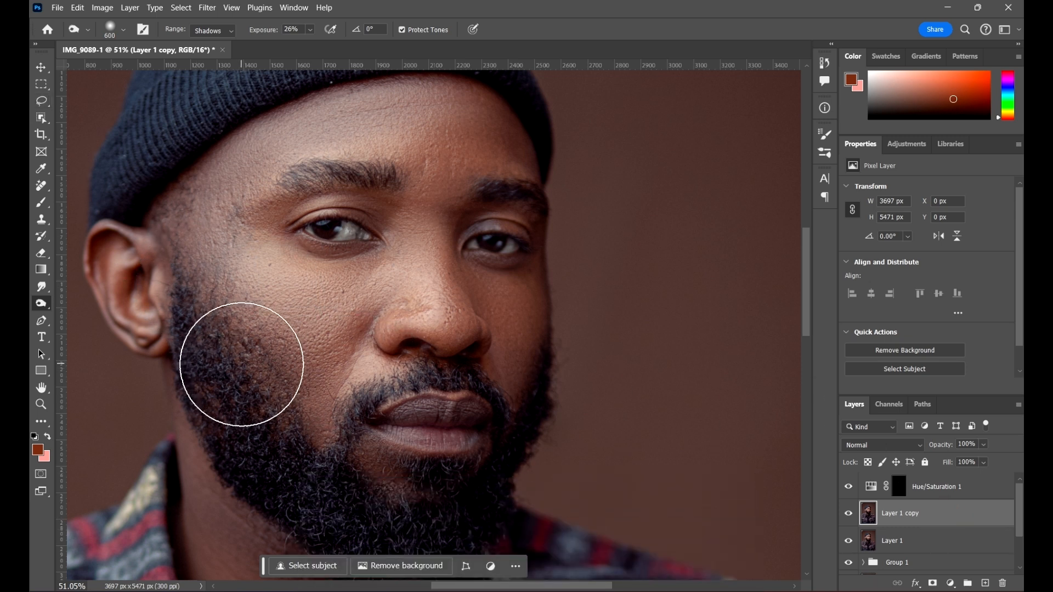
pyautogui.moveTo(569, 442); pyautogui.dragTo(566, 440)
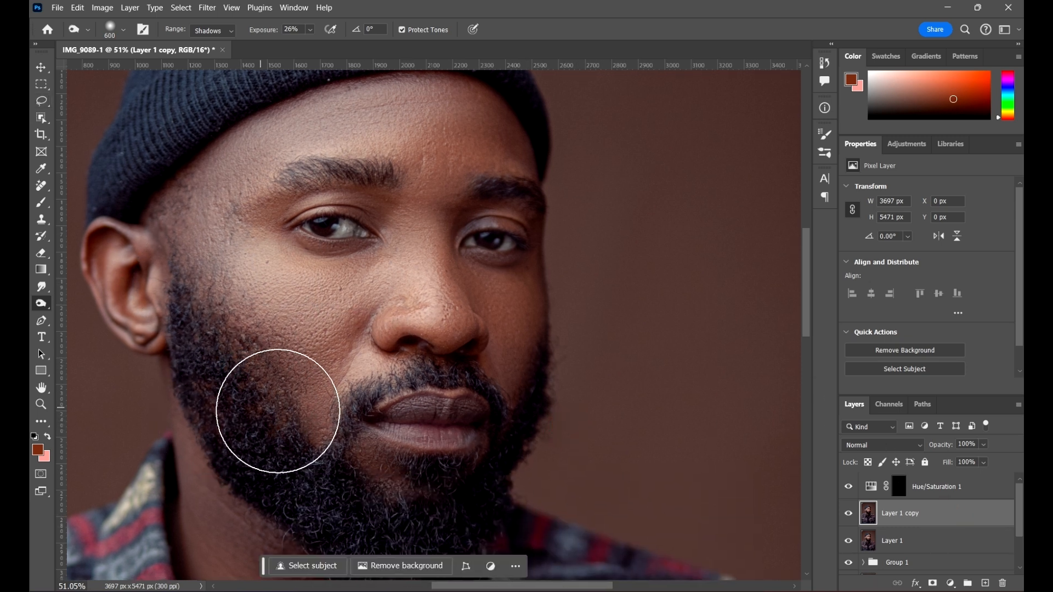
pyautogui.moveTo(278, 412)
pyautogui.mouseDown()
pyautogui.moveTo(258, 400)
pyautogui.moveTo(306, 376)
pyautogui.moveTo(247, 404)
pyautogui.mouseUp()
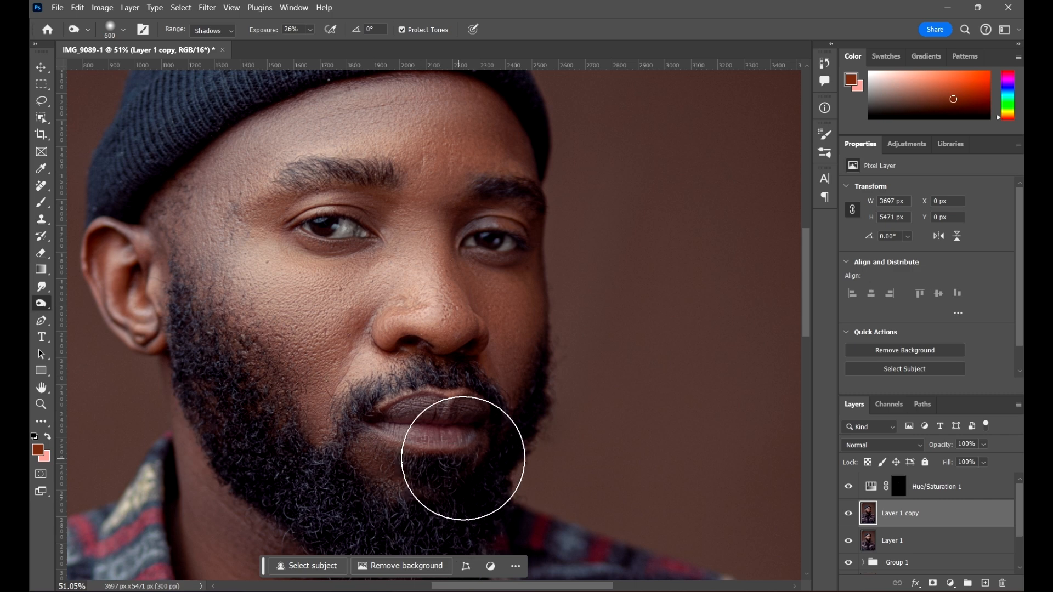
# Step: Burn the shadow between the brows, at the inner end of the shadowed-side eyebrow, with a 250 px brush
pyautogui.press('[')
pyautogui.press('[')
pyautogui.press('[')
pyautogui.press('[')
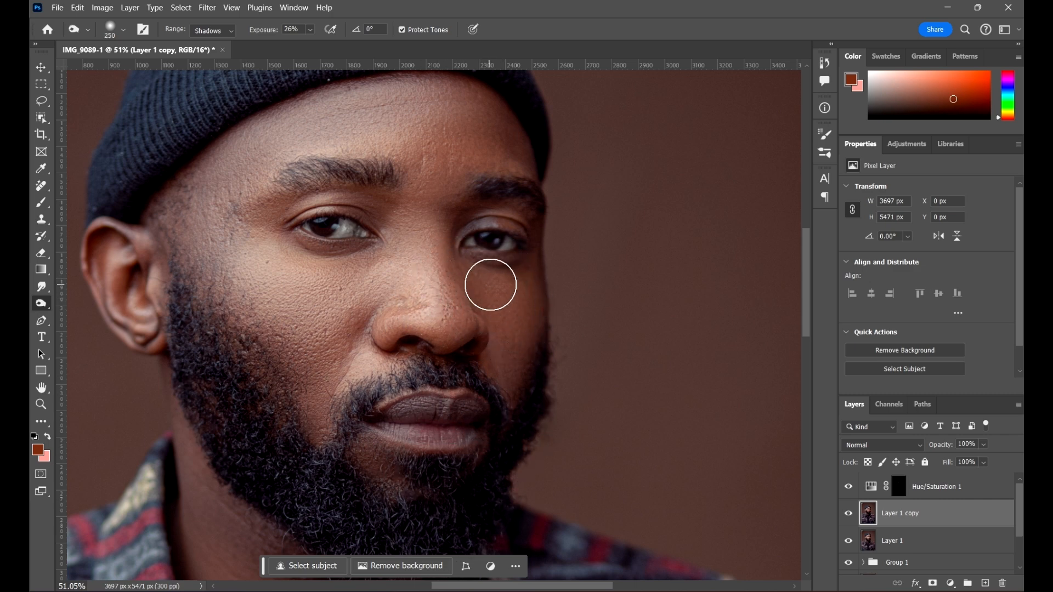
pyautogui.keyDown('alt'); pyautogui.scroll(3, 484, 249); pyautogui.keyUp('alt')
pyautogui.keyDown('alt'); pyautogui.scroll(-1, 452, 183); pyautogui.keyUp('alt')
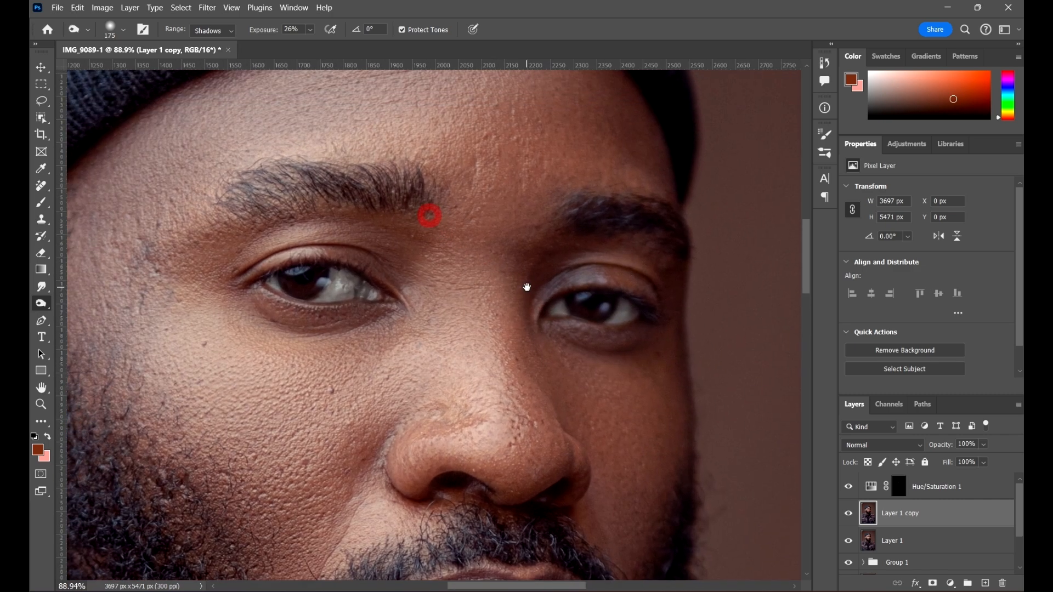
pyautogui.scroll(1, 454, 250)
pyautogui.moveTo(420, 259)
pyautogui.mouseDown()
pyautogui.moveTo(424, 290)
pyautogui.moveTo(376, 260)
pyautogui.moveTo(434, 264)
pyautogui.moveTo(407, 243)
pyautogui.moveTo(189, 236)
pyautogui.moveTo(238, 255)
pyautogui.moveTo(371, 240)
pyautogui.moveTo(131, 298)
pyautogui.moveTo(269, 335)
pyautogui.mouseUp()
pyautogui.press(']')
pyautogui.press(']')
pyautogui.press(']')
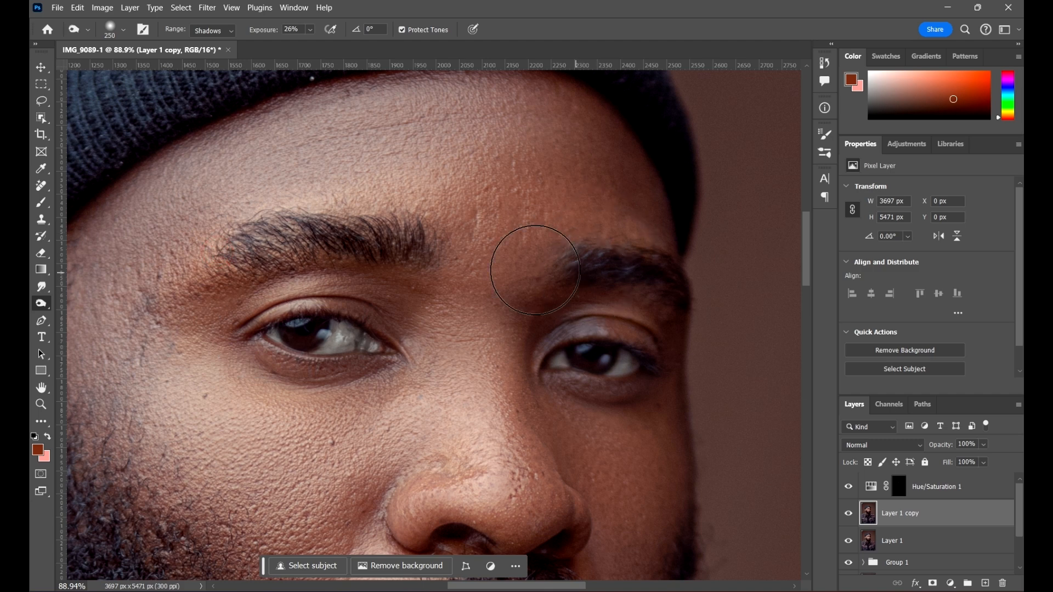
pyautogui.scroll(-5, 384, 251)
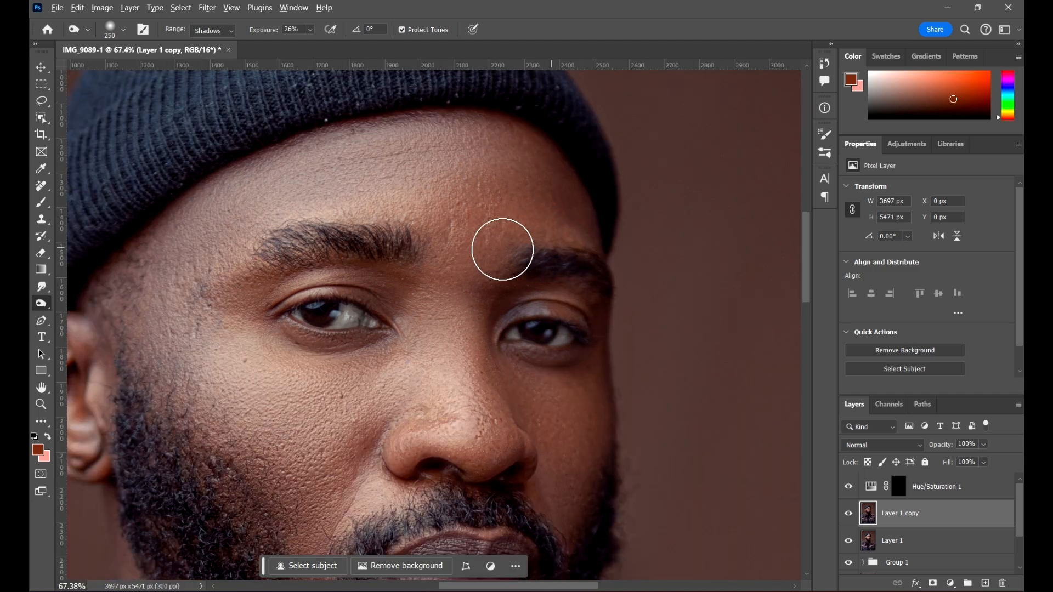
# Step: Burn along the shadowed-side eyebrow to its outer end with 200 px and 250 px brushes at 26% exposure
pyautogui.scroll(5, 588, 254)
pyautogui.scroll(3, 433, 211)
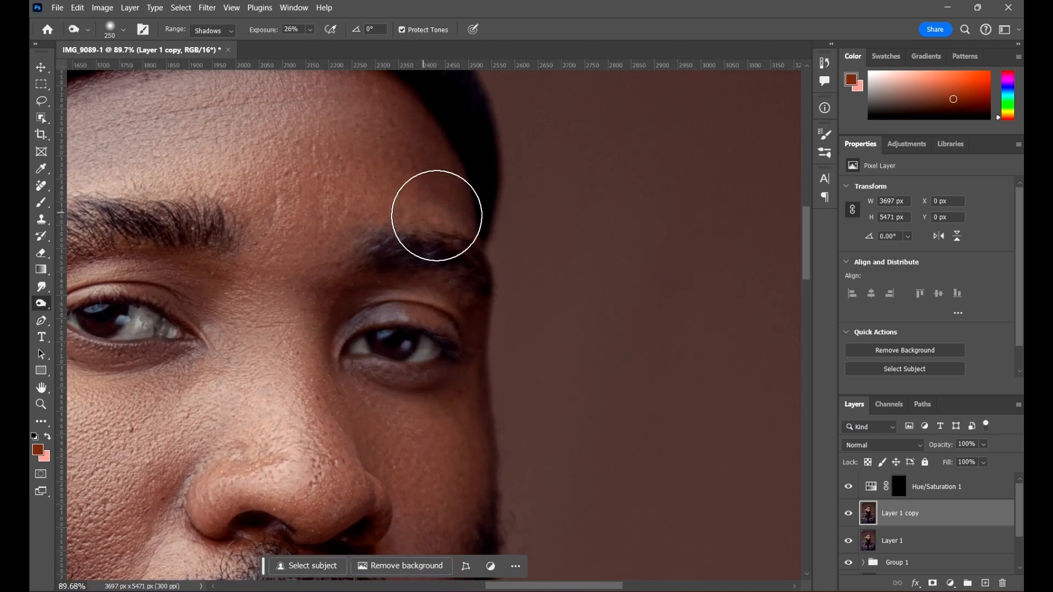
pyautogui.press('[')
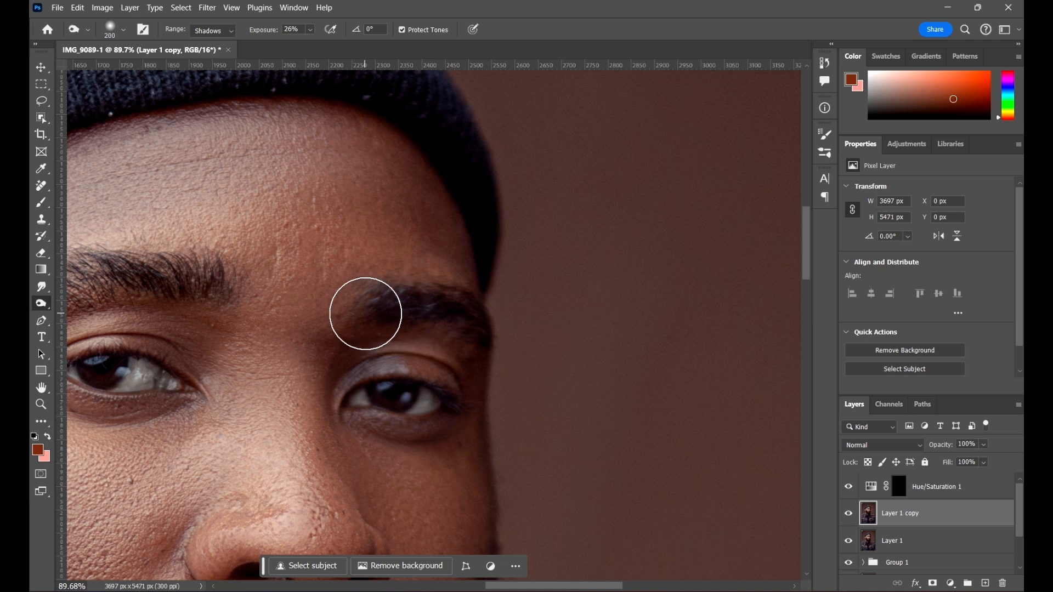
pyautogui.moveTo(424, 318); pyautogui.dragTo(440, 315)
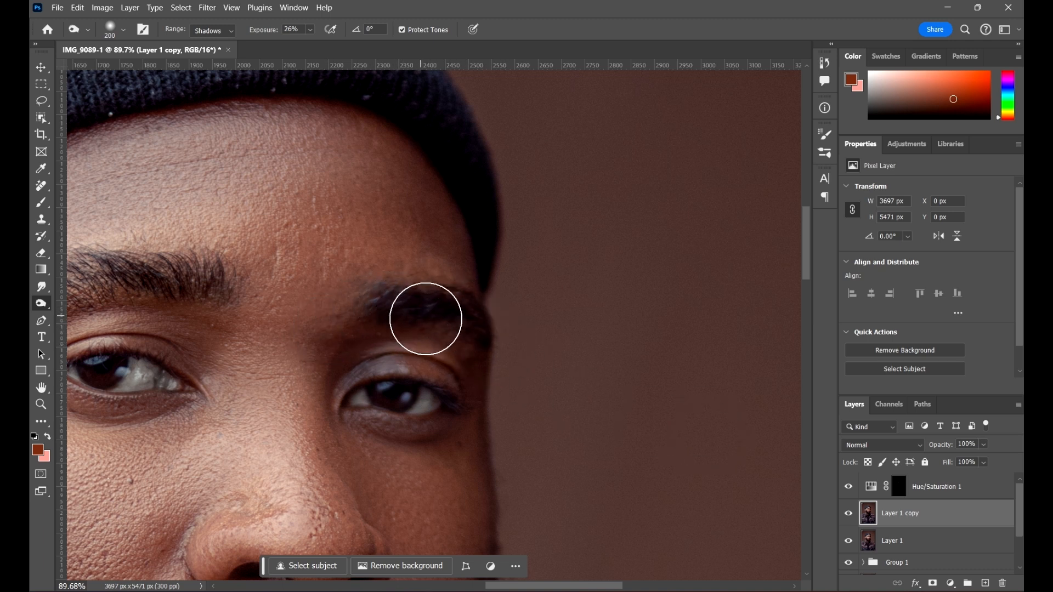
pyautogui.press(']')
pyautogui.moveTo(404, 312); pyautogui.dragTo(400, 312)
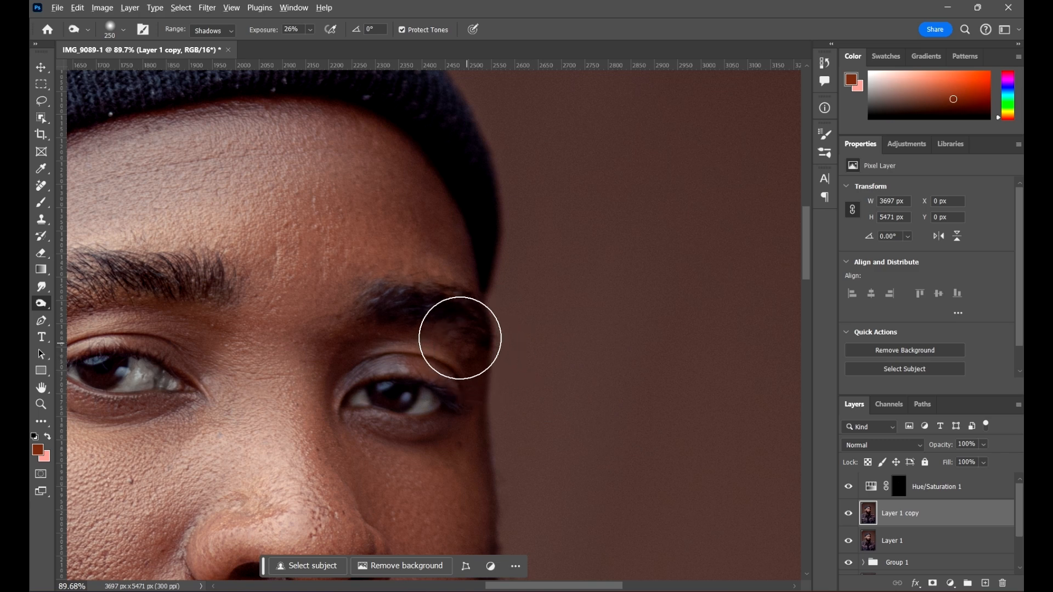
pyautogui.scroll(-5, 459, 338)
pyautogui.scroll(3, 484, 334)
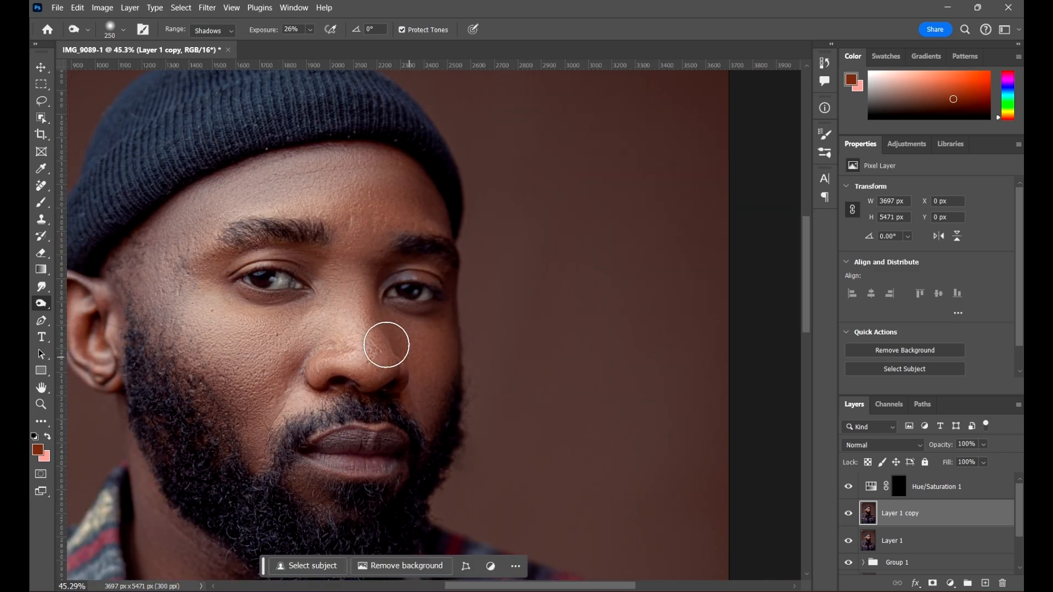
# Step: Try to burn the hollow between the nose and the shadowed-side eye with a 200 px brush
pyautogui.press(']')
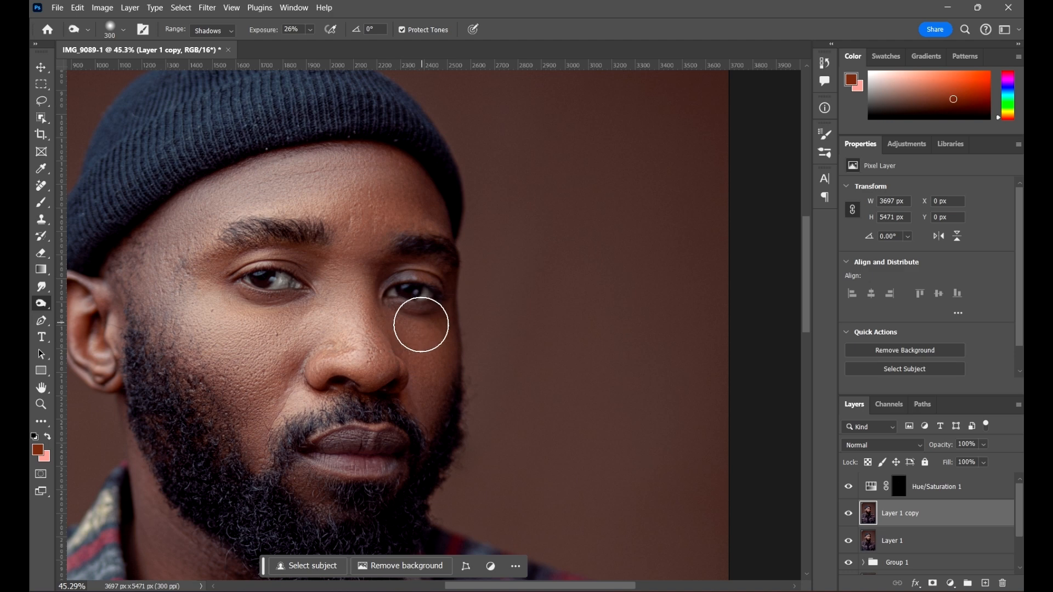
pyautogui.press('[')
pyautogui.press('[')
pyautogui.press('[')
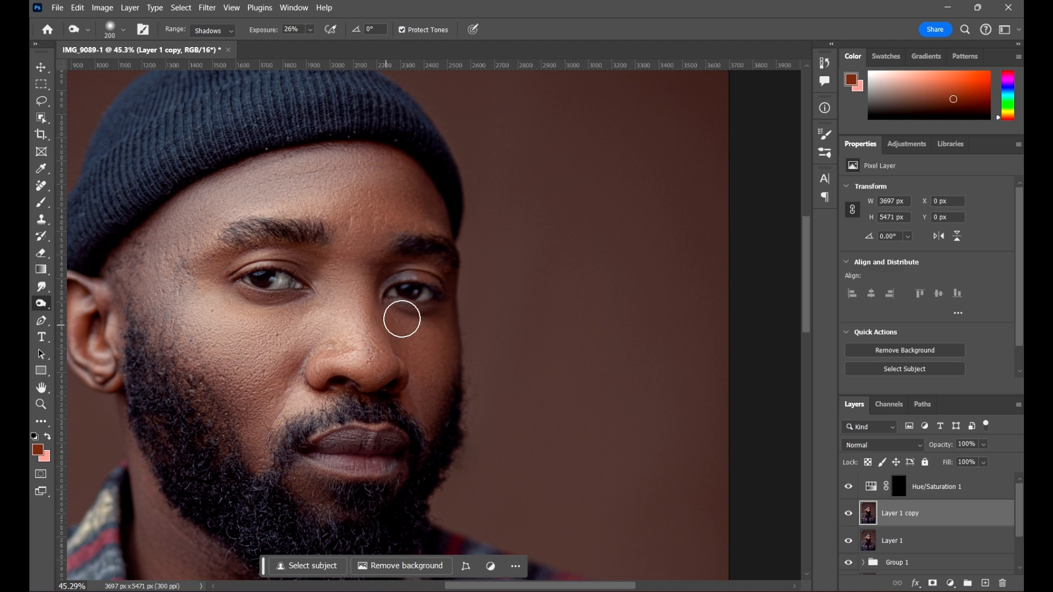
pyautogui.scroll(5, 401, 318)
pyautogui.moveTo(383, 298)
pyautogui.mouseDown()
pyautogui.moveTo(439, 445)
pyautogui.moveTo(472, 422)
pyautogui.moveTo(431, 389)
pyautogui.moveTo(400, 301)
pyautogui.mouseUp()
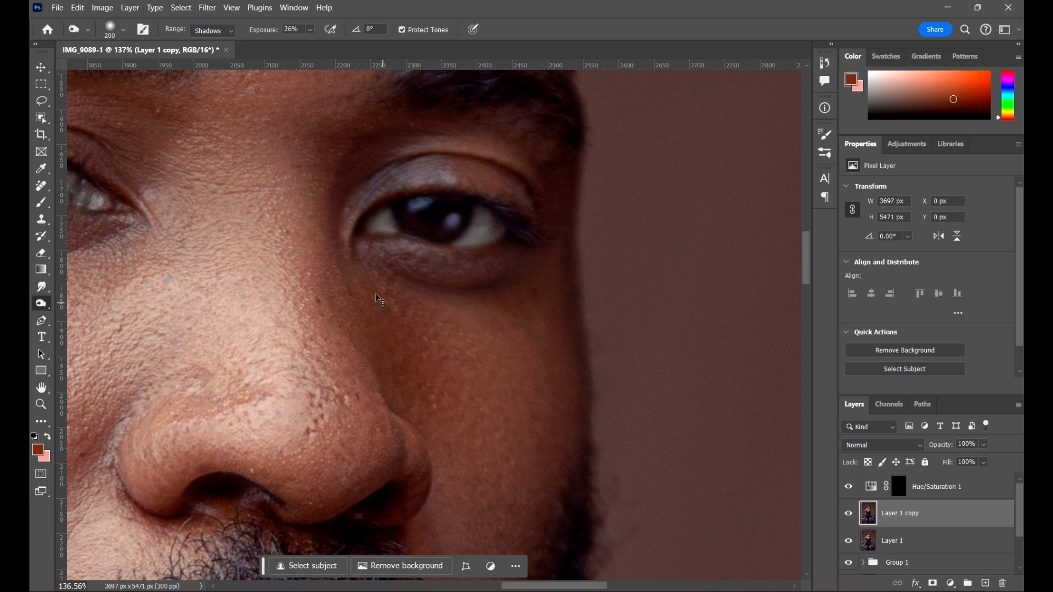
pyautogui.hotkey('ctrl', 'z')
# Step: Lower the Burn exposure to 13% and darken the hollow between the nose and the shadowed-side eye with a 175 px brush
pyautogui.press('[')
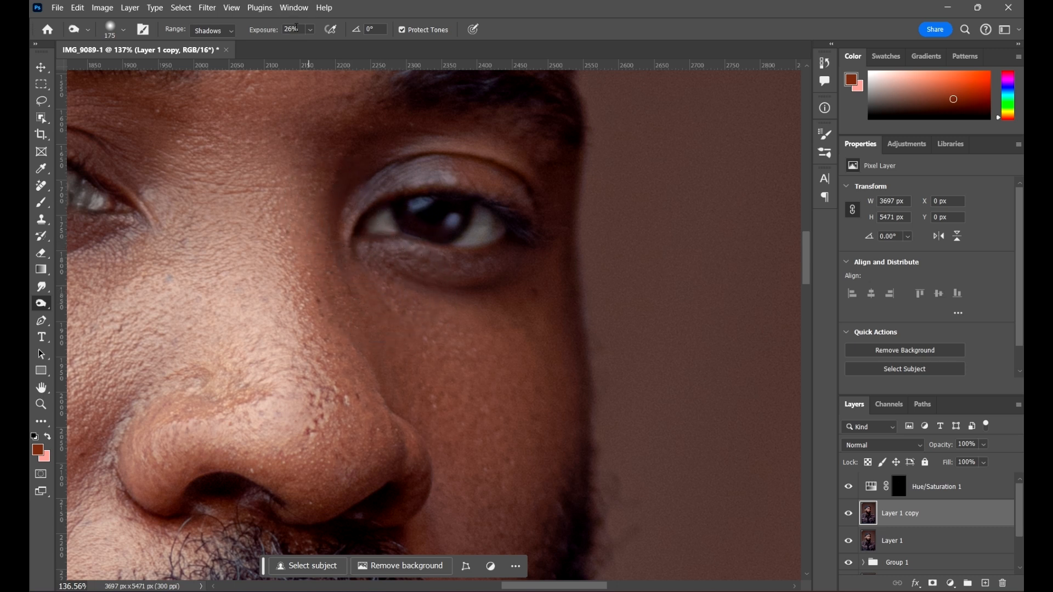
pyautogui.click(311, 29)
pyautogui.moveTo(312, 44); pyautogui.dragTo(307, 44)
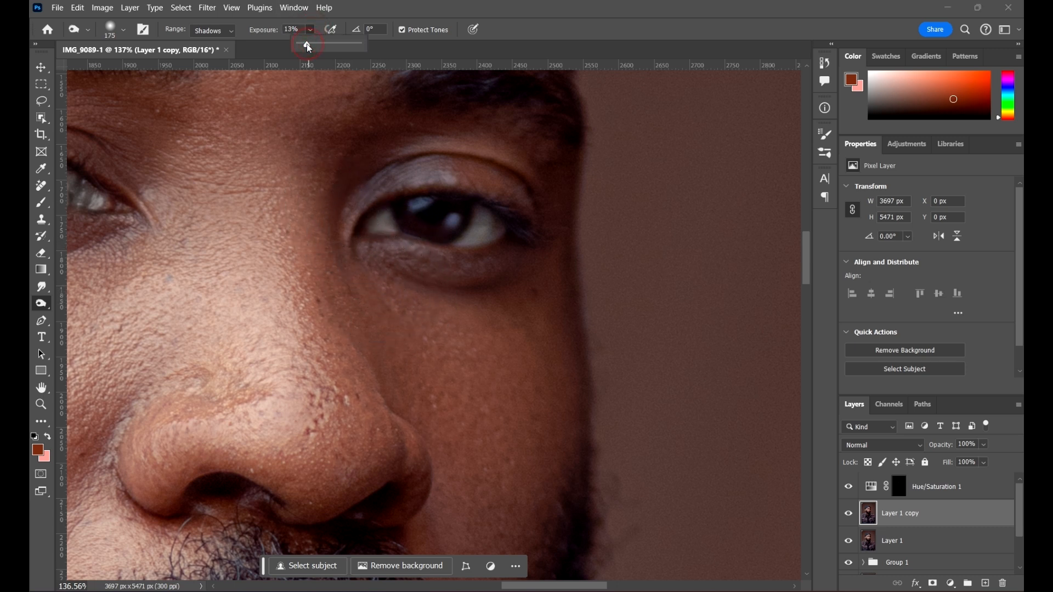
pyautogui.click(571, 14)
pyautogui.moveTo(329, 272)
pyautogui.mouseDown()
pyautogui.moveTo(401, 390)
pyautogui.moveTo(398, 310)
pyautogui.mouseUp()
pyautogui.moveTo(325, 188)
pyautogui.mouseDown()
pyautogui.moveTo(331, 298)
pyautogui.moveTo(381, 364)
pyautogui.moveTo(482, 412)
pyautogui.mouseUp()
pyautogui.scroll(-5, 388, 318)
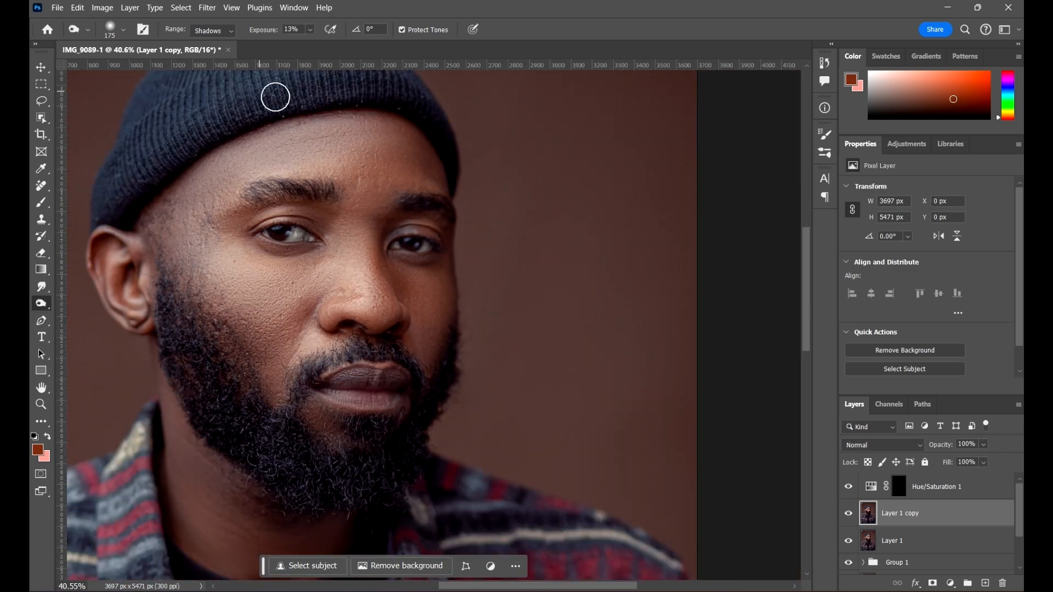
# Step: Burn the shadow along the side of the nose on the shadowed cheek with a 100 px brush
pyautogui.scroll(4, 461, 257)
pyautogui.scroll(4, 461, 257)
pyautogui.moveTo(282, 200)
pyautogui.mouseDown()
pyautogui.moveTo(322, 512)
pyautogui.moveTo(376, 509)
pyautogui.mouseUp()
pyautogui.scroll(-4, 289, 300)
pyautogui.moveTo(308, 164); pyautogui.dragTo(416, 357)
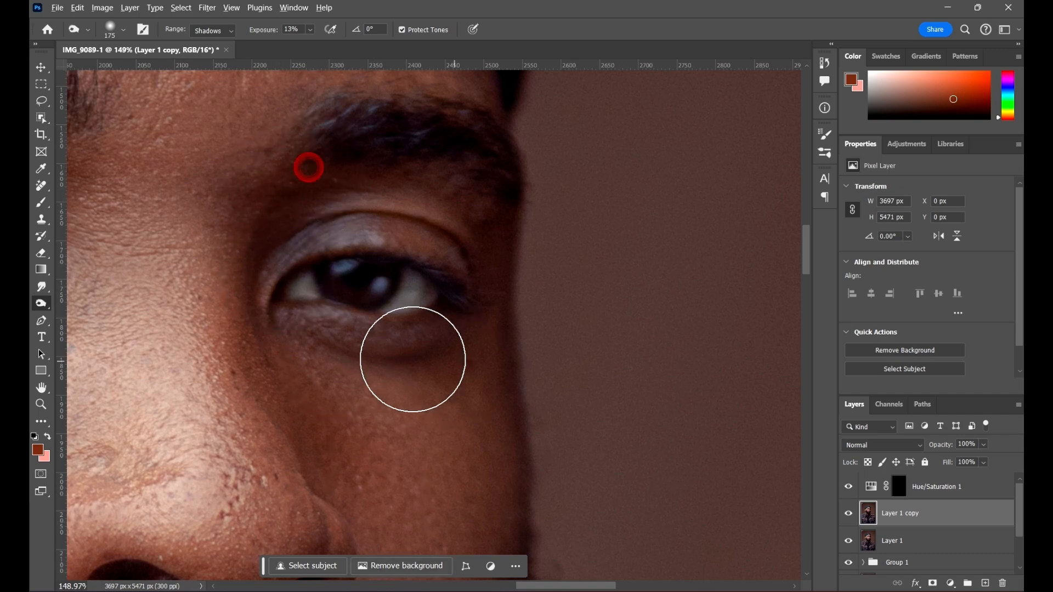
pyautogui.scroll(-1, 330, 211)
pyautogui.scroll(-3, 330, 211)
pyautogui.scroll(6, 405, 251)
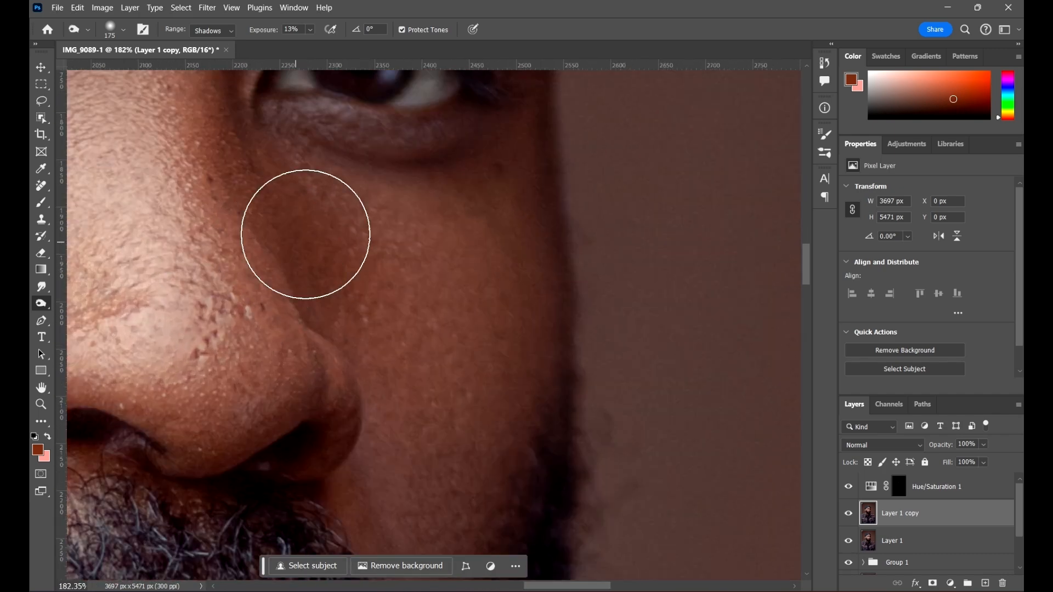
pyautogui.press('[')
pyautogui.press('[')
pyautogui.press('[')
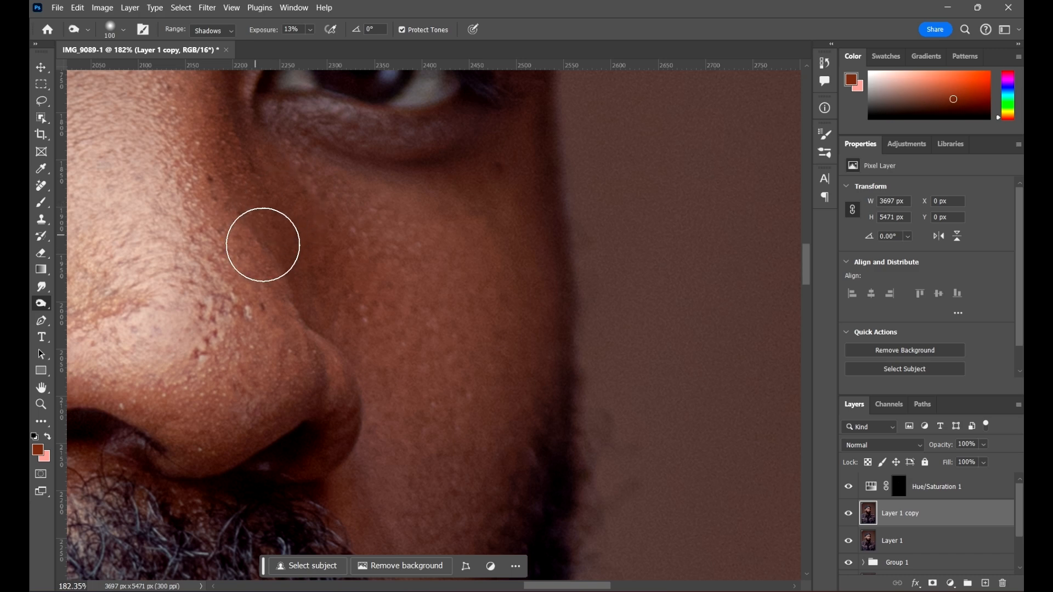
pyautogui.moveTo(270, 242)
pyautogui.mouseDown()
pyautogui.moveTo(304, 274)
pyautogui.moveTo(384, 318)
pyautogui.mouseUp()
pyautogui.moveTo(274, 266); pyautogui.dragTo(375, 351)
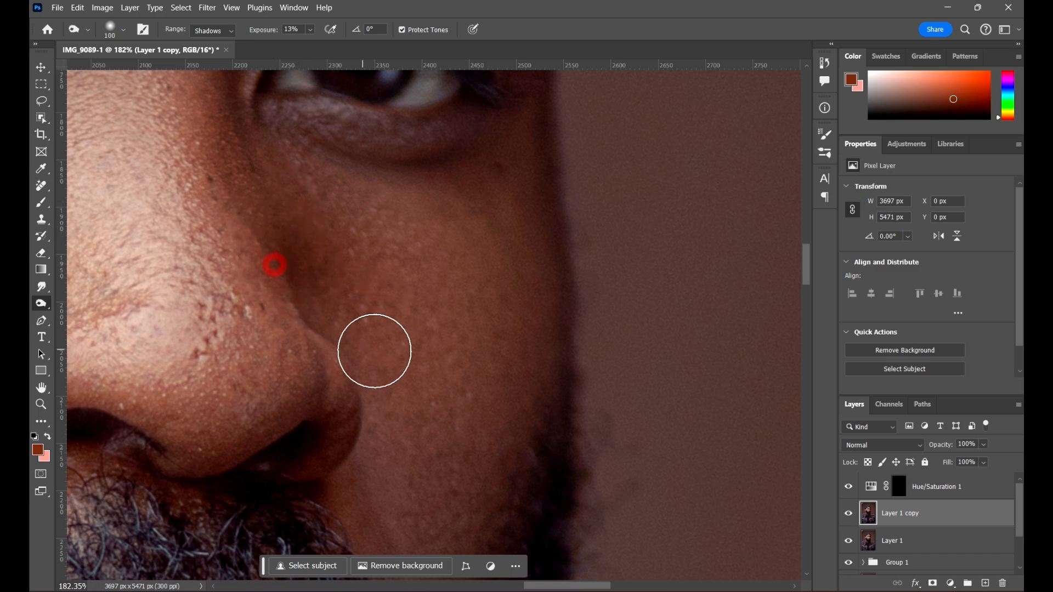
# Step: Burn the beard's shadows on both sides of the face, enlarging the brush to 400 px
pyautogui.scroll(-3, 341, 245)
pyautogui.scroll(-4, 328, 241)
pyautogui.scroll(4, 357, 249)
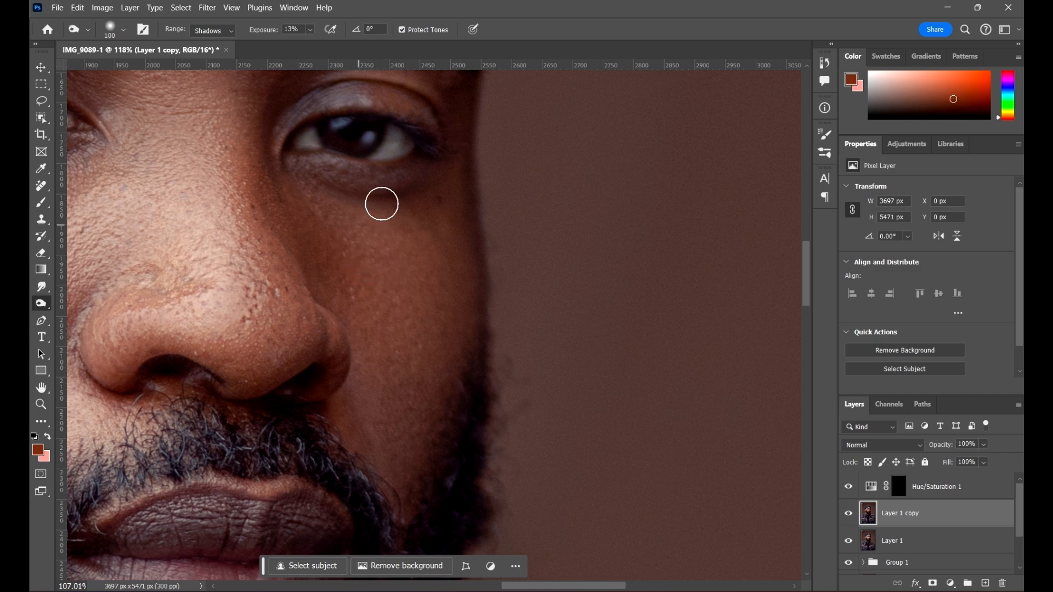
pyautogui.scroll(-5, 437, 218)
pyautogui.scroll(3, 445, 219)
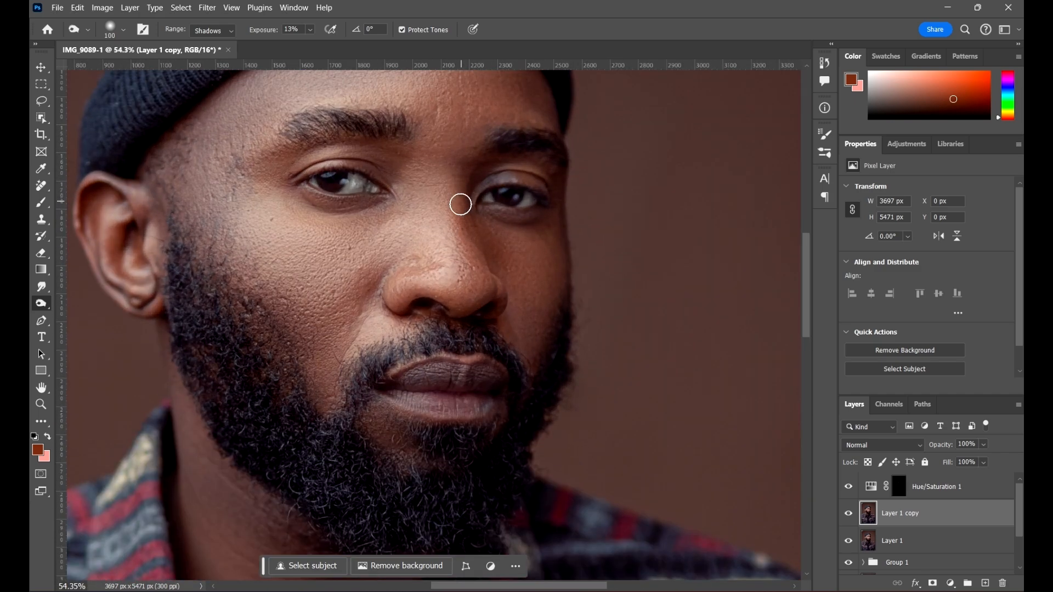
pyautogui.scroll(1, 460, 205)
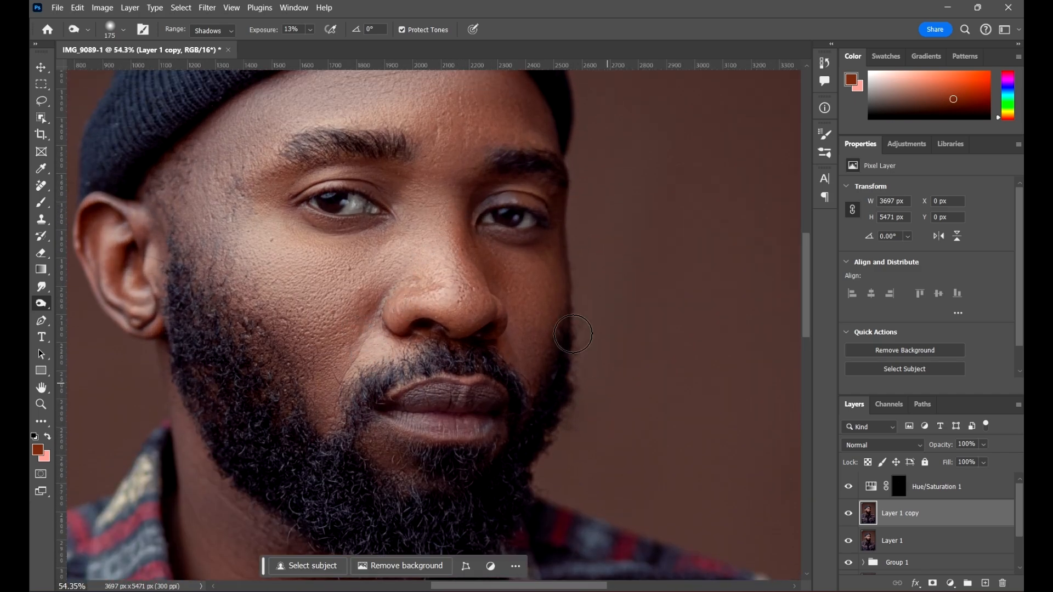
pyautogui.press(']')
pyautogui.press(']')
pyautogui.press(']')
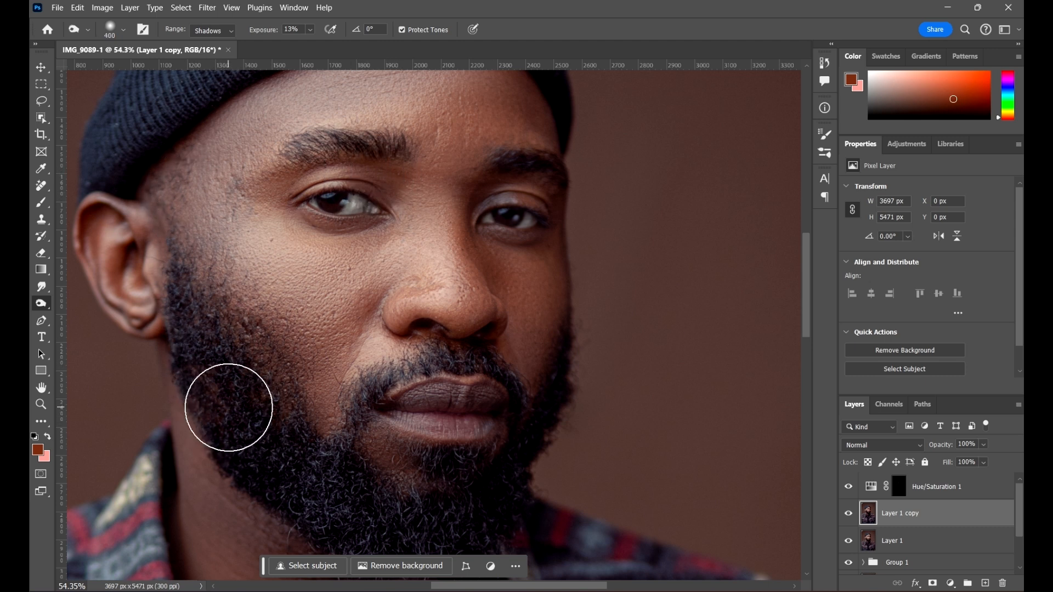
pyautogui.scroll(-3, 228, 405)
pyautogui.click(499, 441)
pyautogui.scroll(4, 587, 329)
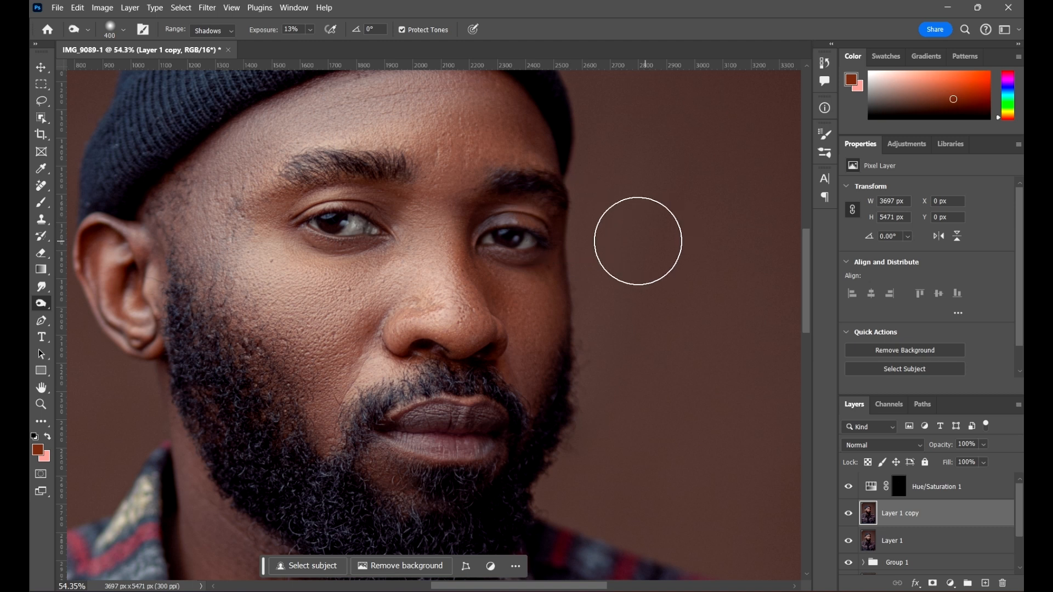
# Step: Burn the shadow in the fold beside the nostril on the lit cheek with a 250 px brush
pyautogui.click(575, 226)
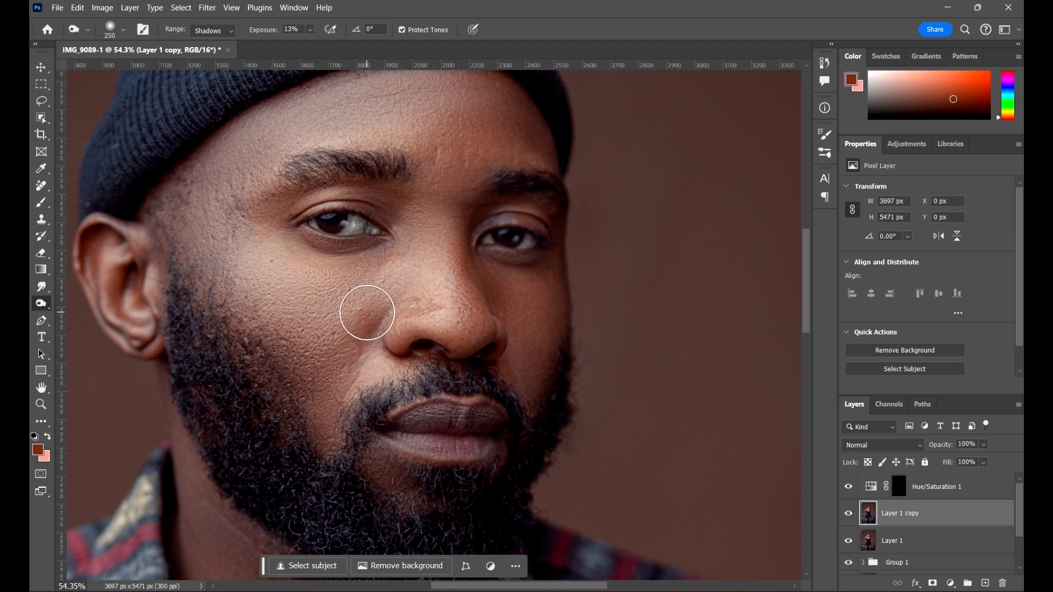
pyautogui.moveTo(349, 337); pyautogui.dragTo(369, 350)
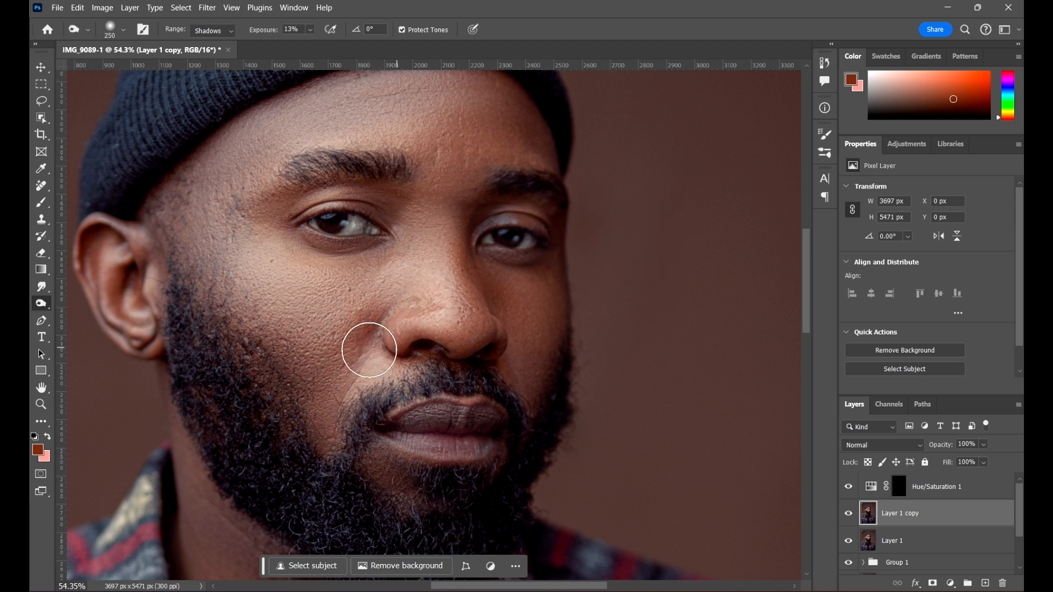
pyautogui.click(329, 353)
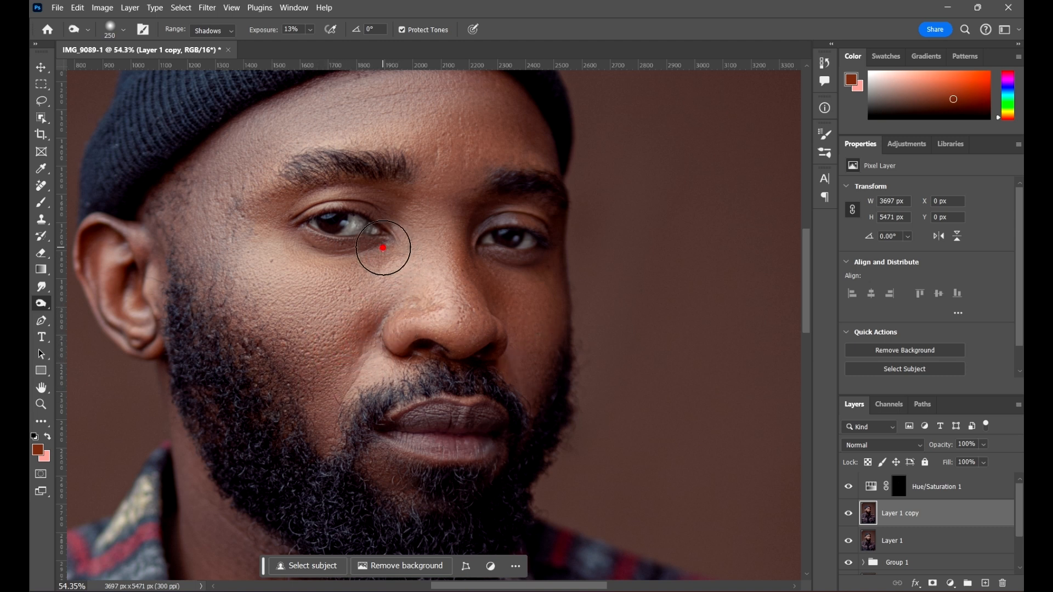
# Step: Burn the shadows at the lit-side eye's inner corner and beneath its eyebrow with the 250 px brush
pyautogui.moveTo(383, 239); pyautogui.dragTo(399, 237)
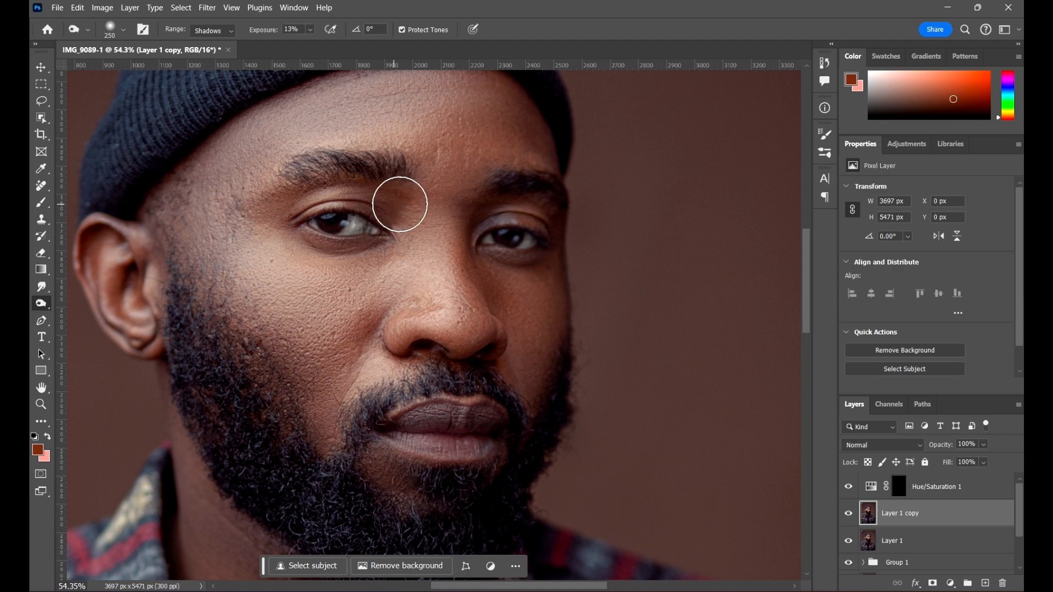
pyautogui.moveTo(413, 177)
pyautogui.mouseDown()
pyautogui.moveTo(435, 223)
pyautogui.moveTo(421, 211)
pyautogui.mouseUp()
pyautogui.click(422, 212)
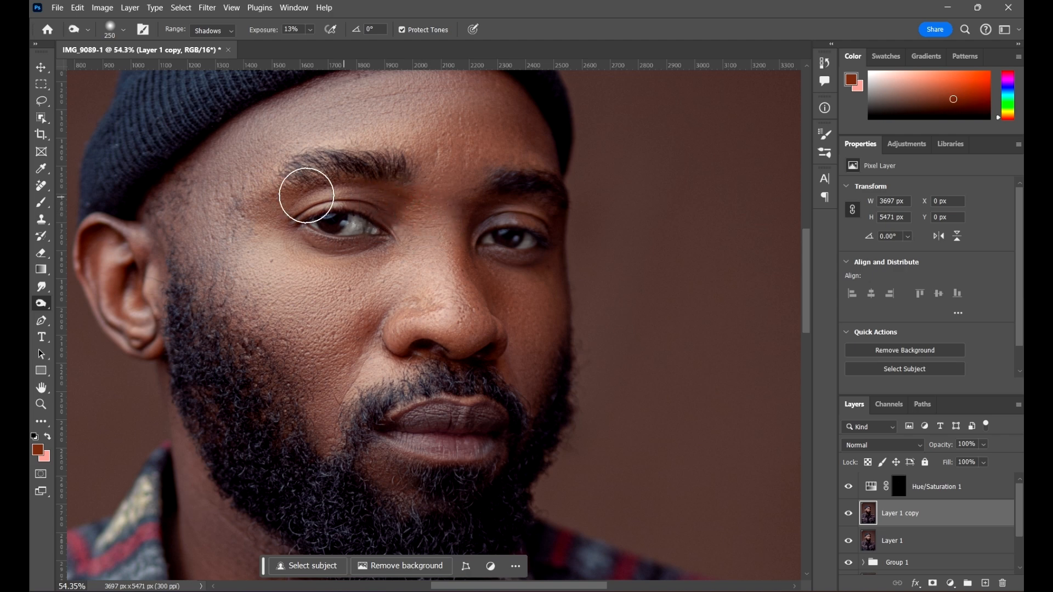
pyautogui.click(288, 198)
# Step: Compare the portrait with and without the burned Layer 1 copy
pyautogui.scroll(-5, 331, 157)
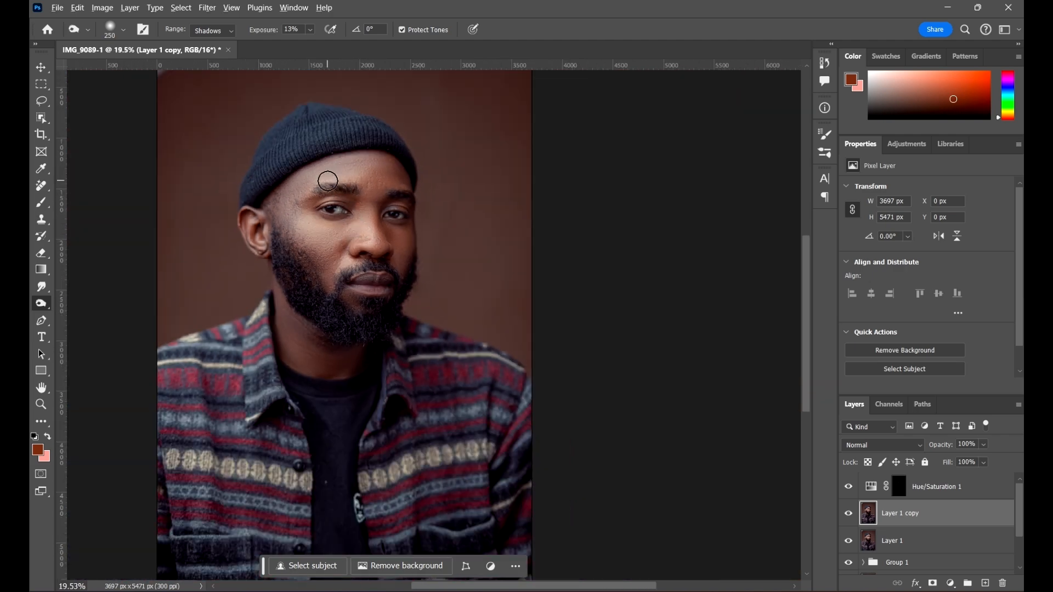
pyautogui.scroll(1, 328, 180)
pyautogui.click(848, 515)
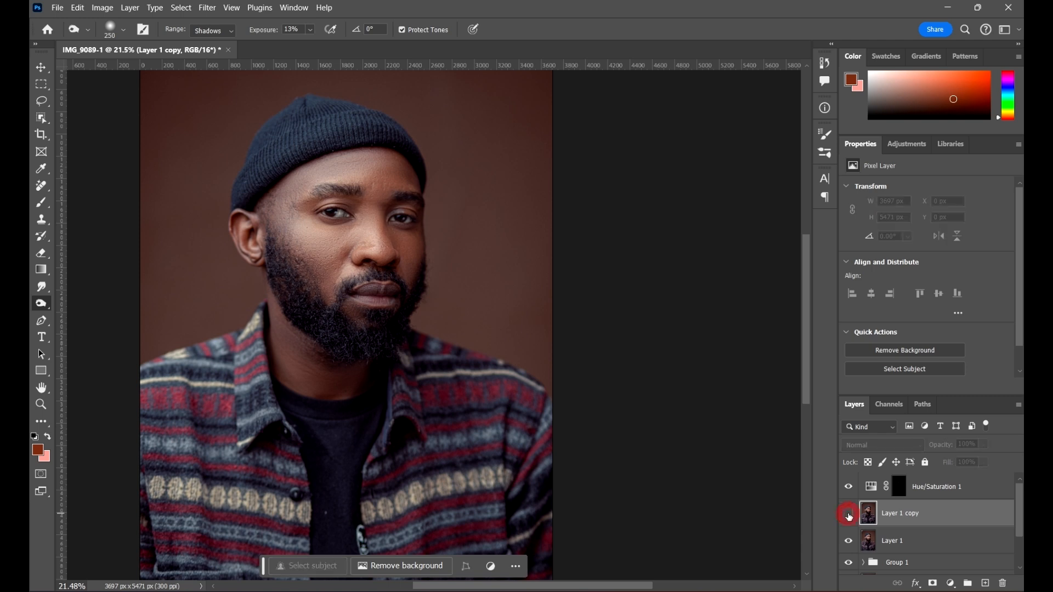
pyautogui.click(849, 516)
# Step: Burn the shadowed edge of the forehead beneath the beanie with a 500 px brush at 13% exposure
pyautogui.scroll(6, 512, 237)
pyautogui.scroll(2, 446, 143)
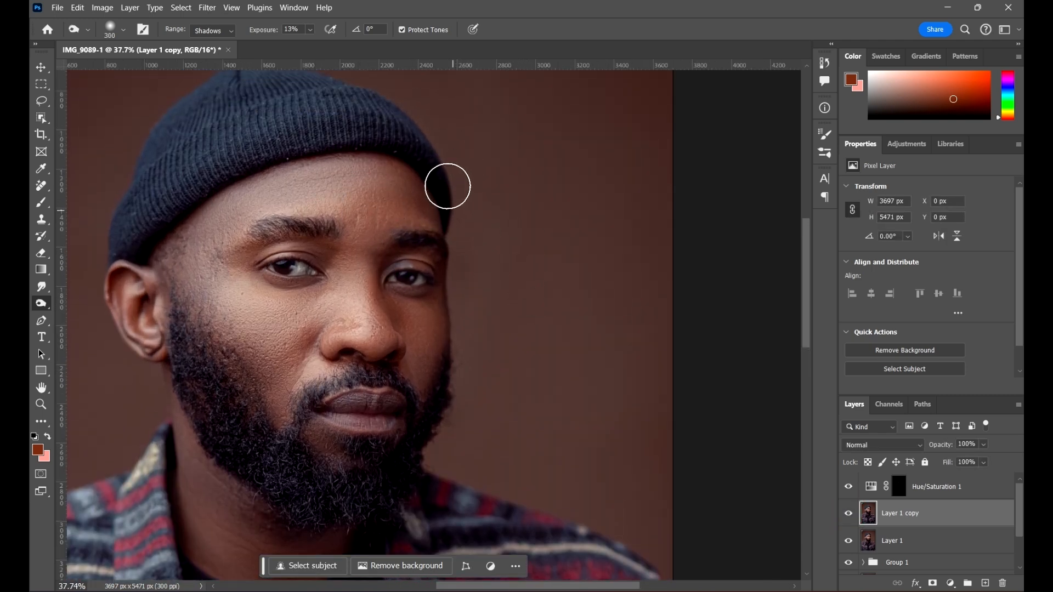
pyautogui.press(']')
pyautogui.press(']')
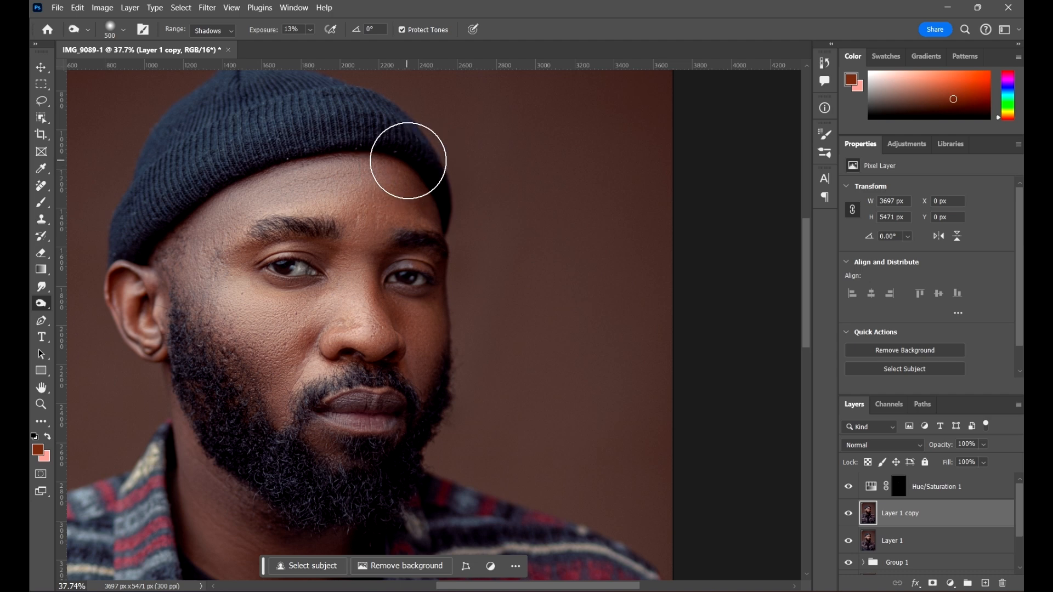
pyautogui.click(408, 161)
pyautogui.scroll(-5, 456, 209)
pyautogui.scroll(4, 547, 305)
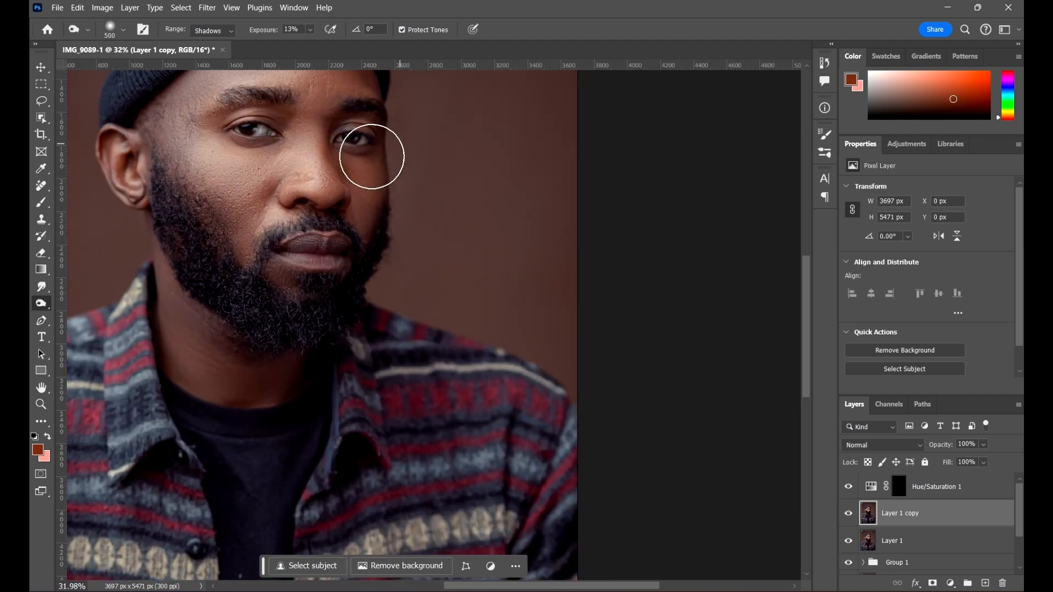
pyautogui.moveTo(282, 183); pyautogui.dragTo(359, 277)
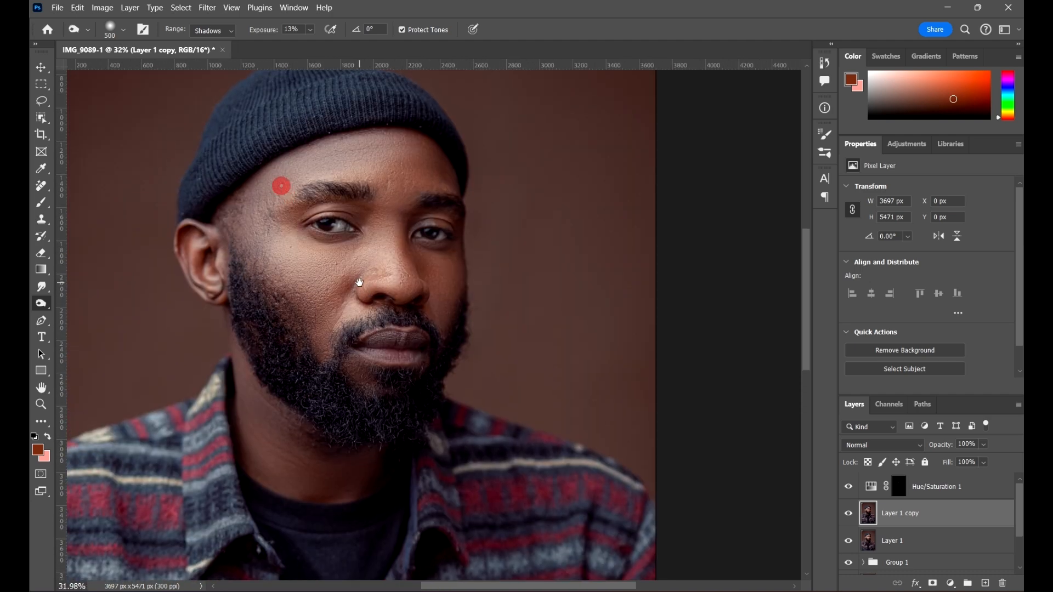
# Step: Dodge the highlight on the tip of the nose with a 250 px brush, using the Highlights range at 10% exposure
pyautogui.click(48, 311)
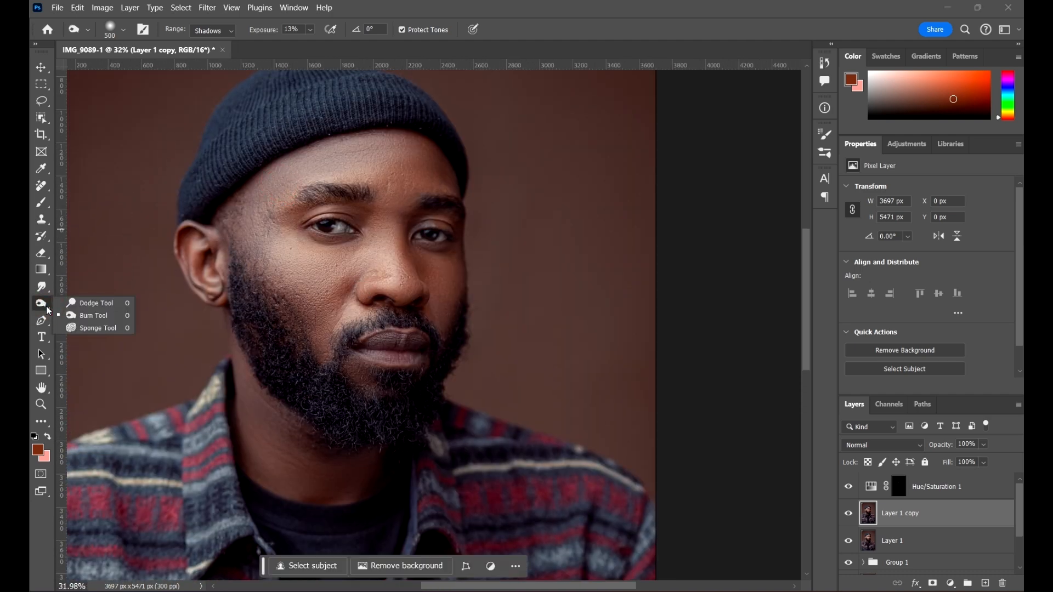
pyautogui.click(111, 306)
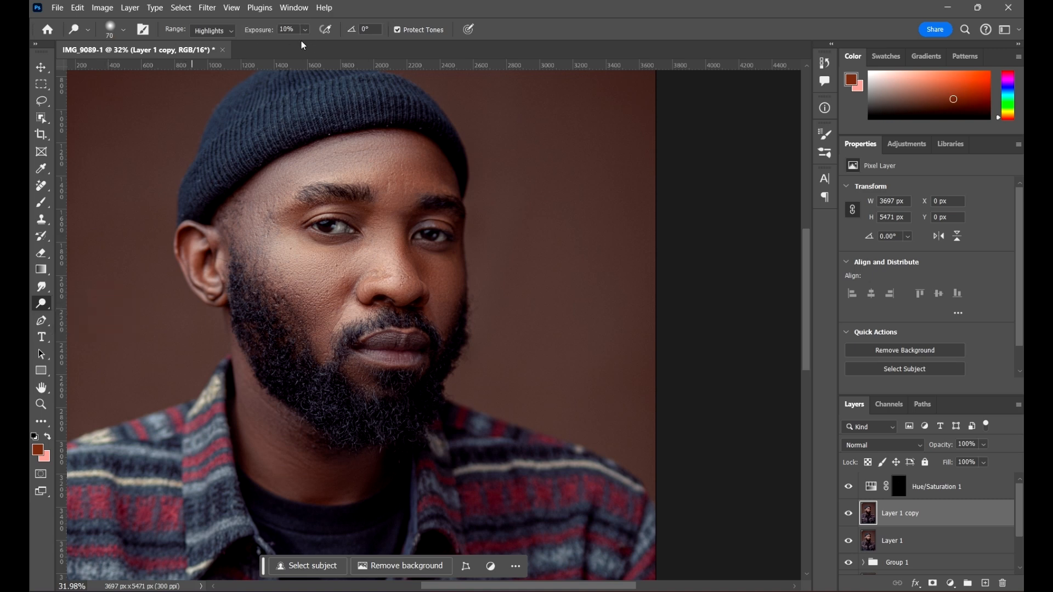
pyautogui.press(']')
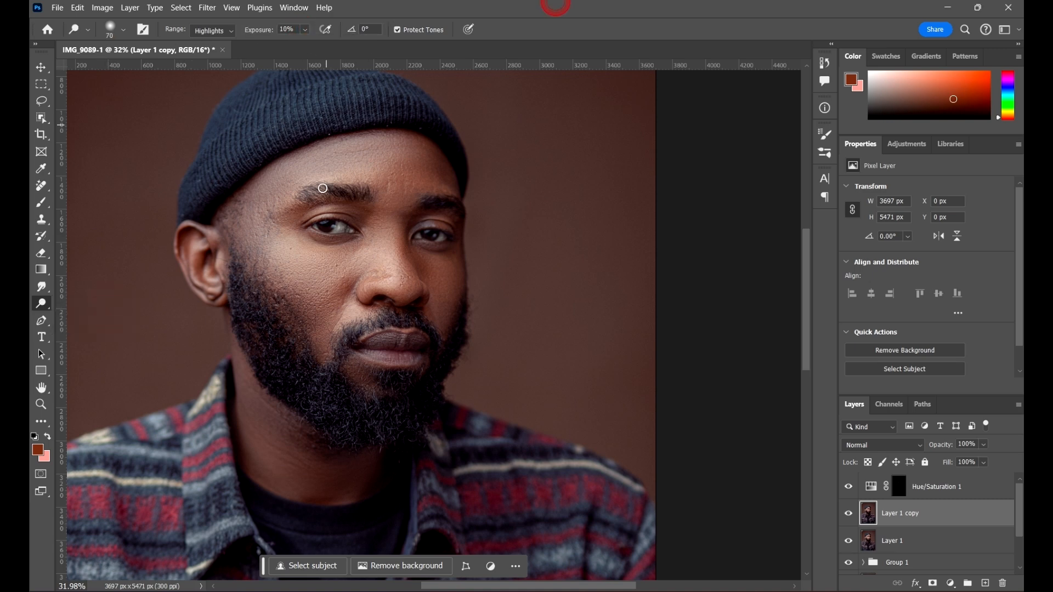
pyautogui.scroll(3, 423, 312)
pyautogui.press(']')
pyautogui.press(']')
pyautogui.press(']')
pyautogui.press(']')
pyautogui.press(']')
pyautogui.press(']')
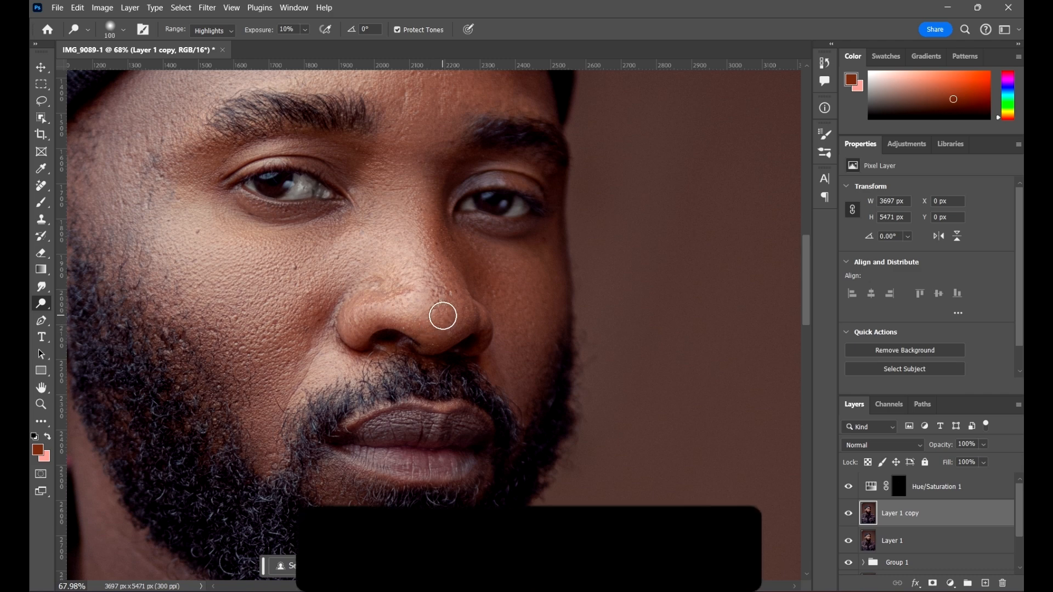
pyautogui.click(442, 308)
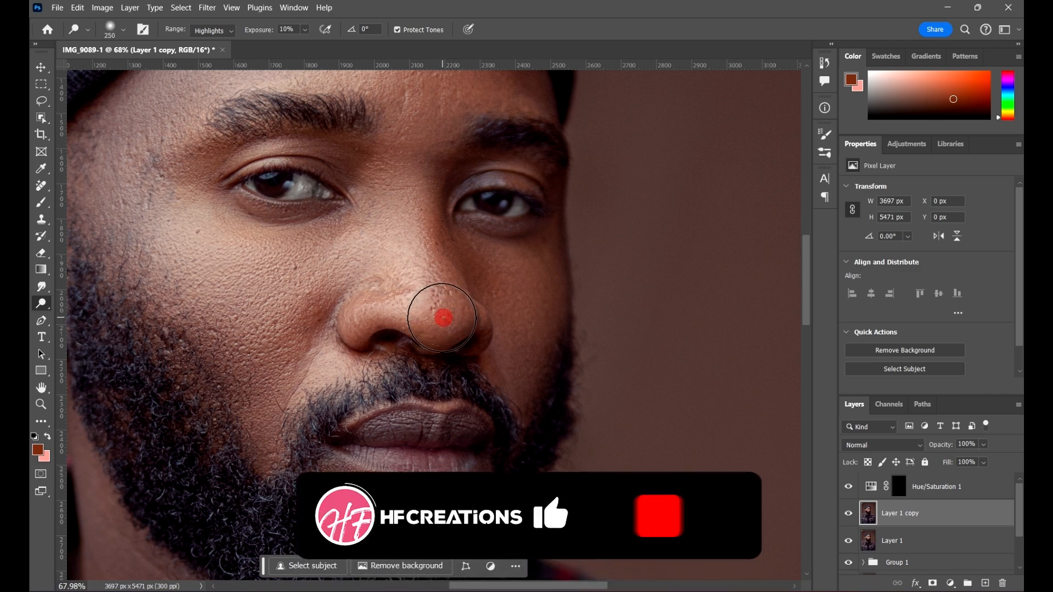
pyautogui.click(436, 313)
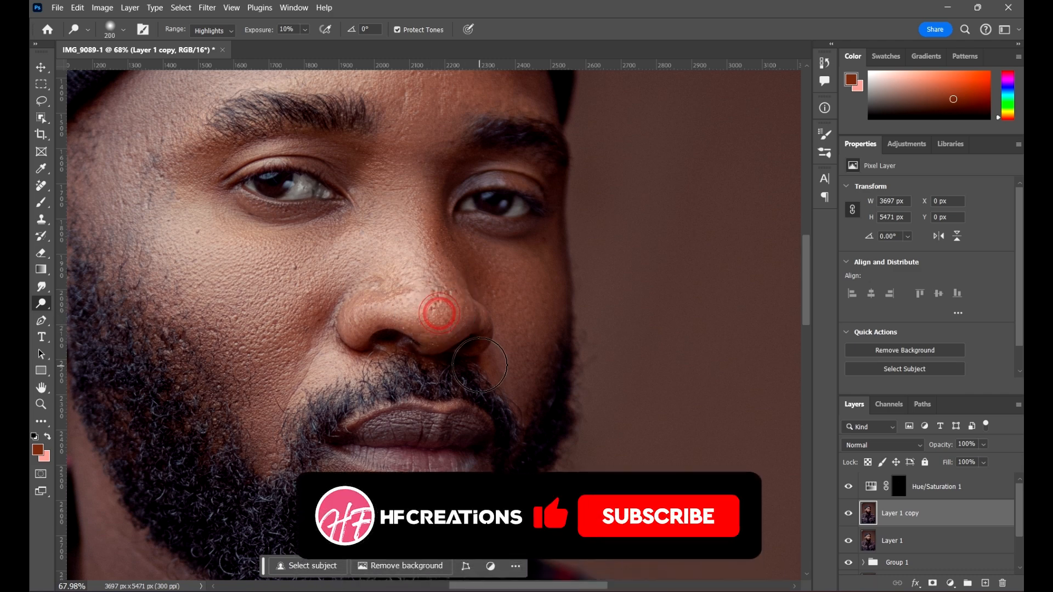
# Step: Dodge the highlights on the lit-side upper eyelid and around the shadow-side eye with a 175 px brush
pyautogui.scroll(2, 422, 296)
pyautogui.press('[')
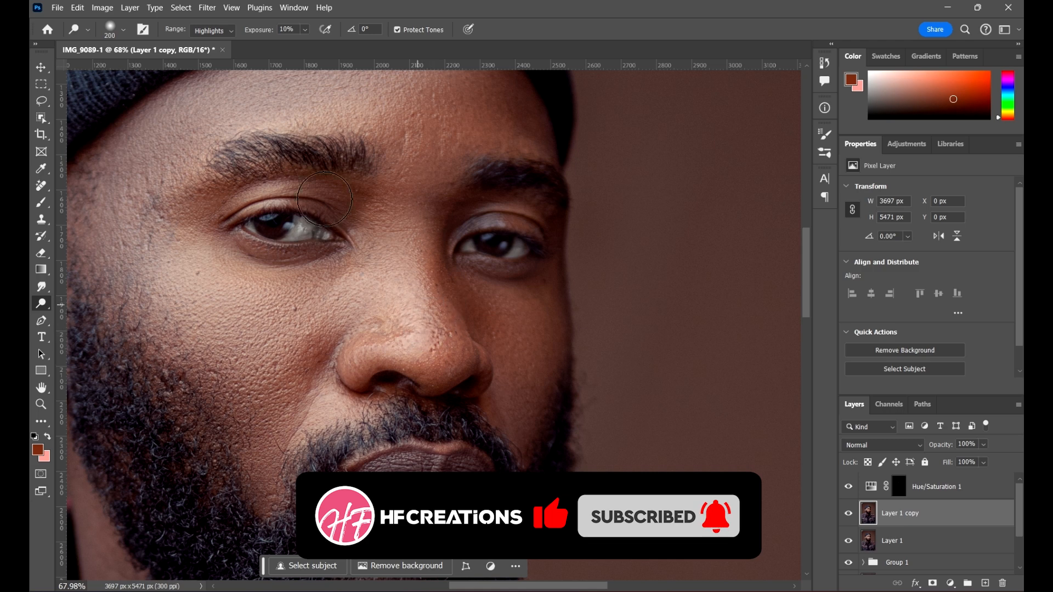
pyautogui.click(281, 200)
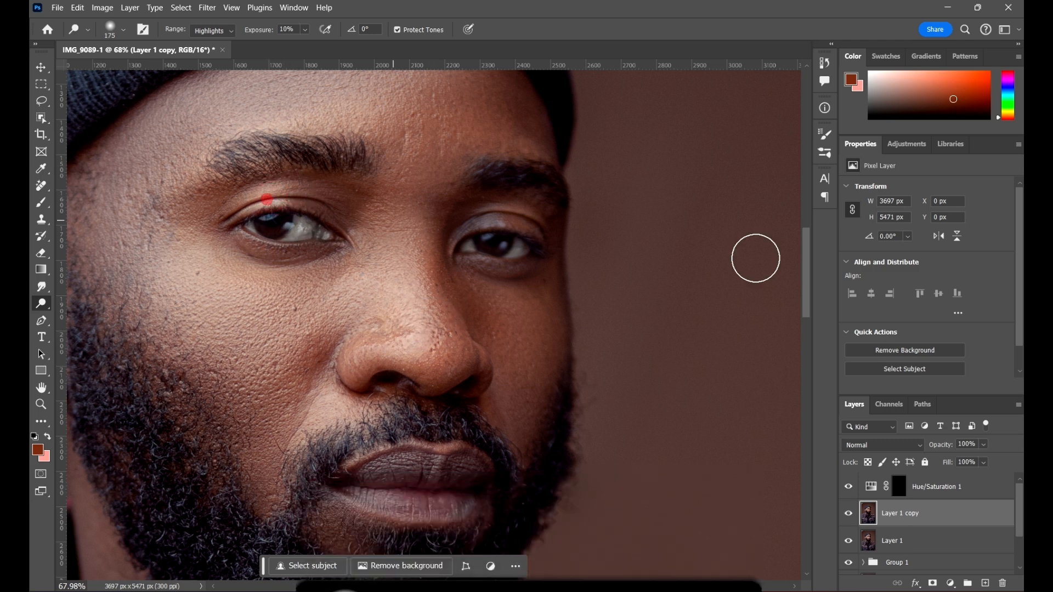
pyautogui.click(523, 220)
# Step: Dodge the highlights on the lit cheek and the shadow-side cheek with a 300 px brush
pyautogui.scroll(-4, 505, 301)
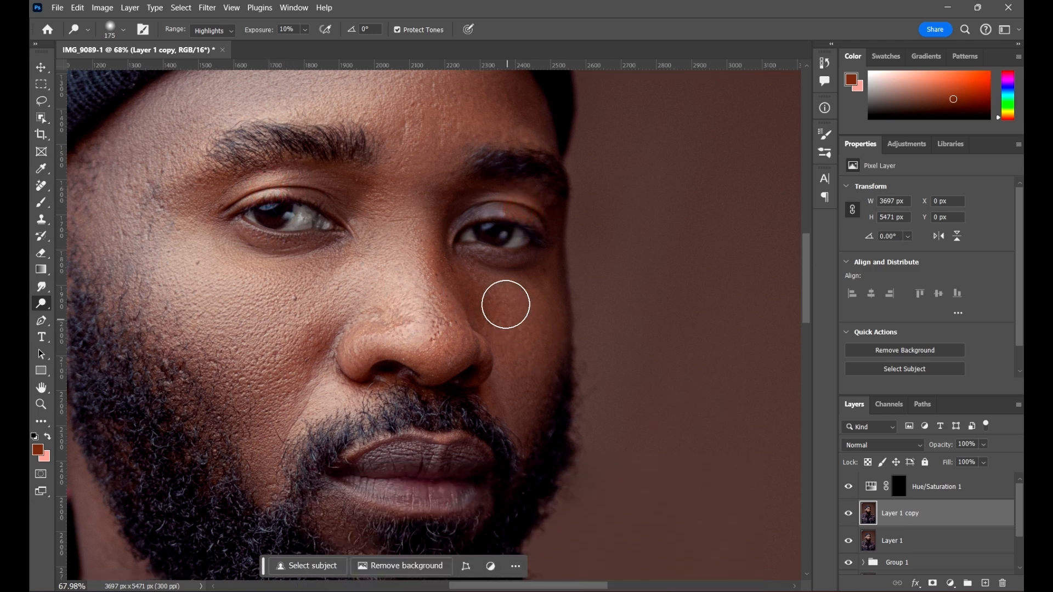
pyautogui.press(']')
pyautogui.press(']')
pyautogui.press(']')
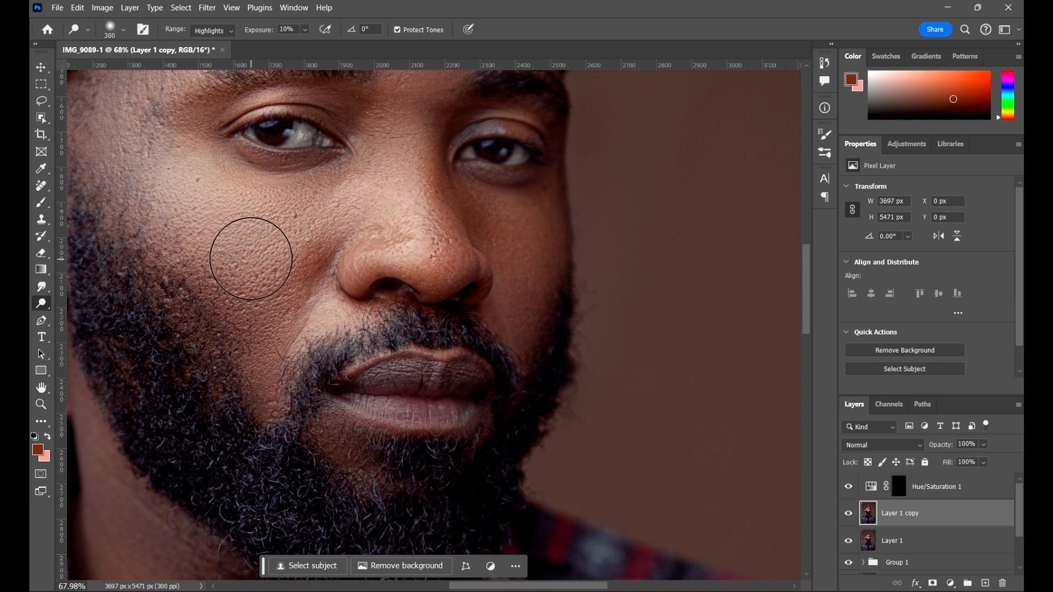
pyautogui.click(250, 246)
pyautogui.click(253, 240)
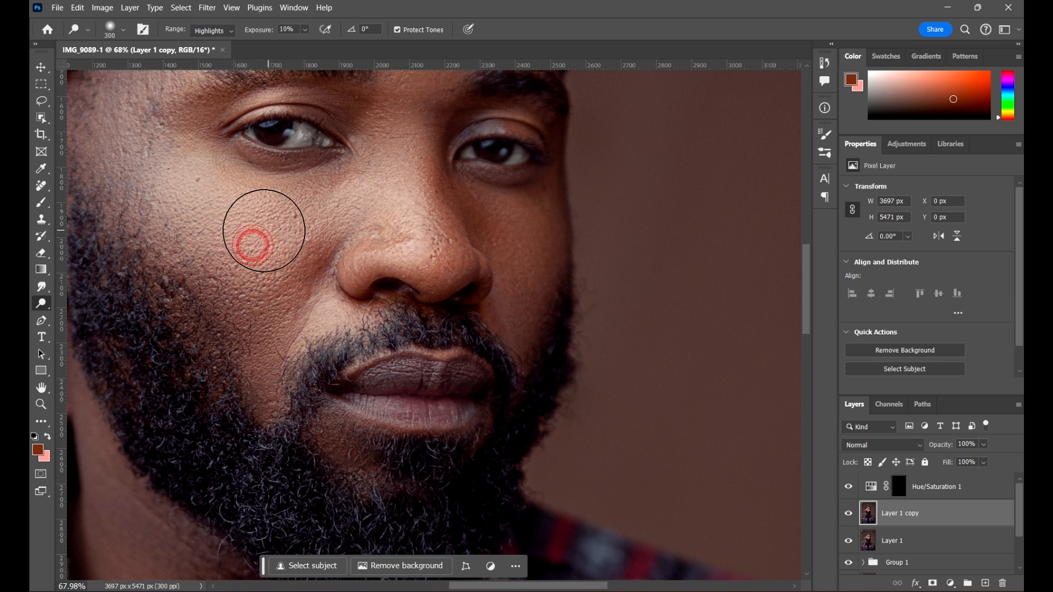
pyautogui.click(258, 236)
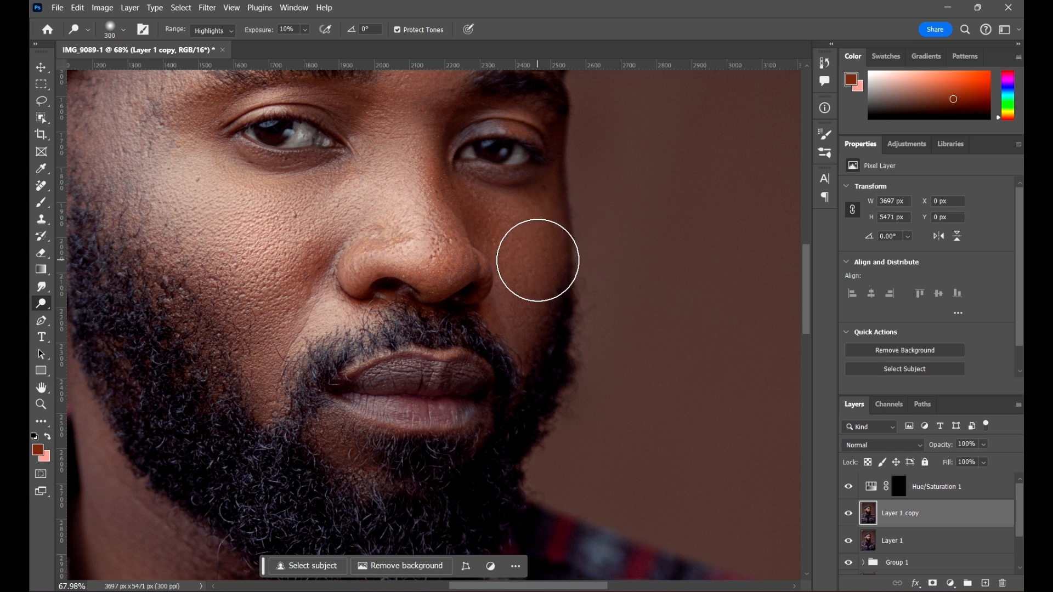
pyautogui.click(530, 252)
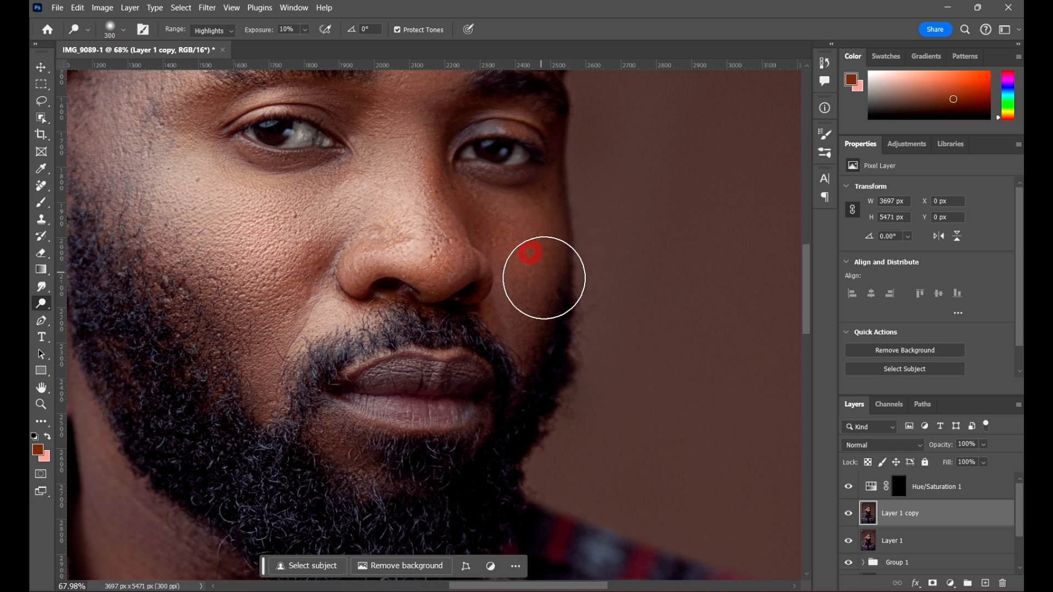
pyautogui.scroll(-5, 510, 255)
pyautogui.scroll(2, 581, 261)
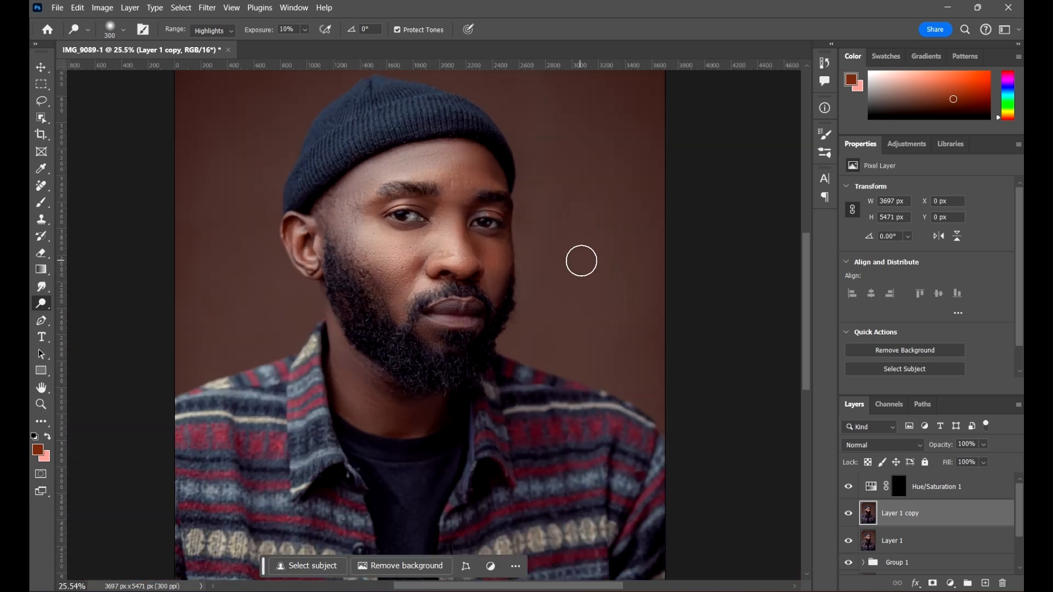
pyautogui.scroll(3, 554, 244)
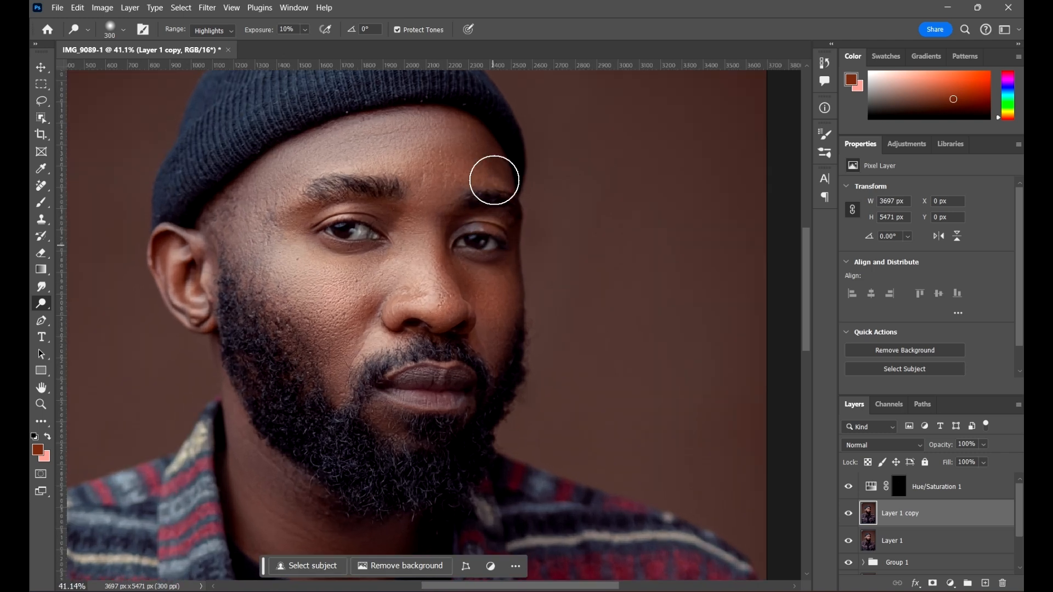
pyautogui.press(']')
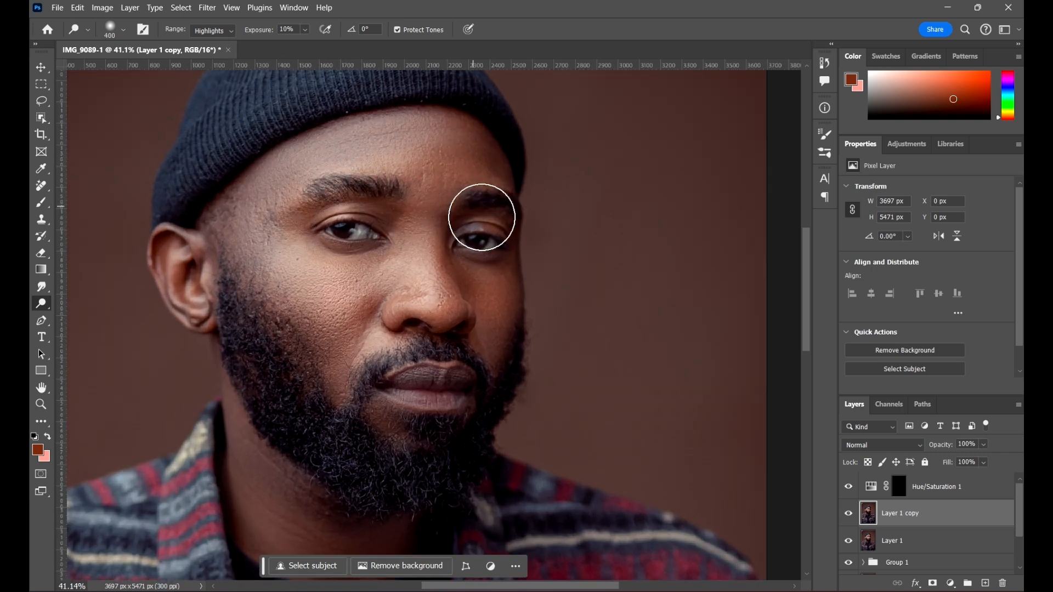
pyautogui.moveTo(591, 280); pyautogui.dragTo(555, 277)
pyautogui.scroll(-1, 428, 404)
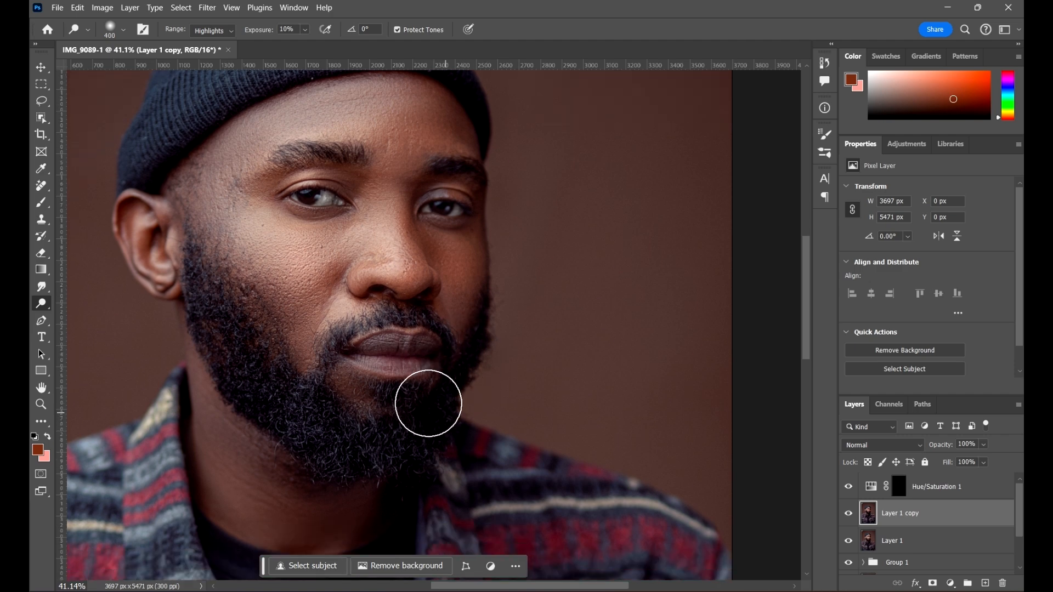
# Step: Dodge the bright rim of the upper lip and the edge of the lower lip with a 100 px brush
pyautogui.scroll(4, 416, 354)
pyautogui.press('[')
pyautogui.press('[')
pyautogui.press('[')
pyautogui.press('[')
pyautogui.press('[')
pyautogui.press('[')
pyautogui.press('[')
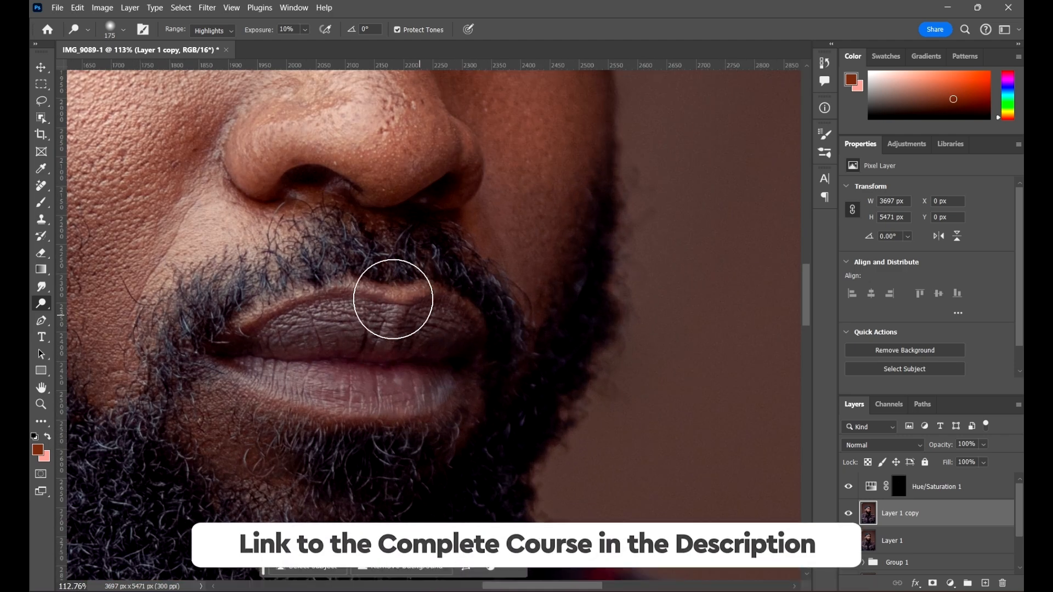
pyautogui.click(251, 315)
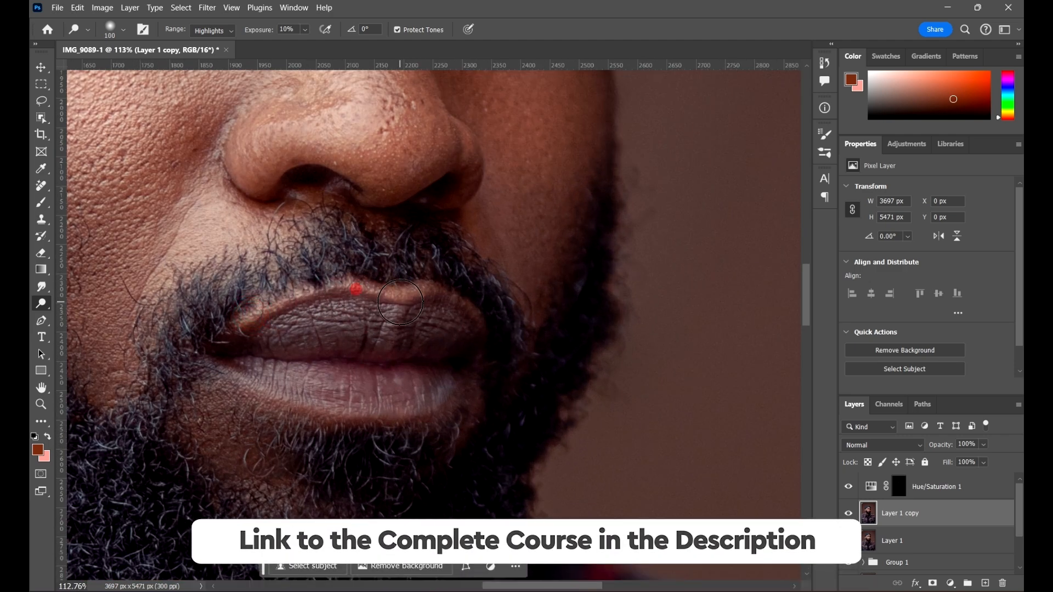
pyautogui.click(421, 297)
pyautogui.click(447, 395)
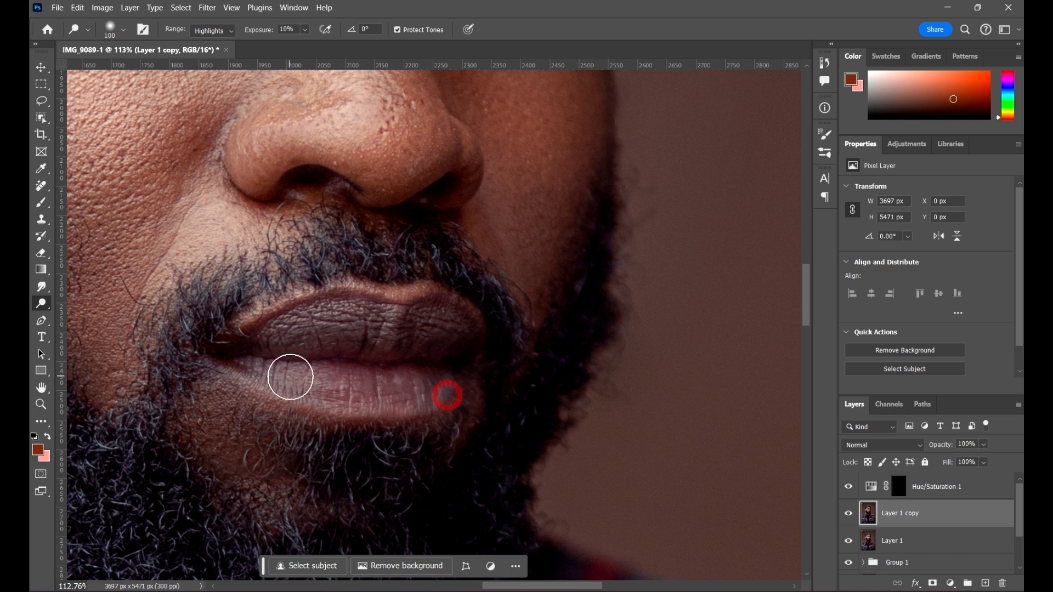
pyautogui.click(229, 388)
# Step: Switch to the Move tool and compare the whole portrait with and without the dodged and burned Layer 1 copy
pyautogui.scroll(-10, 423, 381)
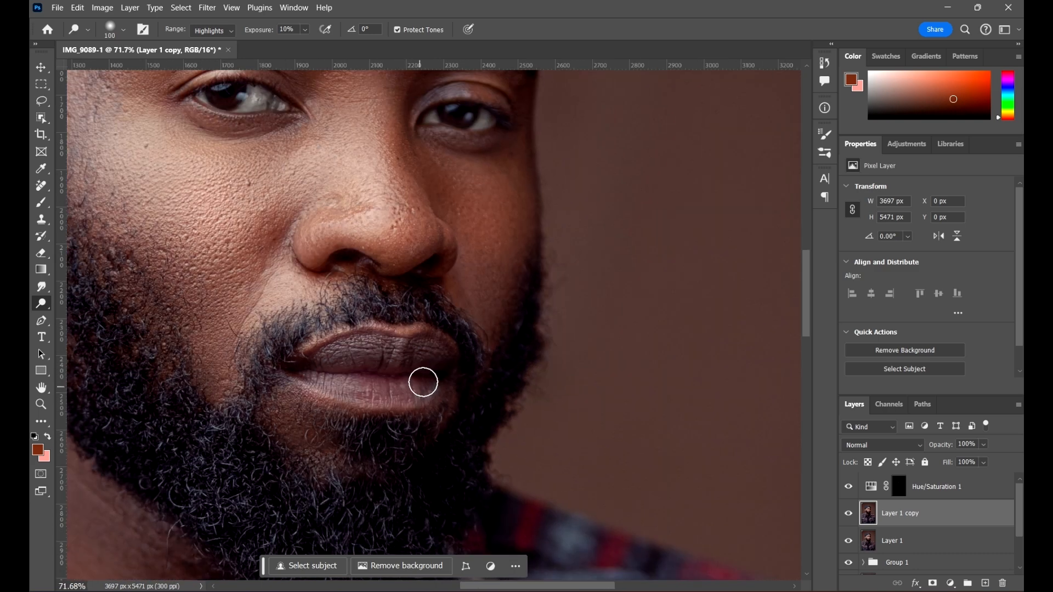
pyautogui.scroll(-5, 417, 323)
pyautogui.scroll(5, 482, 376)
pyautogui.moveTo(494, 366); pyautogui.dragTo(543, 328)
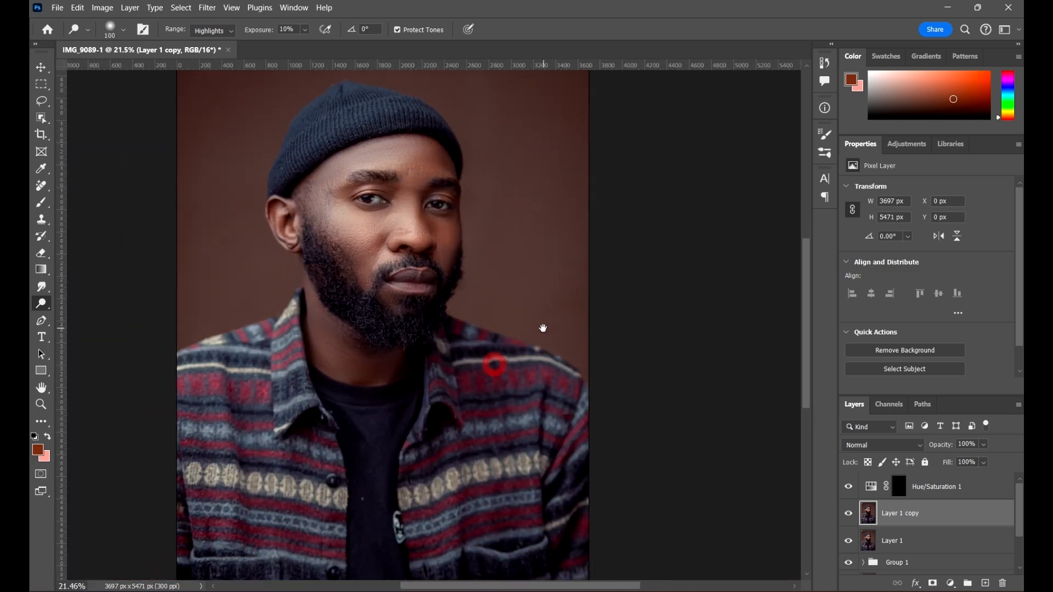
pyautogui.click(43, 69)
pyautogui.scroll(-1, 480, 290)
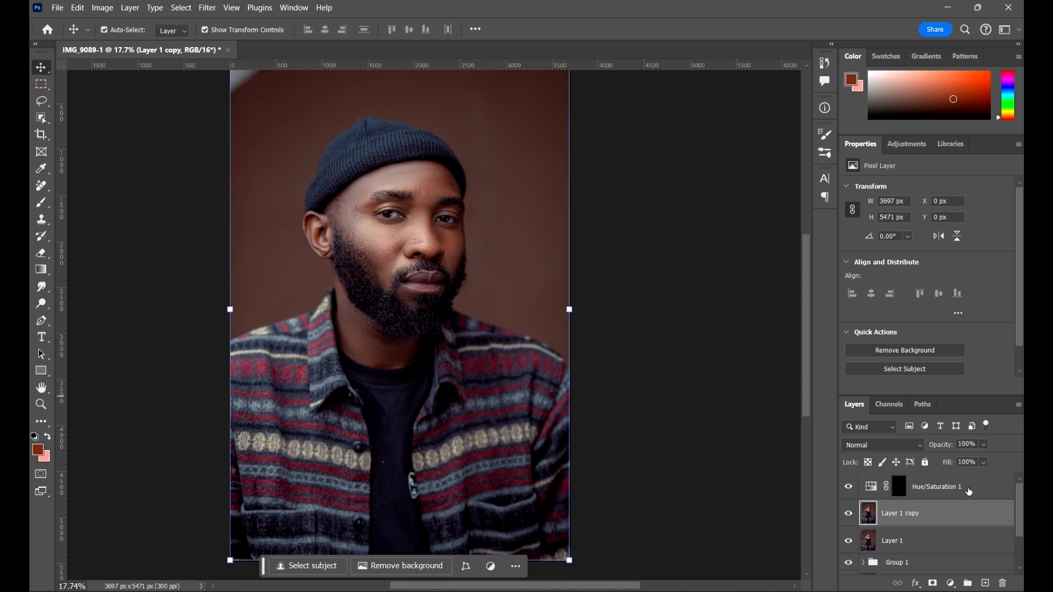
pyautogui.click(848, 511)
pyautogui.click(847, 512)
pyautogui.moveTo(610, 390)
pyautogui.mouseDown()
pyautogui.moveTo(614, 376)
pyautogui.moveTo(600, 371)
pyautogui.mouseUp()
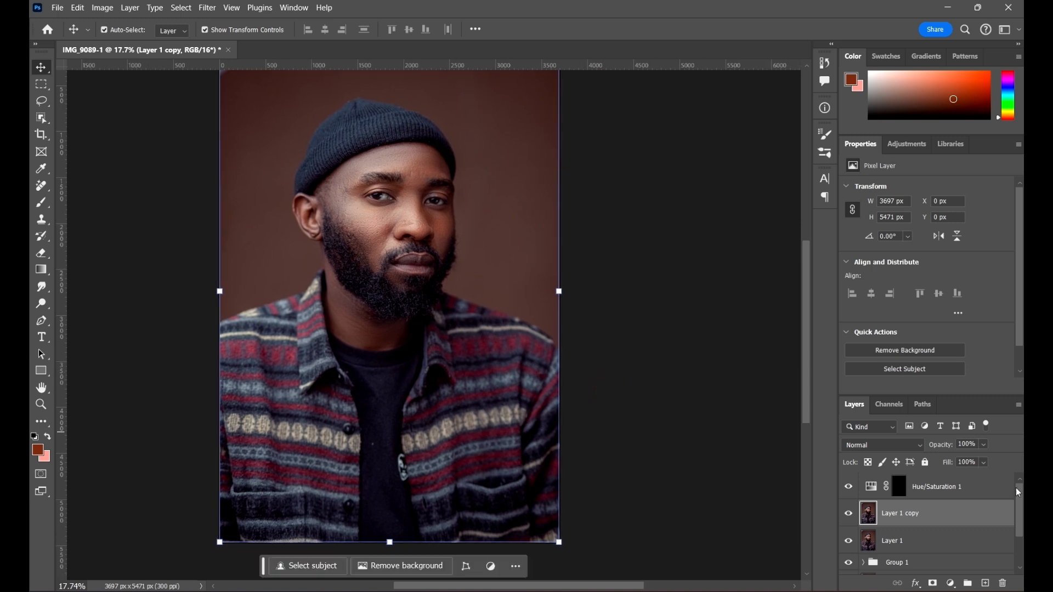
# Step: Reduce the opacity of Layer 1 copy to 78% and deselect the layer
pyautogui.click(984, 445)
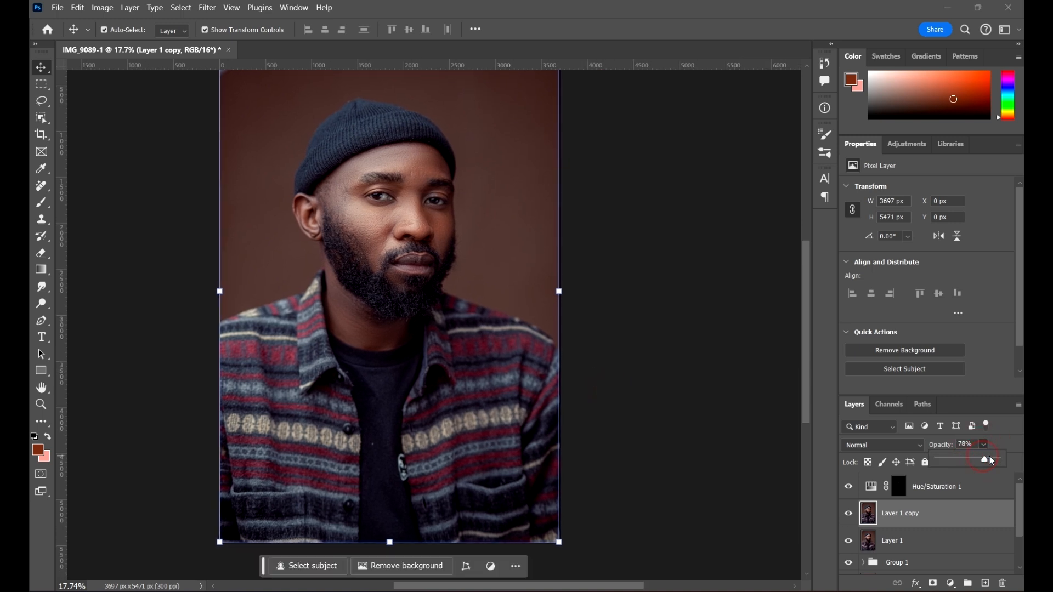
pyautogui.click(684, 360)
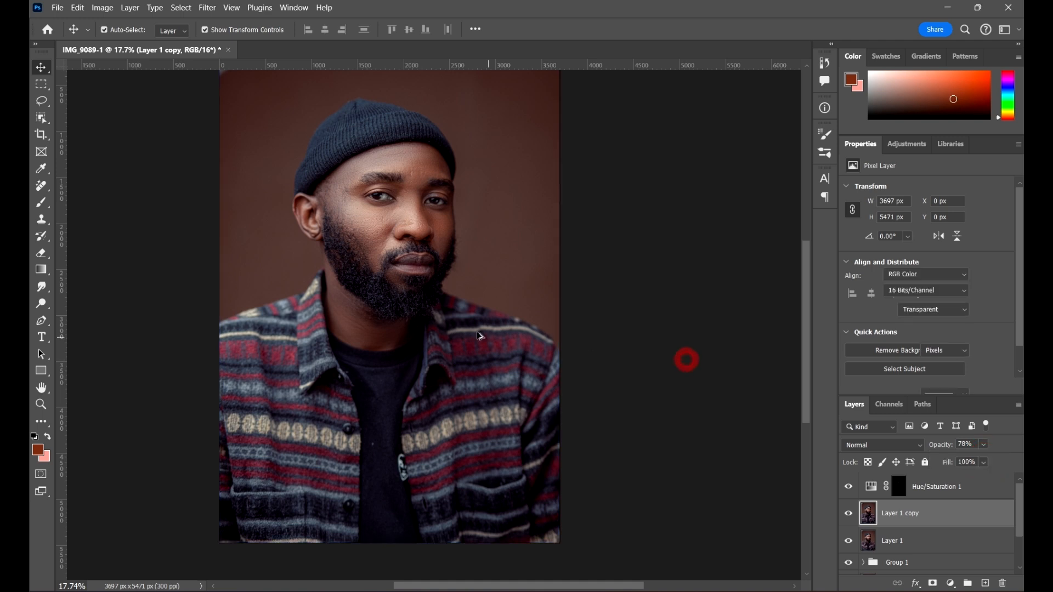
pyautogui.scroll(-3, 548, 329)
pyautogui.scroll(1, 469, 279)
pyautogui.scroll(1, 565, 330)
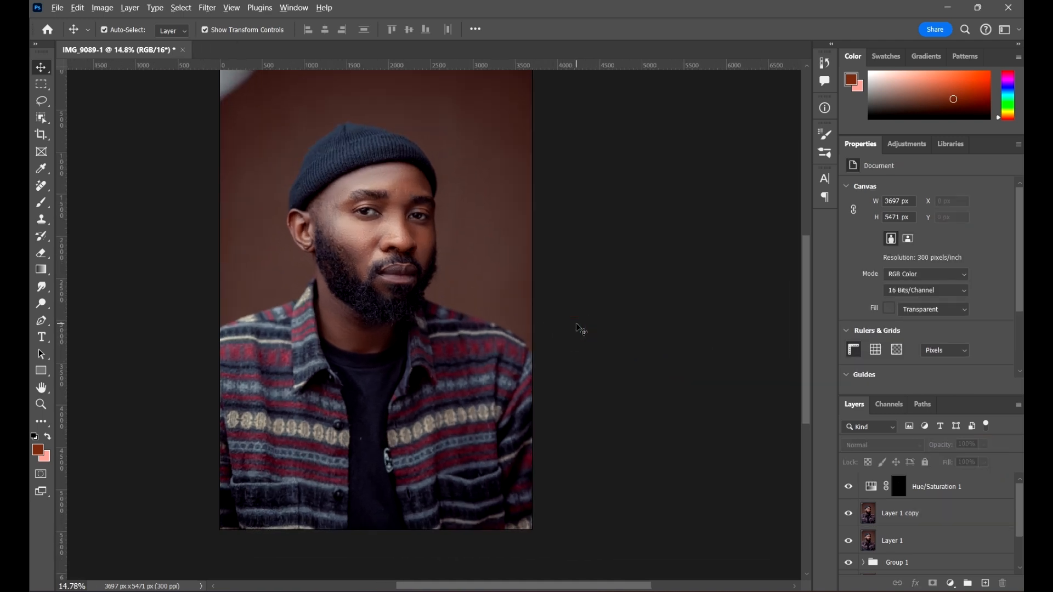
# Step: Add a Color Lookup adjustment layer at the top of the layer stack
pyautogui.click(897, 145)
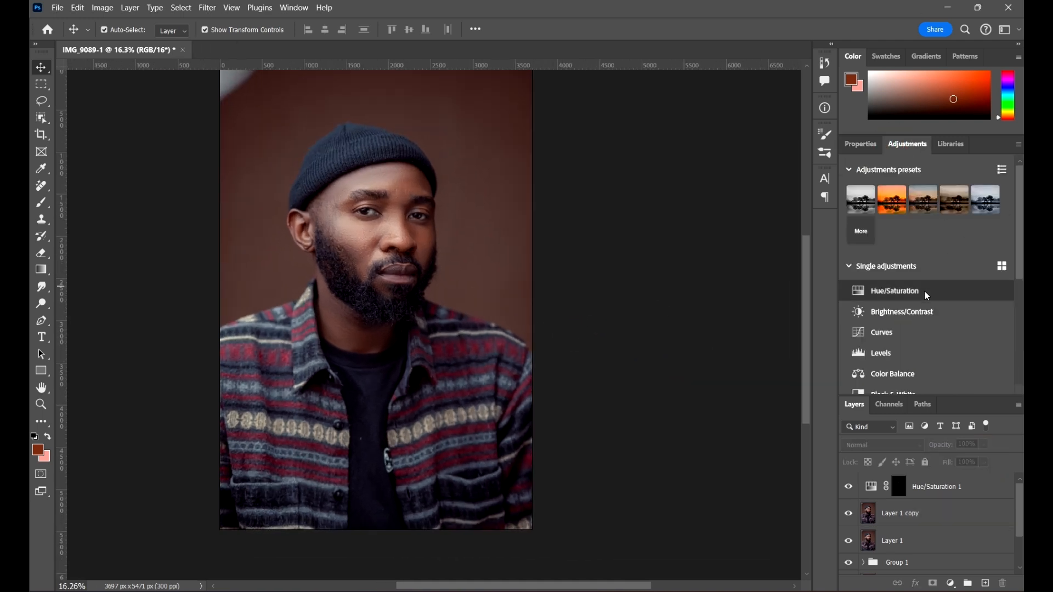
pyautogui.scroll(-5, 956, 354)
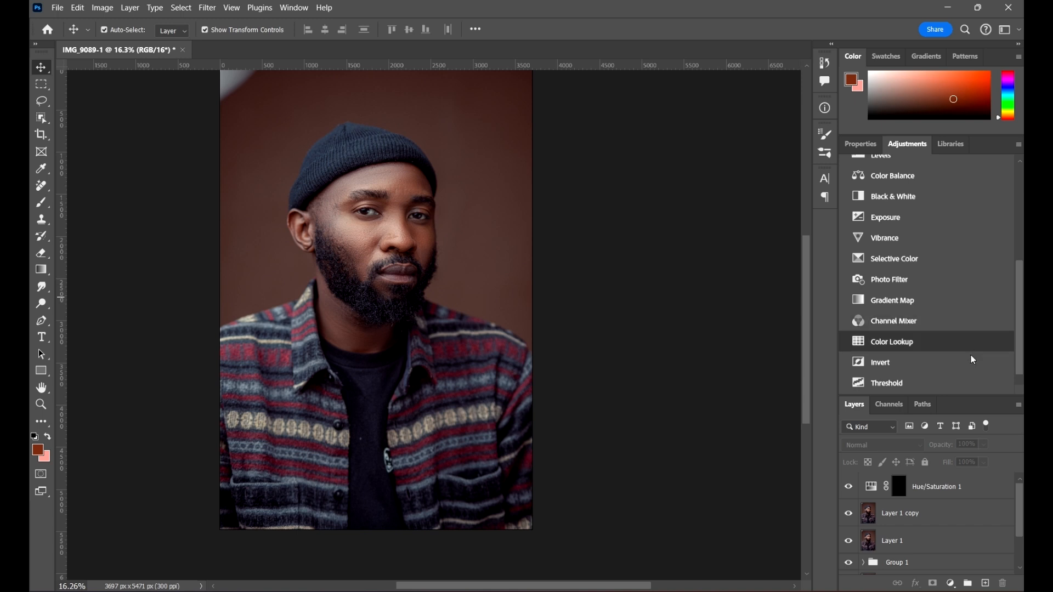
pyautogui.scroll(-1, 955, 362)
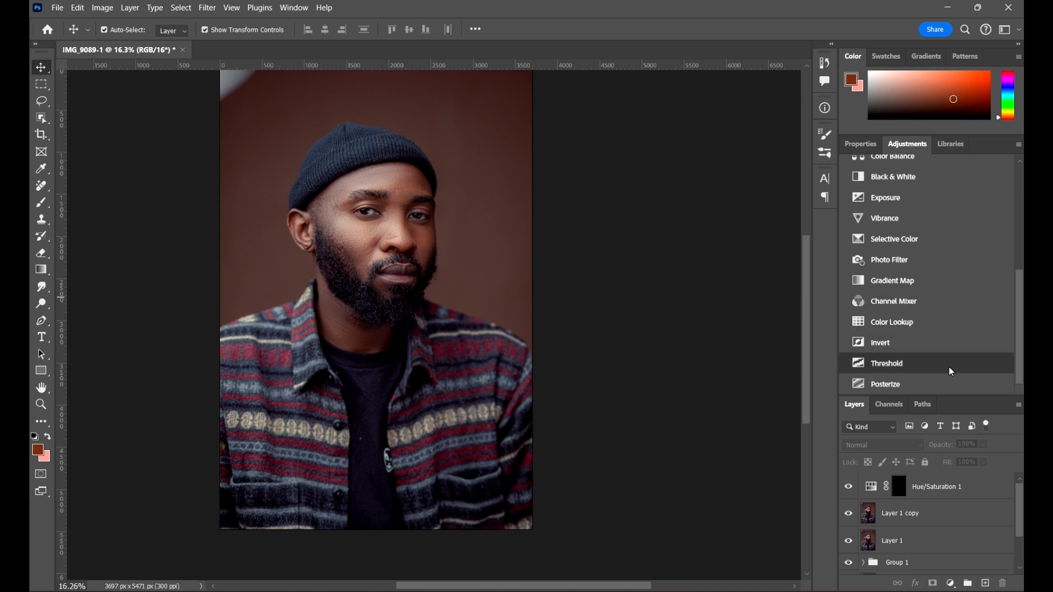
pyautogui.click(949, 322)
# Step: Preview the 3D LUT presets on the Color Lookup 1 layer one after another, from 2Strip.look through TensionGreen.3DL
pyautogui.click(923, 234)
pyautogui.click(926, 232)
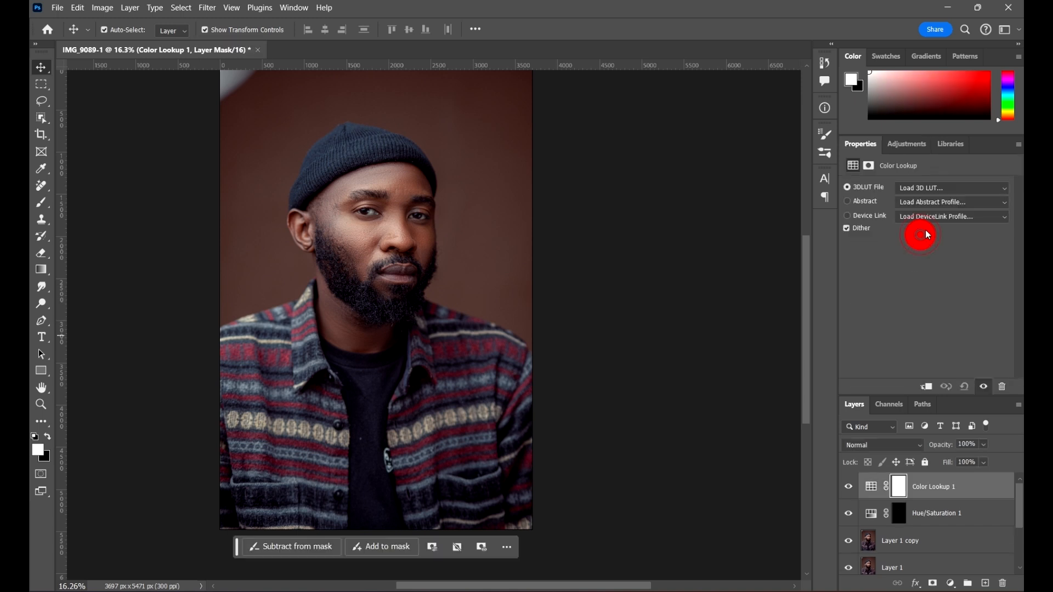
pyautogui.click(923, 238)
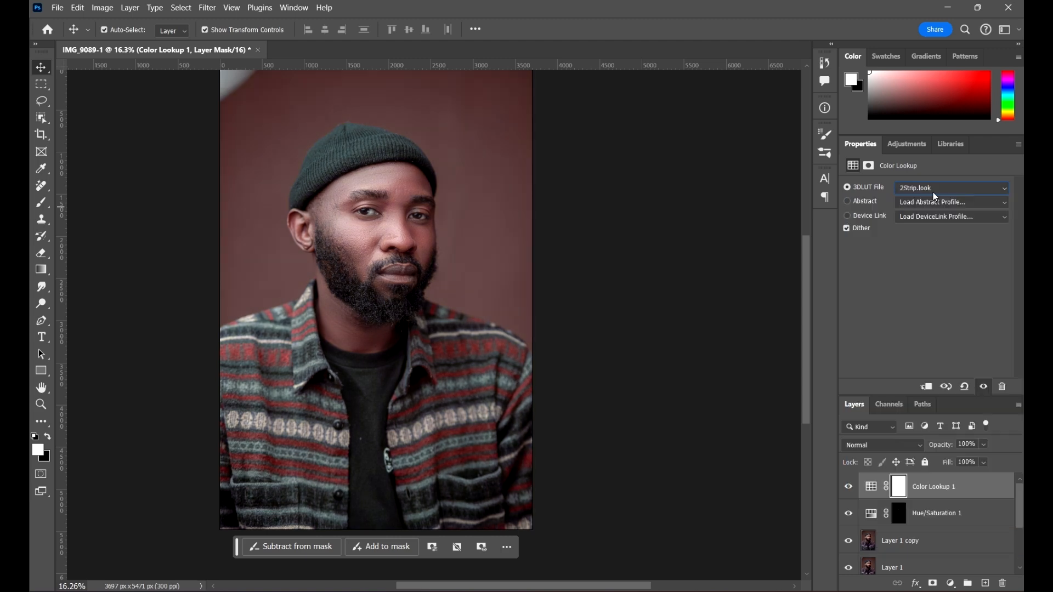
pyautogui.press('Down')
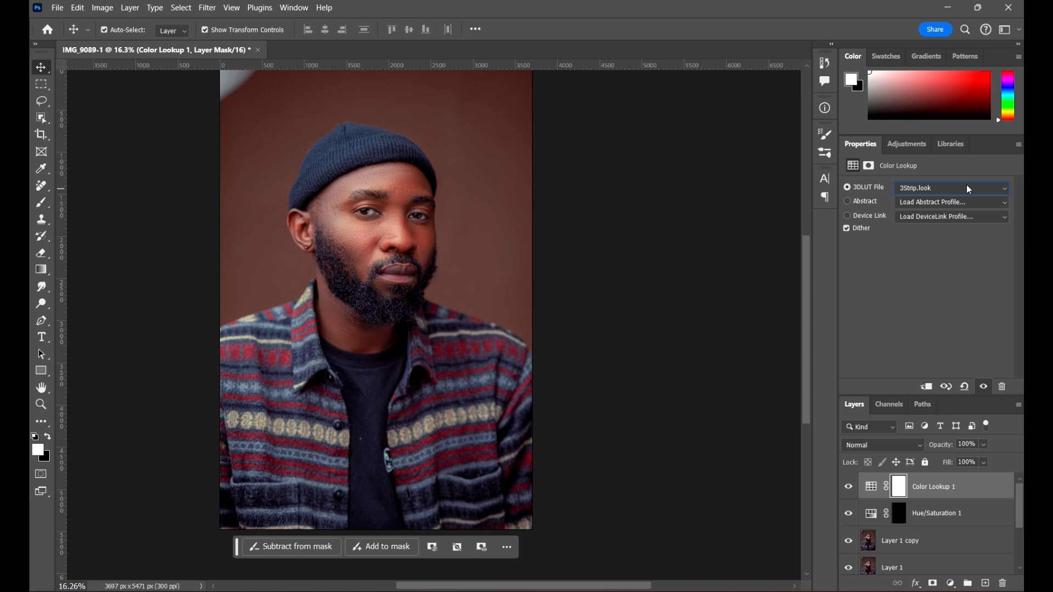
pyautogui.press('Down')
pyautogui.press('Down')
pyautogui.press('Down')
pyautogui.press('Down')
pyautogui.press('Down')
pyautogui.press('Down')
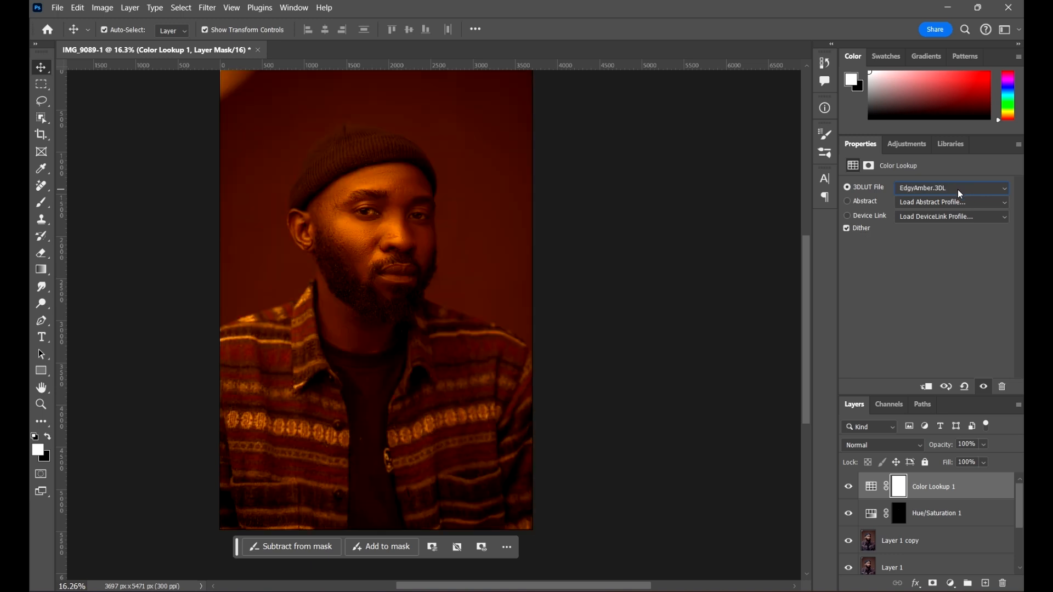
pyautogui.press('Down')
pyautogui.press('Down')
pyautogui.press('Down')
pyautogui.press('Down')
pyautogui.press('Down')
pyautogui.press('Down')
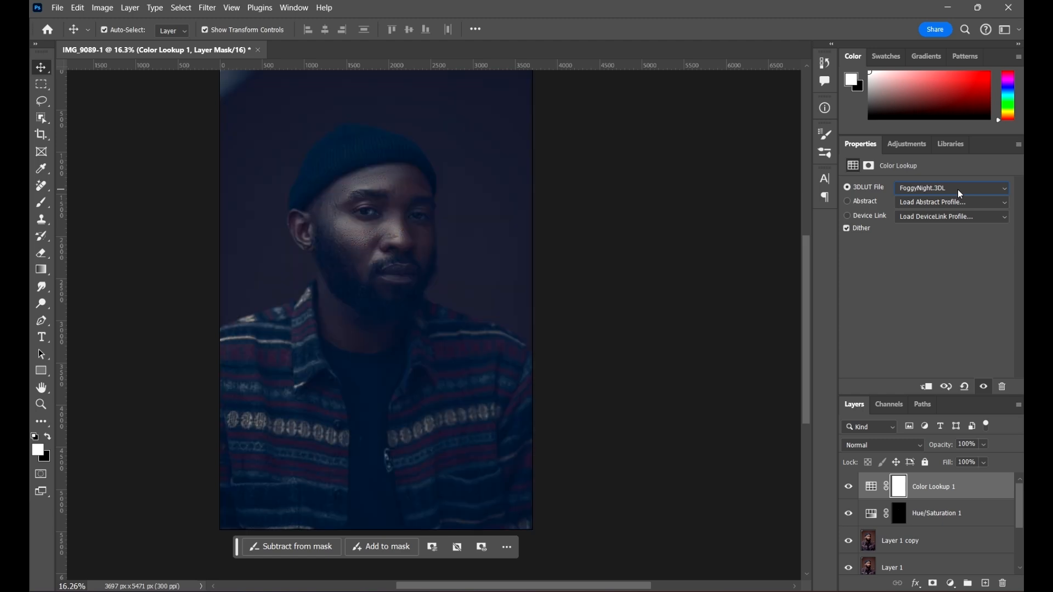
pyautogui.press('Down')
pyautogui.press('Down')
pyautogui.press('Down')
pyautogui.press('Down')
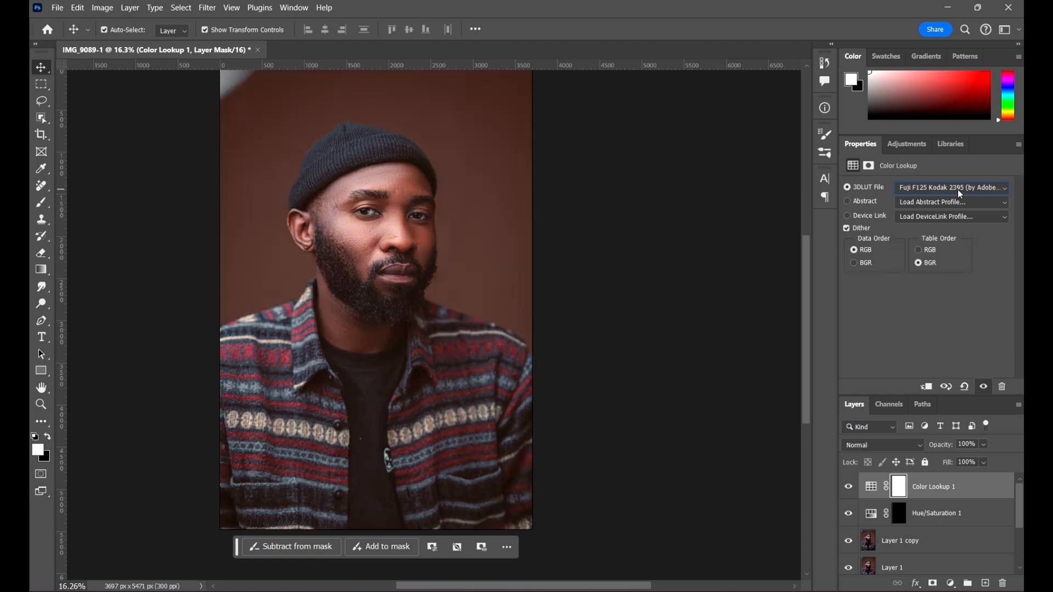
pyautogui.press('Down')
pyautogui.press('Down')
pyautogui.press('Down')
pyautogui.press('Down')
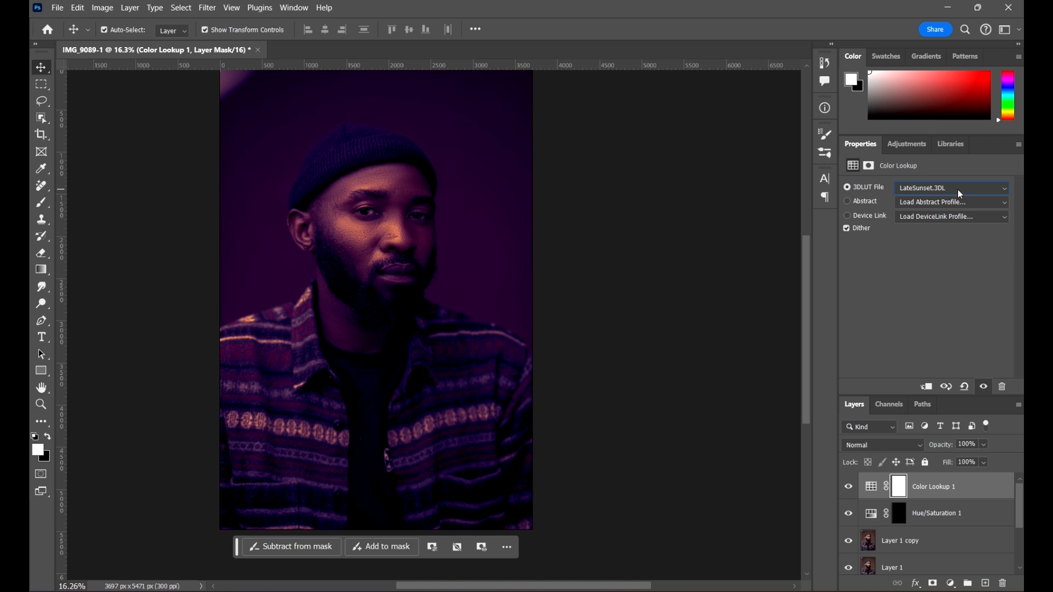
pyautogui.press('Up')
pyautogui.press('Down')
pyautogui.press('Up')
pyautogui.press('Down')
pyautogui.press('Down')
pyautogui.press('Down')
pyautogui.press('Down')
pyautogui.press('Down')
pyautogui.press('Down')
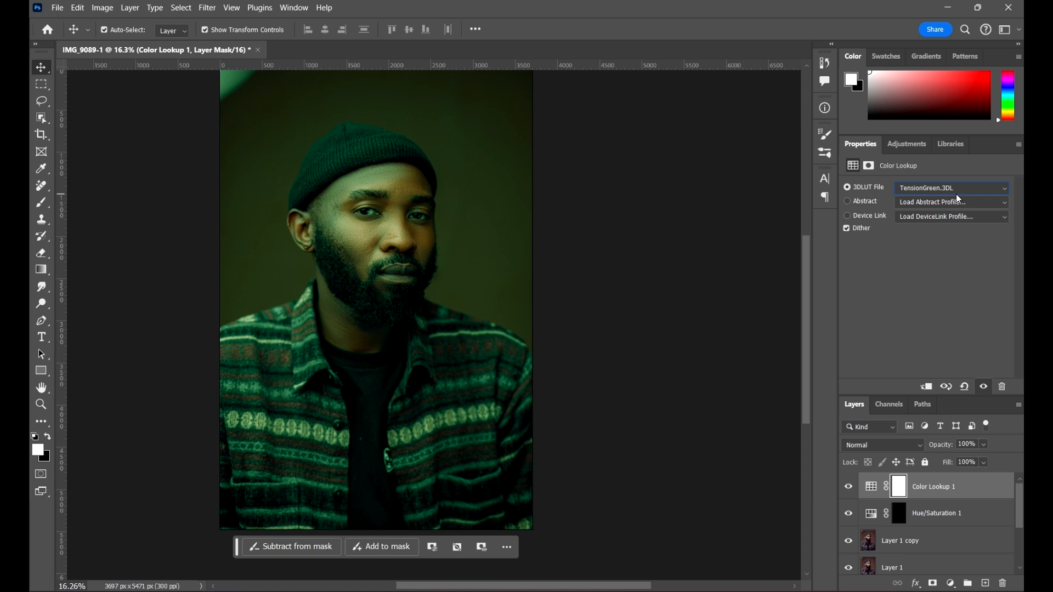
# Step: Go back through the 3D LUT presets and set the Color Lookup to Kodak 5218 Kodak 2395
pyautogui.press('Up')
pyautogui.press('Up')
pyautogui.press('Up')
pyautogui.press('Up')
pyautogui.press('Up')
pyautogui.press('Up')
pyautogui.press('Up')
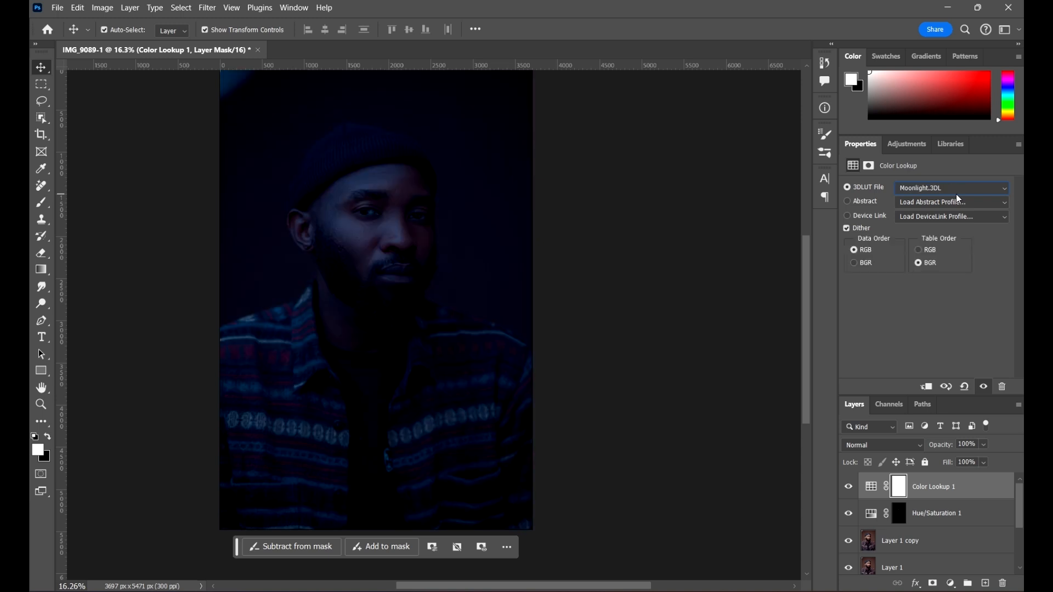
pyautogui.press('Down')
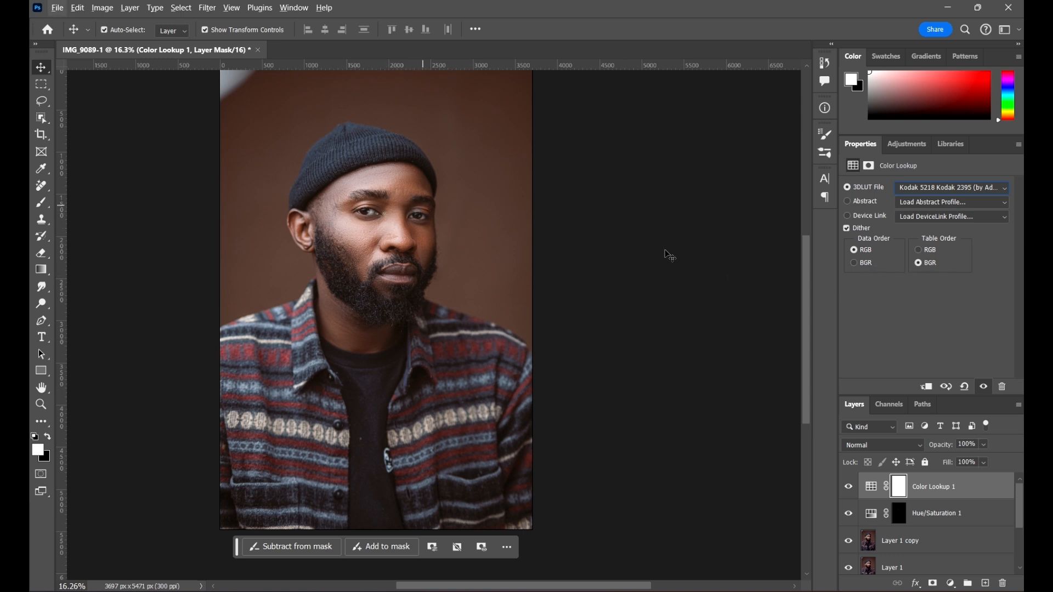
# Step: Try the Darken blend mode on the Color Lookup 1 layer and compare the portrait with and without it
pyautogui.click(975, 488)
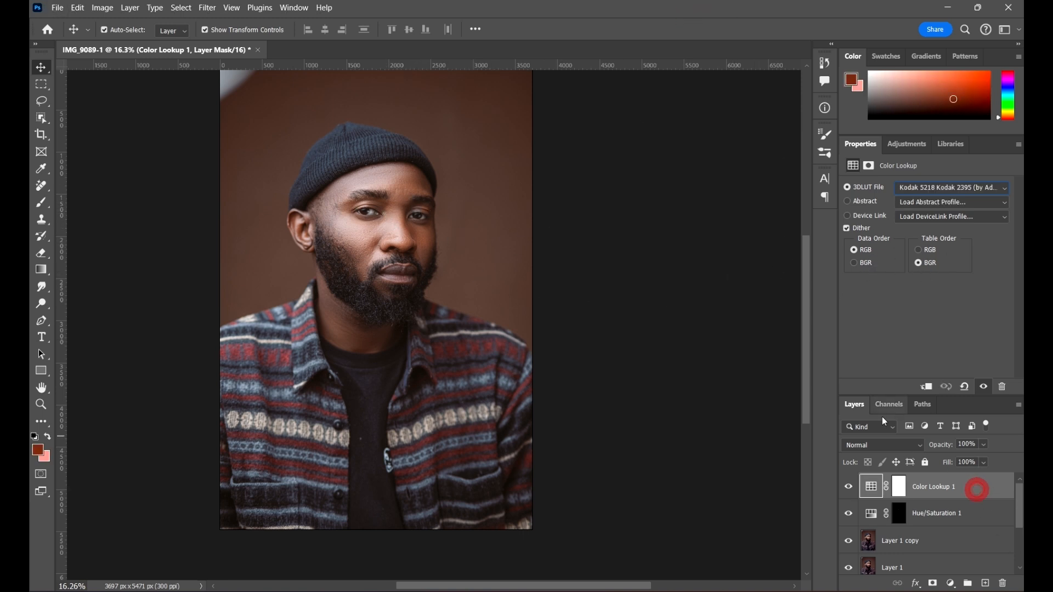
pyautogui.click(892, 446)
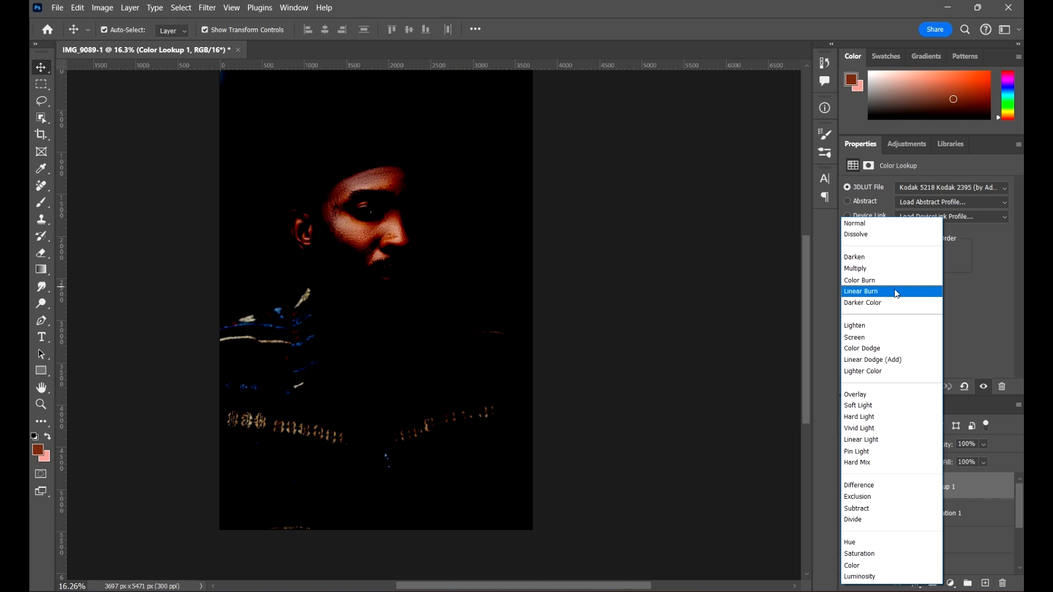
pyautogui.click(894, 259)
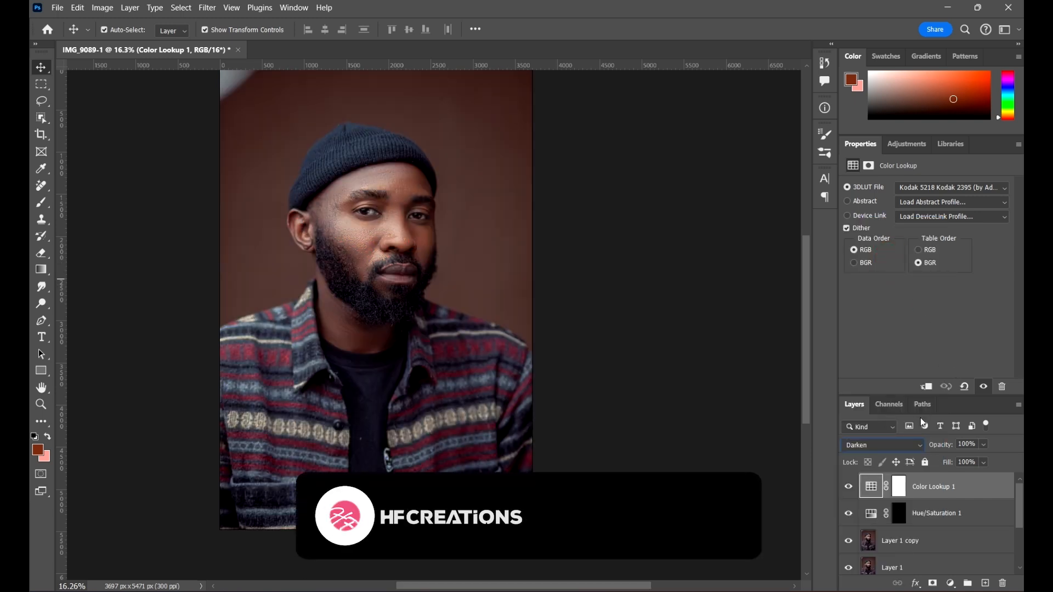
pyautogui.click(850, 490)
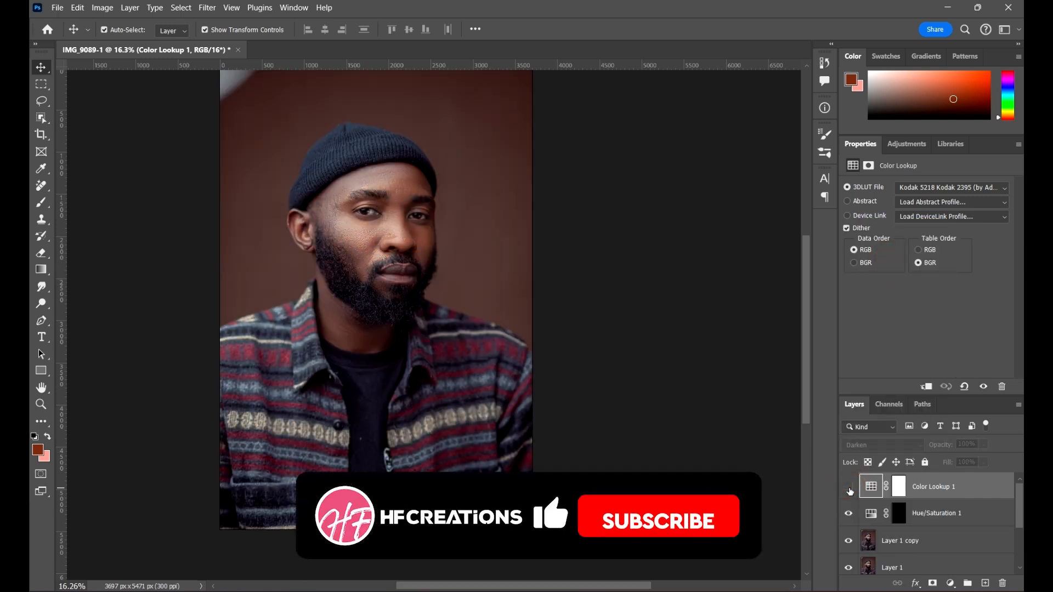
pyautogui.click(849, 490)
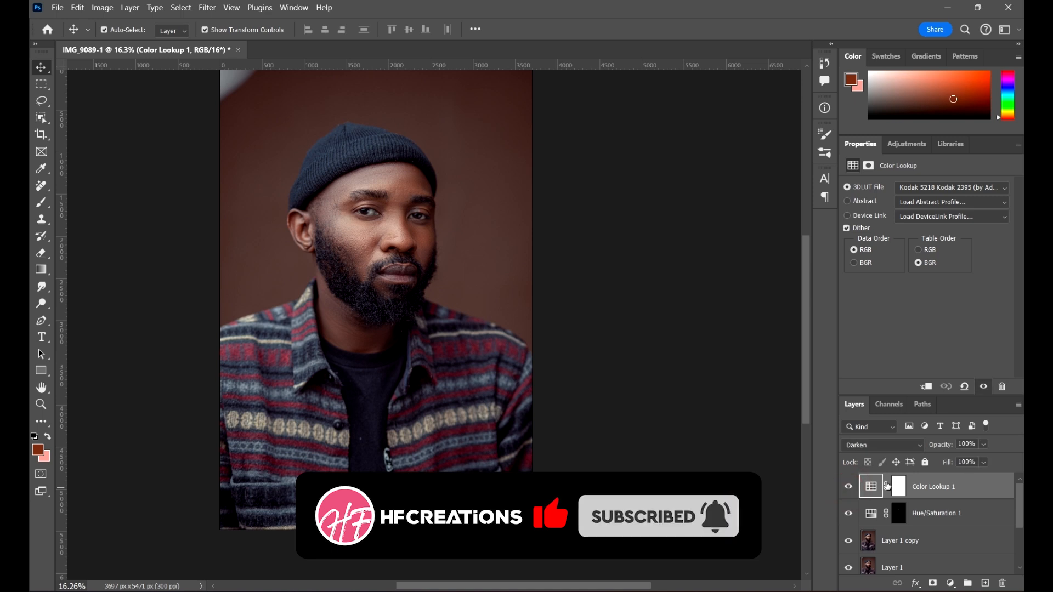
# Step: Preview other blend modes on the Color Lookup 1 layer, from Linear Burn through Soft Light and Linear Light to Luminosity
pyautogui.click(901, 444)
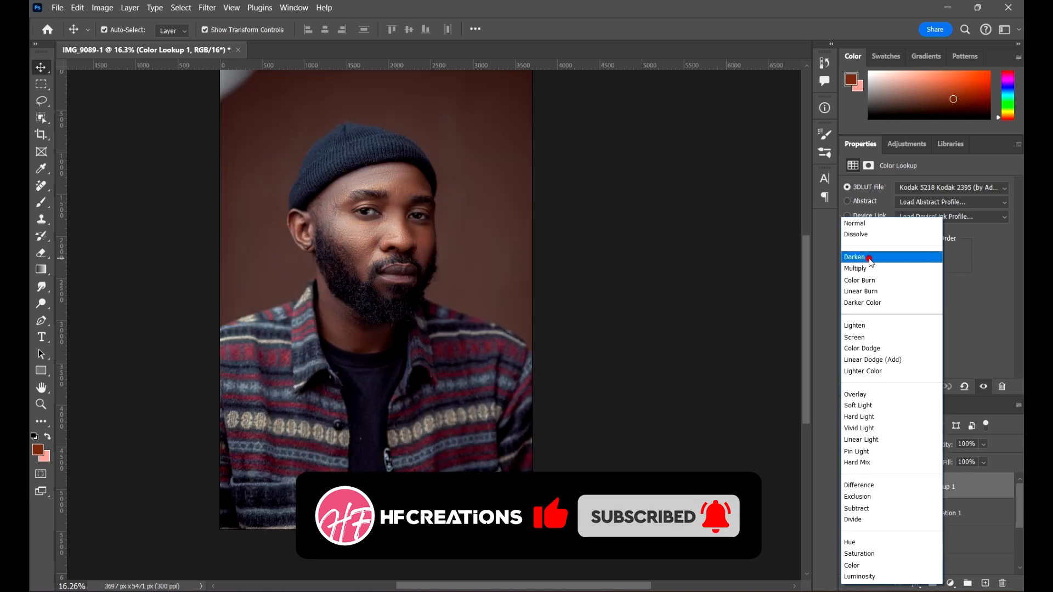
pyautogui.click(864, 278)
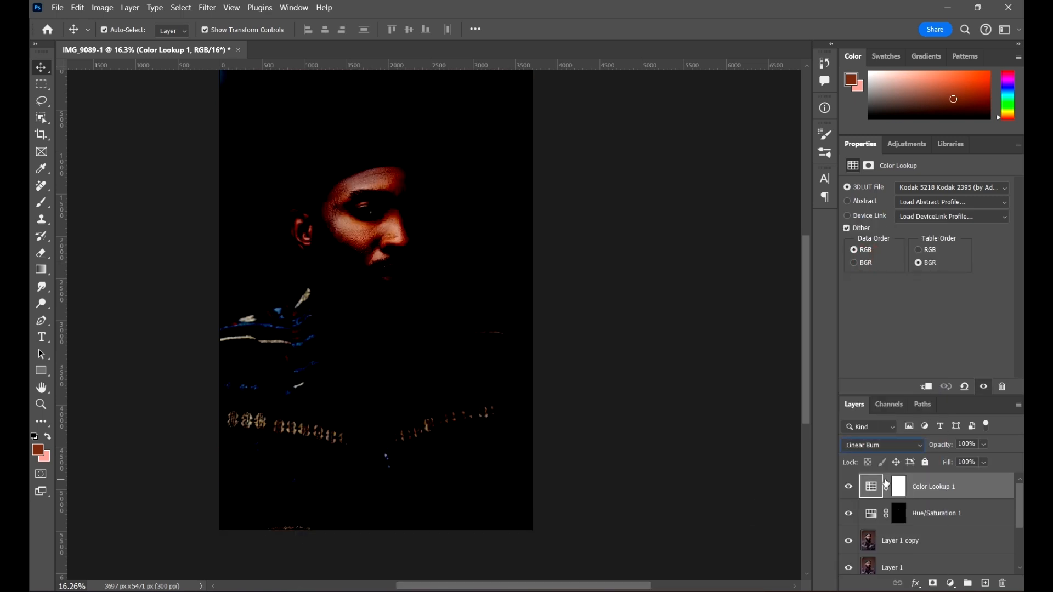
pyautogui.hotkey('shift', '+')
pyautogui.hotkey('shift', '+')
pyautogui.hotkey('shift', '+')
pyautogui.hotkey('shift', '+')
pyautogui.hotkey('shift', '+')
pyautogui.hotkey('shift', '+')
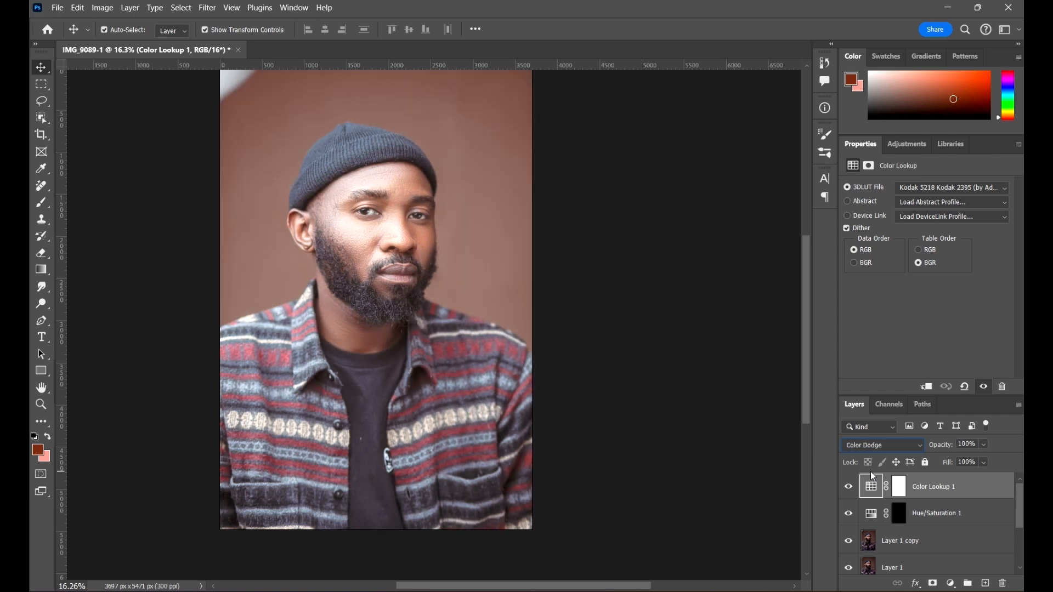
pyautogui.hotkey('shift', '+')
pyautogui.hotkey('shift', '+')
pyautogui.hotkey('shift', '+')
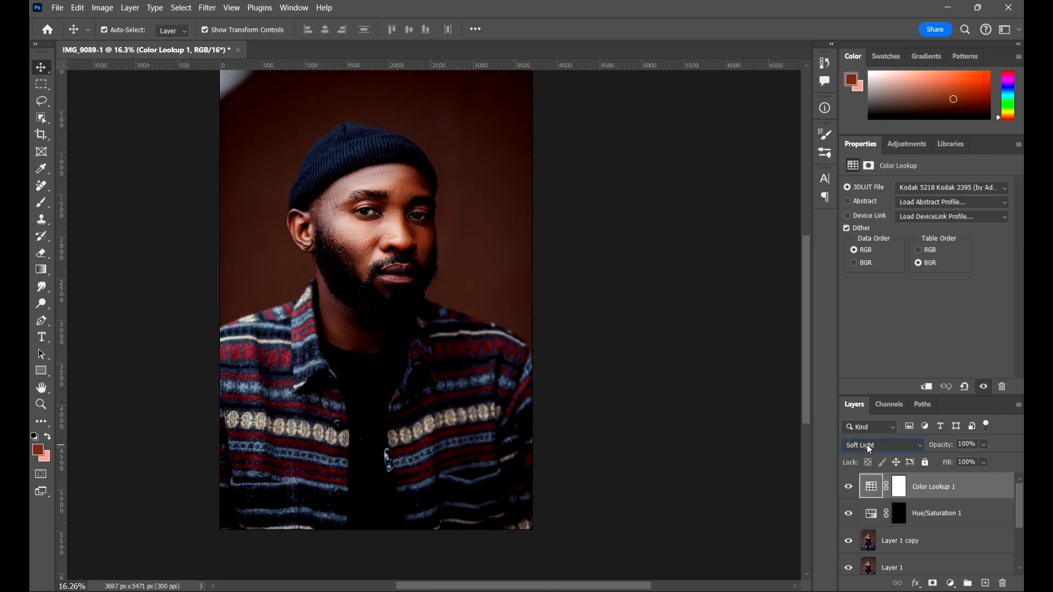
pyautogui.hotkey('shift', '+')
pyautogui.hotkey('shift', '+')
pyautogui.hotkey('shift', '+')
pyautogui.hotkey('shift', '+')
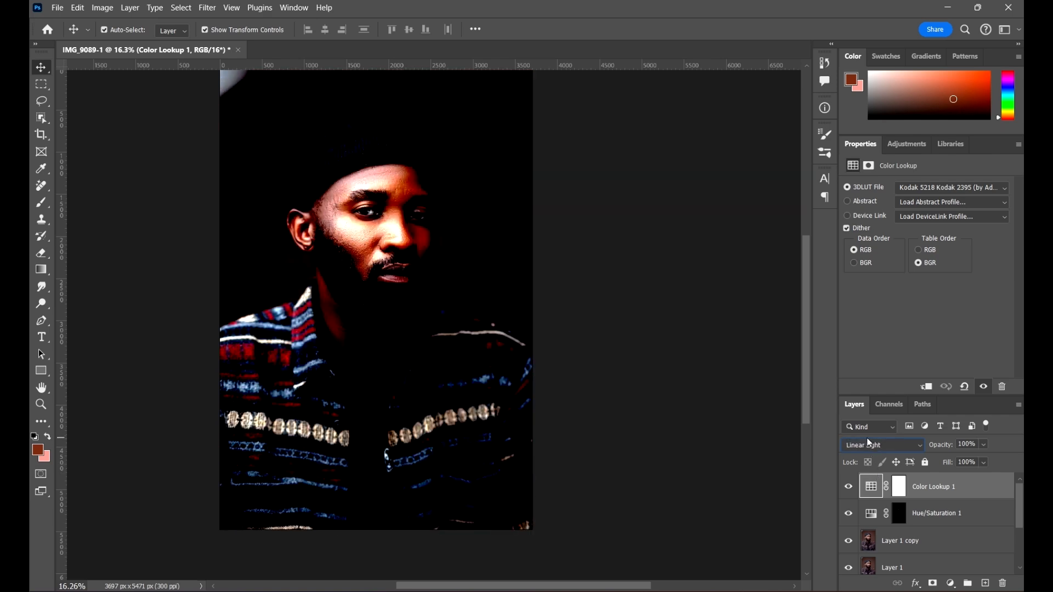
pyautogui.hotkey('shift', '+')
pyautogui.hotkey('shift', '+')
pyautogui.hotkey('shift', '+')
pyautogui.hotkey('shift', '+')
pyautogui.hotkey('shift', '+')
pyautogui.hotkey('shift', '+')
pyautogui.hotkey('shift', '+')
pyautogui.hotkey('shift', '+')
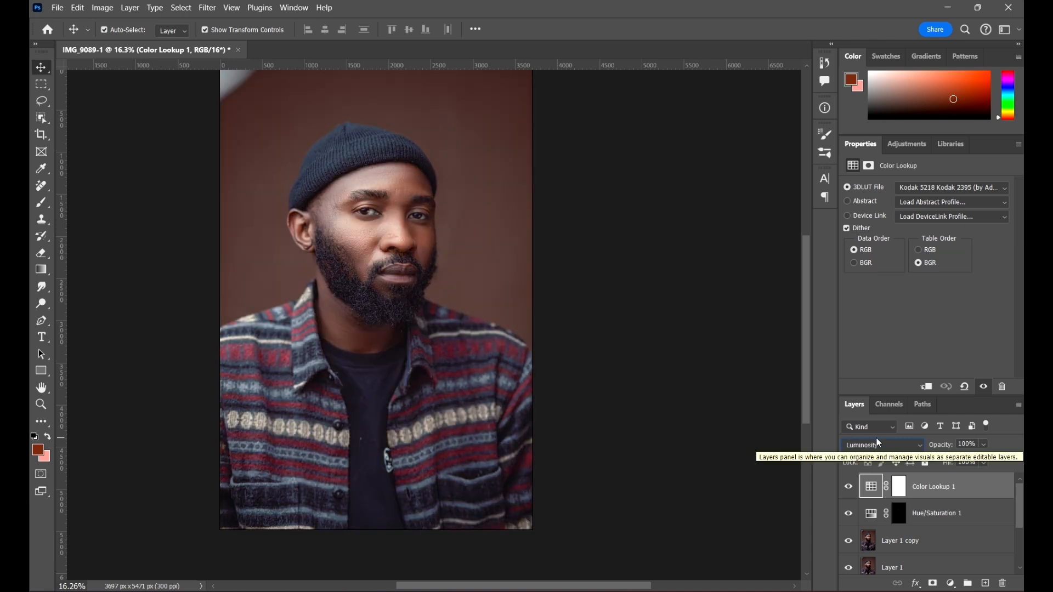
pyautogui.hotkey('shift', '-')
pyautogui.hotkey('shift', '+')
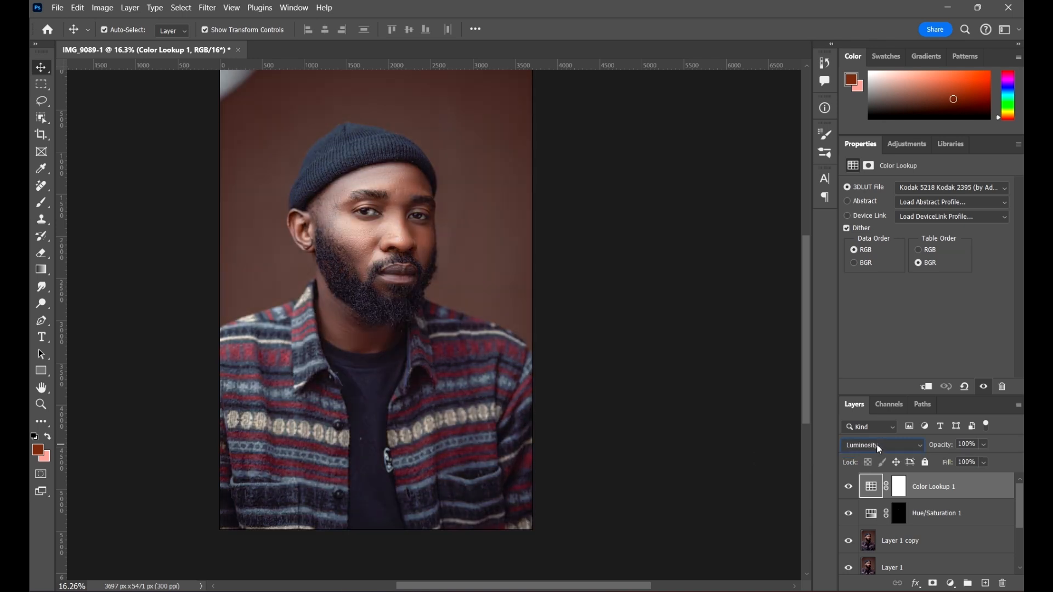
# Step: Set the blend mode of Color Lookup 1 to Hue and compare the portrait with and without the layer
pyautogui.hotkey('shift', '-')
pyautogui.hotkey('shift', '-')
pyautogui.hotkey('shift', '-')
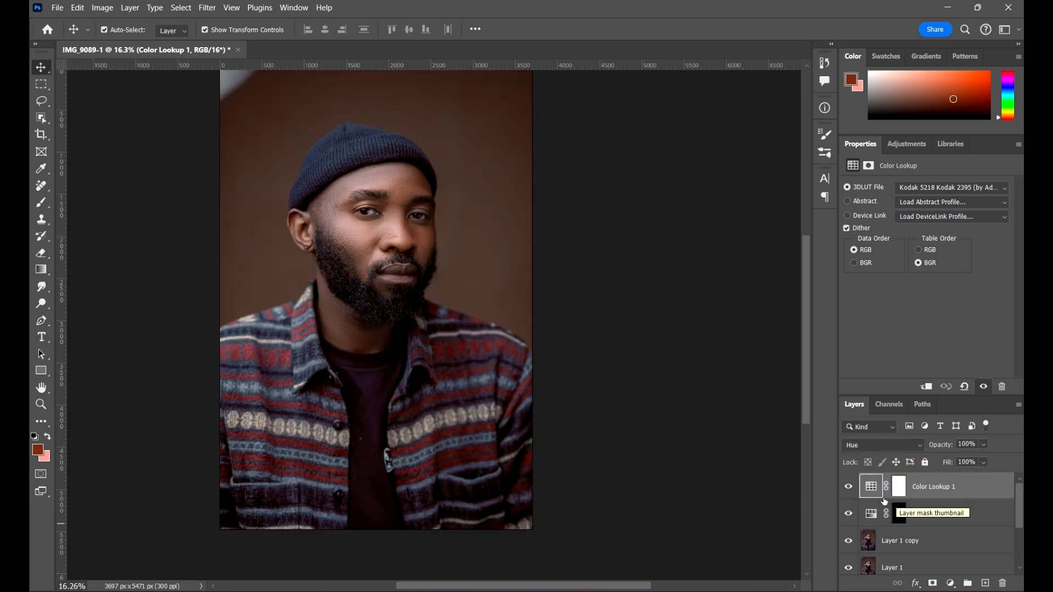
pyautogui.click(850, 488)
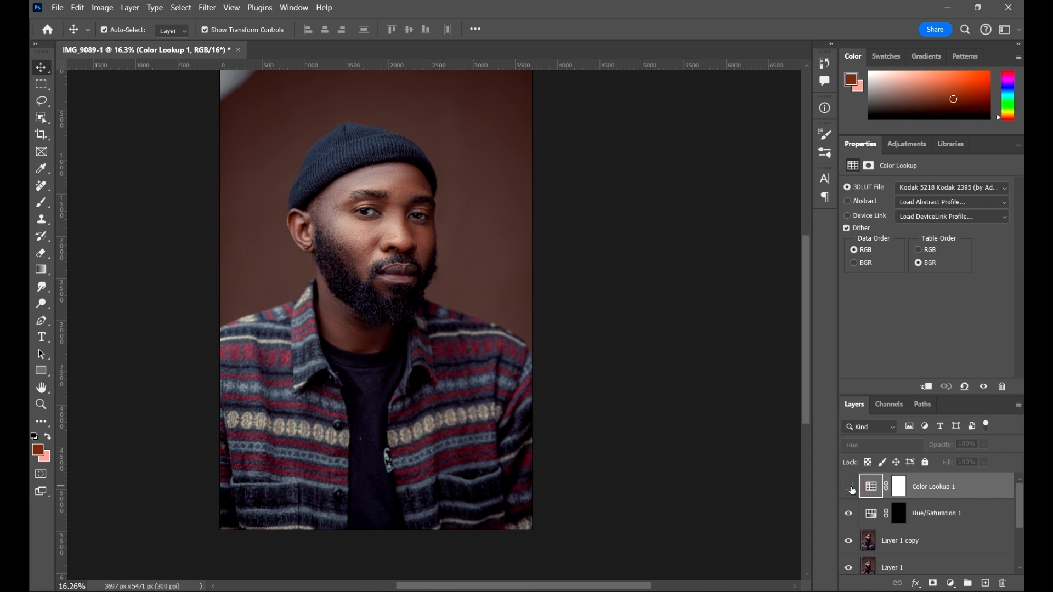
pyautogui.click(849, 487)
# Step: Inspect the graded face up close and reduce the opacity of Color Lookup 1 to 82%
pyautogui.scroll(4, 276, 154)
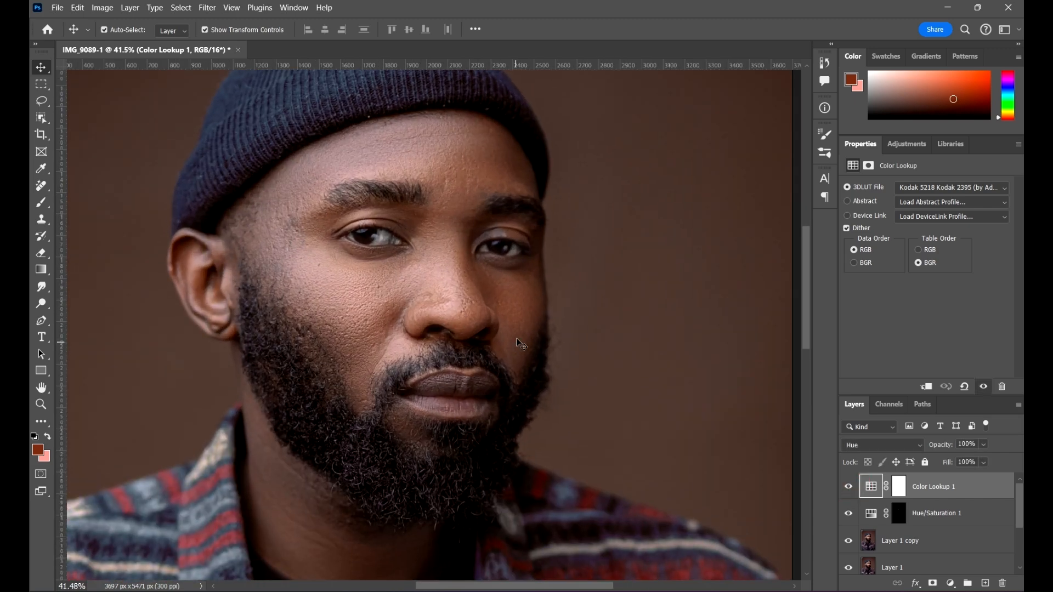
pyautogui.scroll(-5, 521, 342)
pyautogui.scroll(2, 450, 311)
pyautogui.moveTo(475, 352); pyautogui.dragTo(488, 345)
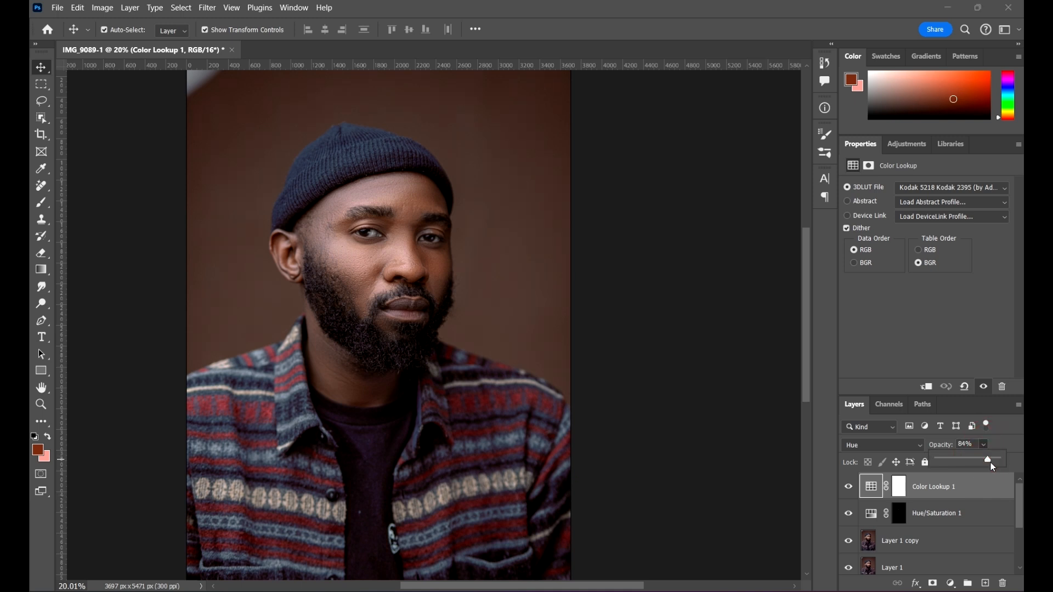
pyautogui.moveTo(985, 462); pyautogui.dragTo(988, 462)
# Step: Select the layer mask of Color Lookup 1 and invert it to black
pyautogui.scroll(-2, 455, 225)
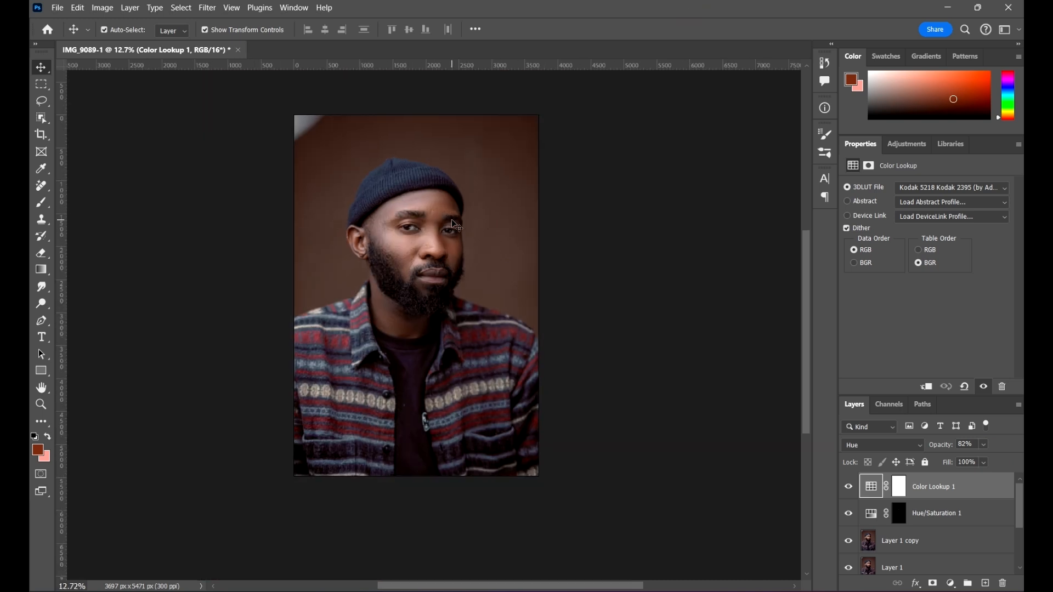
pyautogui.click(900, 482)
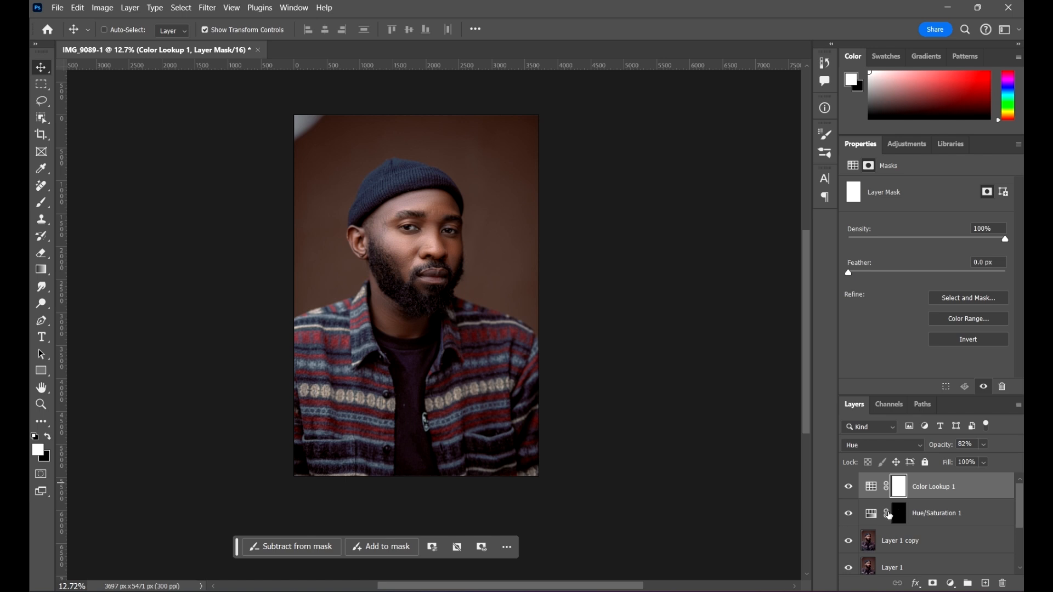
pyautogui.scroll(1, 348, 203)
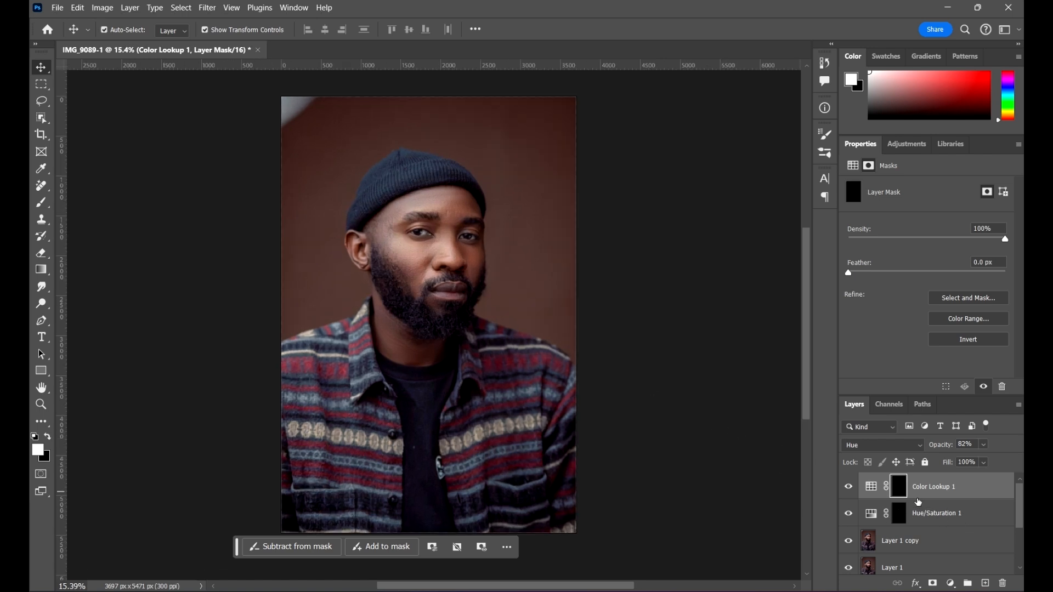
# Step: Paint white on the Color Lookup 1 mask over the face with a 2000 px brush at 8% flow
pyautogui.press('b')
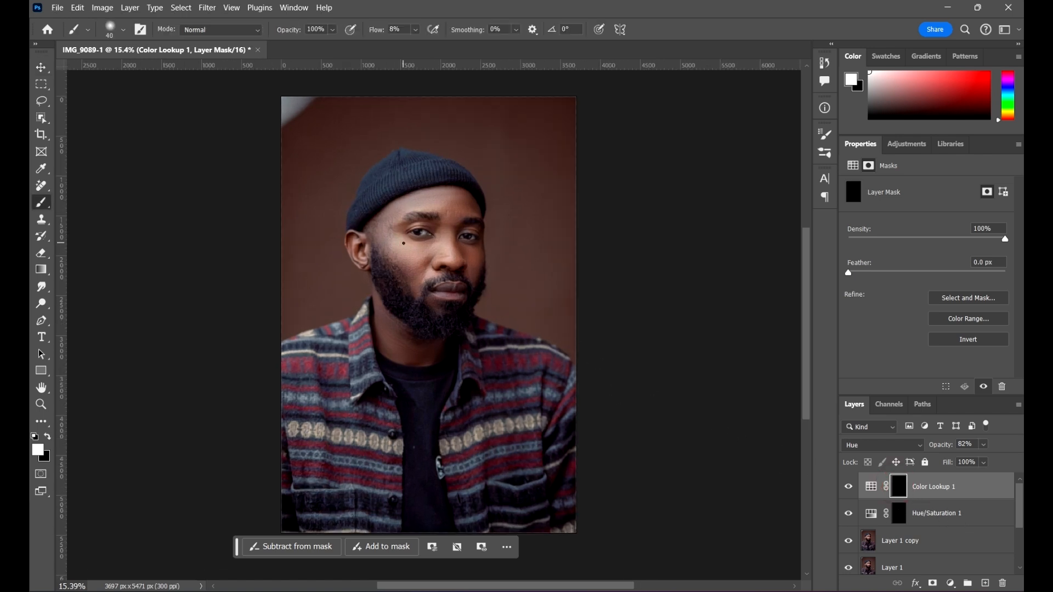
pyautogui.press(']')
pyautogui.press(']')
pyautogui.press(']')
pyautogui.press(']')
pyautogui.press(']')
pyautogui.press(']')
pyautogui.press(']')
pyautogui.press(']')
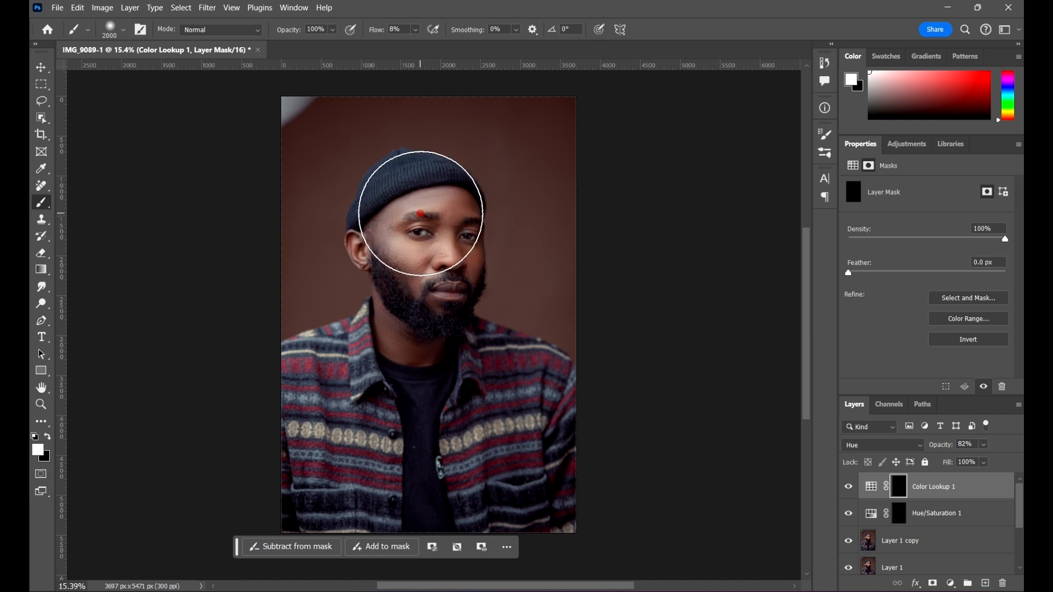
pyautogui.moveTo(443, 232); pyautogui.dragTo(459, 320)
# Step: Enlarge the brush to 2100 px and paint white on the mask over the forehead, beard, neck and shirt
pyautogui.press(']')
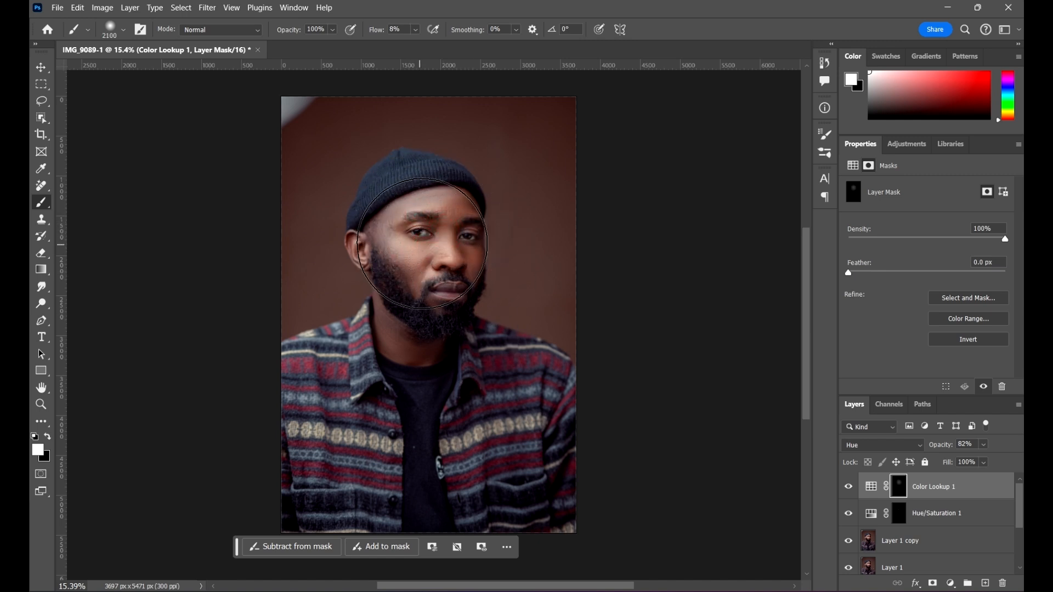
pyautogui.click(437, 228)
pyautogui.click(392, 205)
pyautogui.click(429, 284)
pyautogui.click(439, 306)
pyautogui.click(443, 344)
pyautogui.click(405, 348)
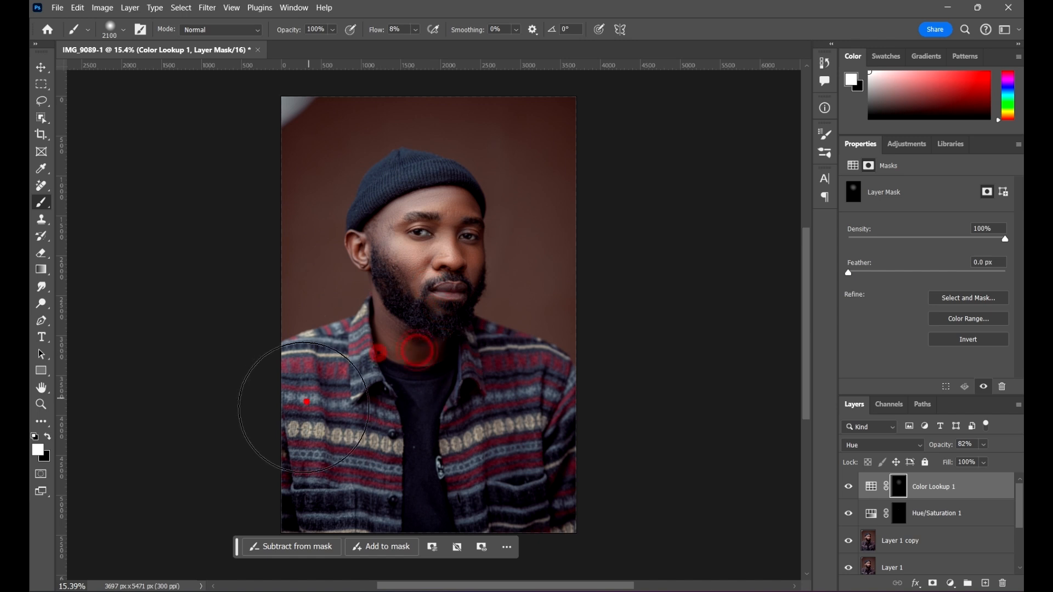
pyautogui.click(304, 398)
pyautogui.click(410, 378)
pyautogui.click(485, 476)
# Step: Paint black at 8% flow on the Color Lookup 1 mask over the cheeks, nose and forehead with an 1800 px brush
pyautogui.press('x')
pyautogui.scroll(3, 422, 236)
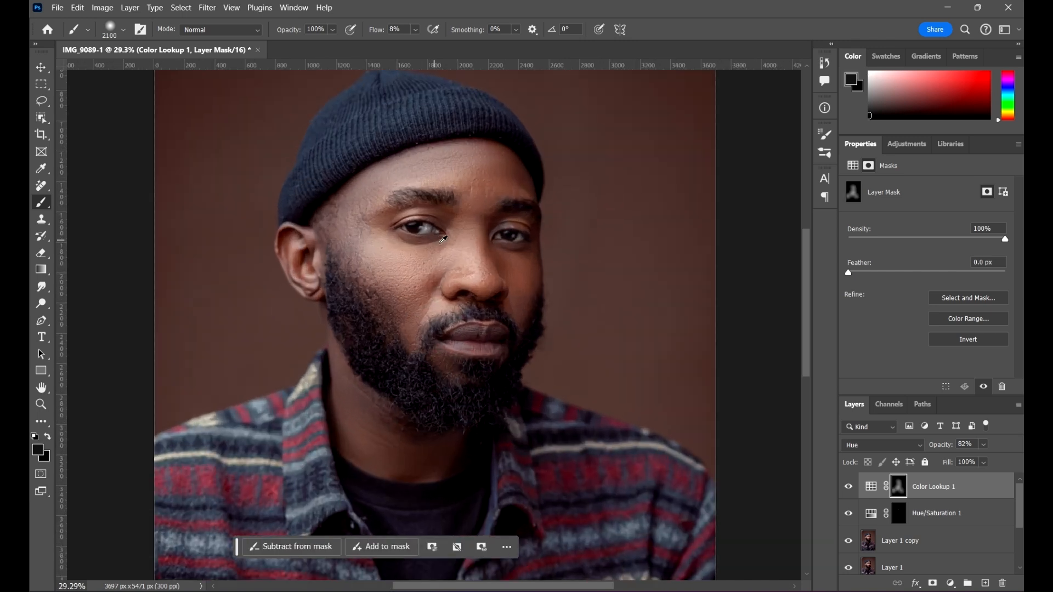
pyautogui.scroll(-2, 444, 254)
pyautogui.scroll(2, 444, 254)
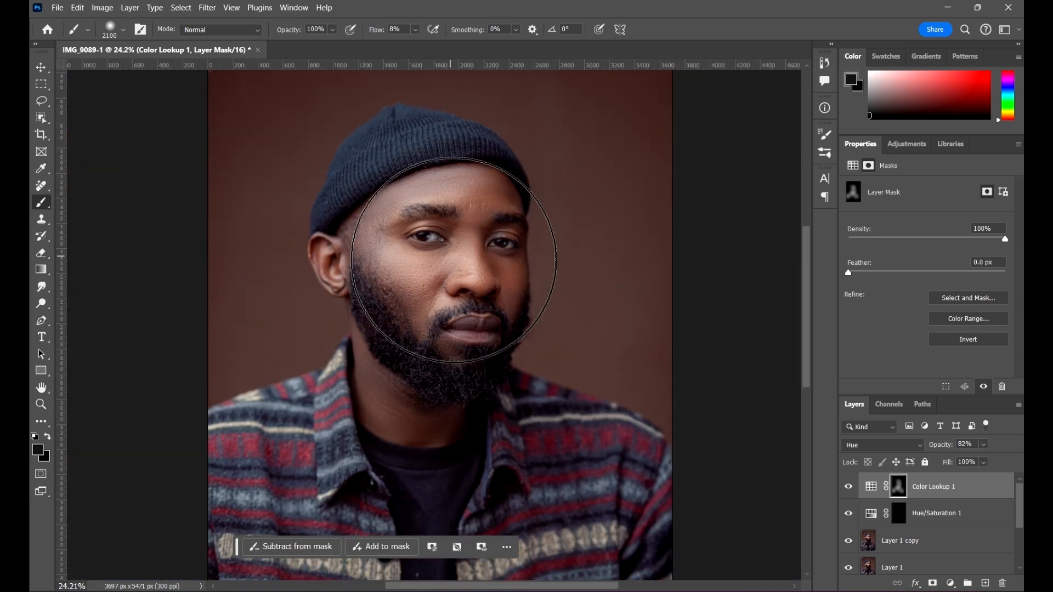
pyautogui.press('[')
pyautogui.press('[')
pyautogui.press('[')
pyautogui.click(439, 244)
pyautogui.click(425, 285)
pyautogui.click(449, 301)
pyautogui.click(447, 329)
pyautogui.click(463, 252)
pyautogui.click(406, 274)
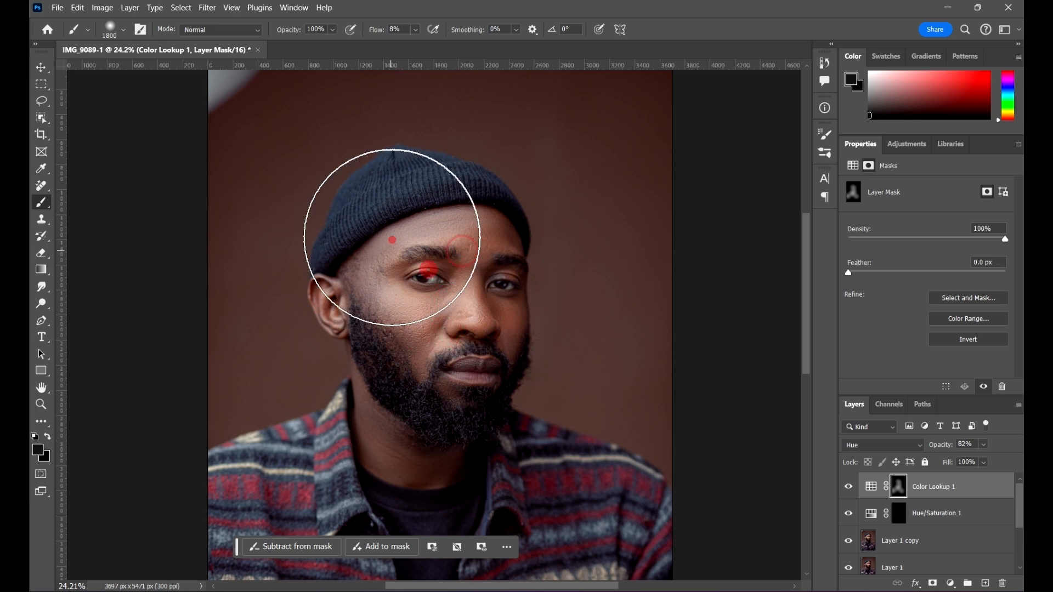
pyautogui.click(397, 237)
# Step: Compare the face with Color Lookup 1 hidden and shown, and set that layer's opacity to 99%
pyautogui.click(849, 488)
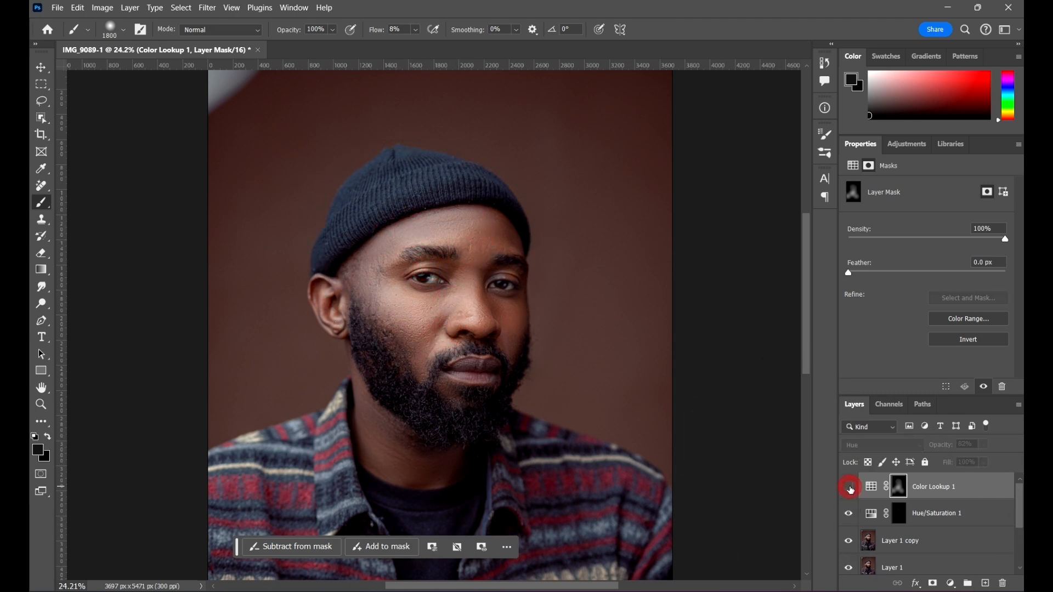
pyautogui.click(850, 488)
pyautogui.scroll(4, 462, 308)
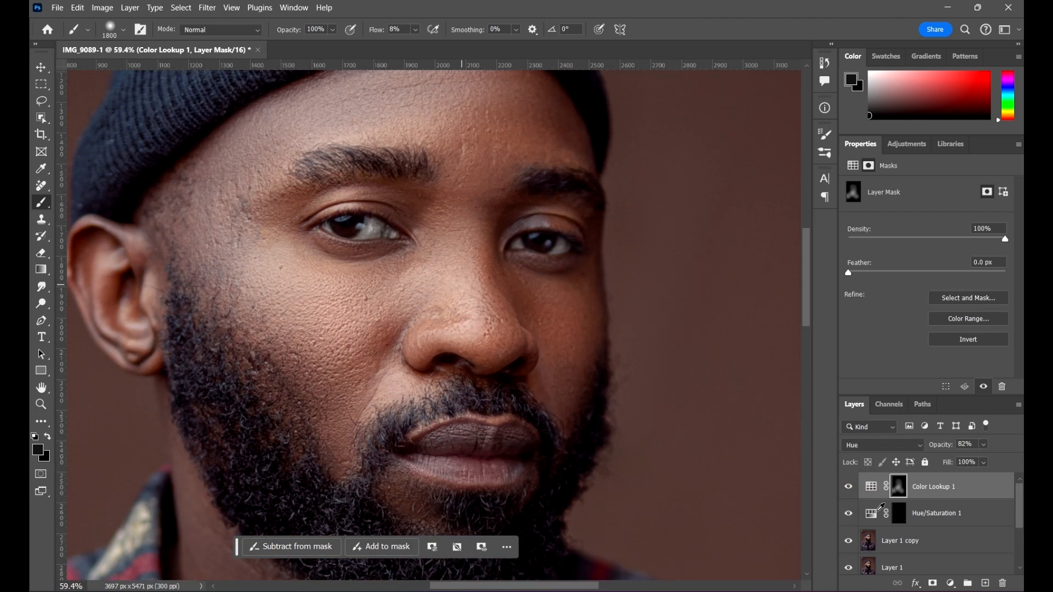
pyautogui.scroll(-2, 494, 341)
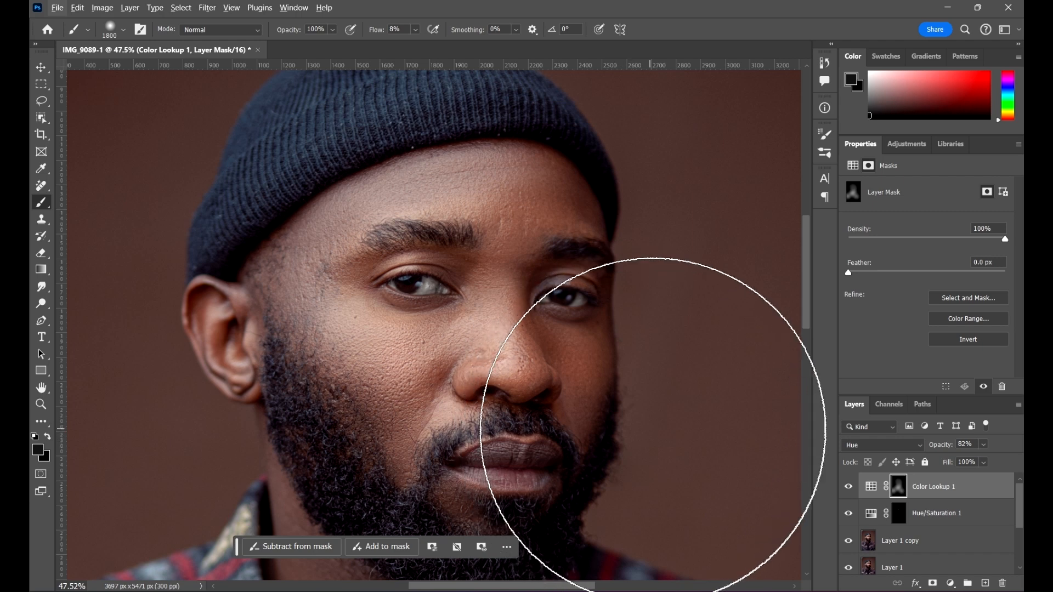
pyautogui.press('v')
pyautogui.click(948, 483)
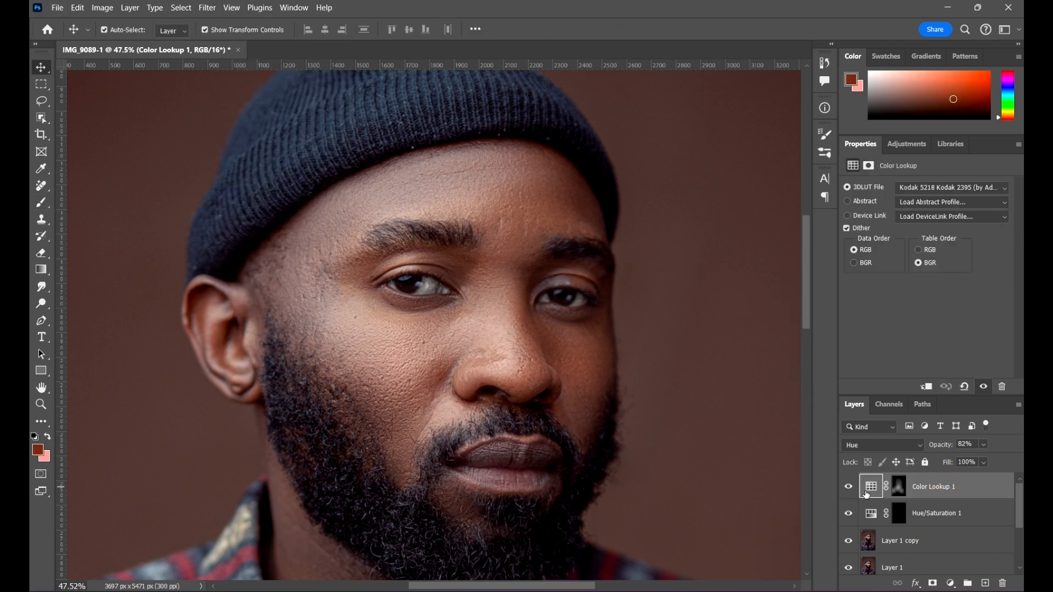
pyautogui.click(849, 487)
pyautogui.click(849, 488)
pyautogui.click(984, 445)
pyautogui.moveTo(994, 460); pyautogui.dragTo(1021, 466)
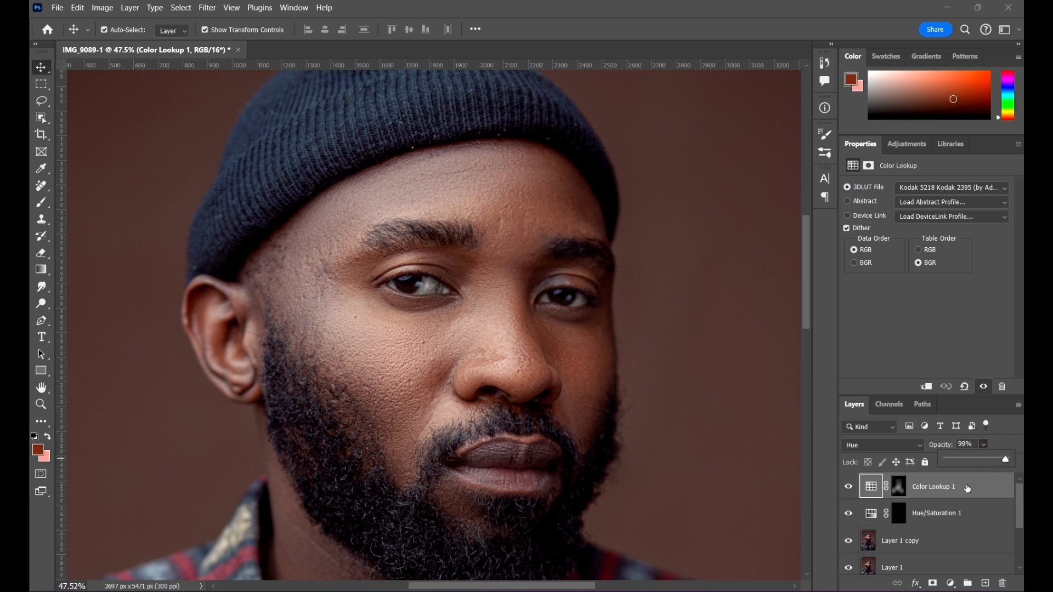
pyautogui.click(985, 479)
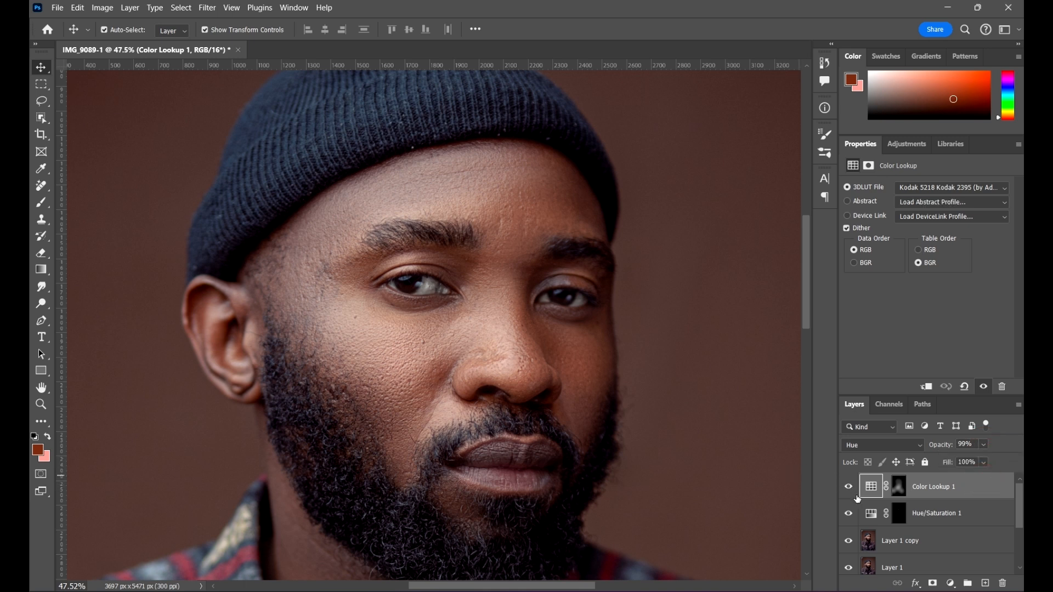
# Step: Compare the portrait without and with Color Lookup 1, and examine the grade both on the whole image and on the face
pyautogui.click(852, 492)
pyautogui.click(851, 491)
pyautogui.hotkey('ctrl', '0')
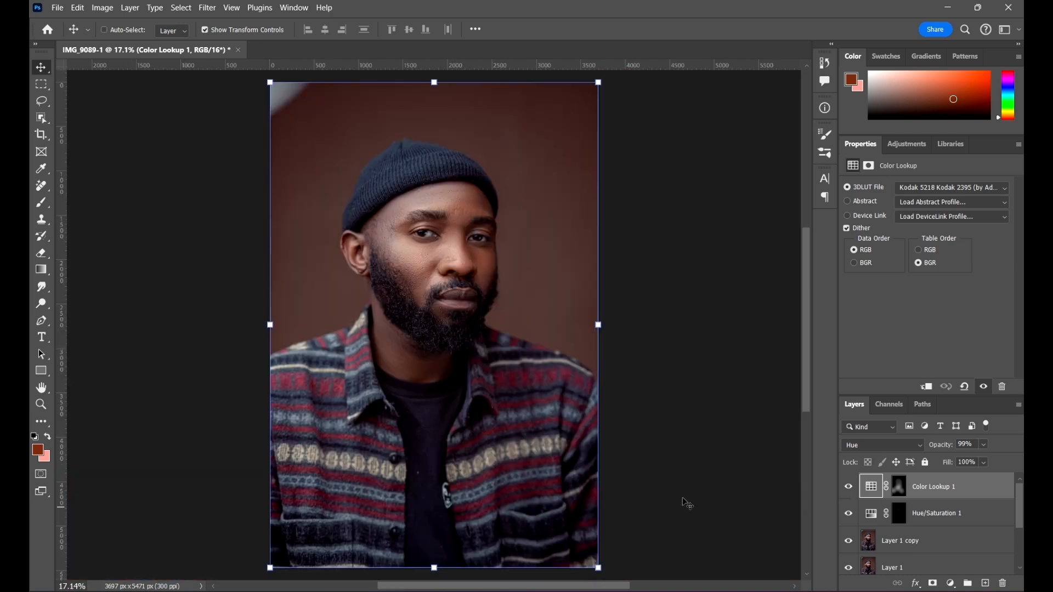
pyautogui.click(724, 338)
pyautogui.hotkey('ctrl', '+')
pyautogui.hotkey('ctrl', '+')
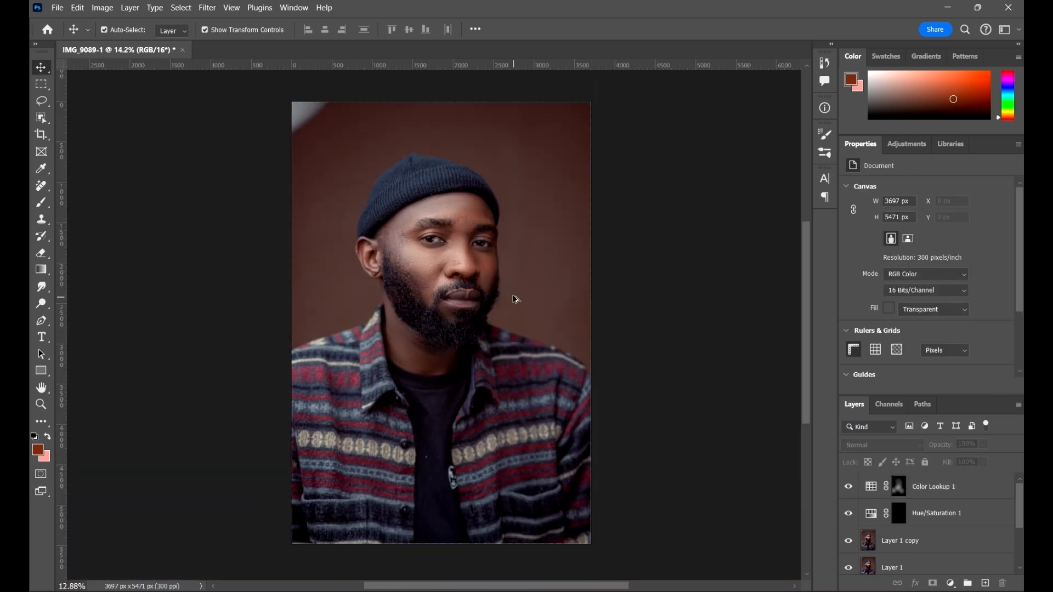
pyautogui.hotkey('ctrl', '-')
pyautogui.hotkey('ctrl', '-')
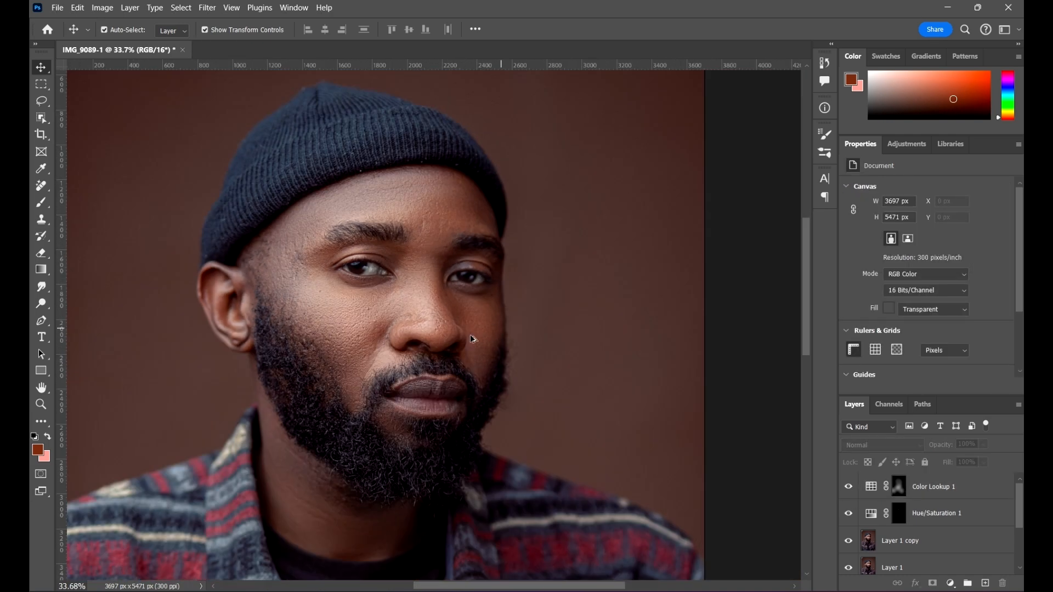
pyautogui.scroll(-1, 636, 318)
pyautogui.hscroll(1, 637, 318)
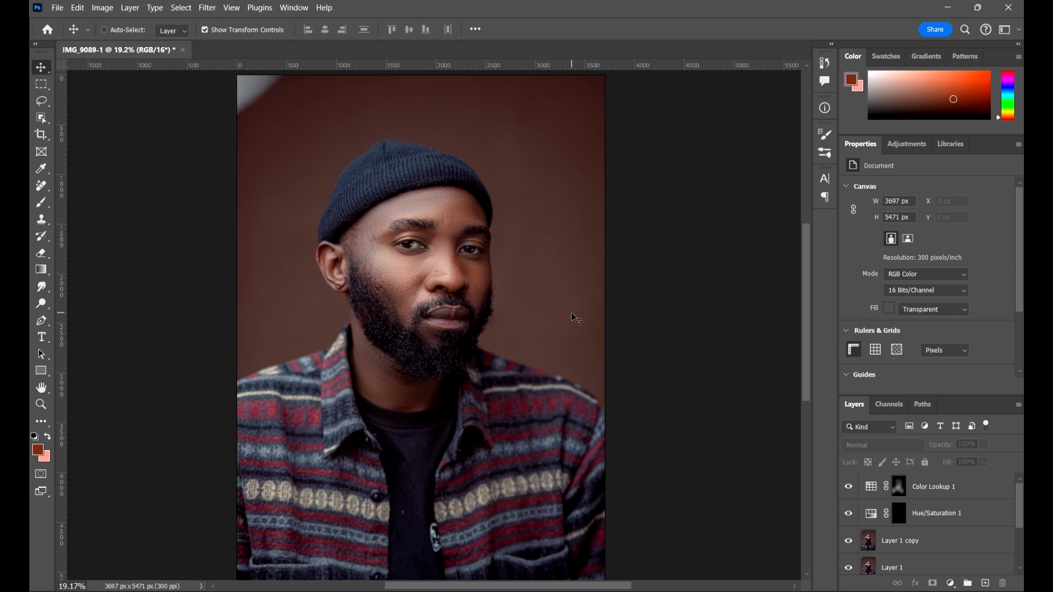
# Step: Save the layered document as a Photoshop file named IMG_9089 in the 07 Color and Camera Raw in Adobe Photoshop folder, with Maximize Compatibility on
pyautogui.hotkey('ctrl', 'shift', 's')
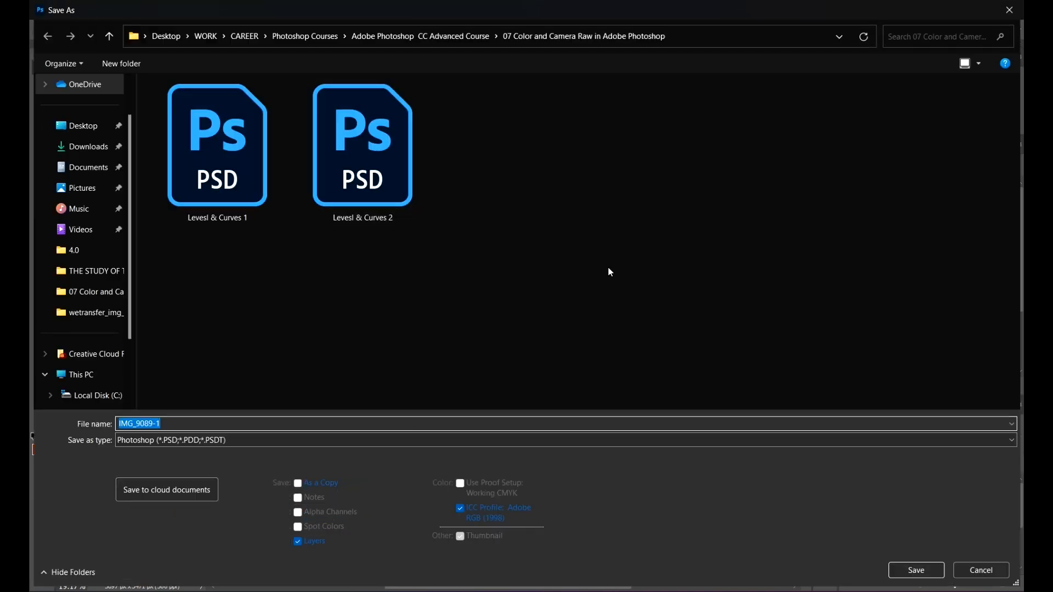
pyautogui.click(439, 36)
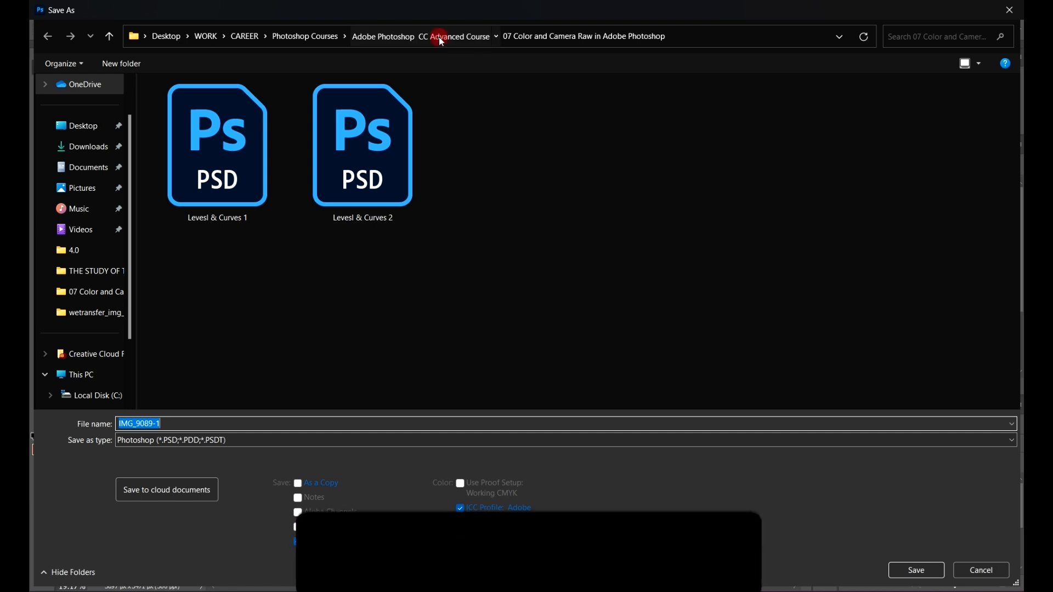
pyautogui.doubleClick(625, 130)
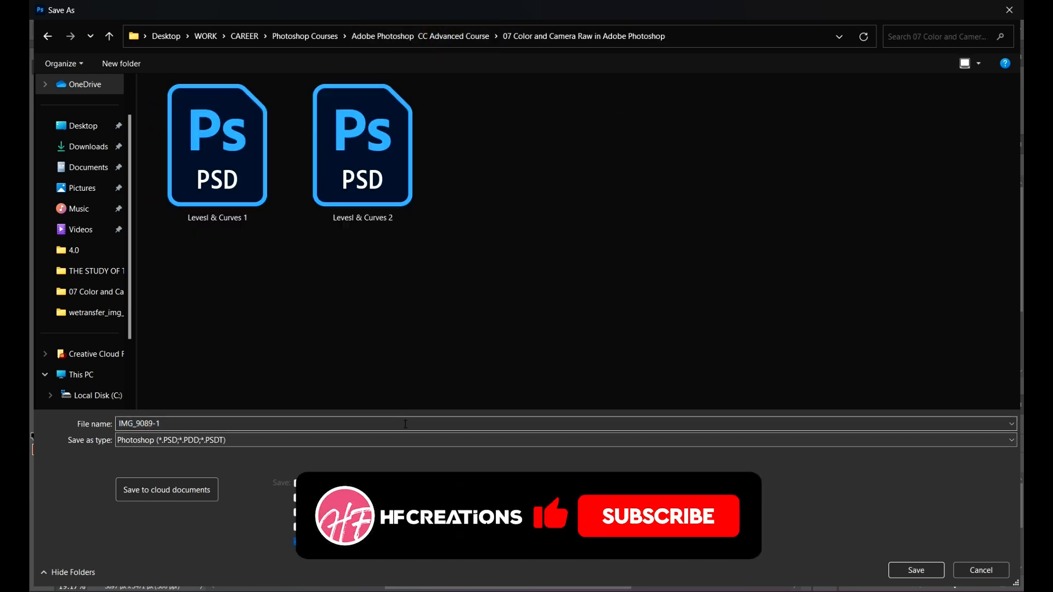
pyautogui.click(414, 423)
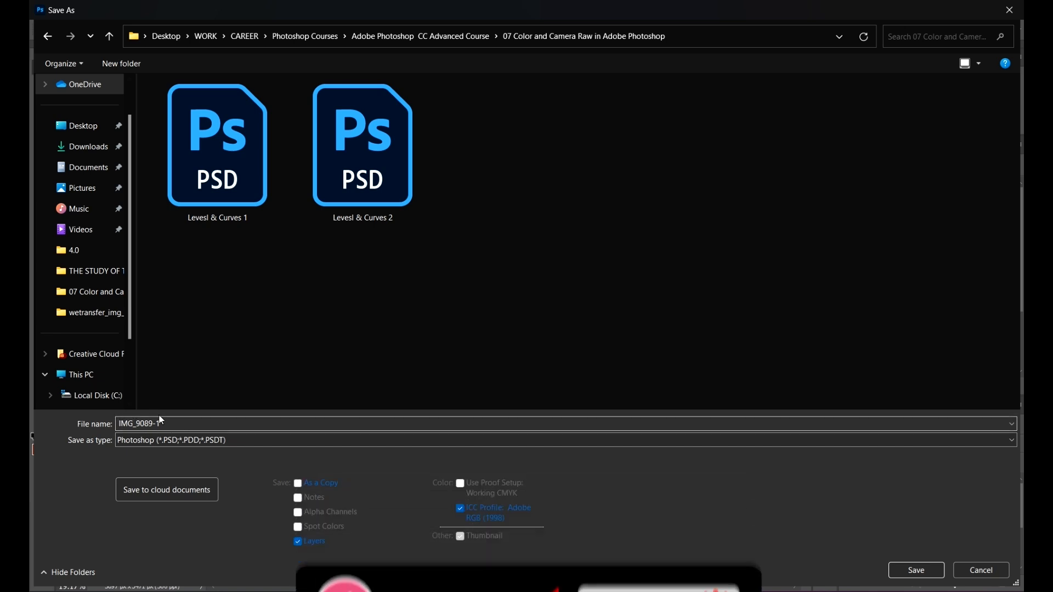
pyautogui.click(226, 423)
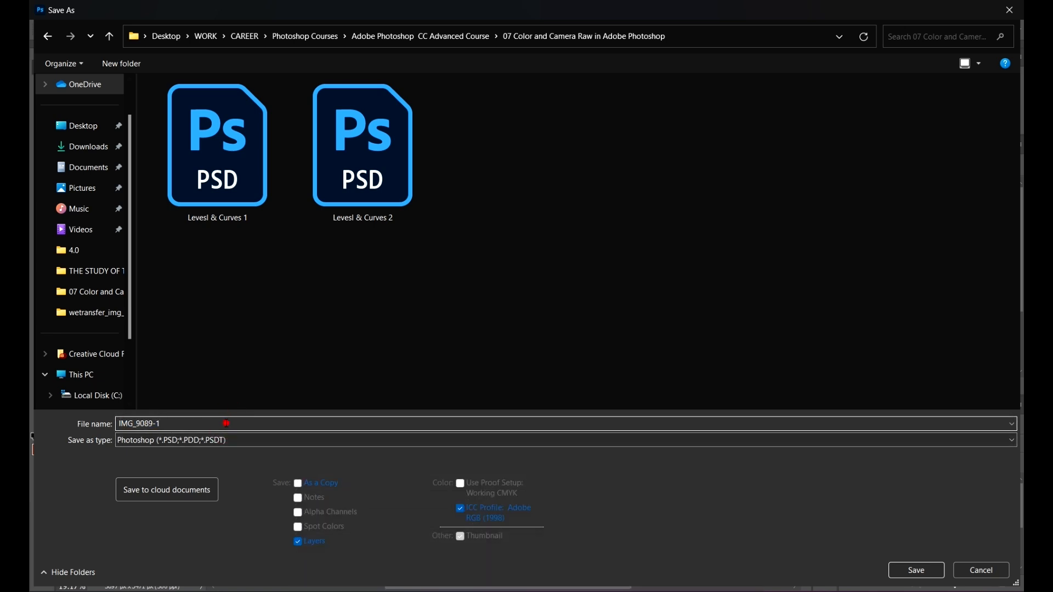
pyautogui.press('BackSpace')
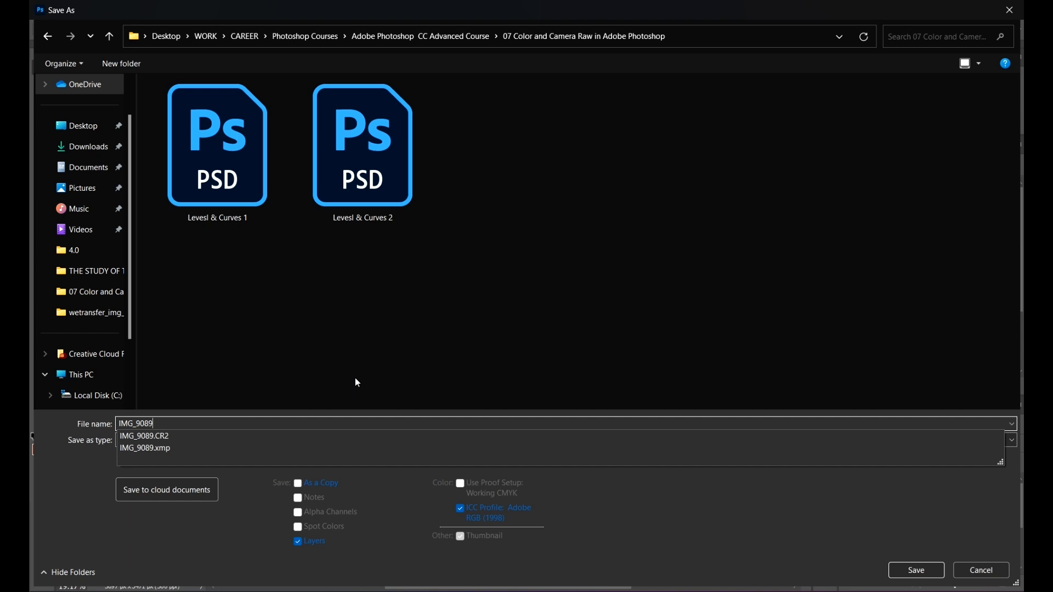
pyautogui.click(324, 384)
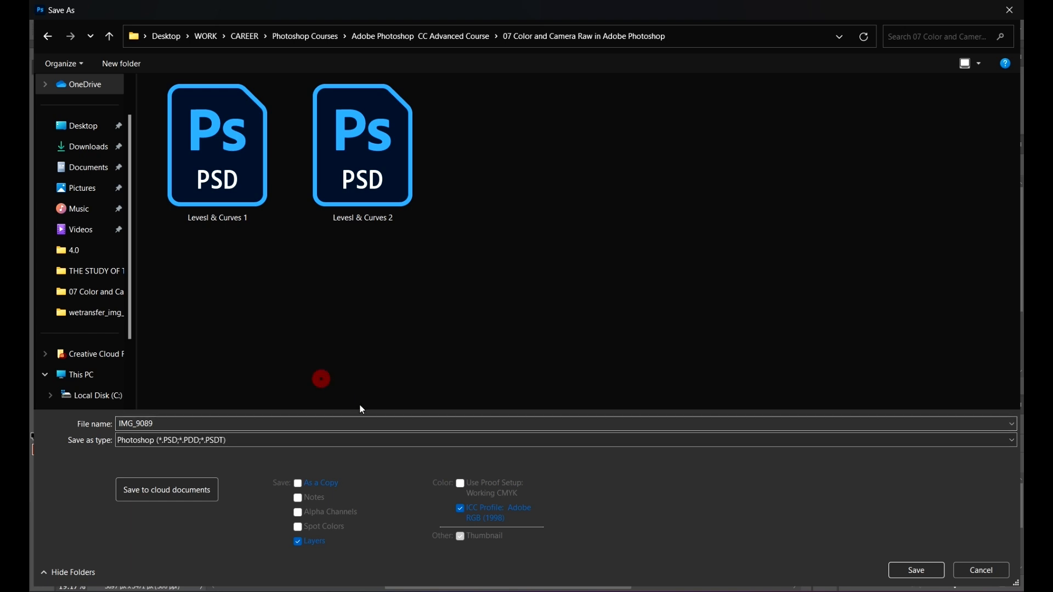
pyautogui.click(912, 571)
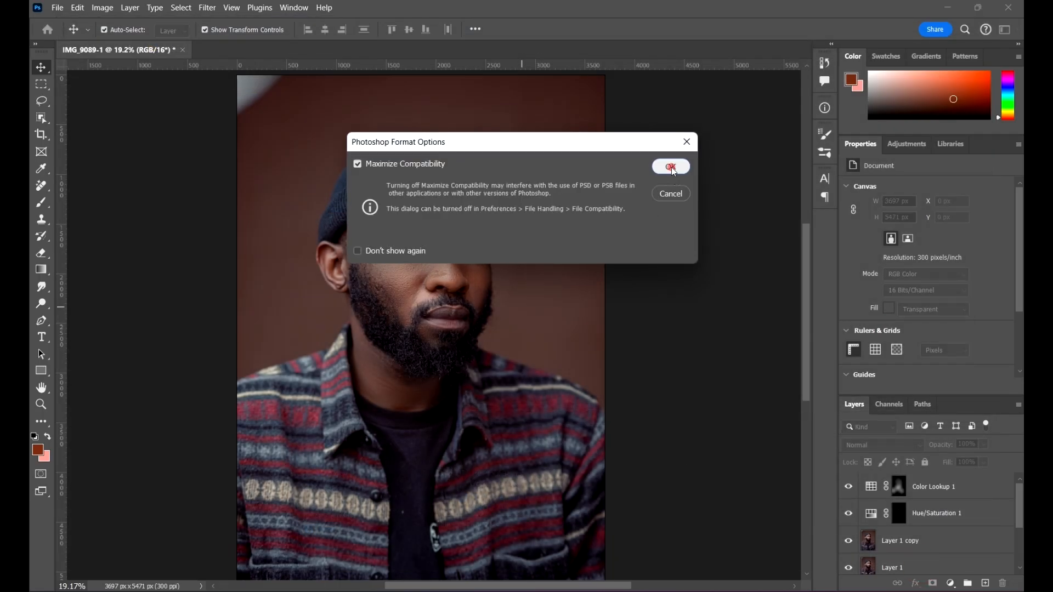
pyautogui.click(671, 167)
# Step: Examine the finished retouch and color grade on the face, the shirt and the full portrait
pyautogui.scroll(-1, 459, 248)
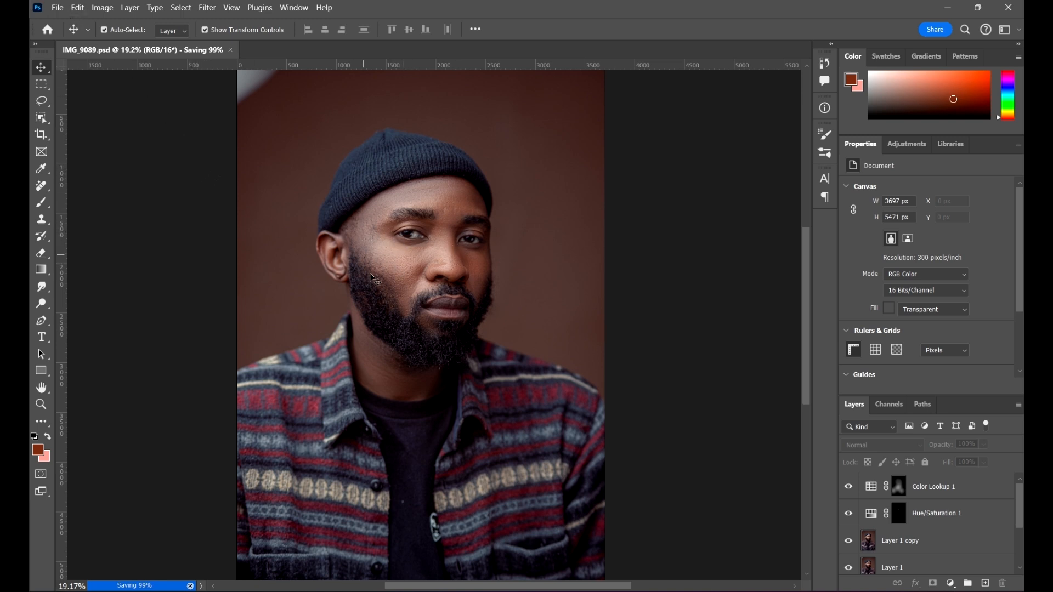
pyautogui.scroll(-1, 360, 297)
pyautogui.scroll(6, 362, 285)
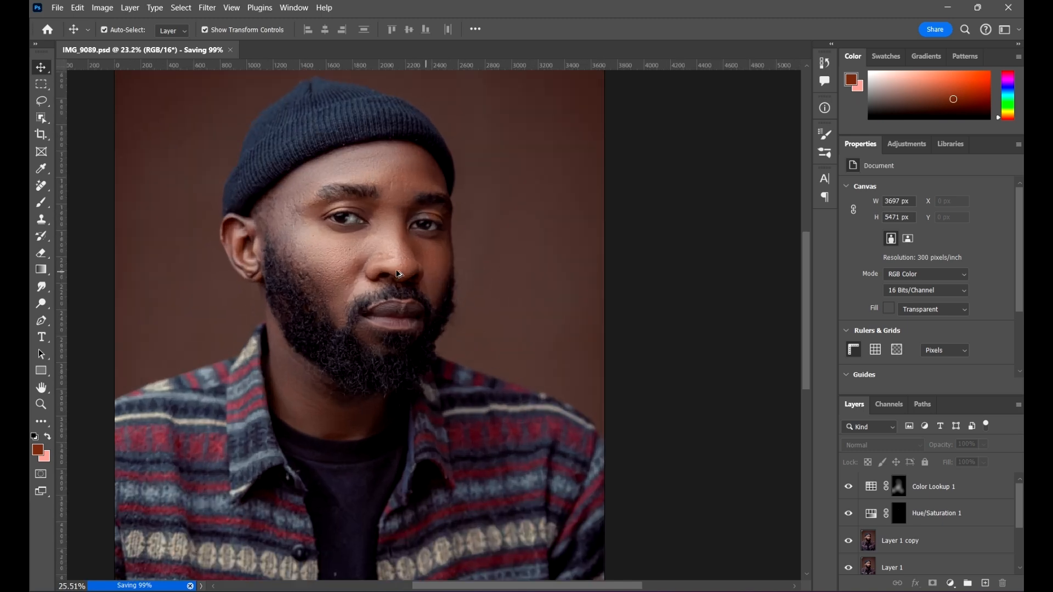
pyautogui.scroll(-5, 430, 279)
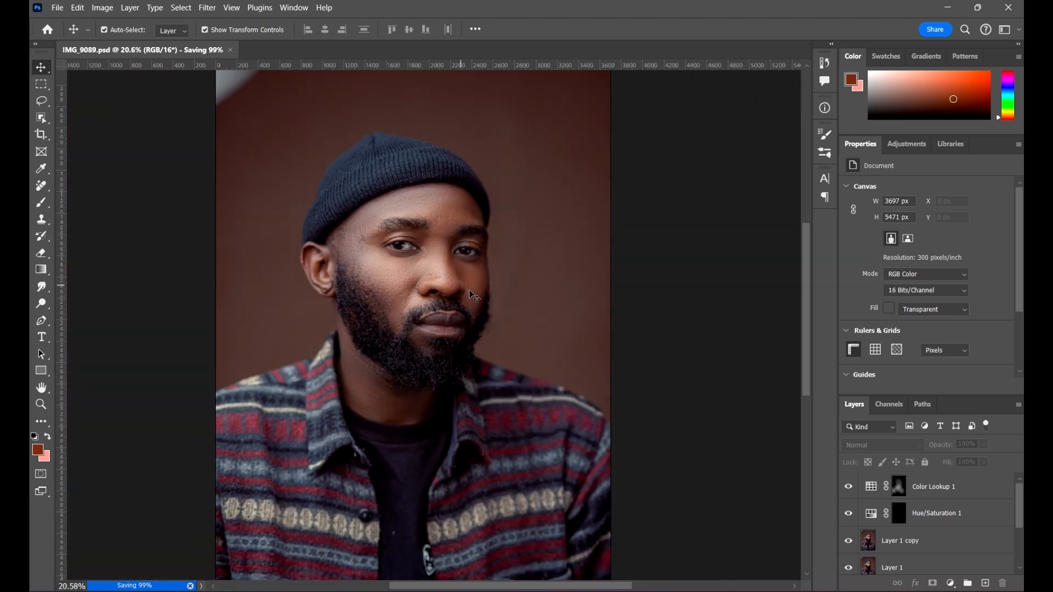
pyautogui.scroll(-1, 421, 277)
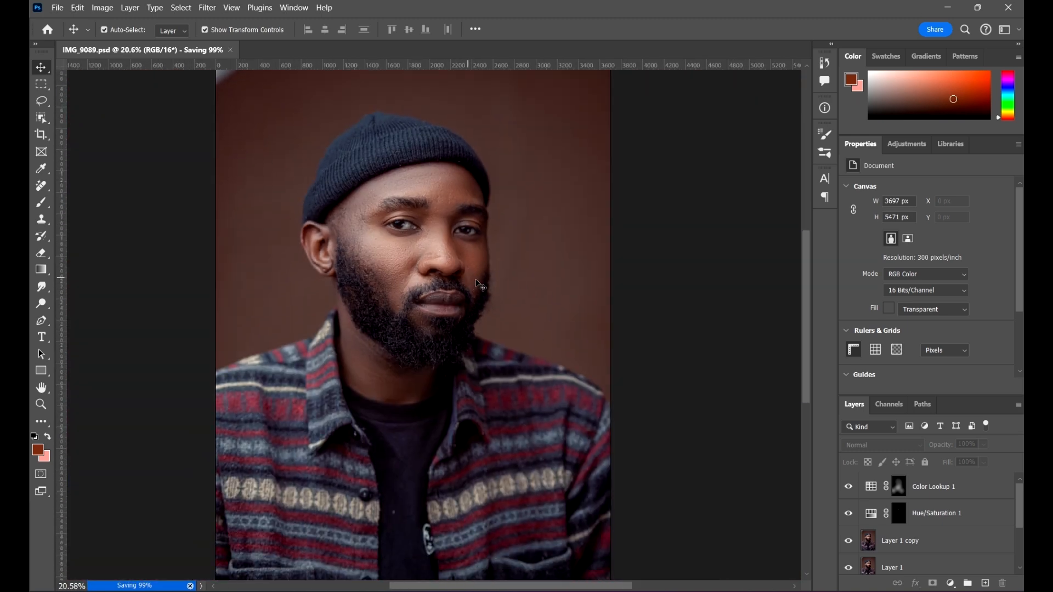
pyautogui.scroll(-2, 375, 239)
pyautogui.scroll(1, 360, 192)
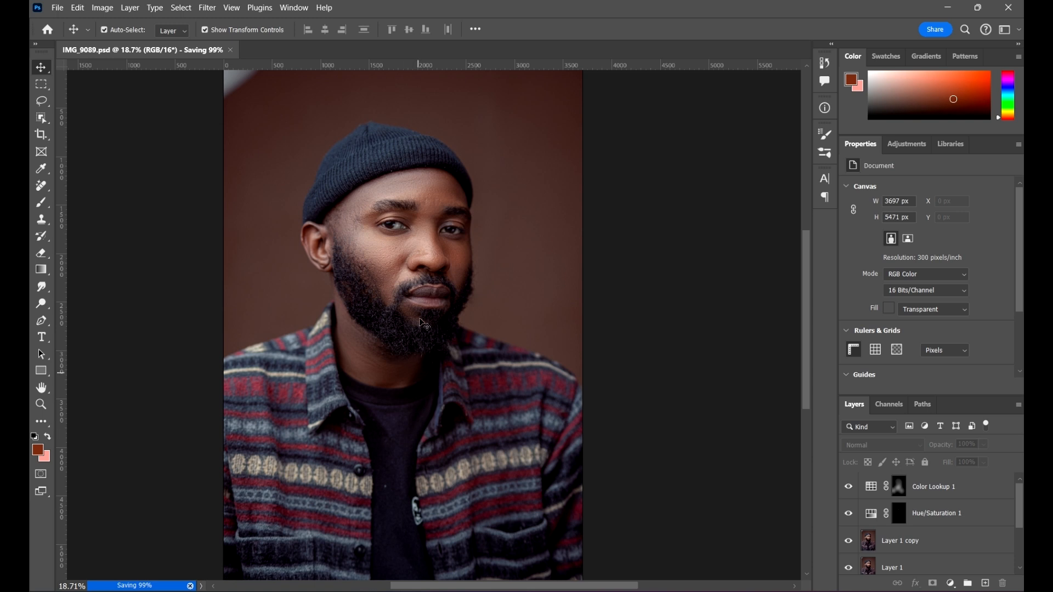
pyautogui.scroll(-1, 450, 186)
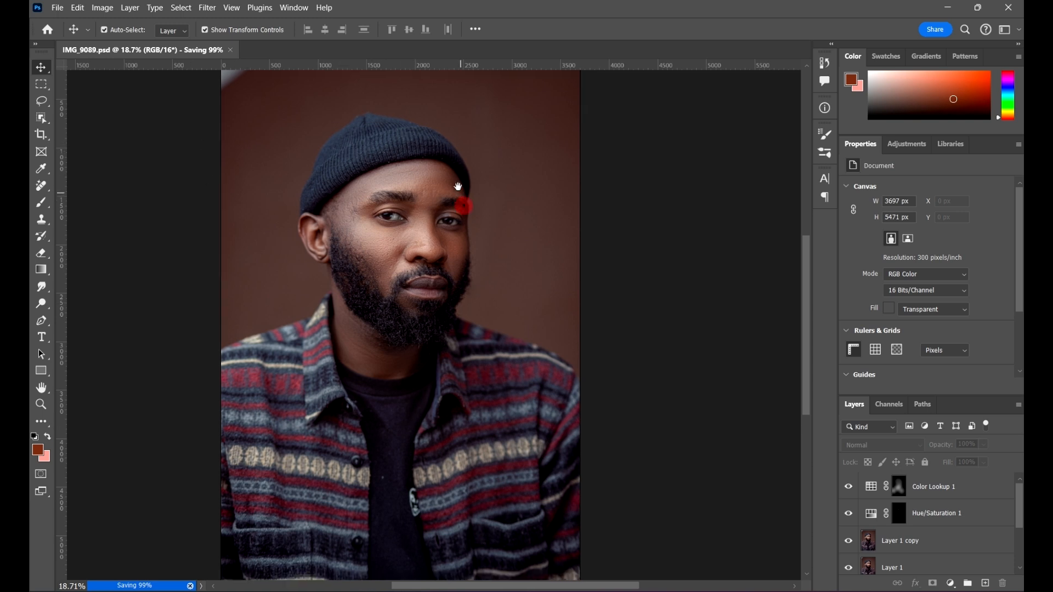
pyautogui.scroll(-1, 358, 164)
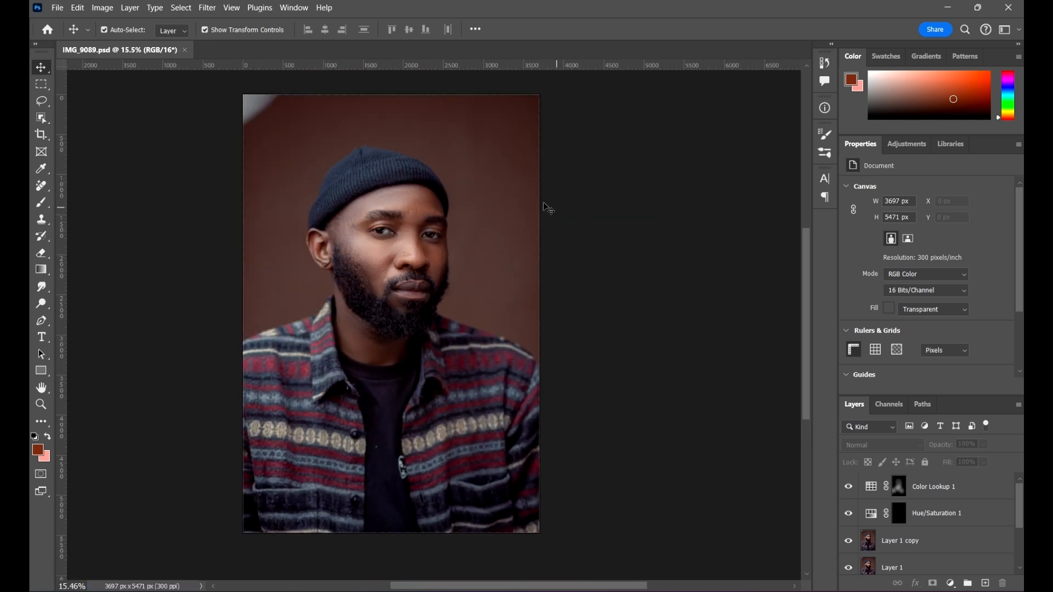
# Step: Save a JPEG copy of the portrait as IMG_9089 with Maximum quality 12 and the Progressive format in 3 scans
pyautogui.click(57, 8)
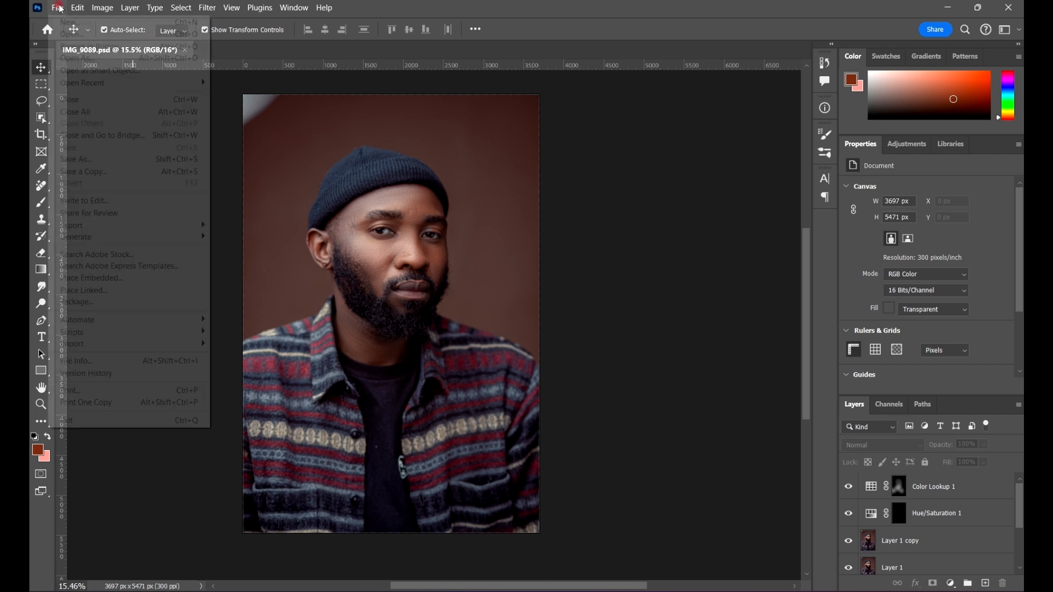
pyautogui.click(120, 159)
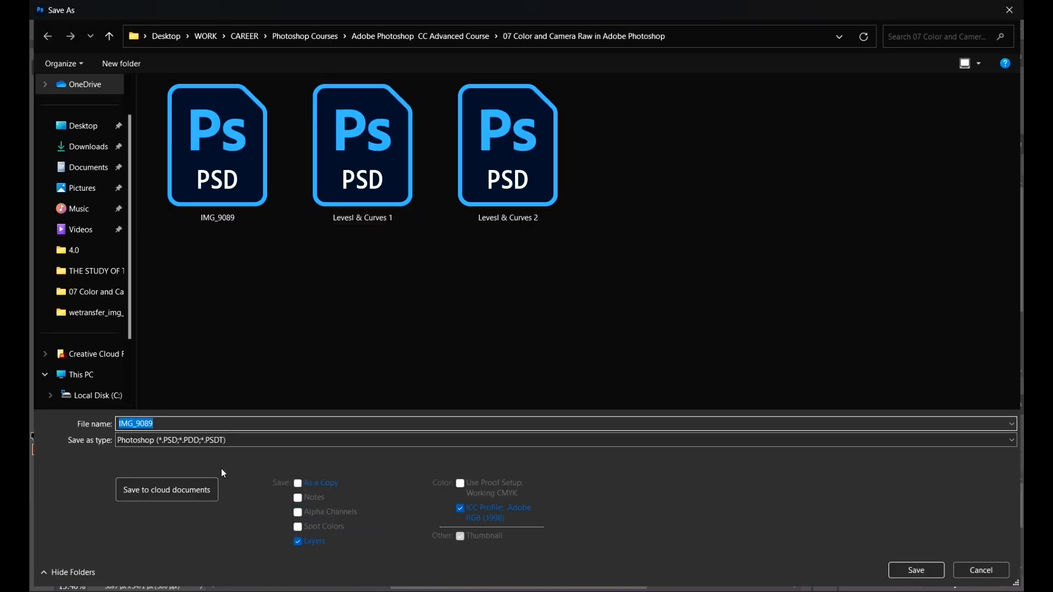
pyautogui.click(222, 440)
pyautogui.click(217, 505)
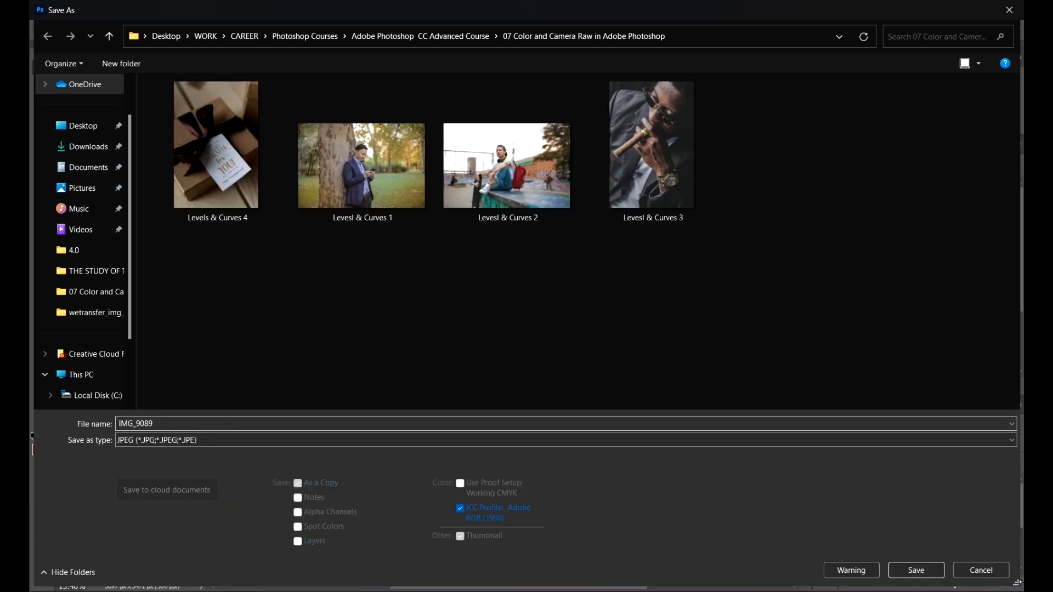
pyautogui.click(937, 577)
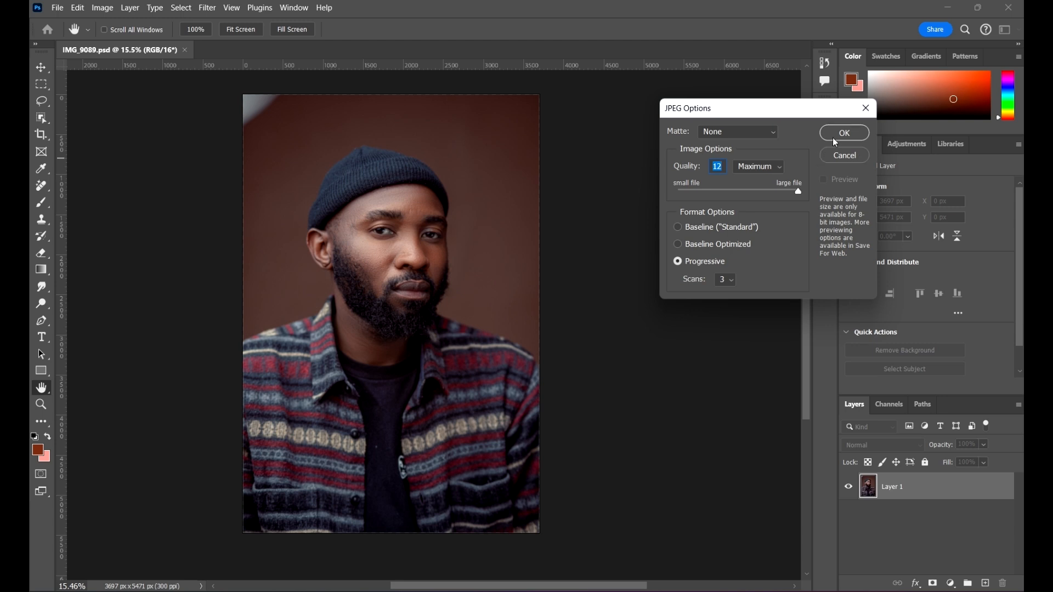
pyautogui.click(838, 136)
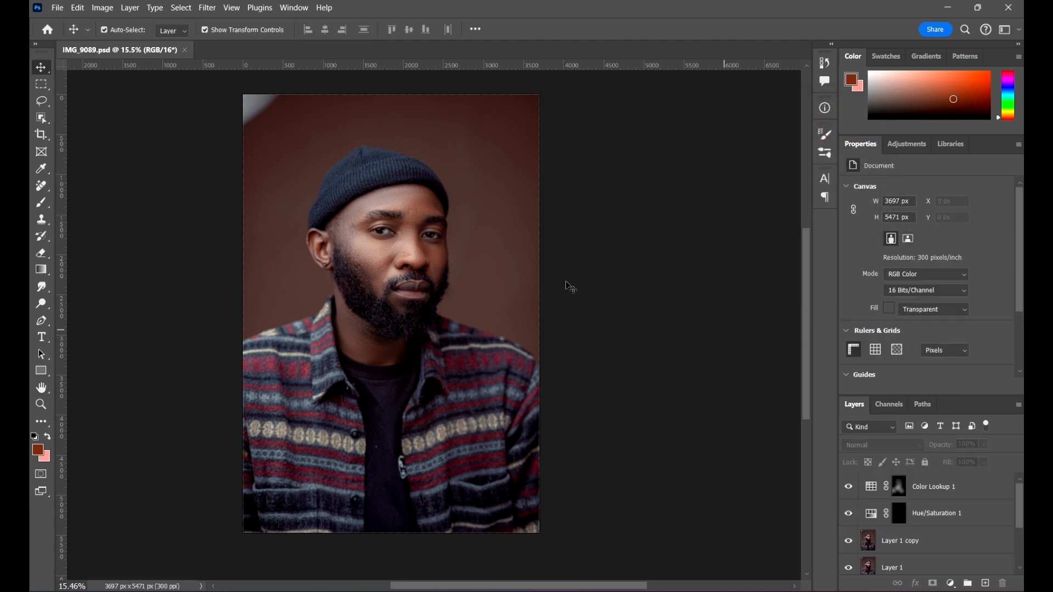